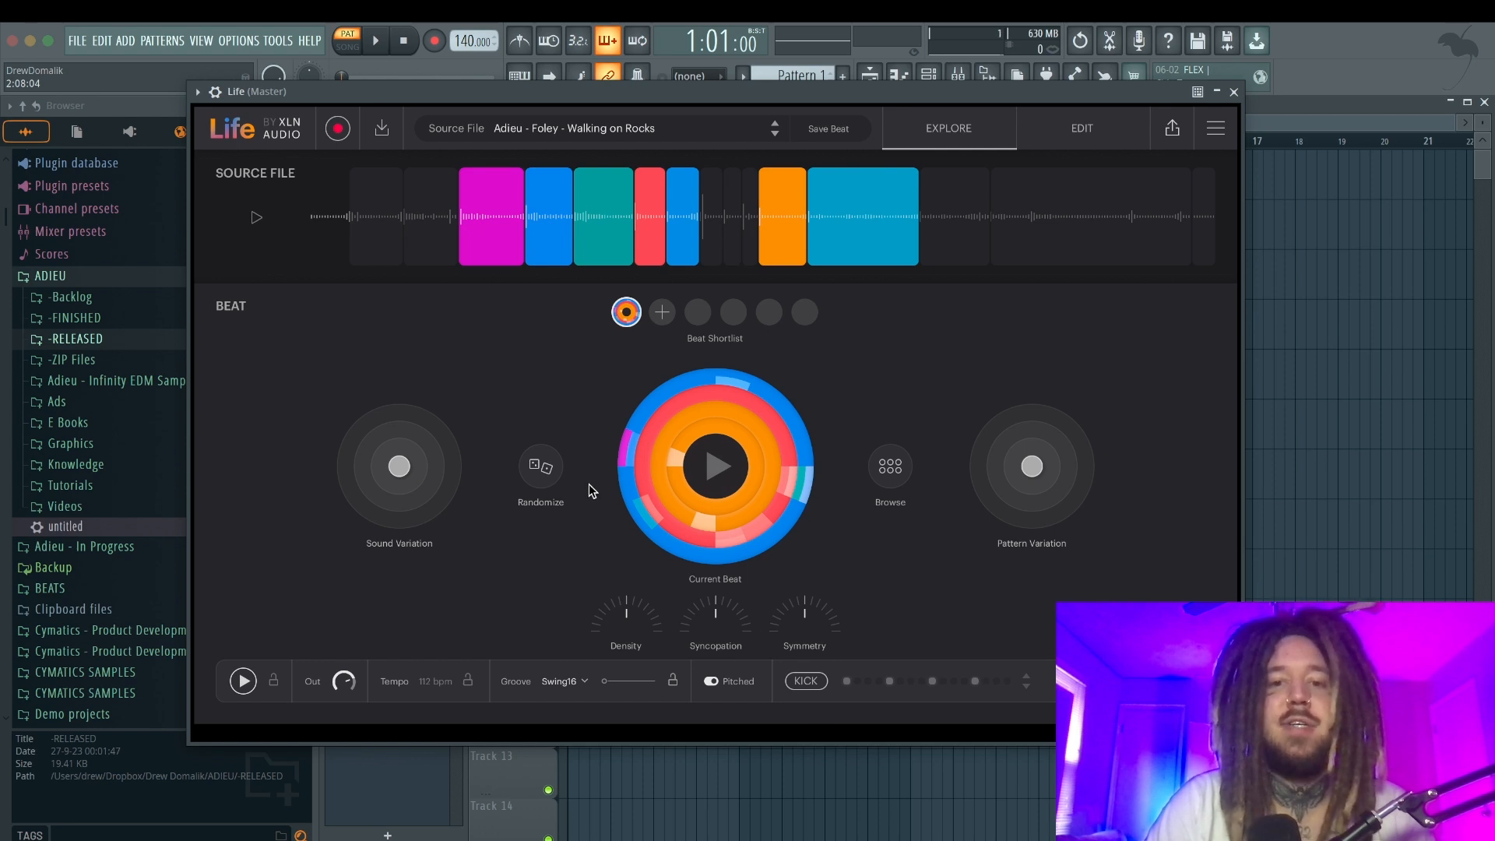
Look over the beat's layers in the Edit view and return to the Explore view.
left_click(1049, 140)
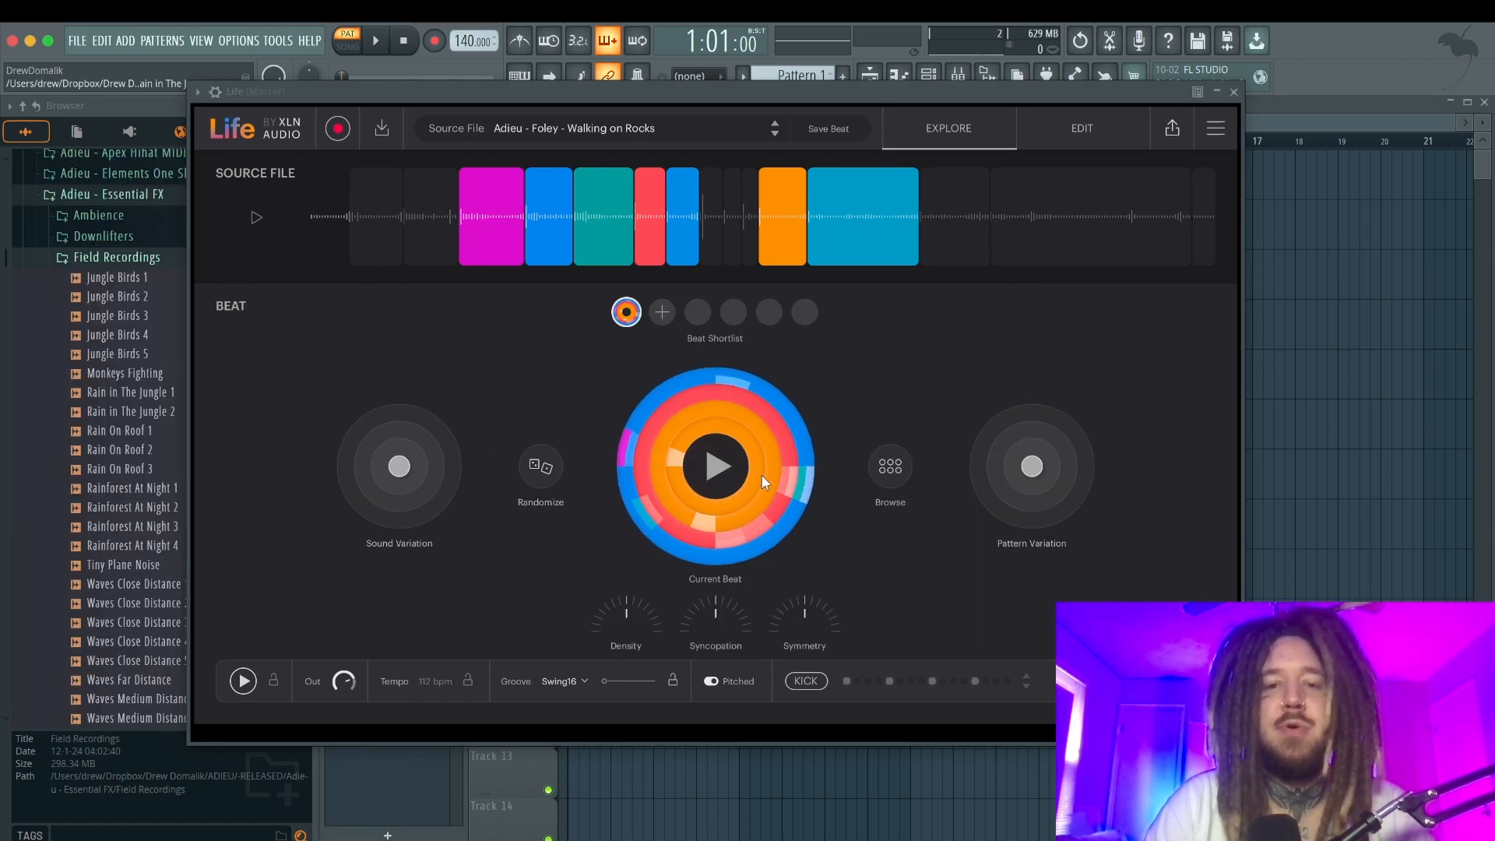
left_click(1082, 127)
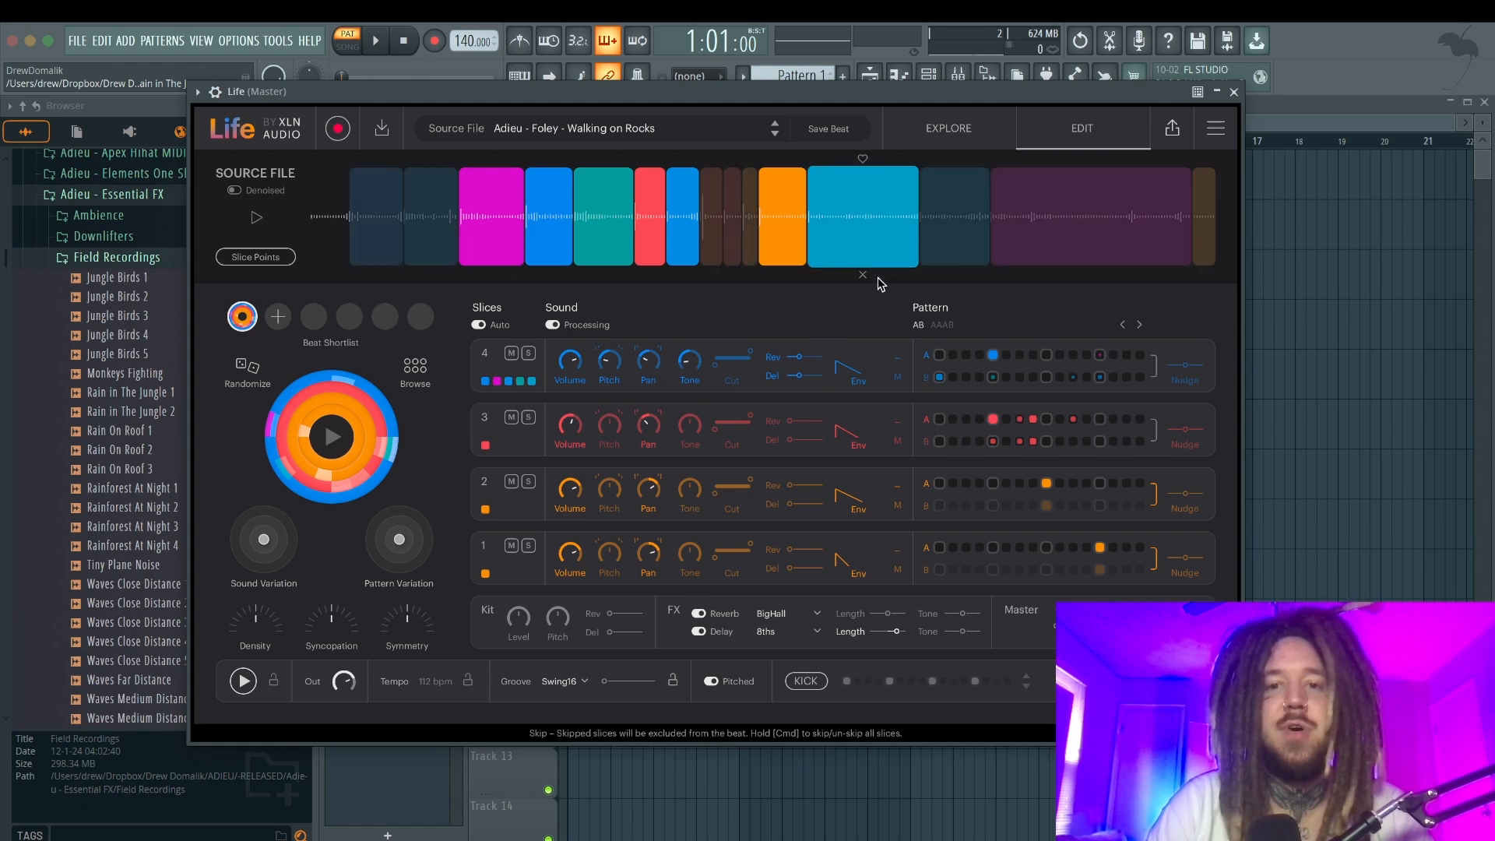
left_click(952, 137)
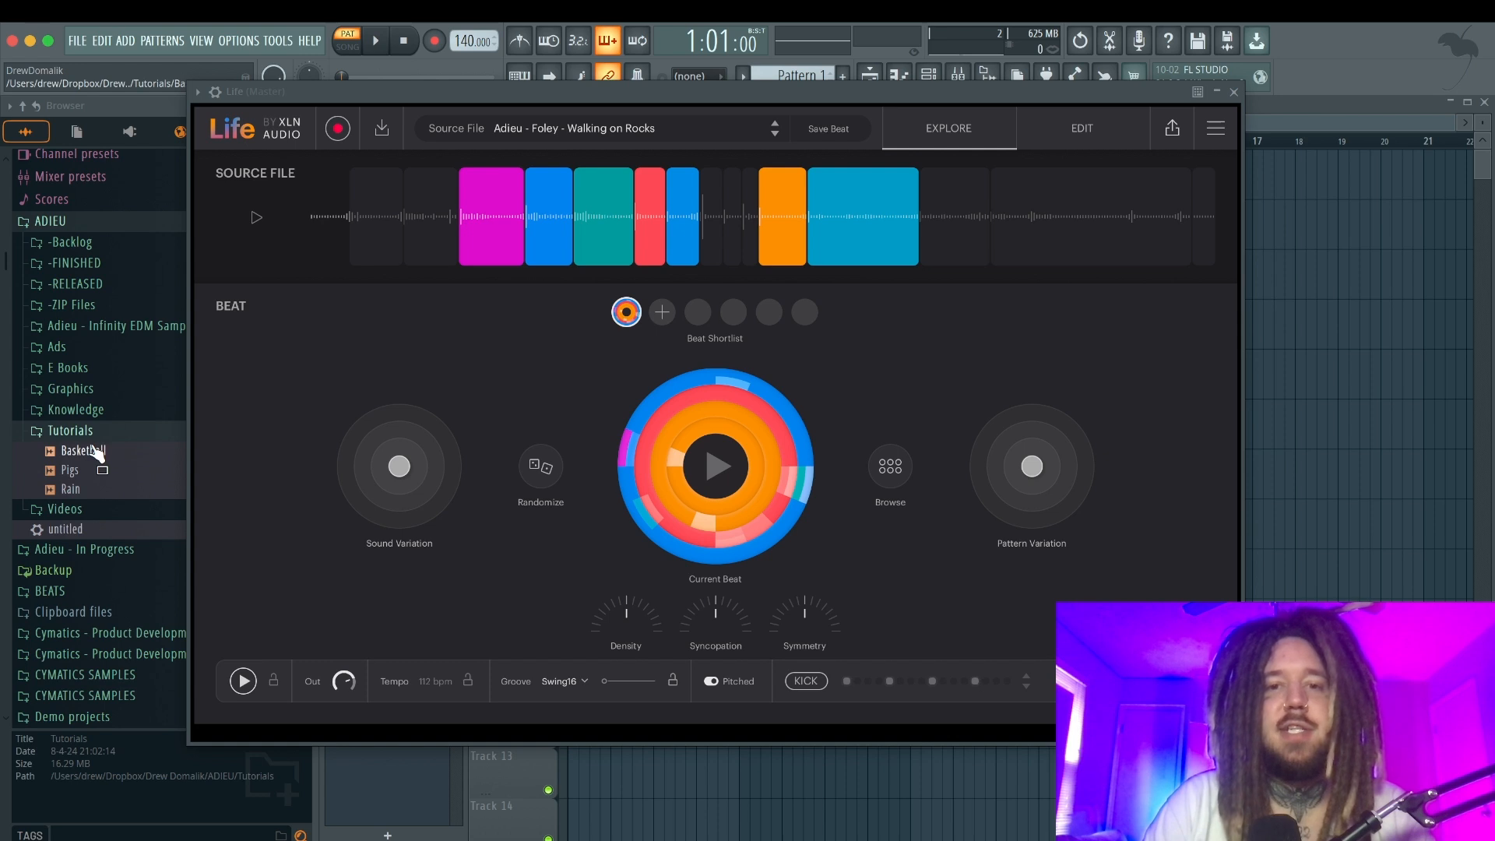
Preview the Basketball sample from the Tutorials folder in the browser.
left_click(94, 450)
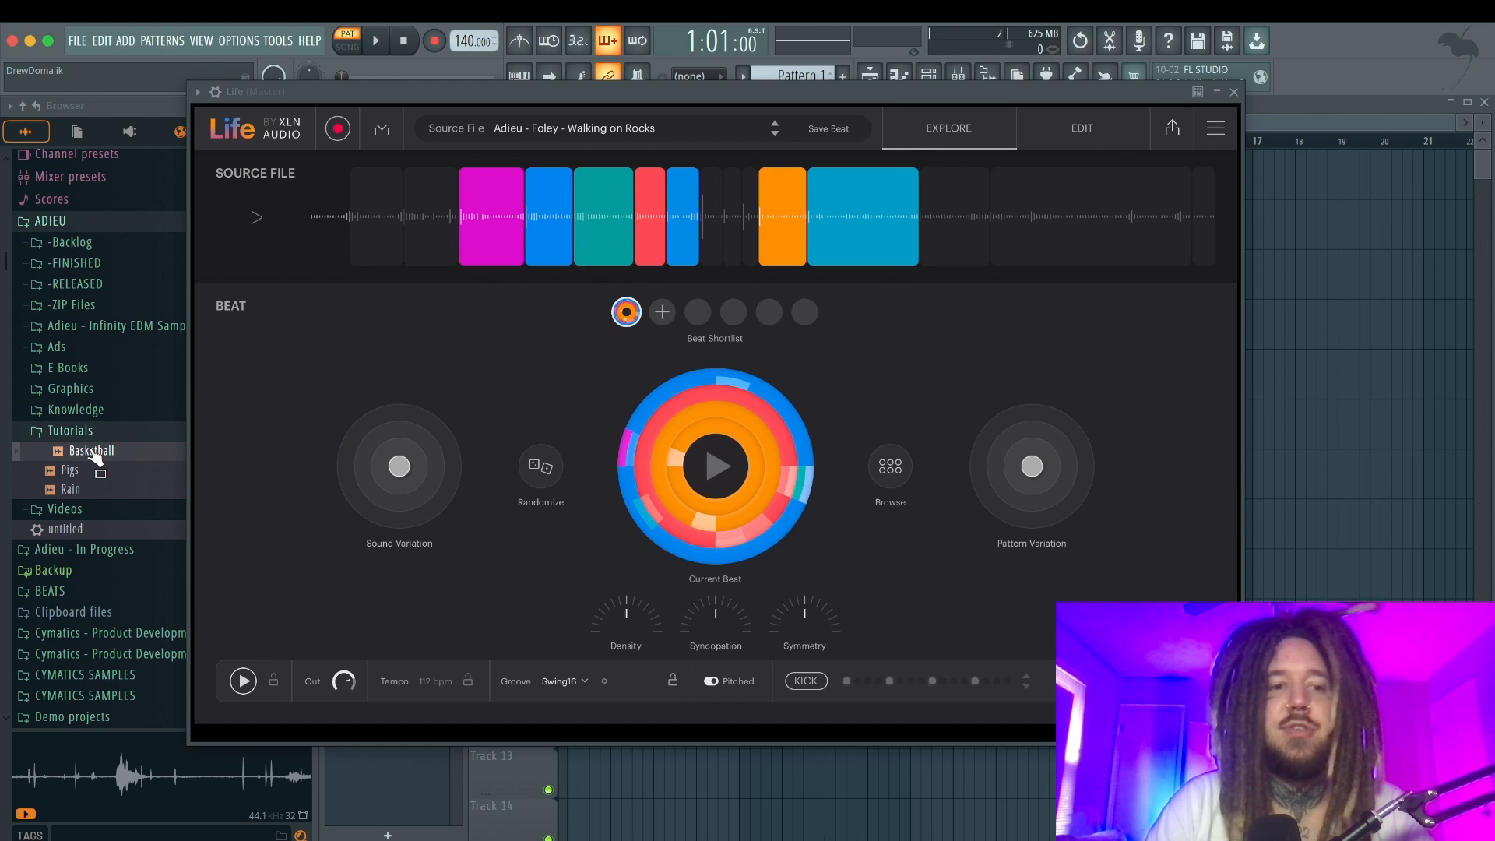
left_click(94, 452)
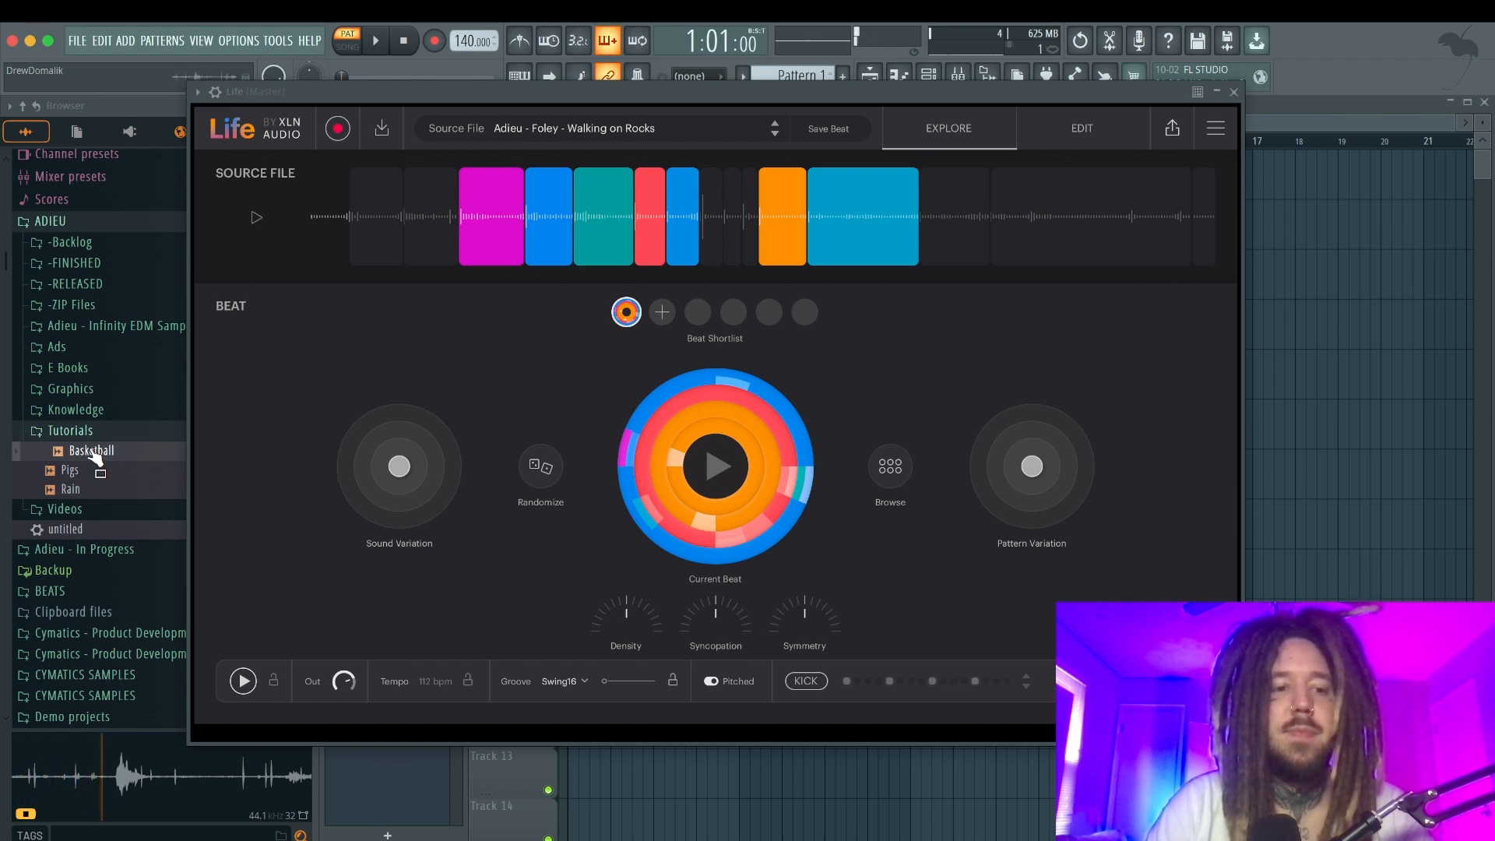
left_click(92, 453)
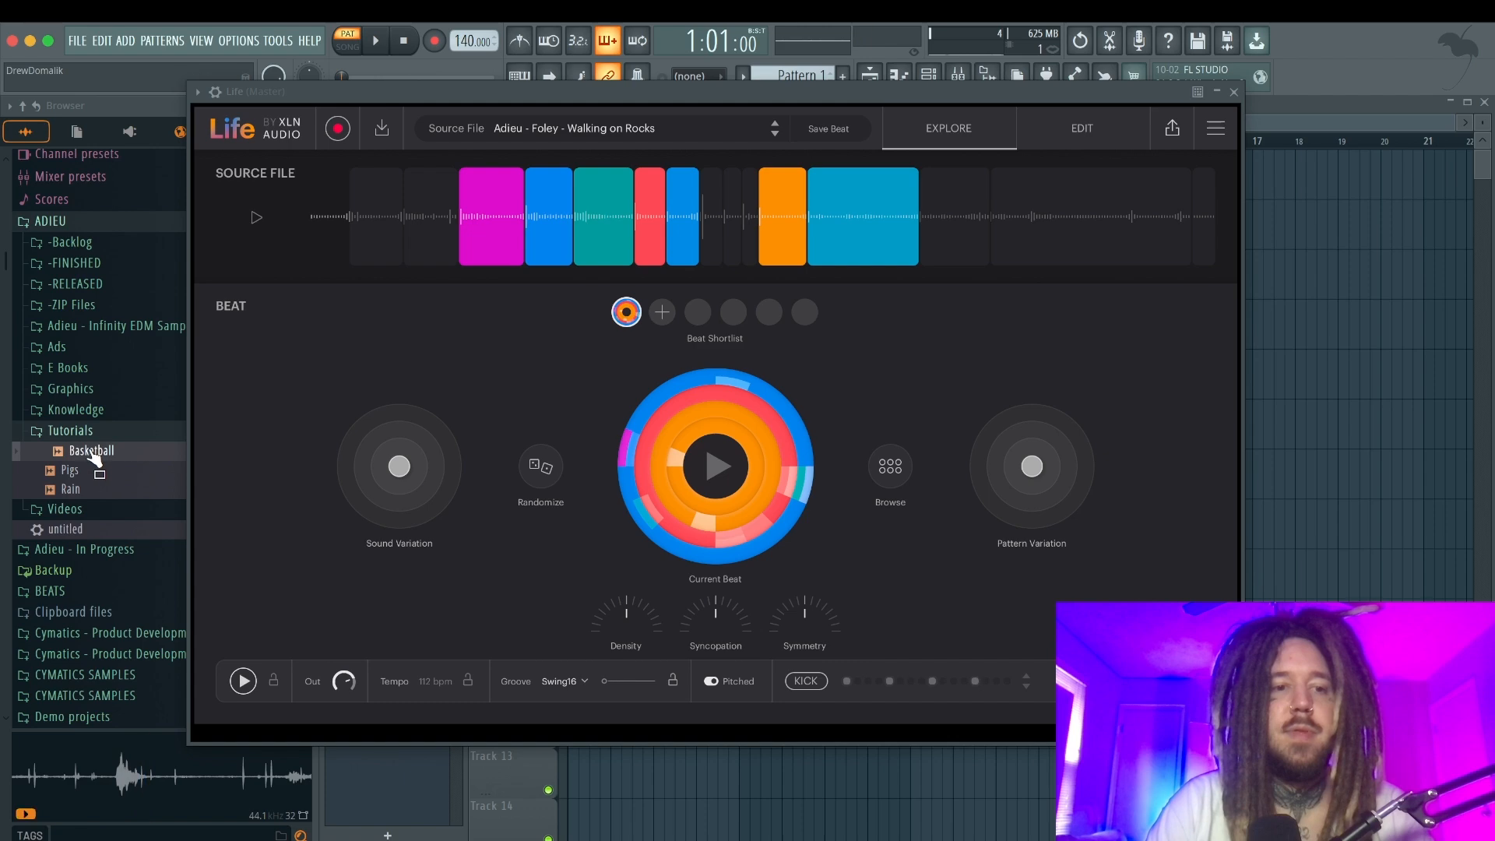
Try the import trim range on the Rain sample, and import the full-length Basketball sample as the source file.
left_click_drag(92, 456, 523, 357)
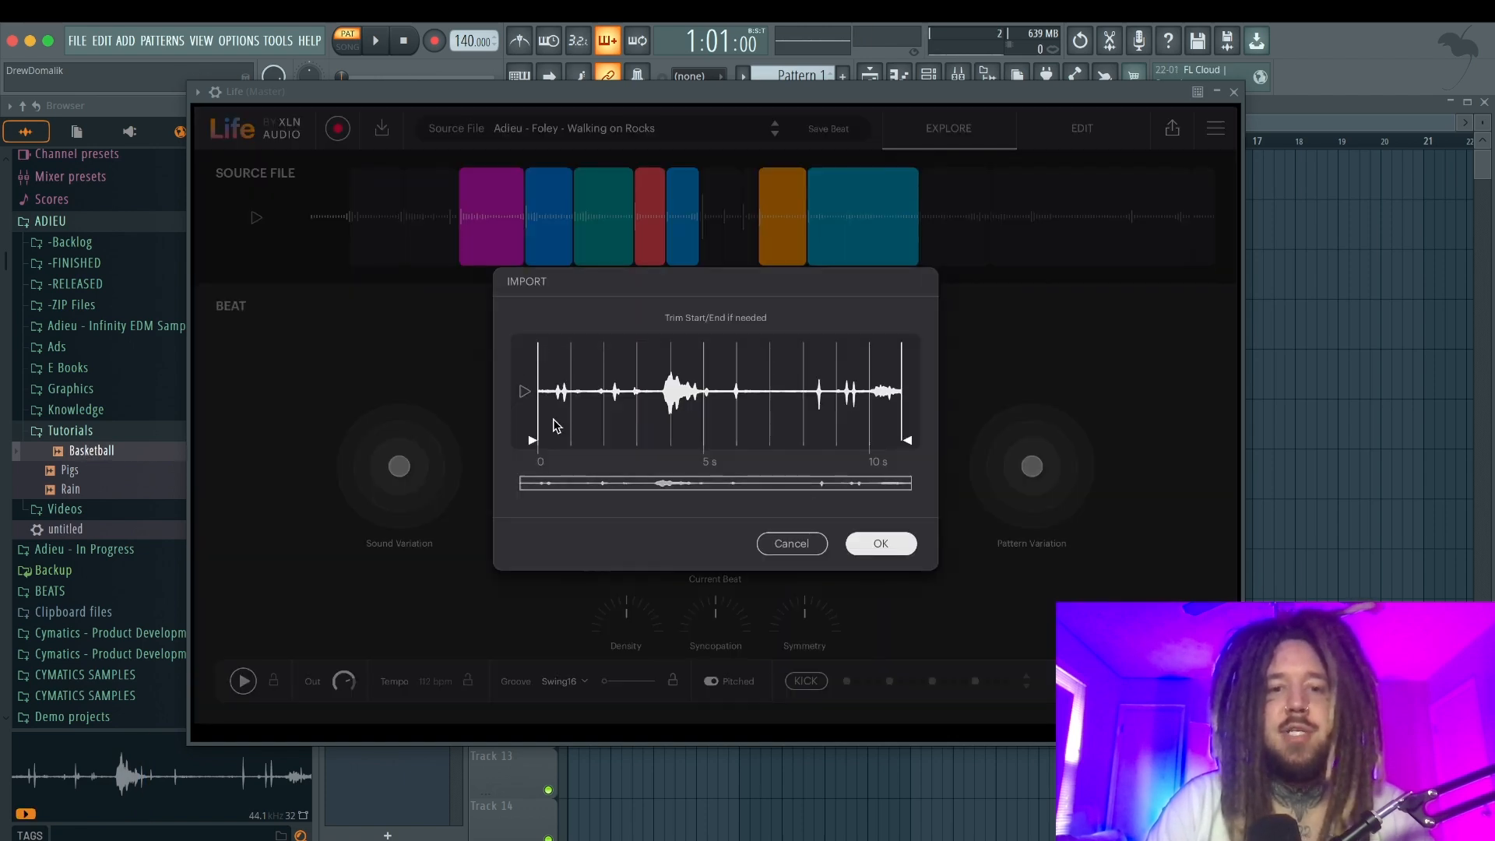
left_click_drag(531, 451, 484, 456)
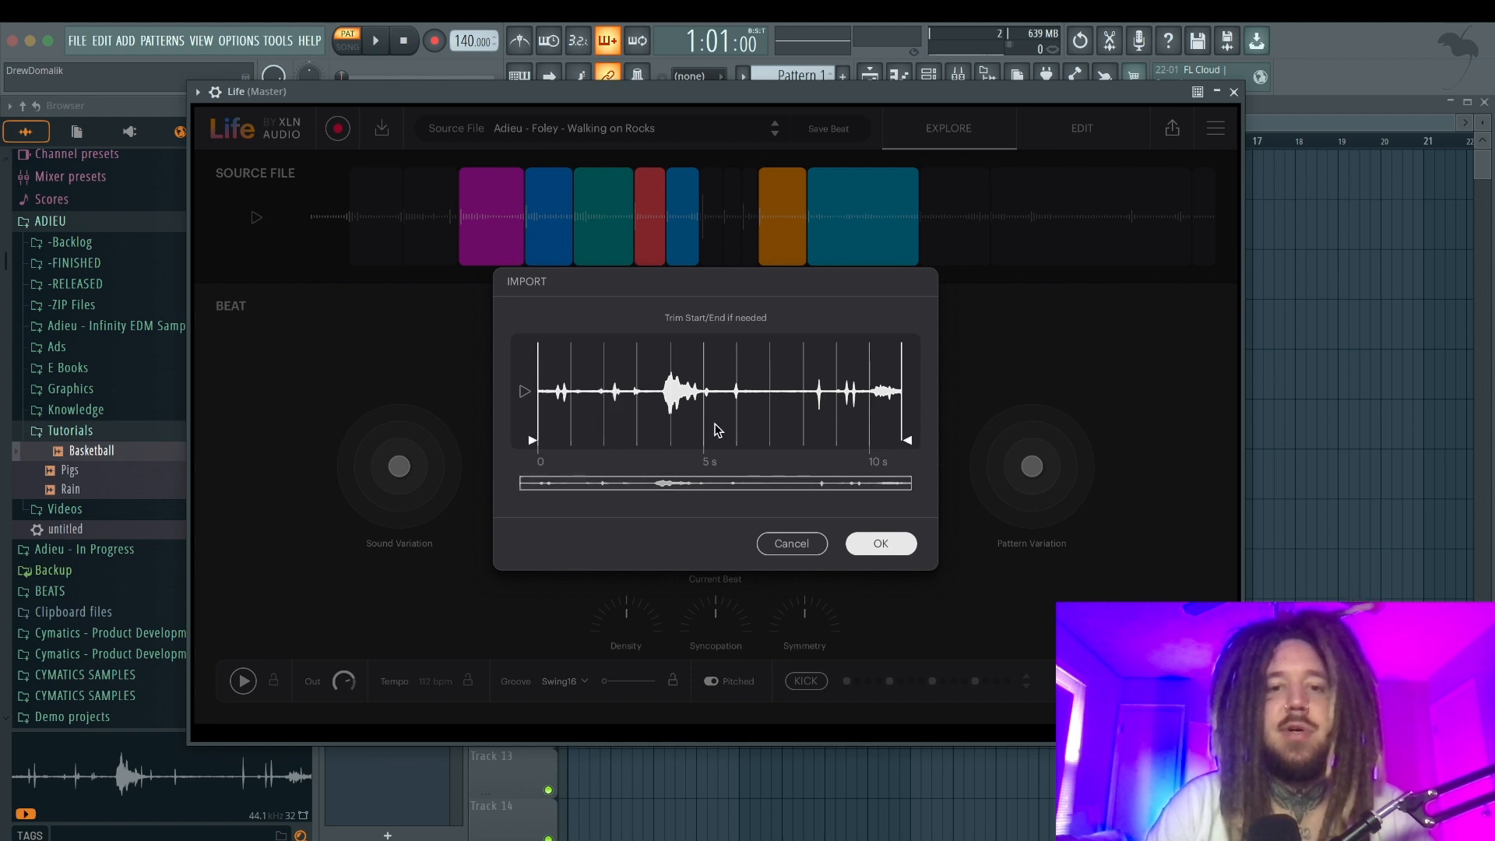
left_click_drag(150, 489, 591, 458)
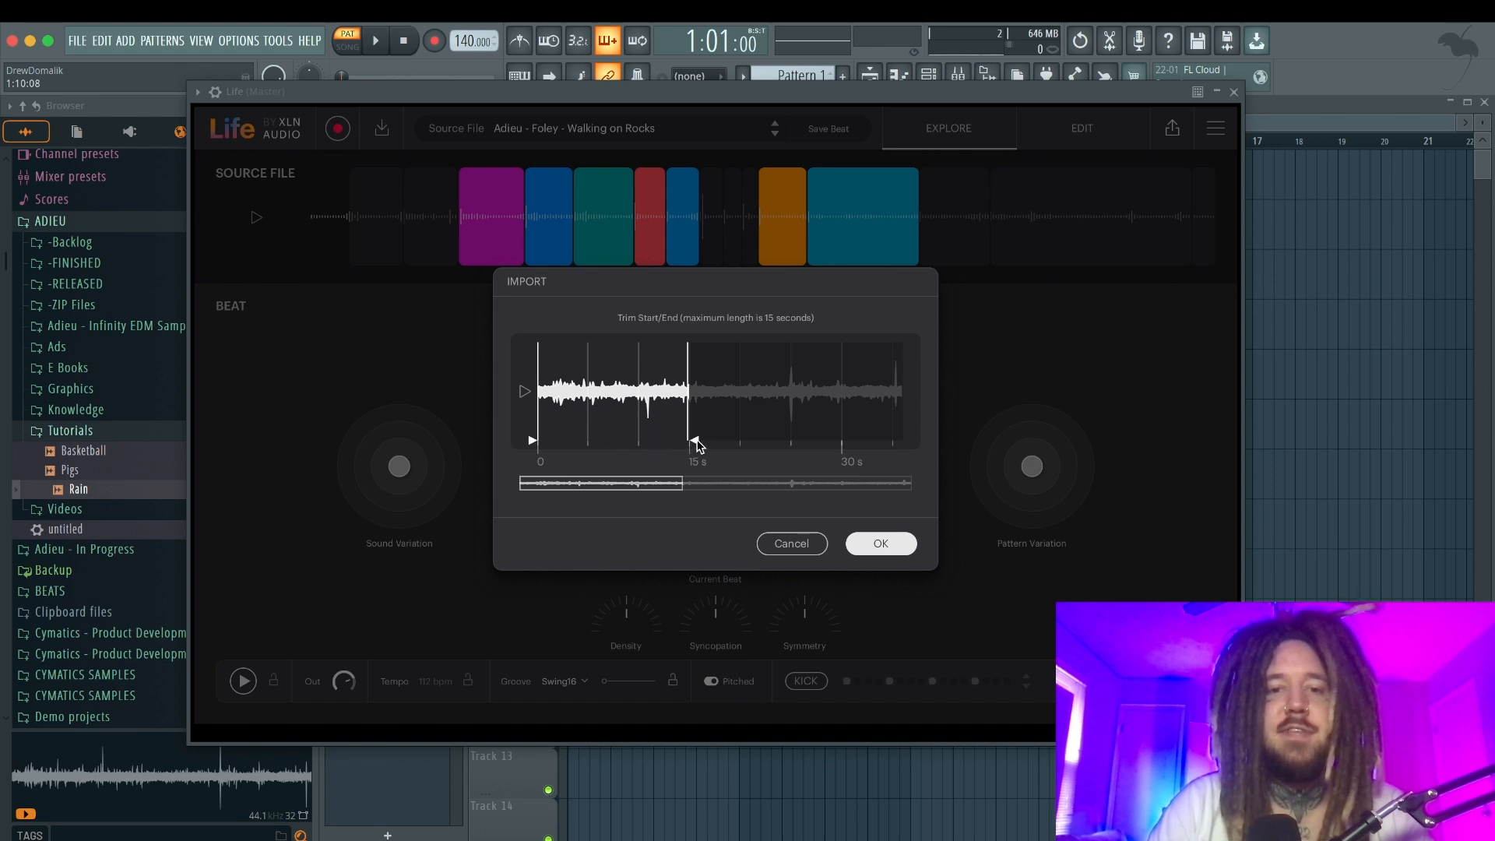
left_click_drag(694, 439, 766, 449)
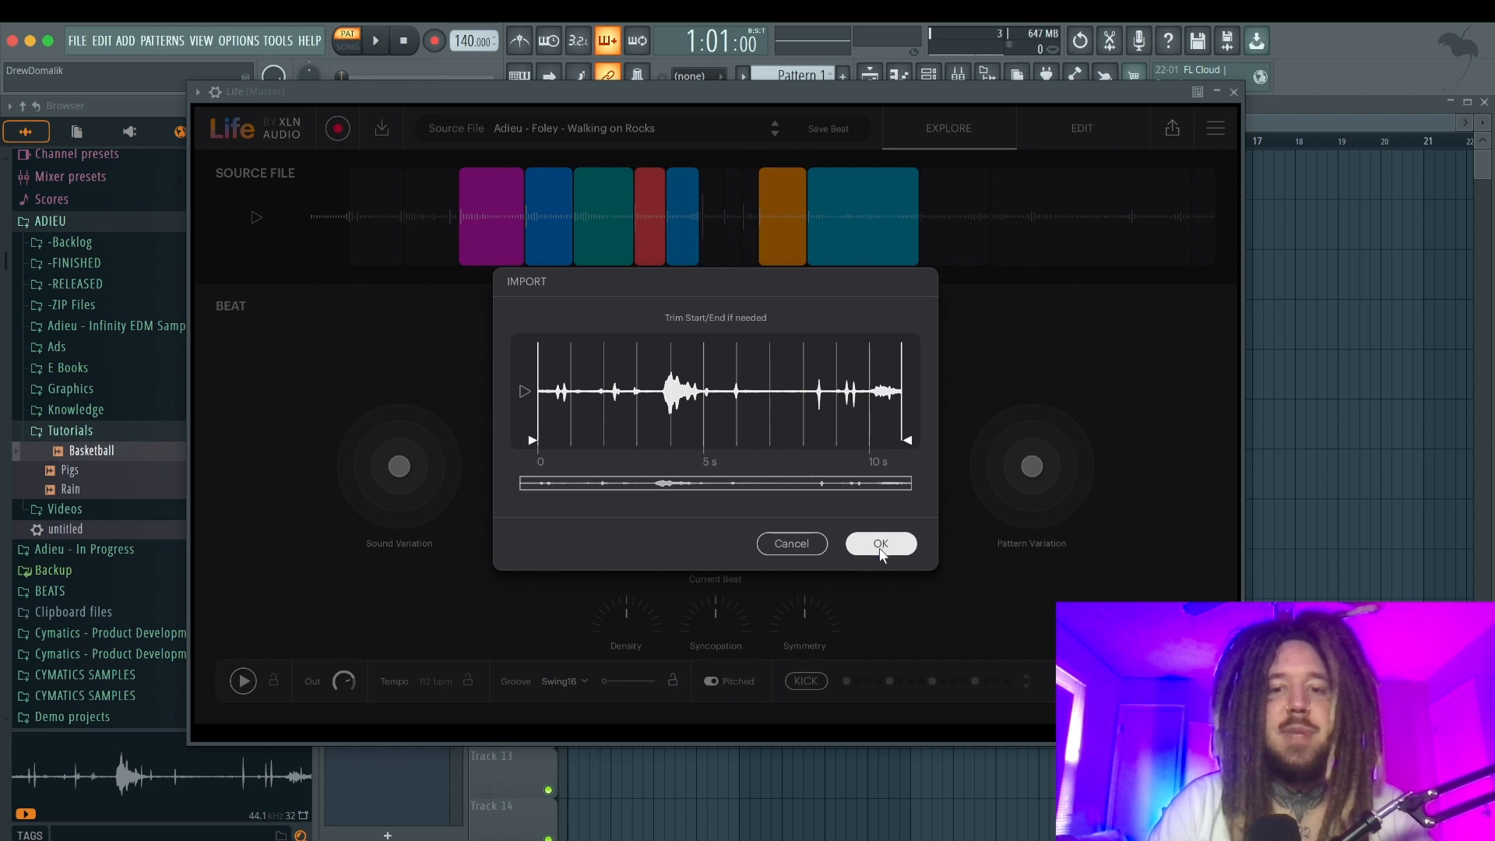
left_click(883, 543)
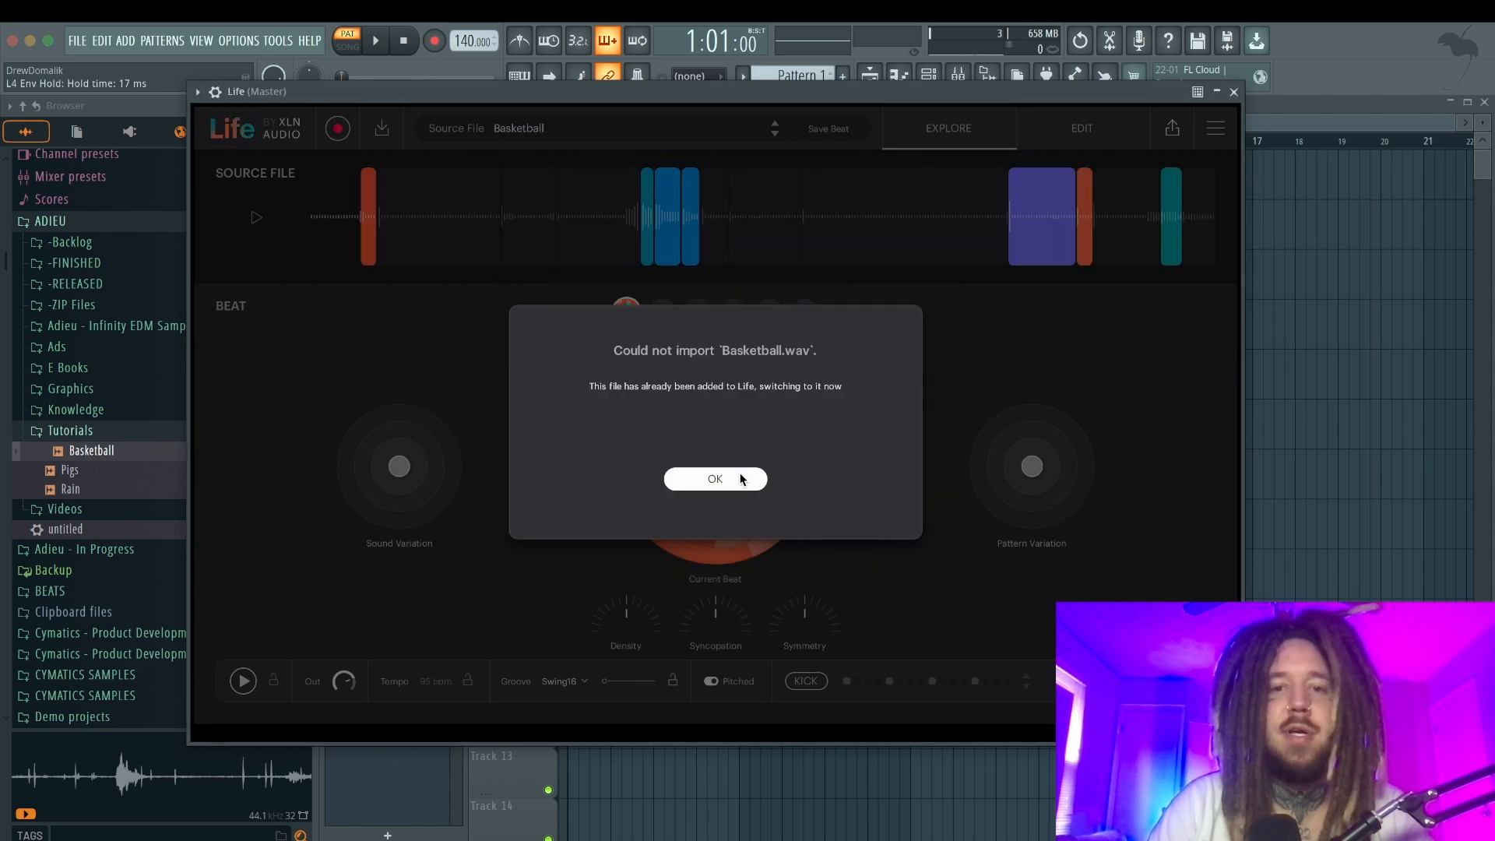
left_click(715, 478)
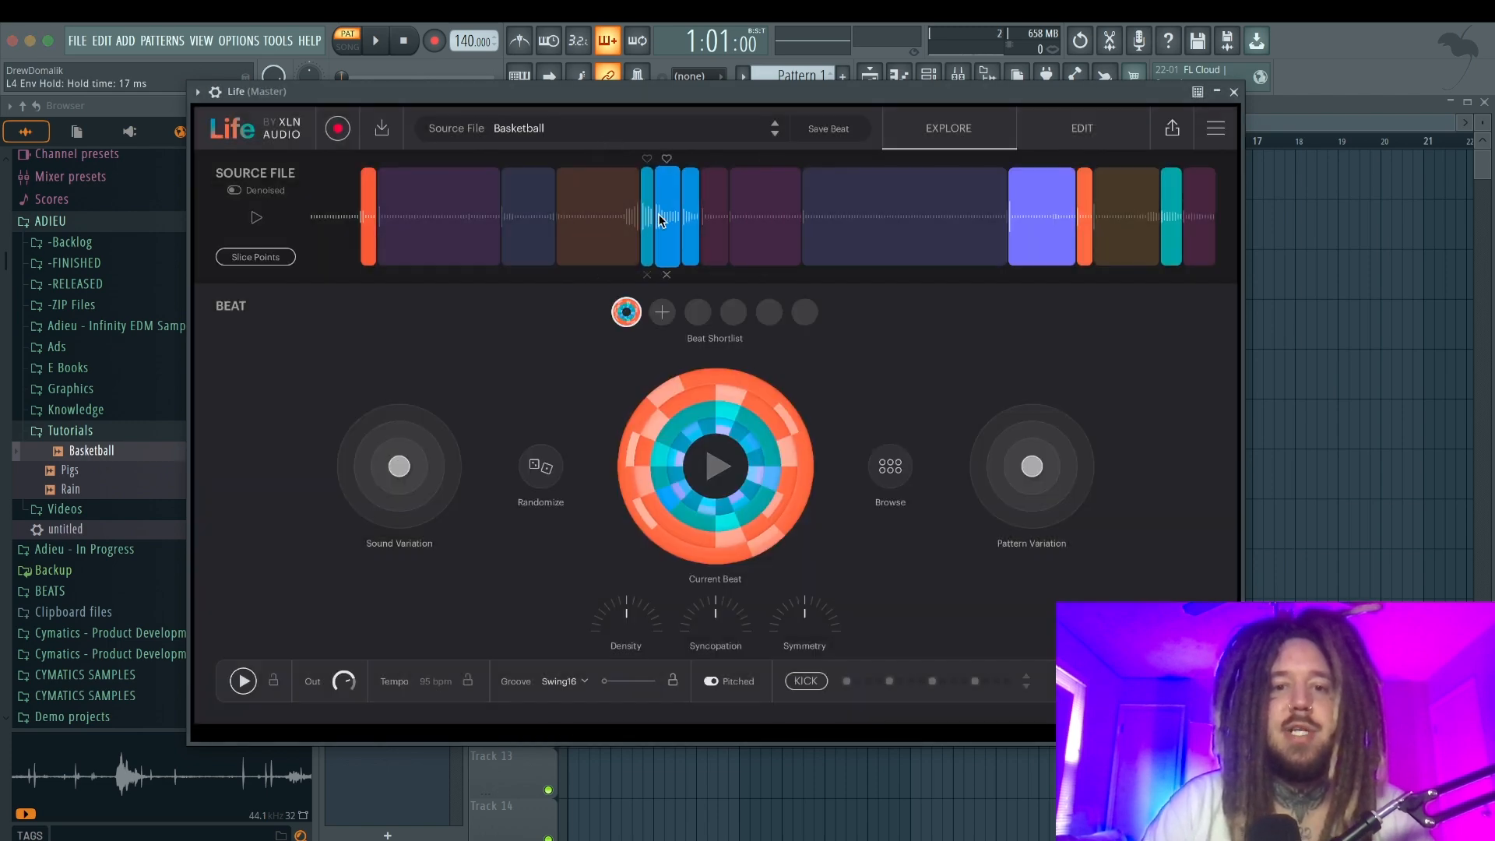
Play the beat, enable denoising for the Basketball source file and check its slice points.
left_click(714, 471)
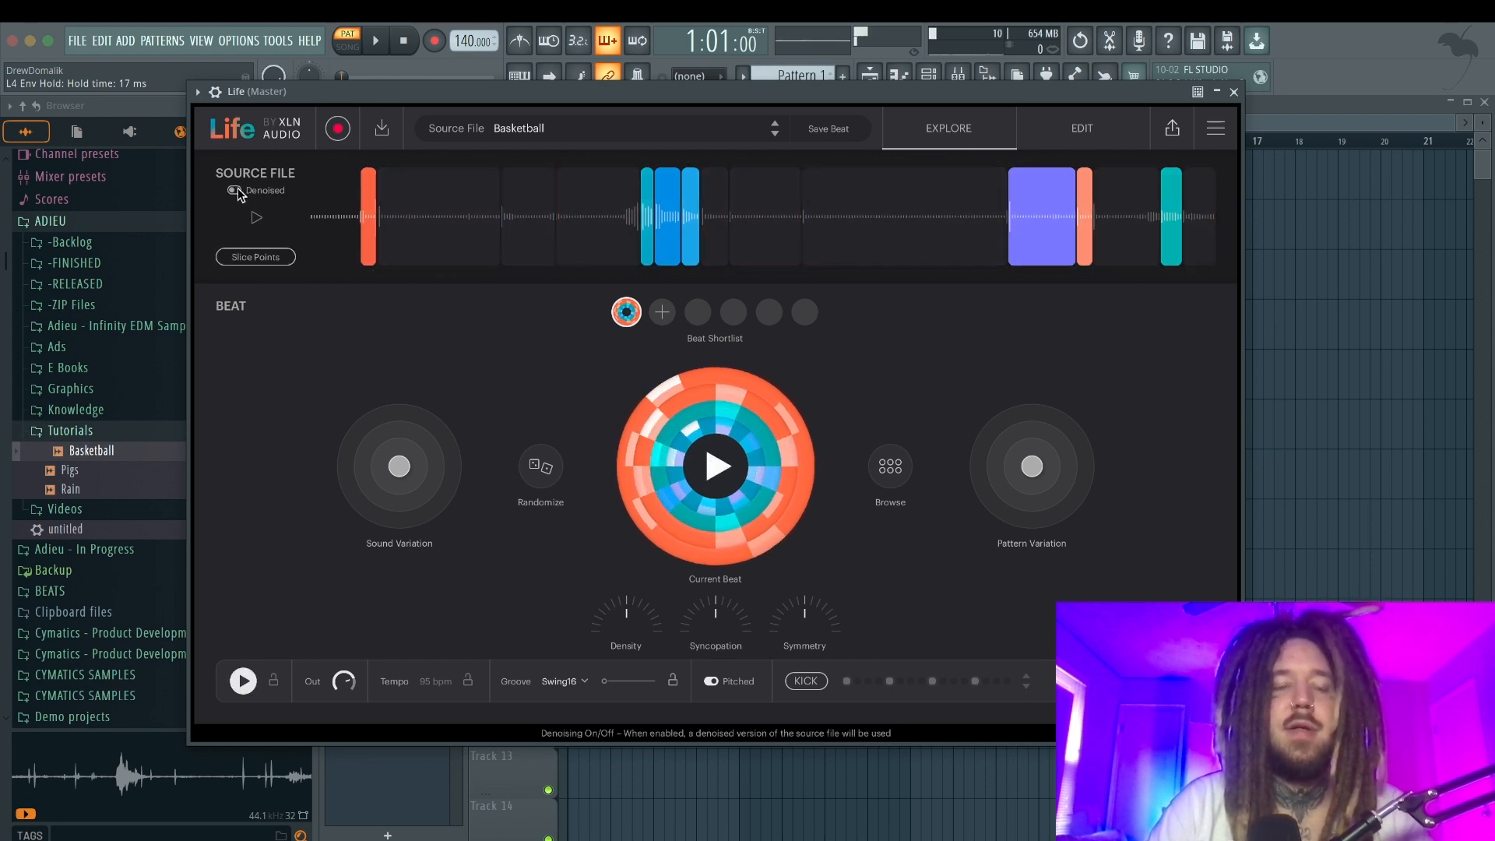
left_click(233, 190)
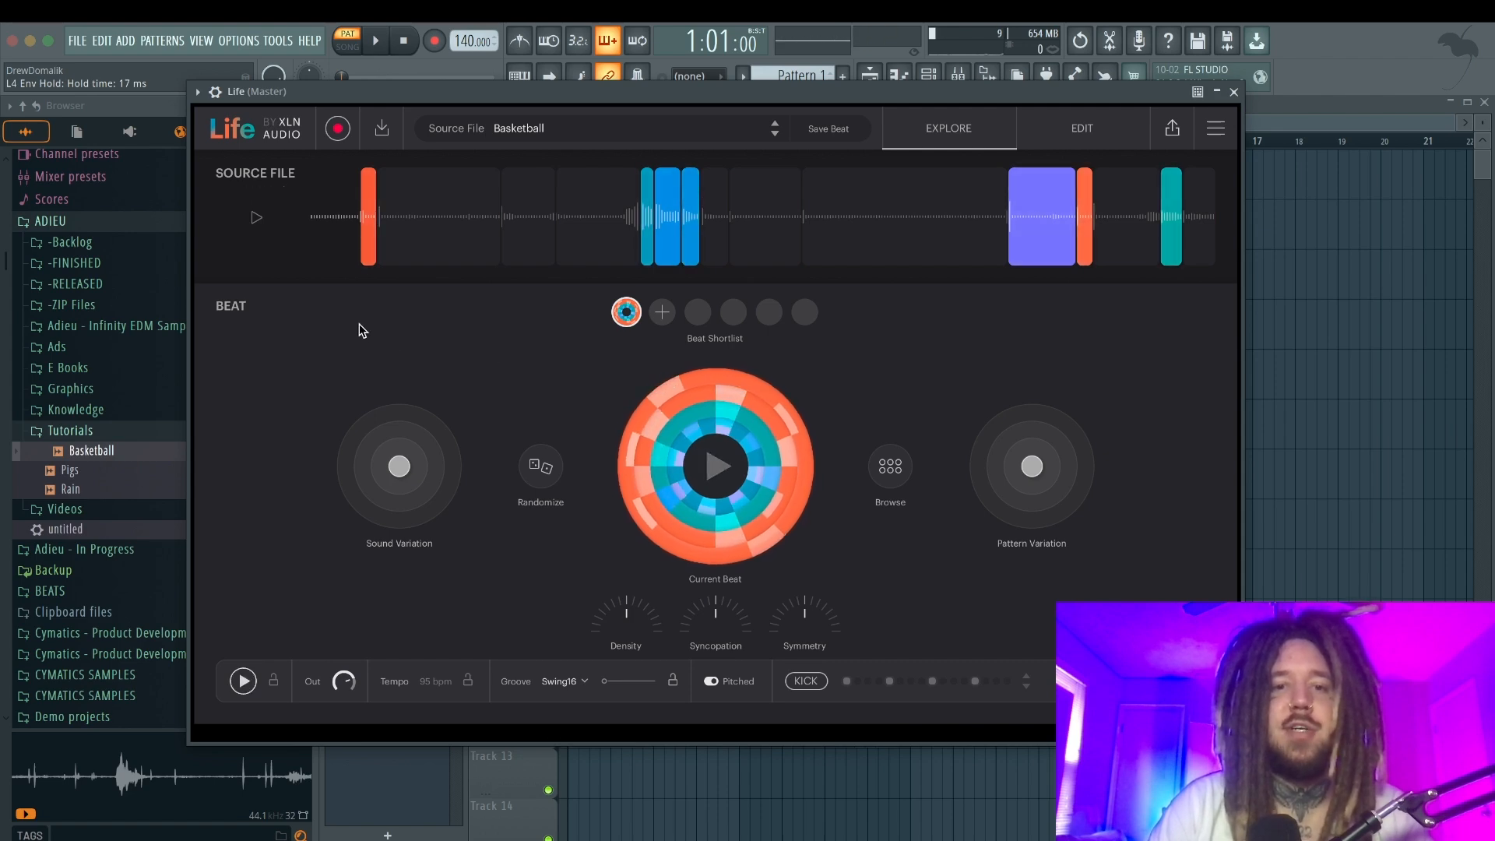
left_click(275, 263)
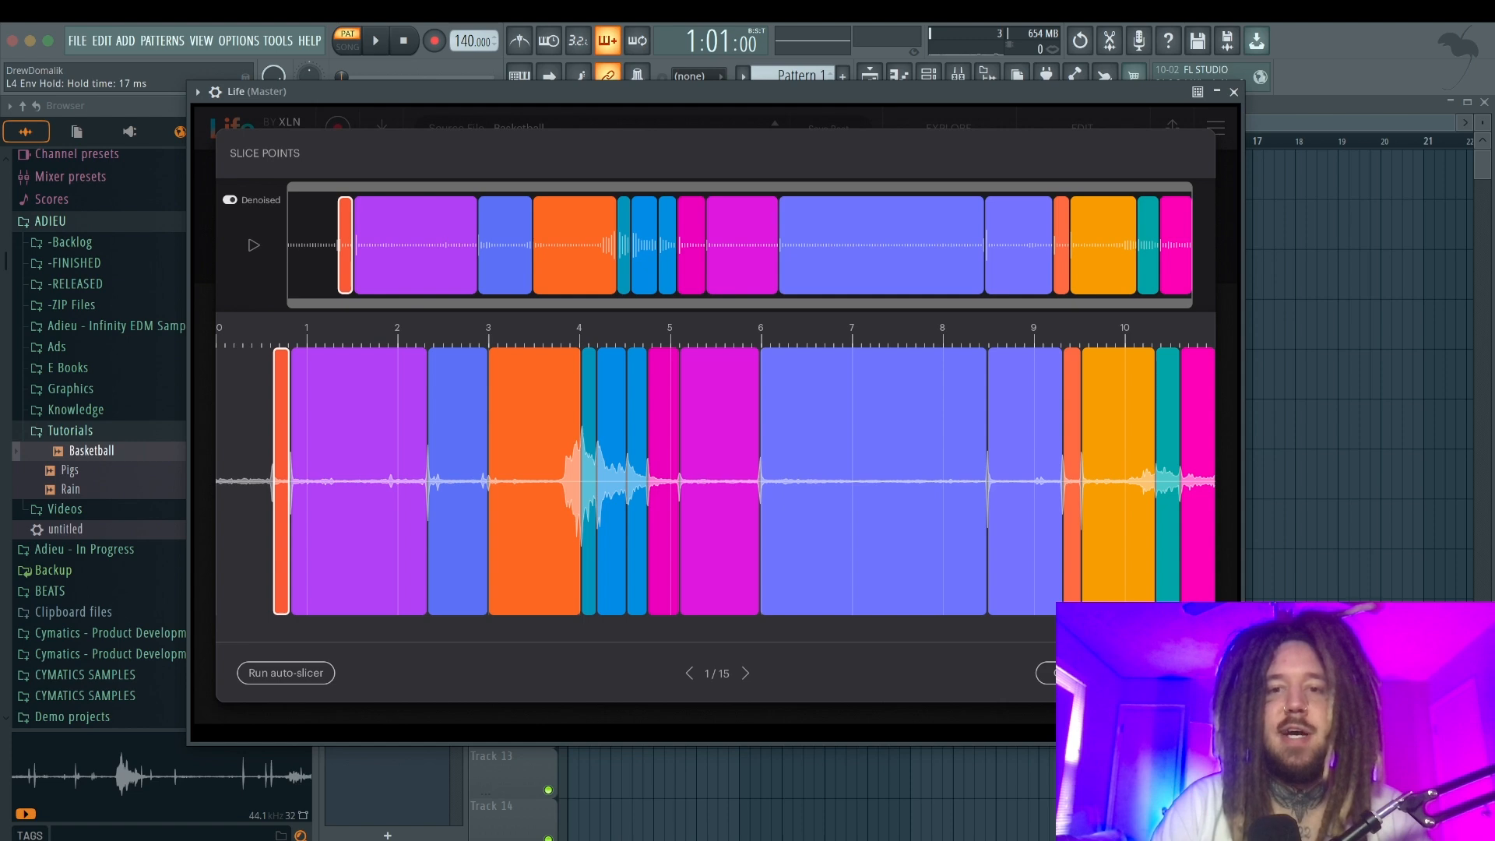
left_click(1078, 673)
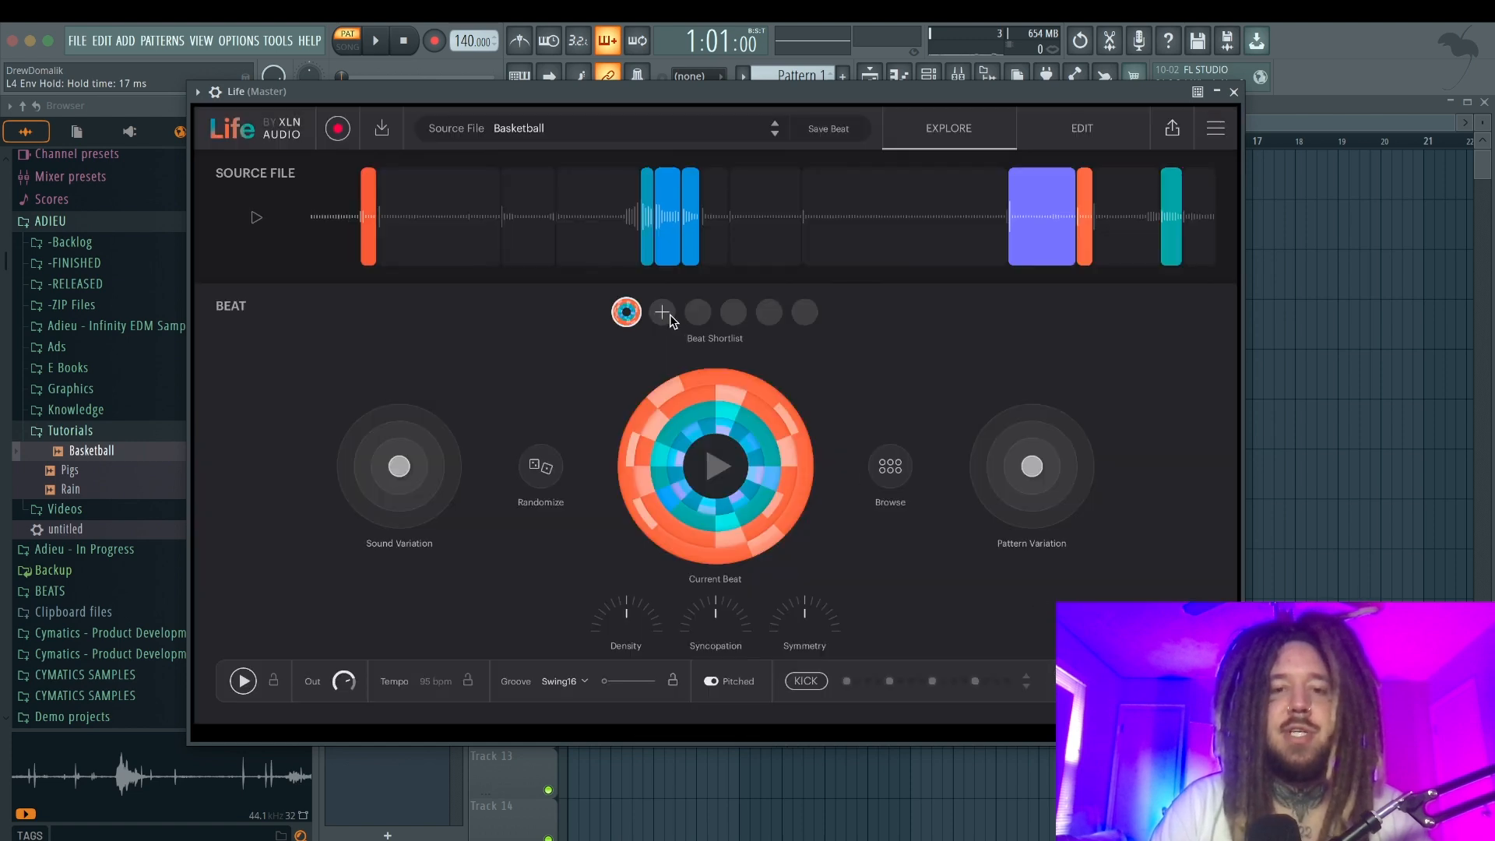
Play the current beat, copy it to the second shortlist slot and compare the two slots, ending on the second.
left_click(722, 468)
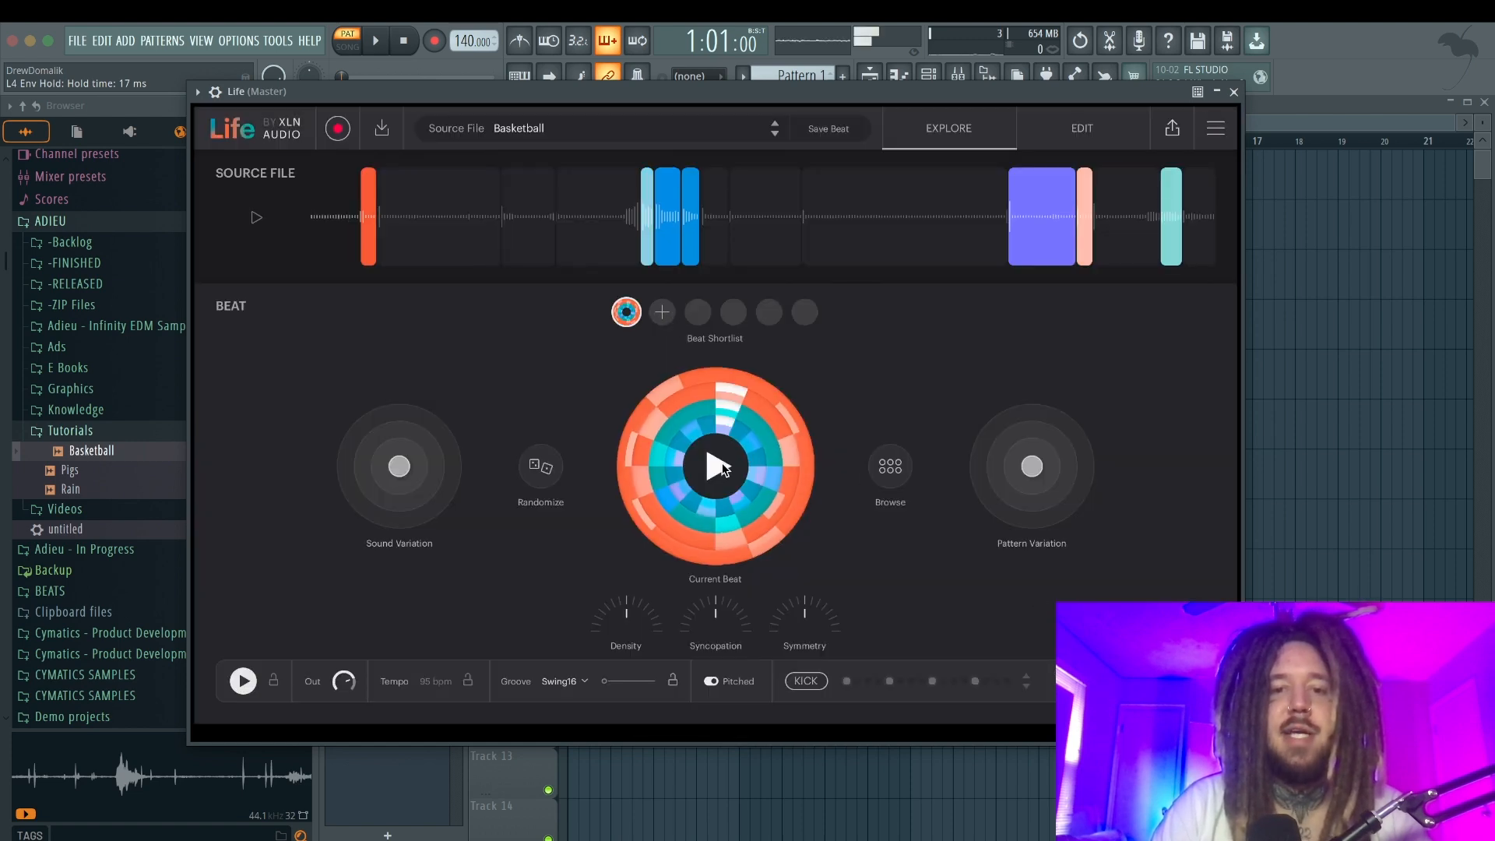
left_click(662, 314)
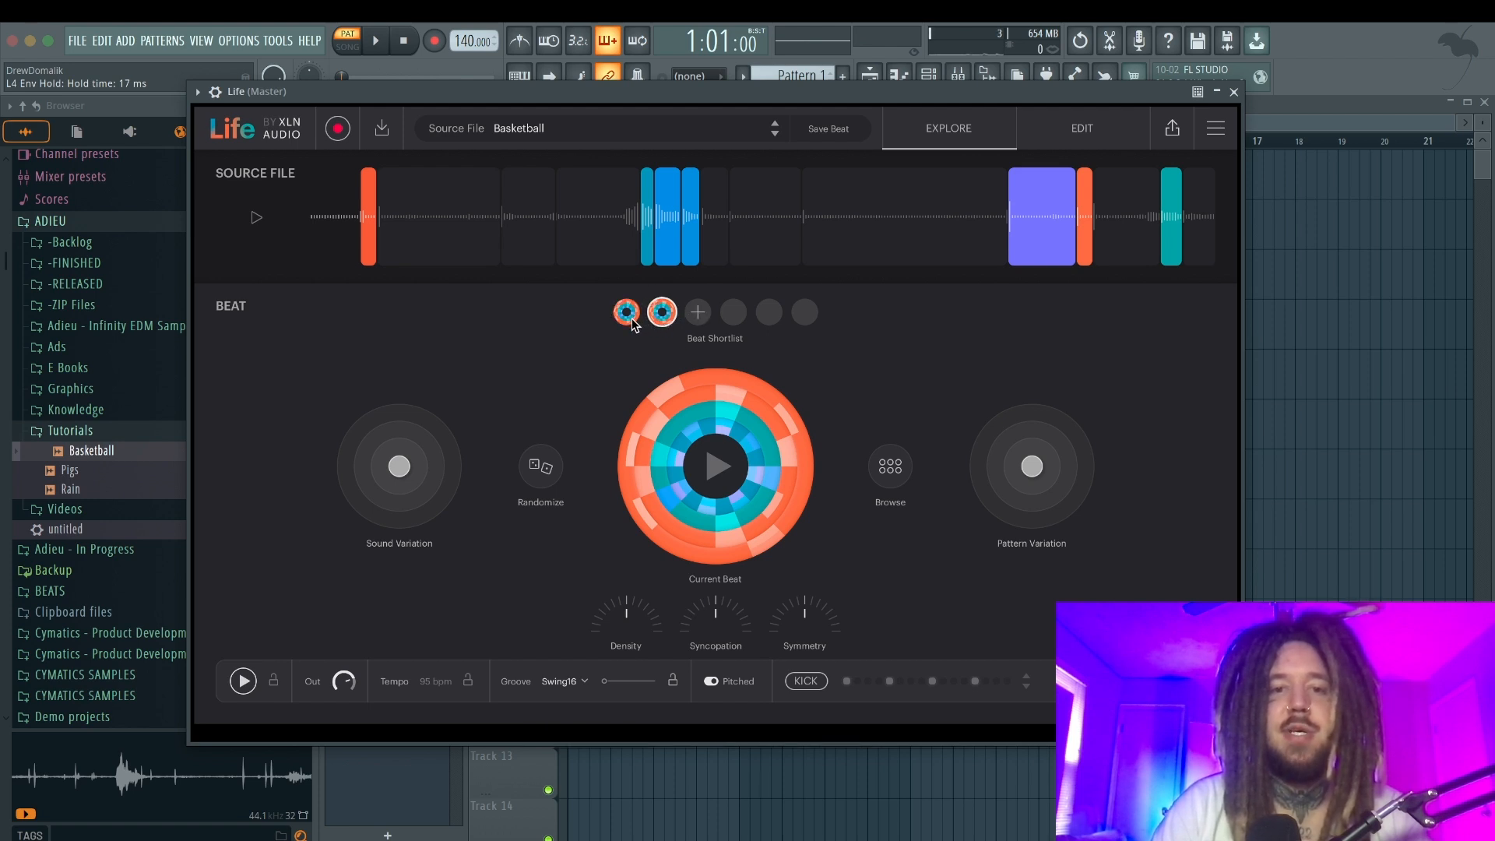
key("Left")
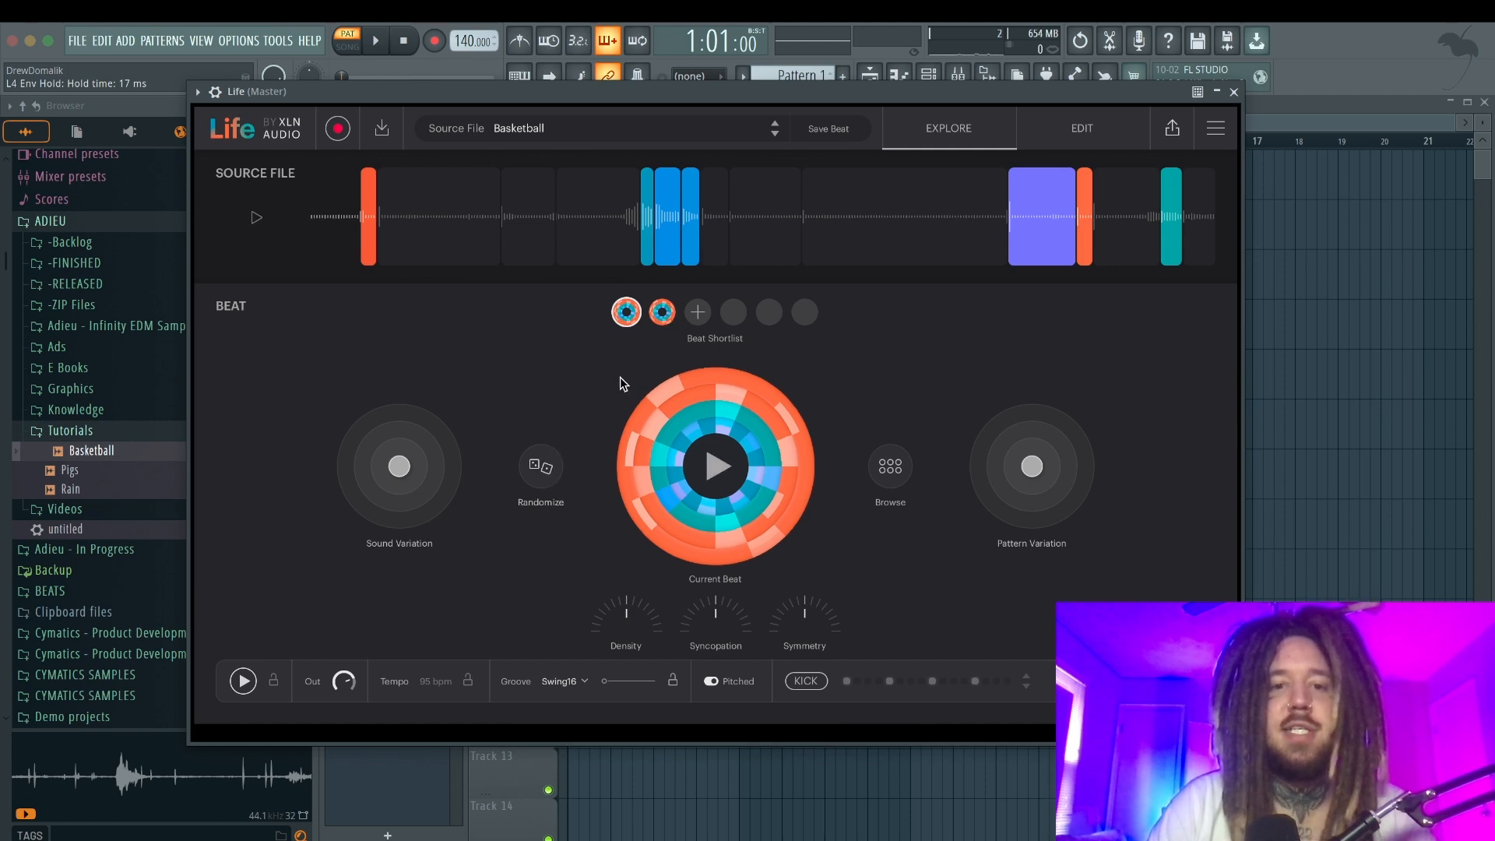
left_click(662, 312)
Randomize the second shortlist beat three times and play back the result.
left_click(543, 469)
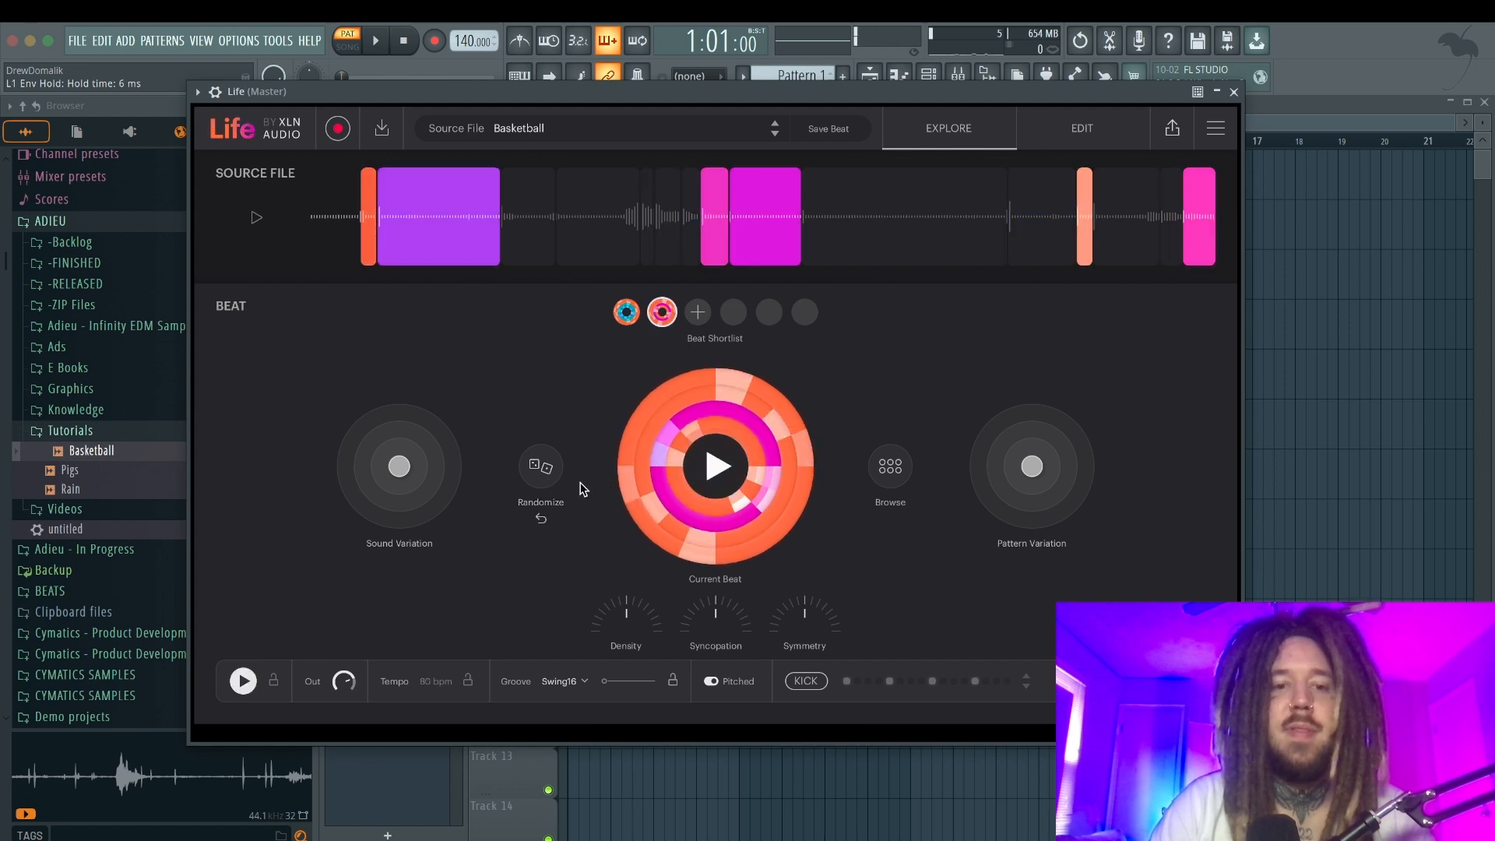
left_click(543, 469)
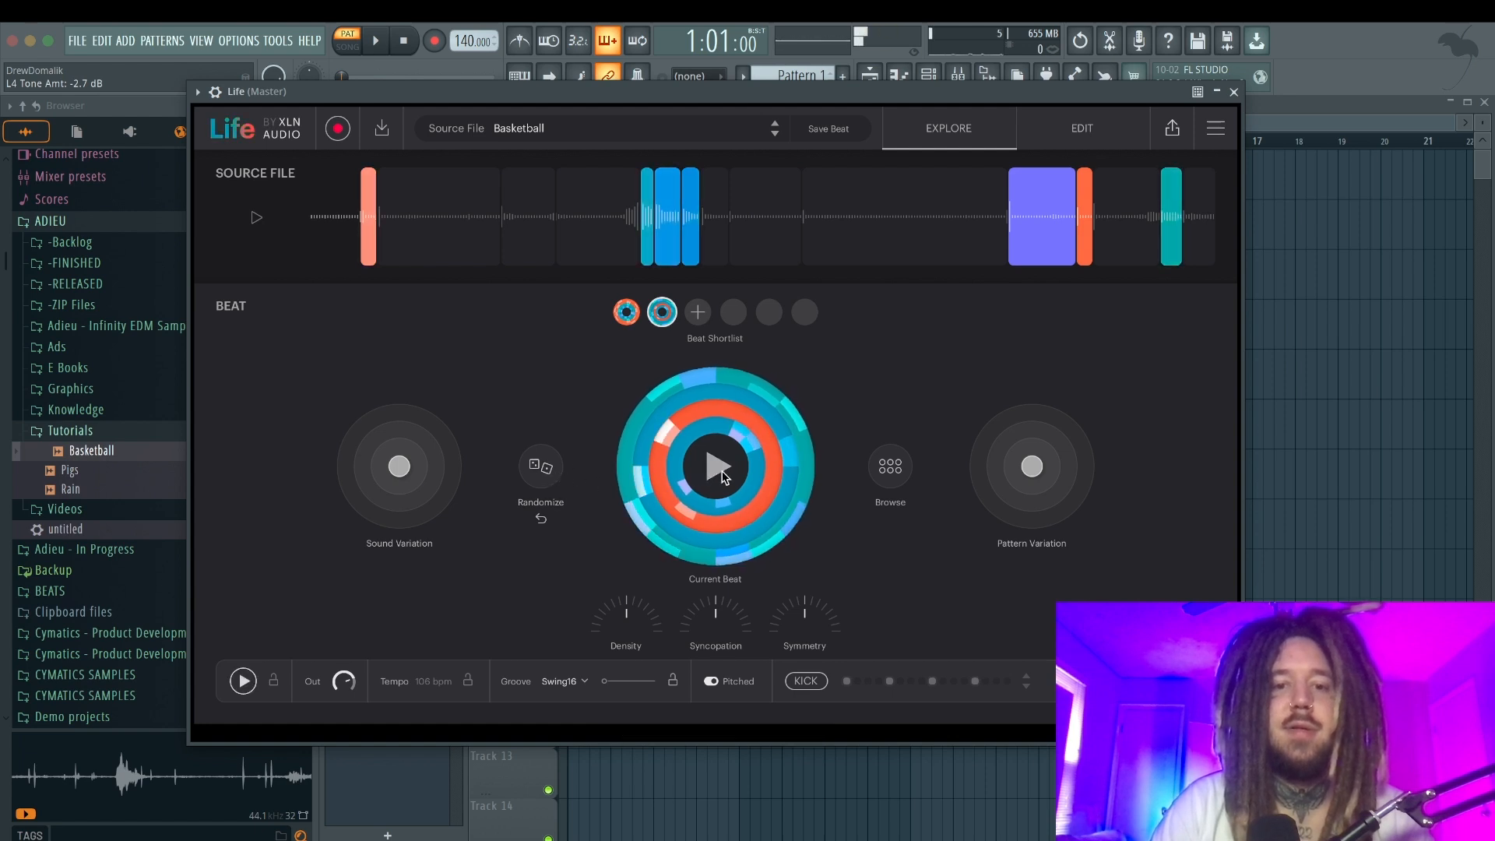
left_click(539, 470)
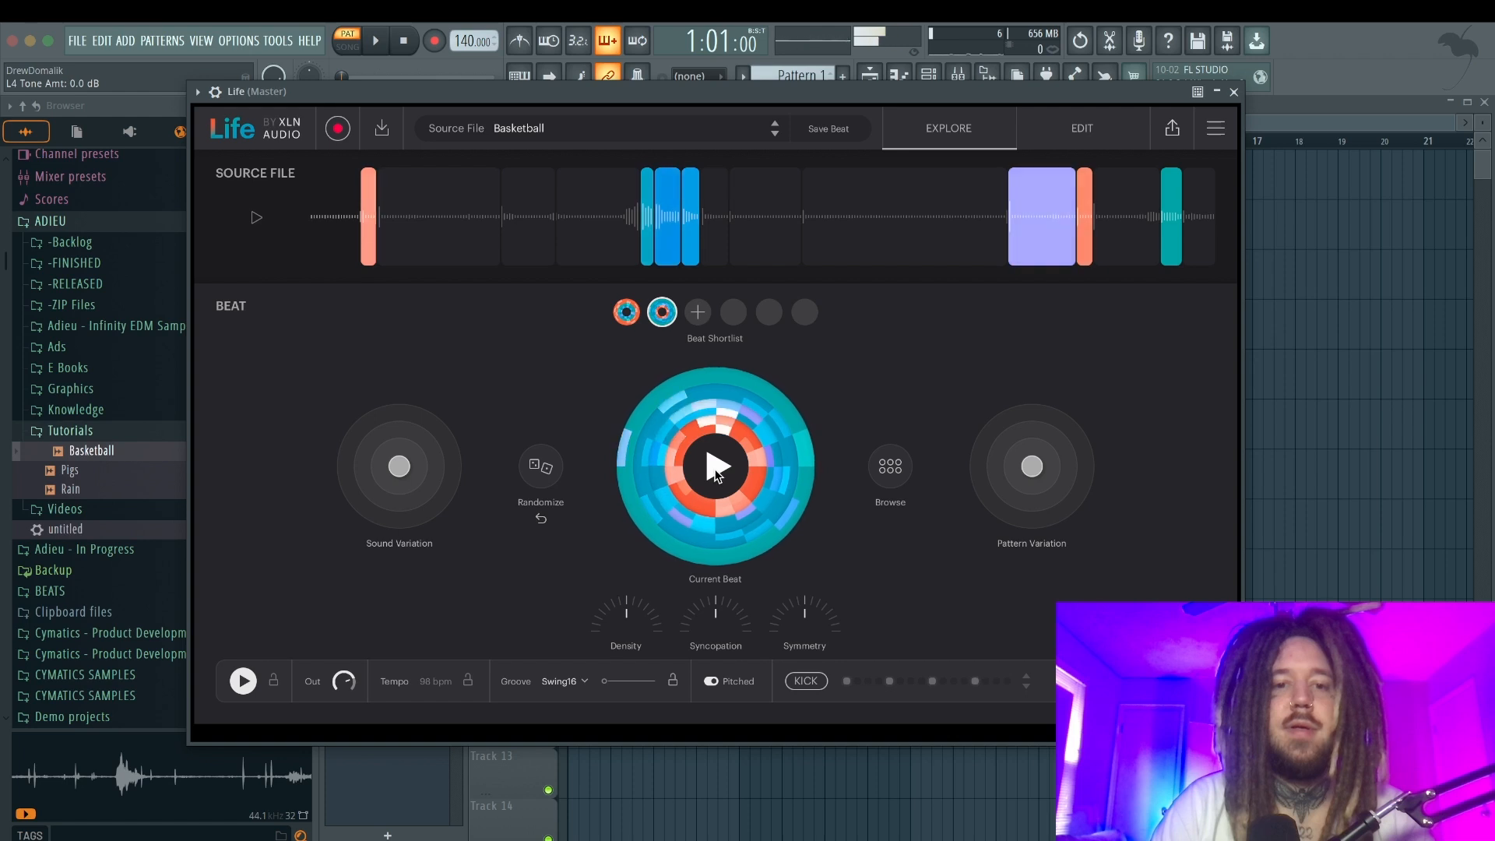
left_click(716, 472)
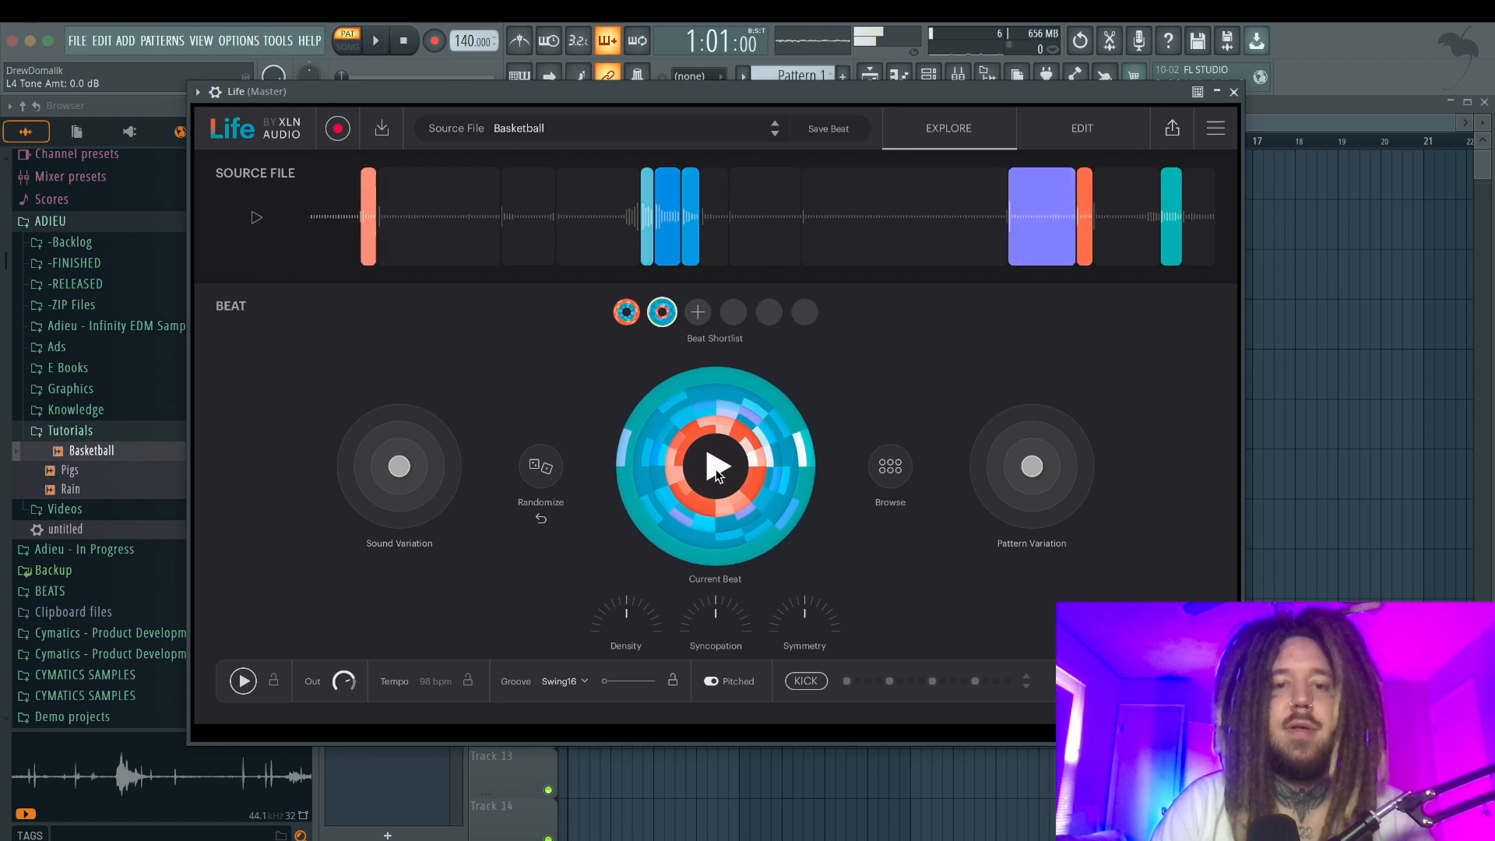
Add the current beat to the third shortlist slot and randomize it twice.
left_click(698, 313)
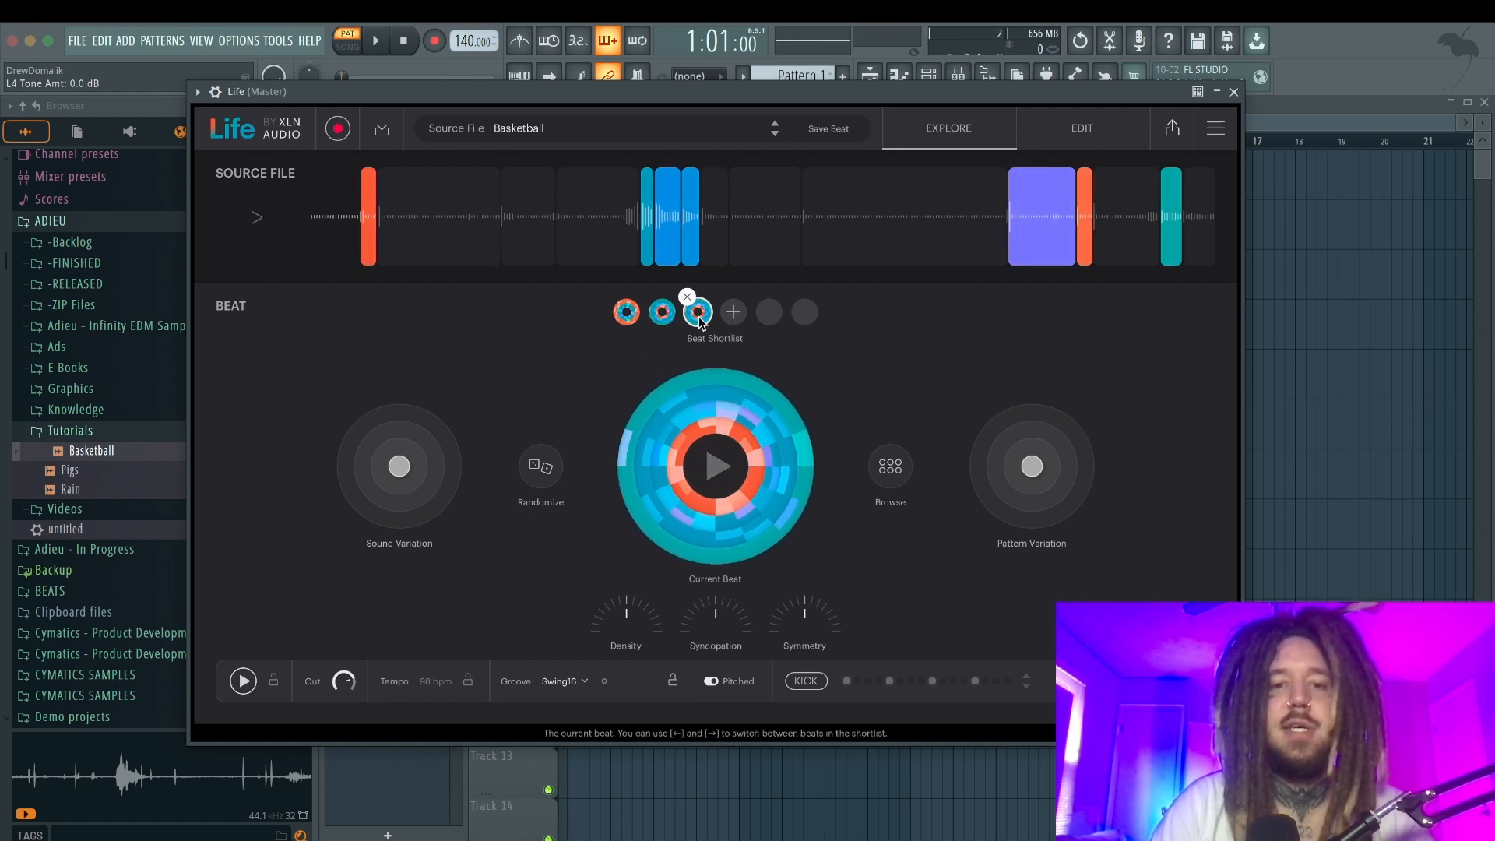
left_click(544, 471)
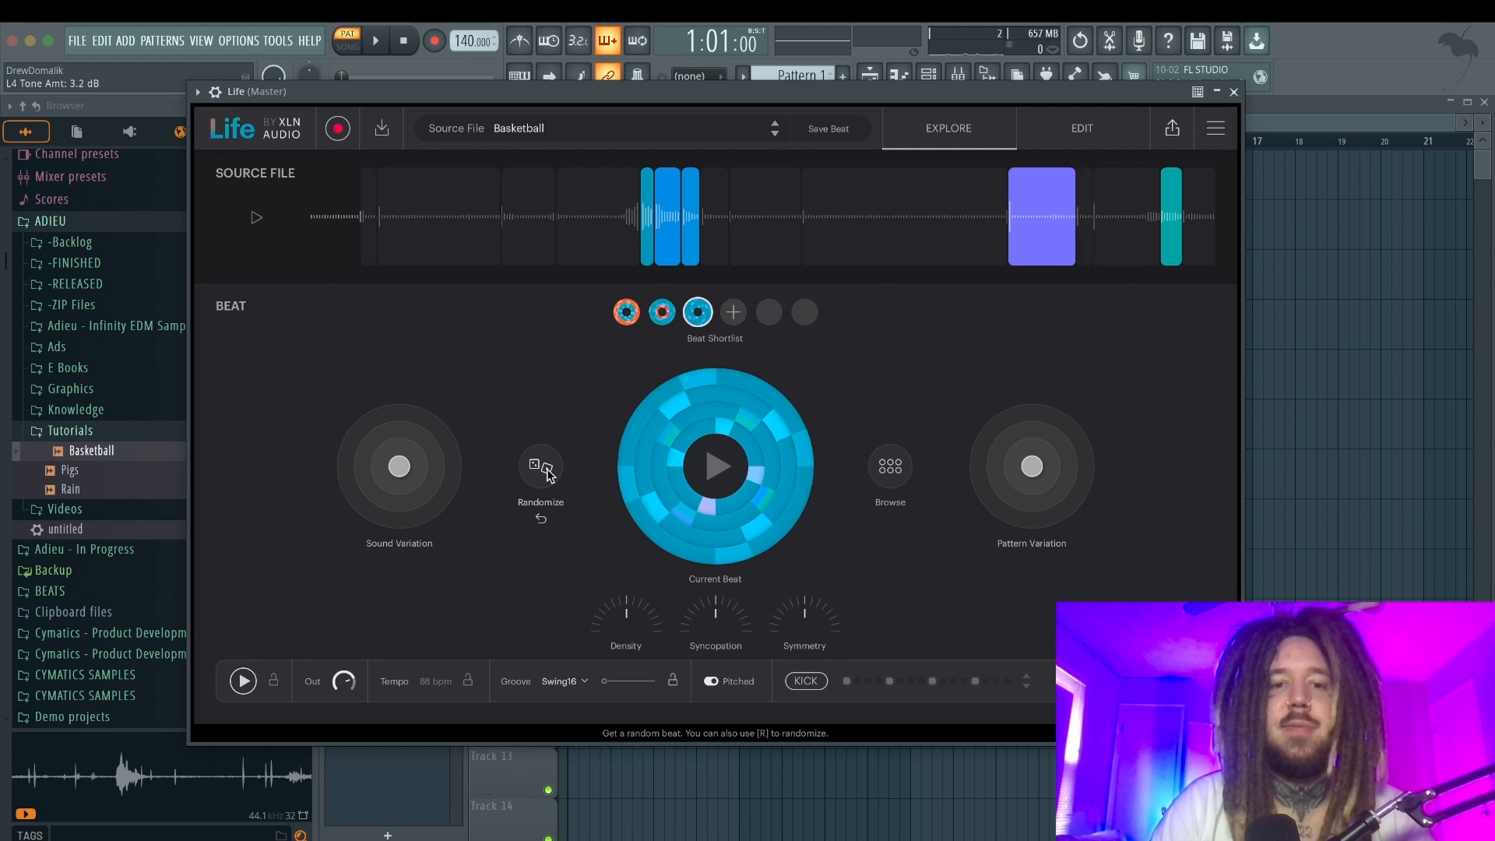
left_click(547, 472)
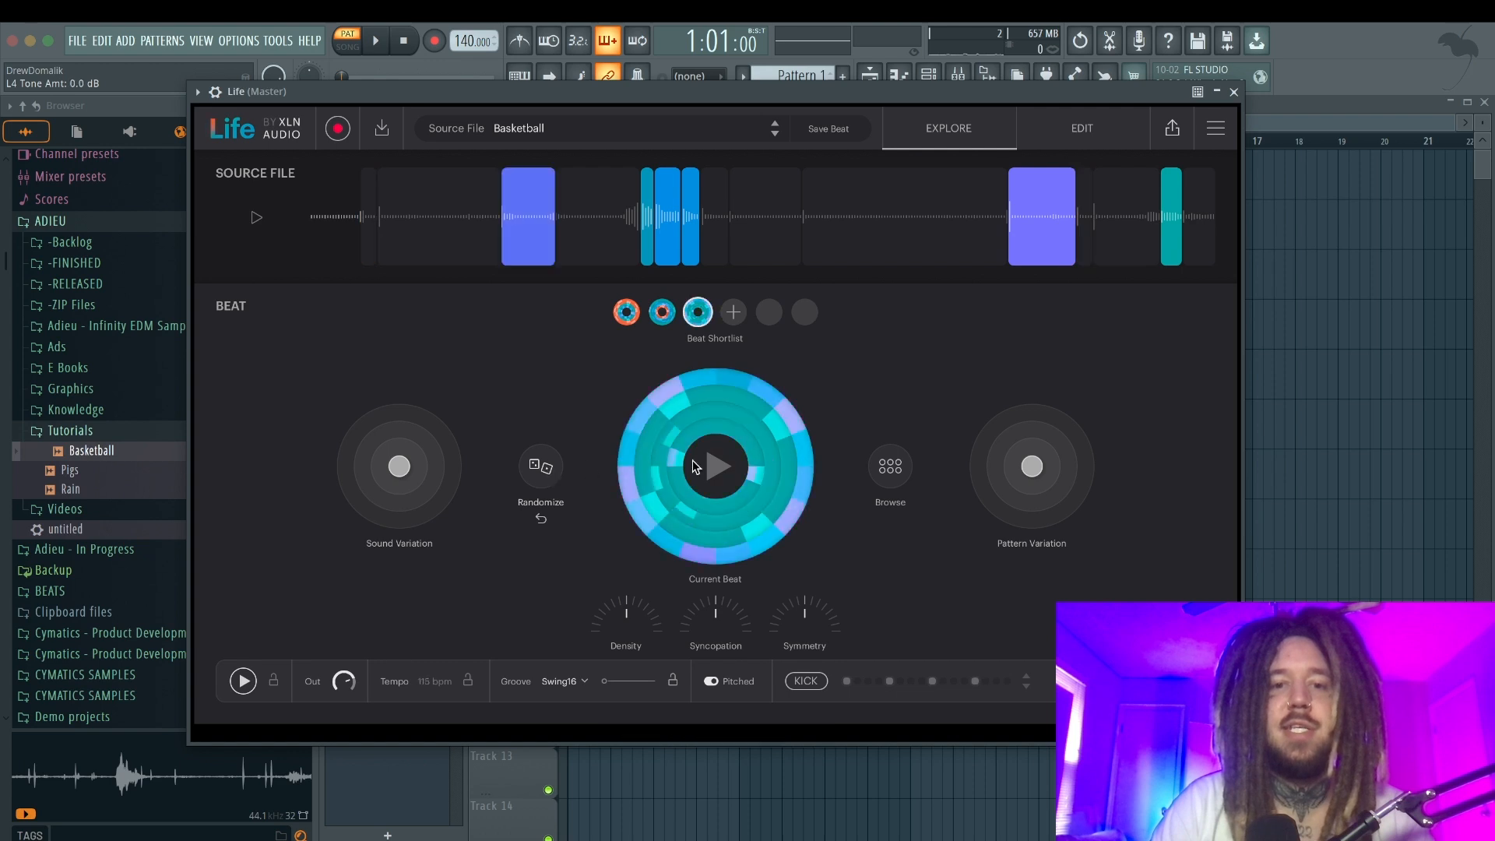
Switch between the shortlisted beats, select the first one and play it at the 140 bpm project tempo.
left_click(660, 318)
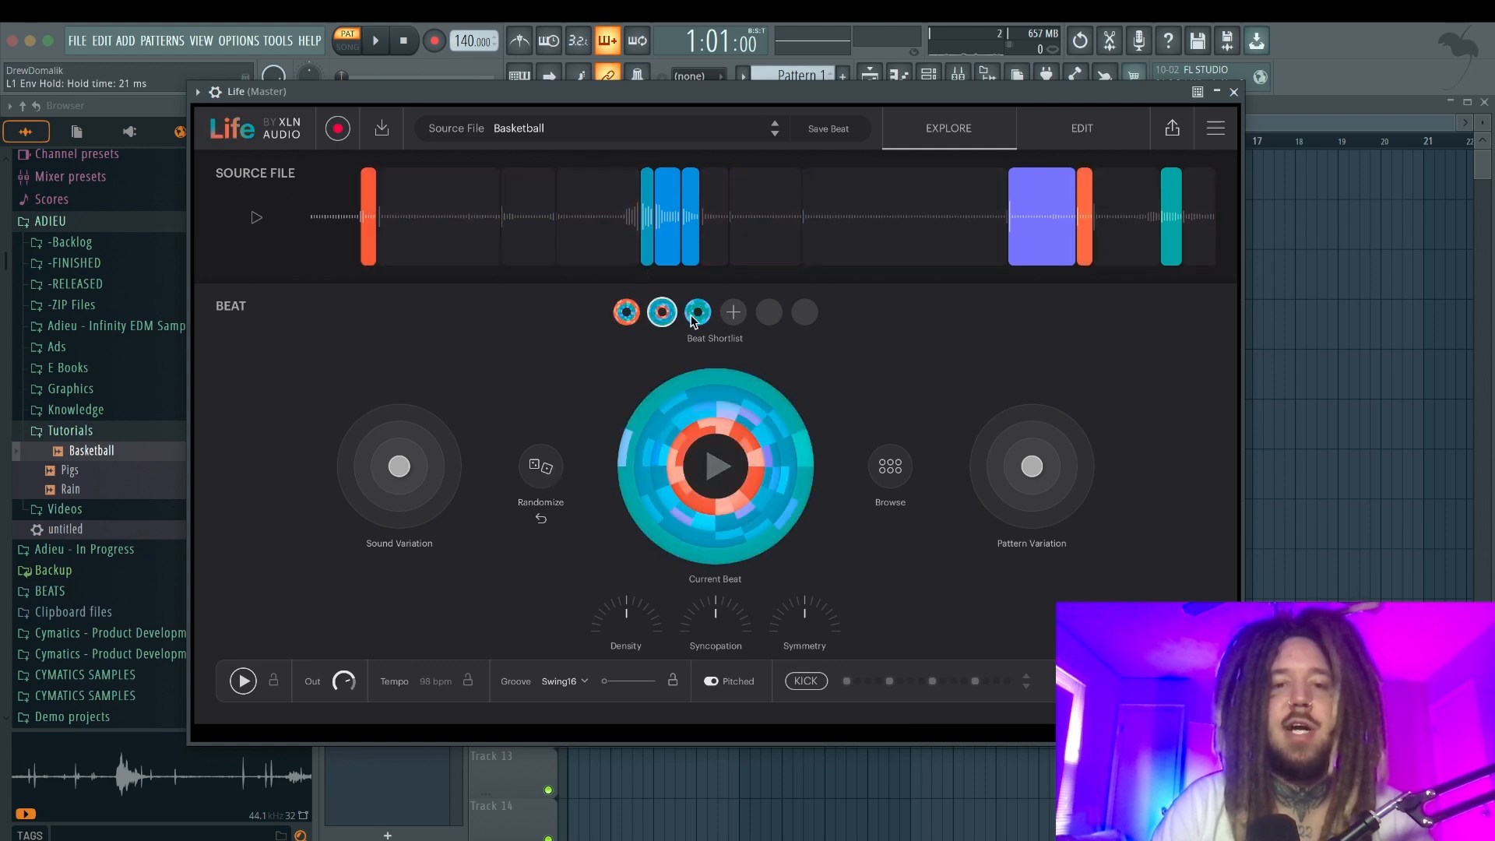
left_click(697, 313)
left_click(627, 312)
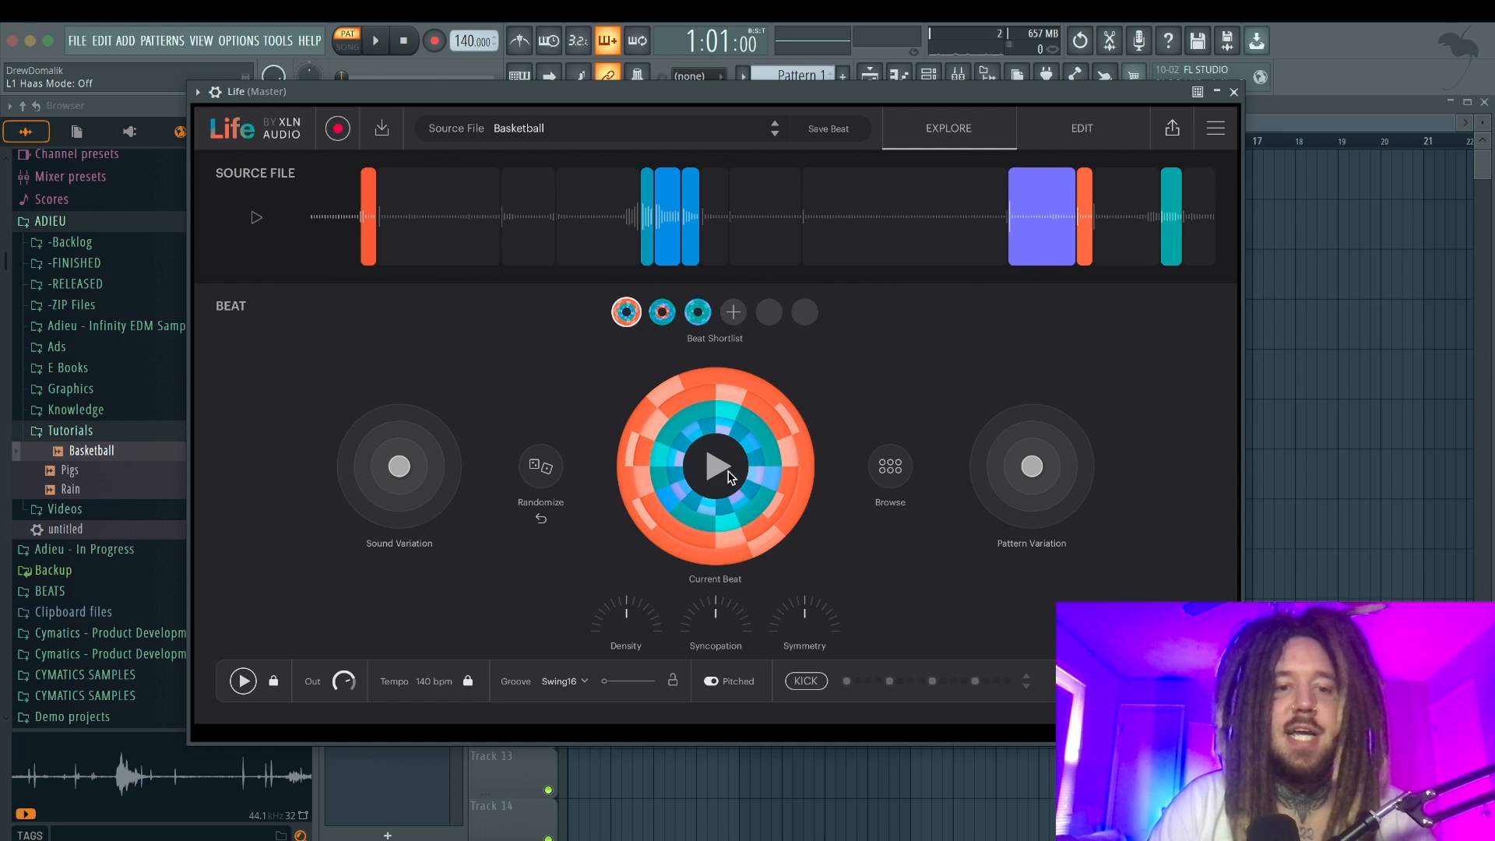
left_click(728, 477)
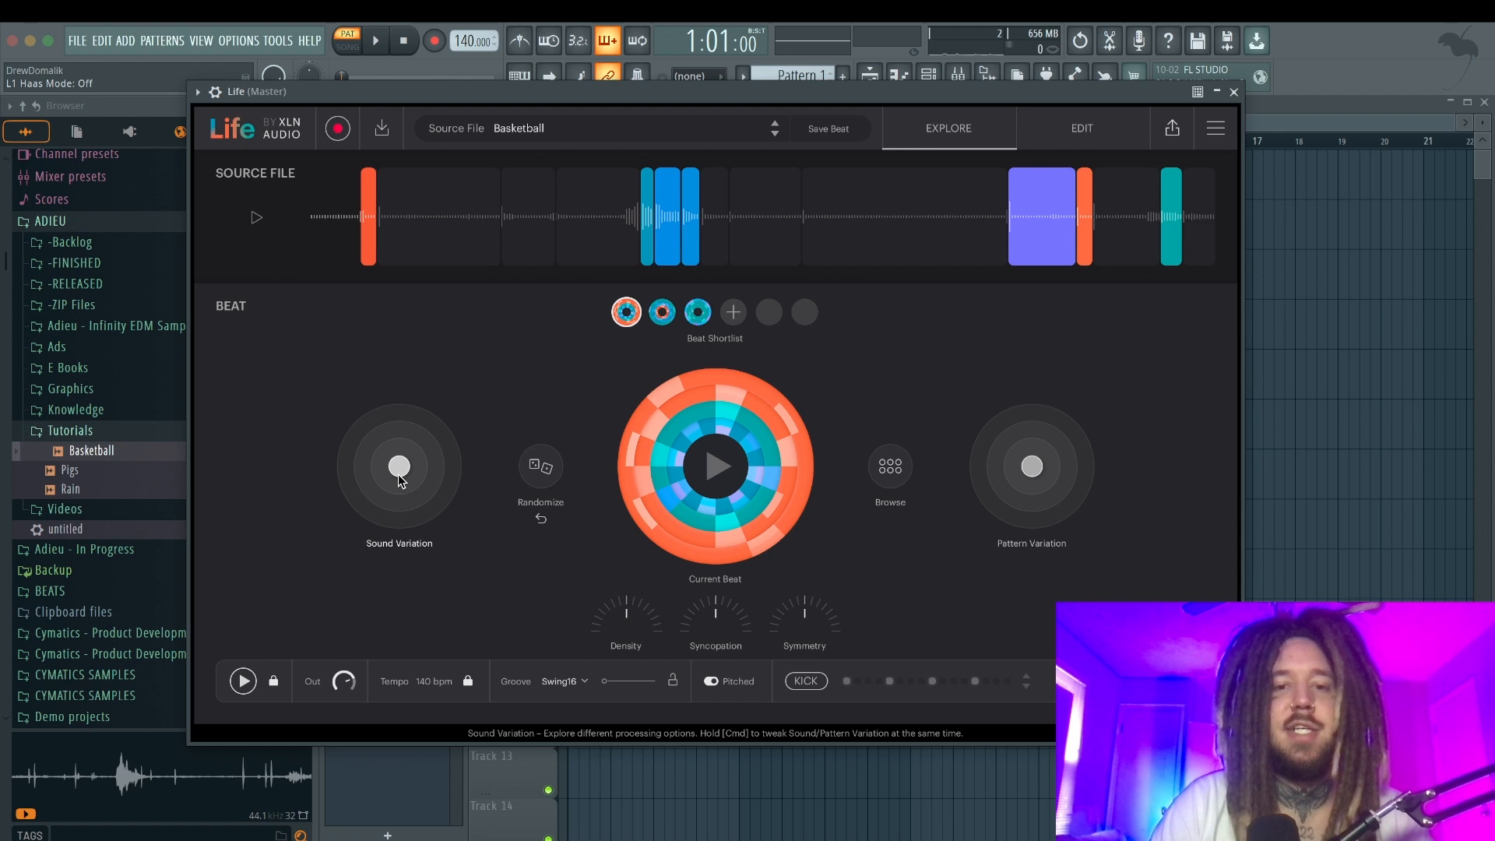
Vary the first beat's sound processing with the Sound Variation control while it plays.
left_click(710, 469)
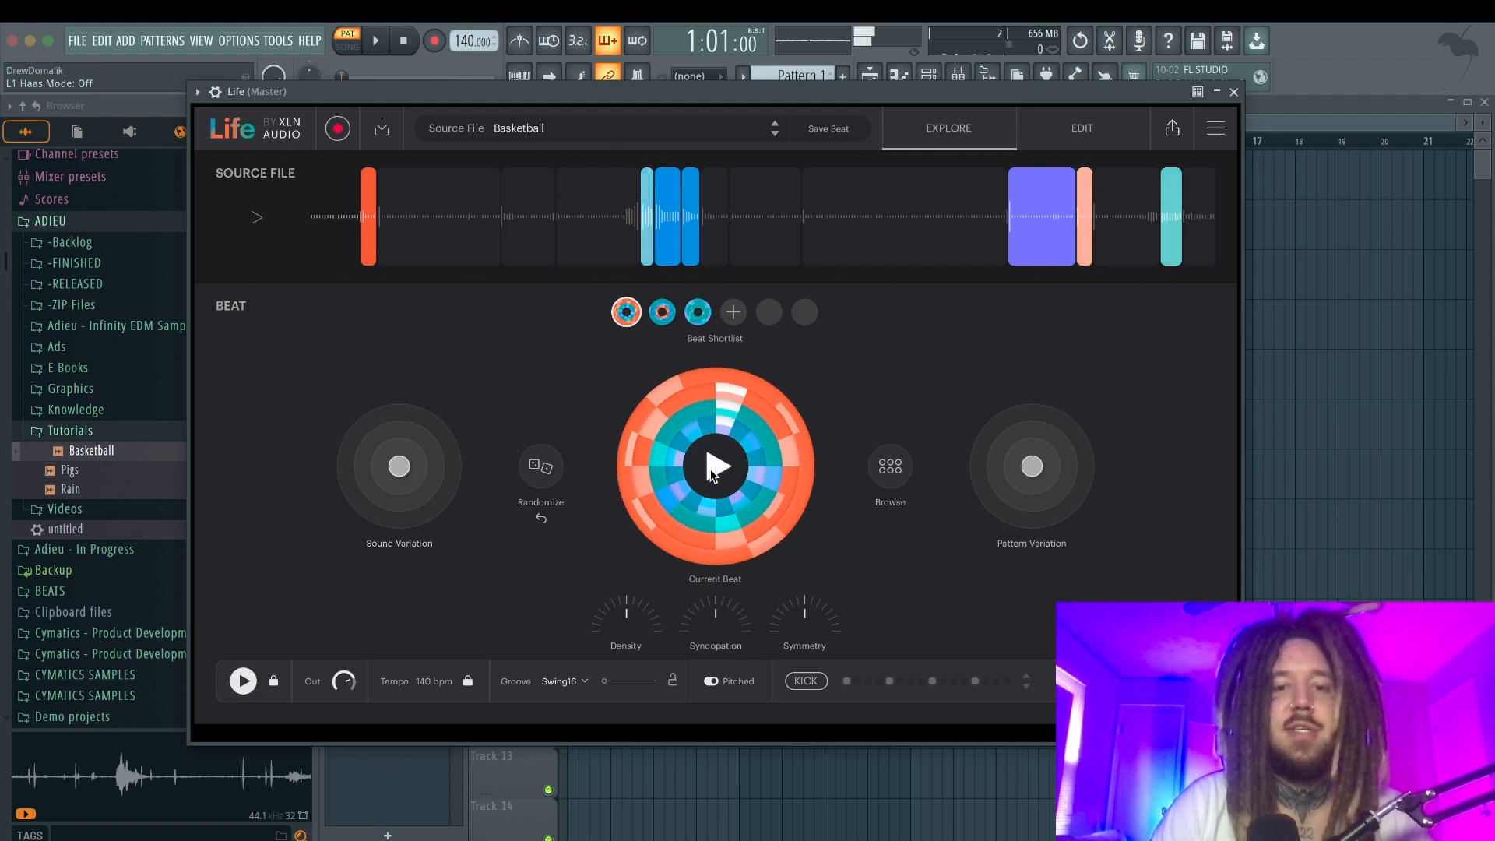
mouse_move(399, 467)
left_mouse_down()
mouse_move(413, 465)
mouse_move(398, 500)
mouse_move(355, 493)
mouse_move(358, 430)
mouse_move(423, 421)
mouse_move(449, 476)
mouse_move(412, 493)
left_mouse_up()
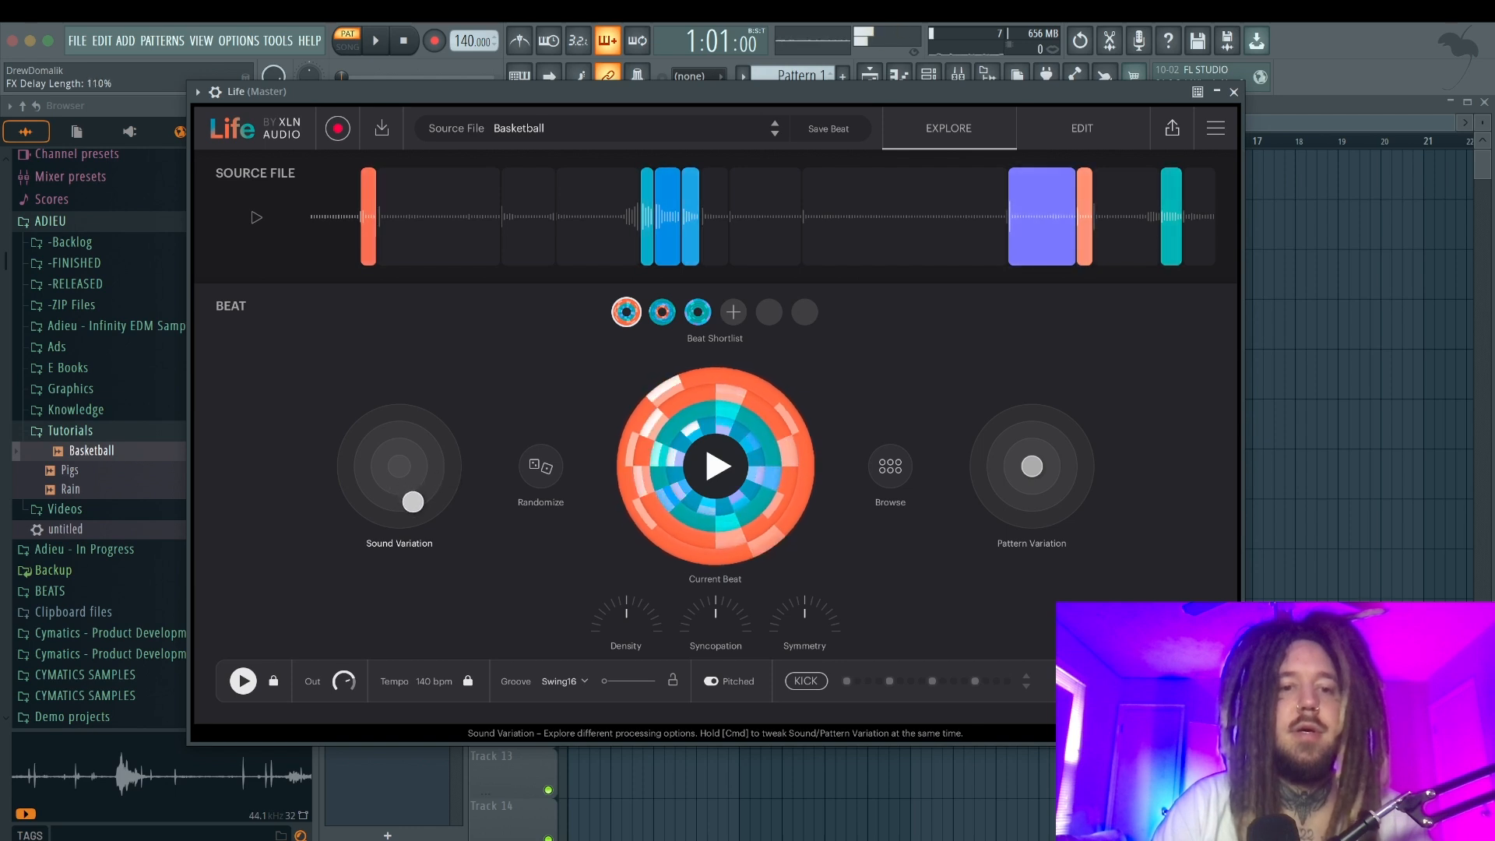
left_click_drag(413, 501, 373, 503)
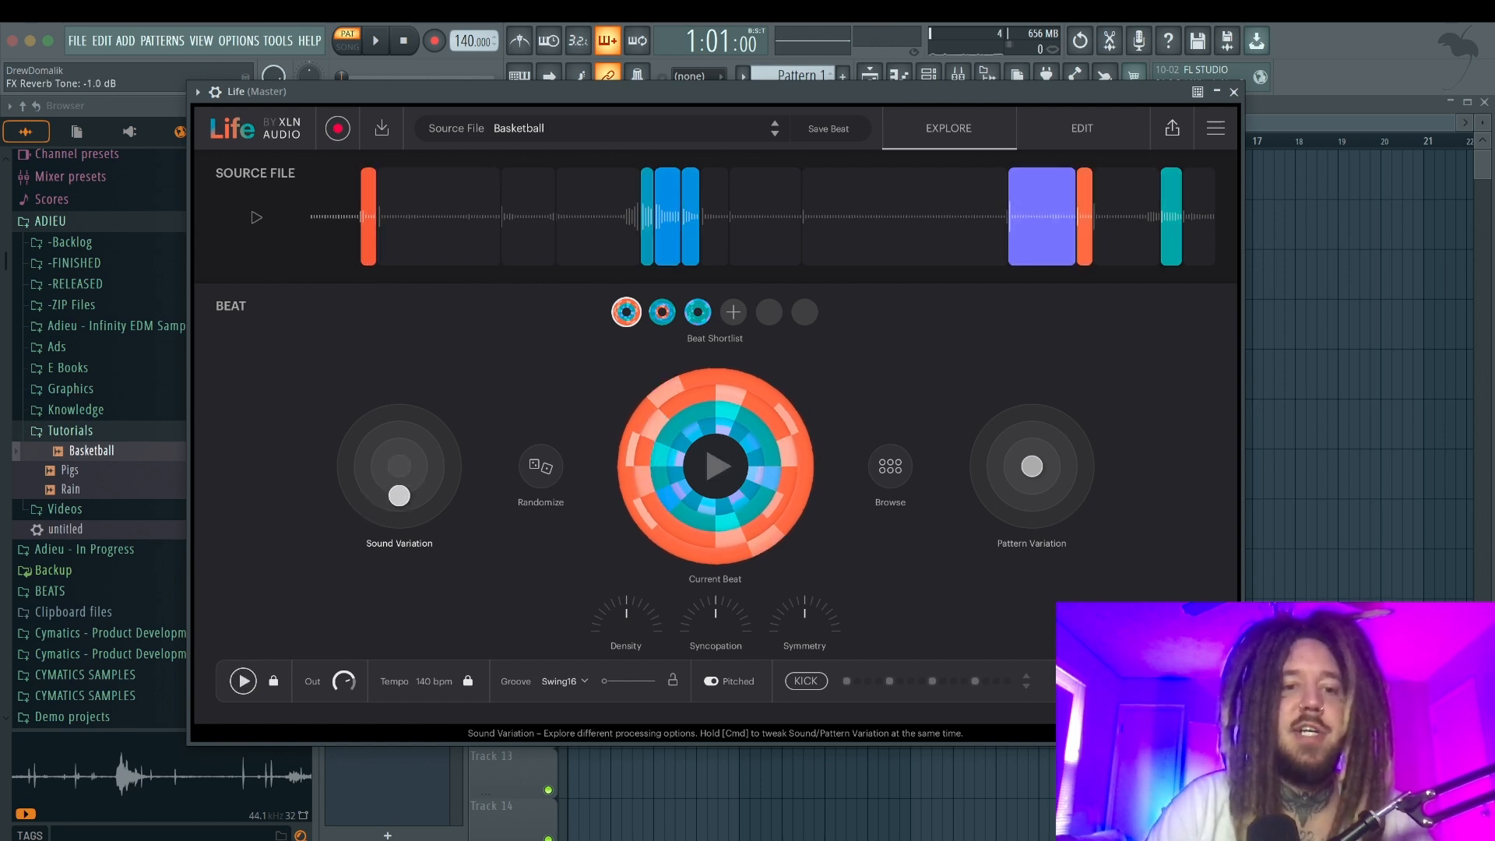
Look through several pages of generated patterns in the Beat Browser and close it without choosing one.
left_click(889, 470)
left_click(642, 530)
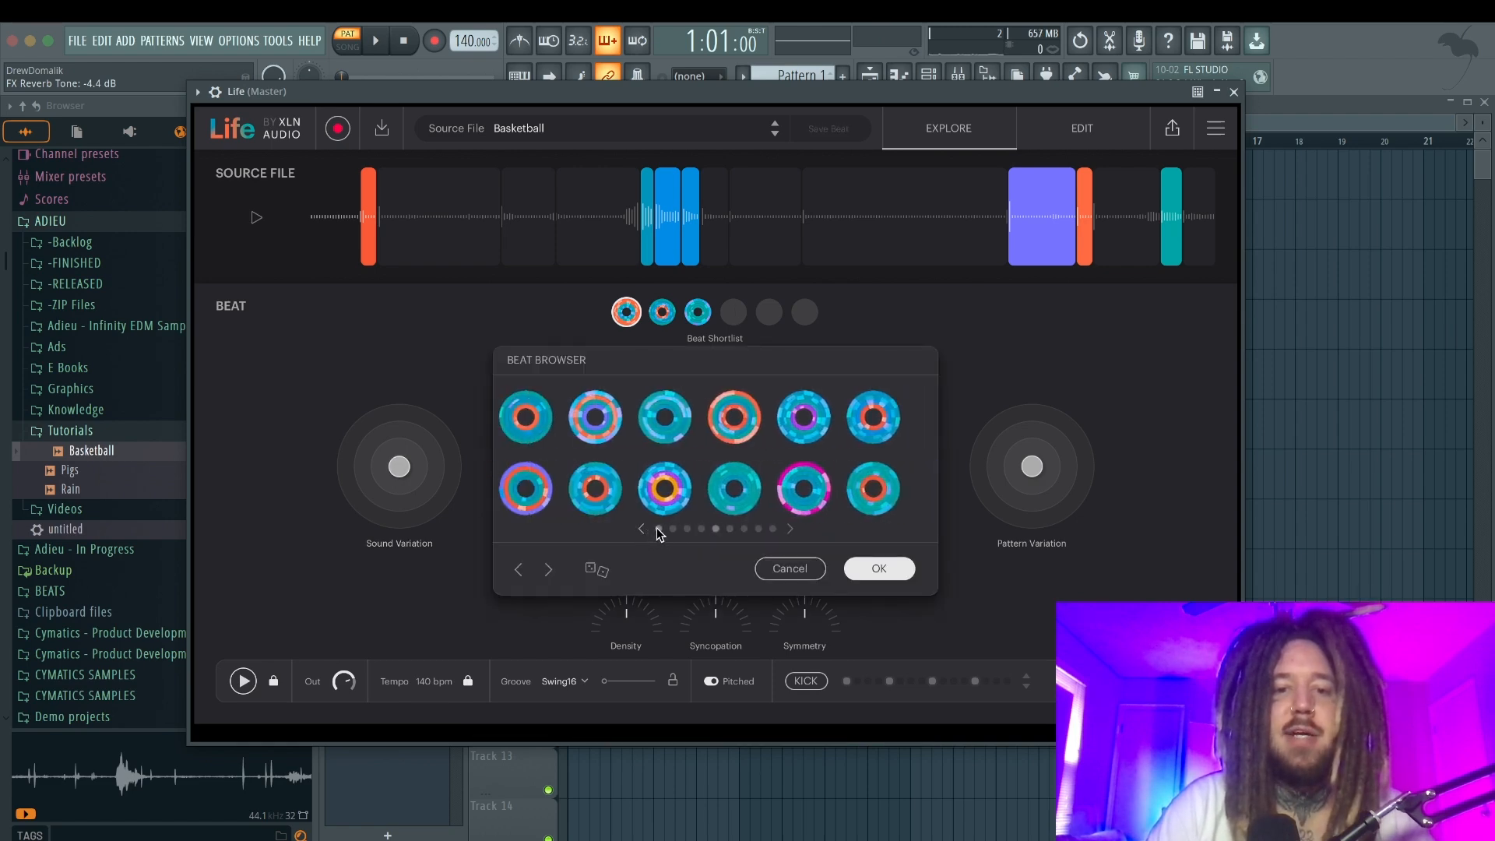
left_click(659, 530)
left_click(672, 529)
left_click(687, 530)
left_click(701, 530)
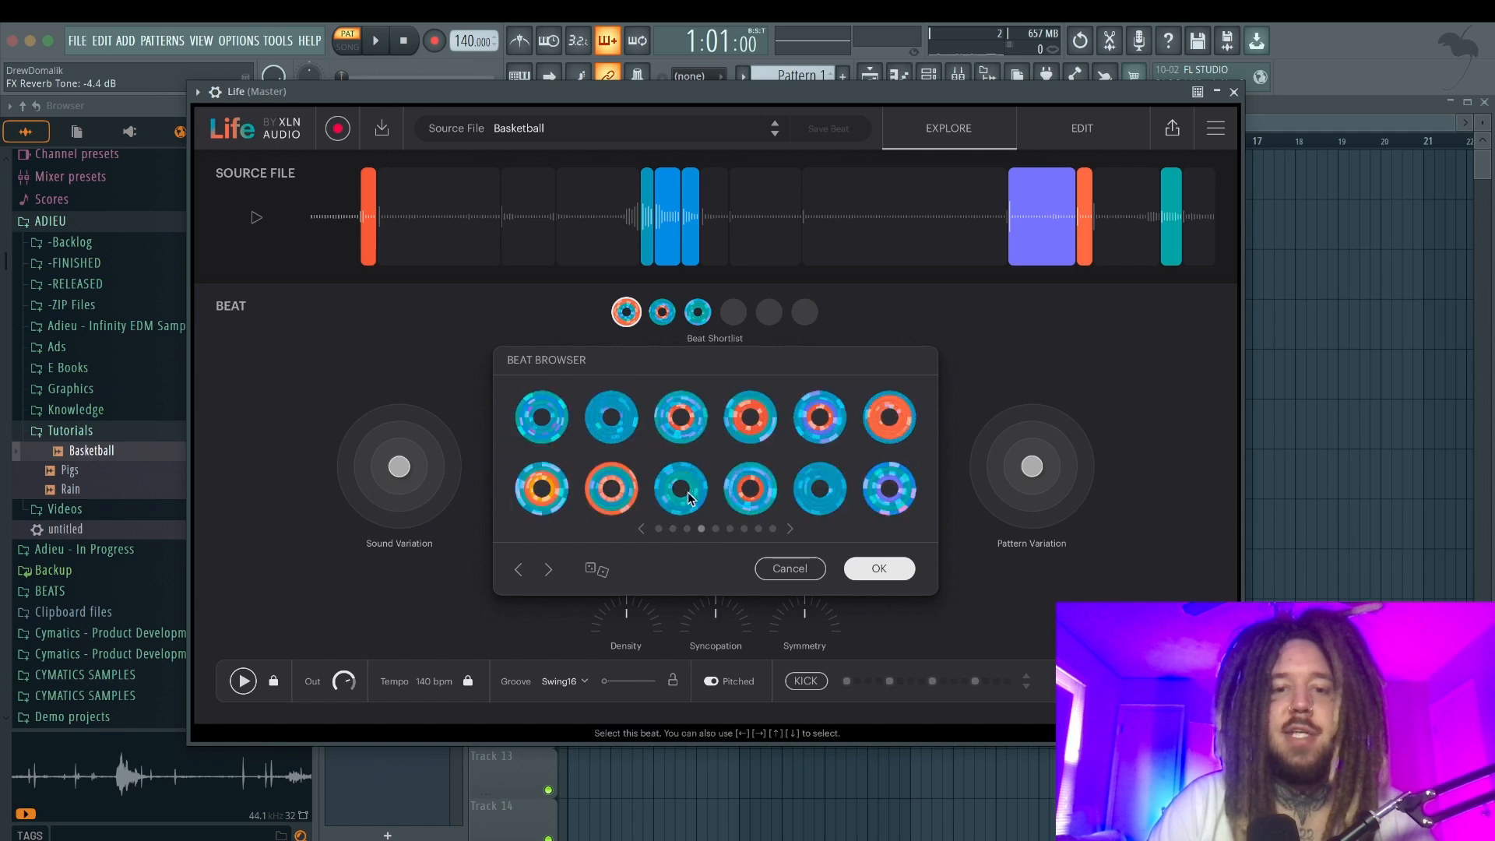
left_click(731, 528)
left_click(790, 569)
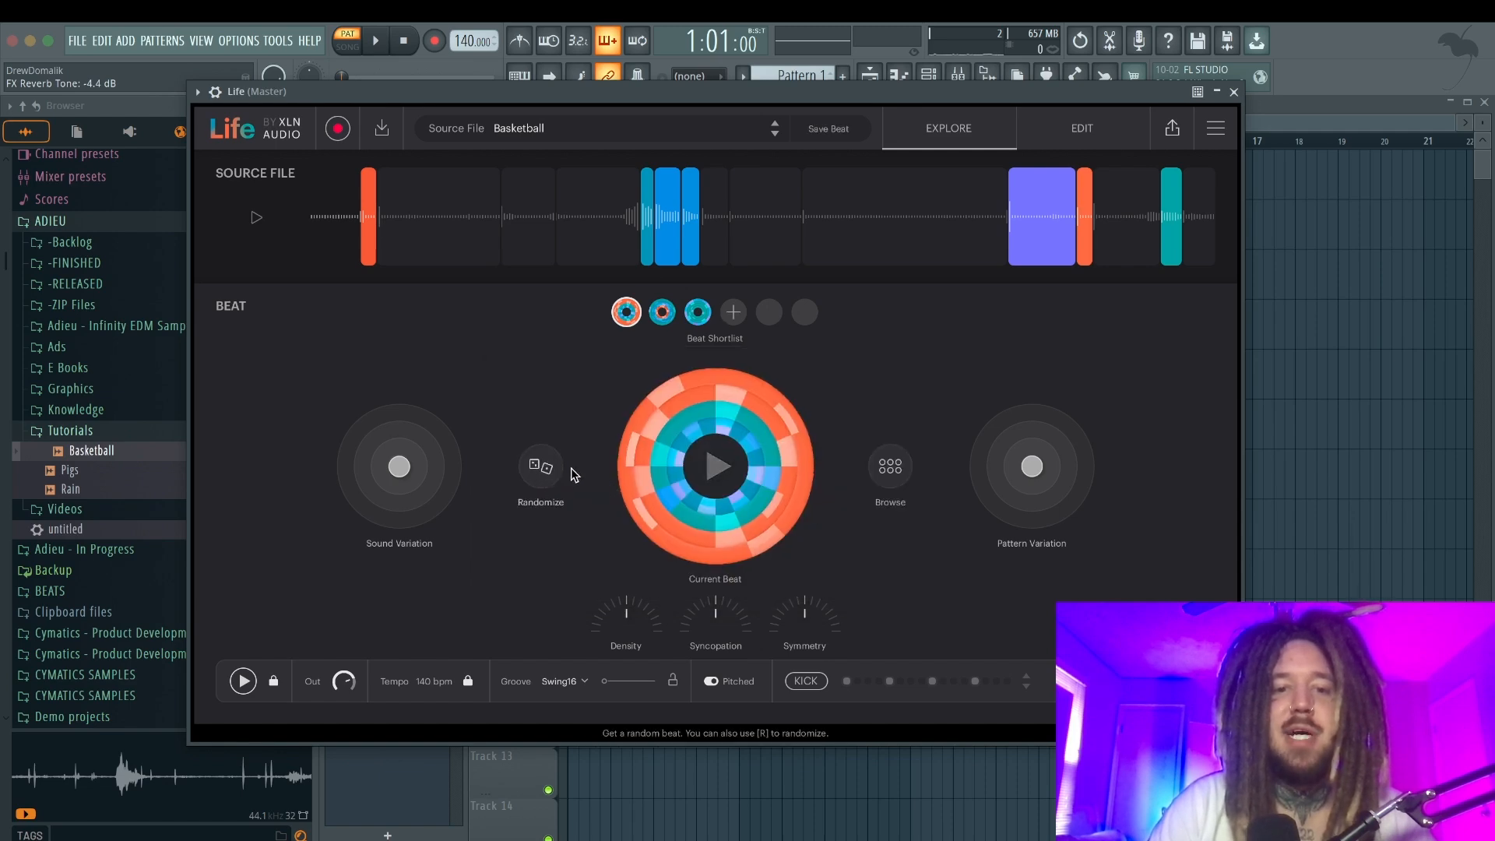
Open the Beat Browser and cancel it without choosing a beat.
left_click(890, 465)
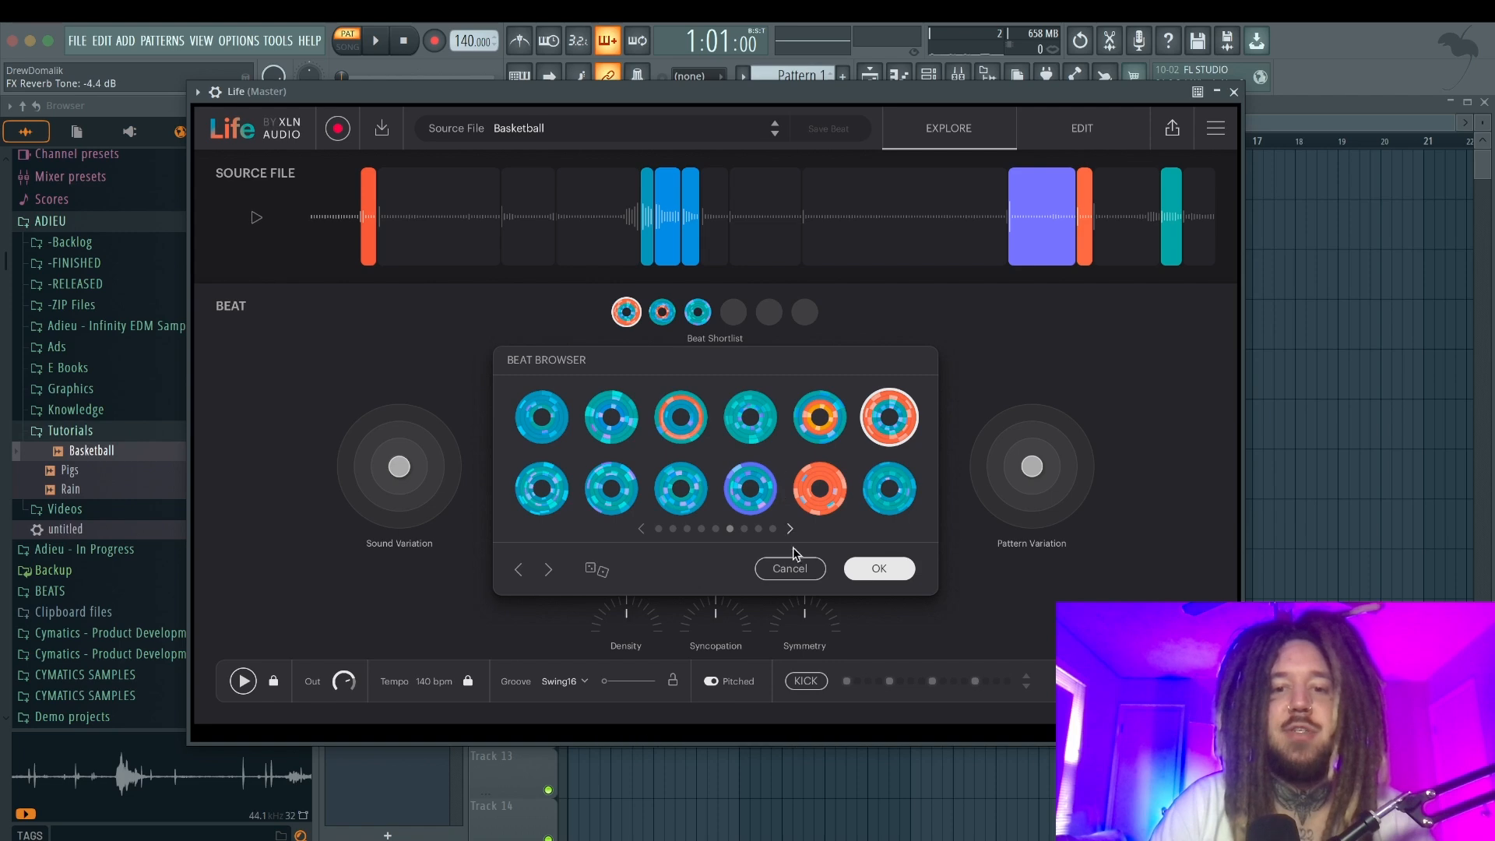
left_click(790, 569)
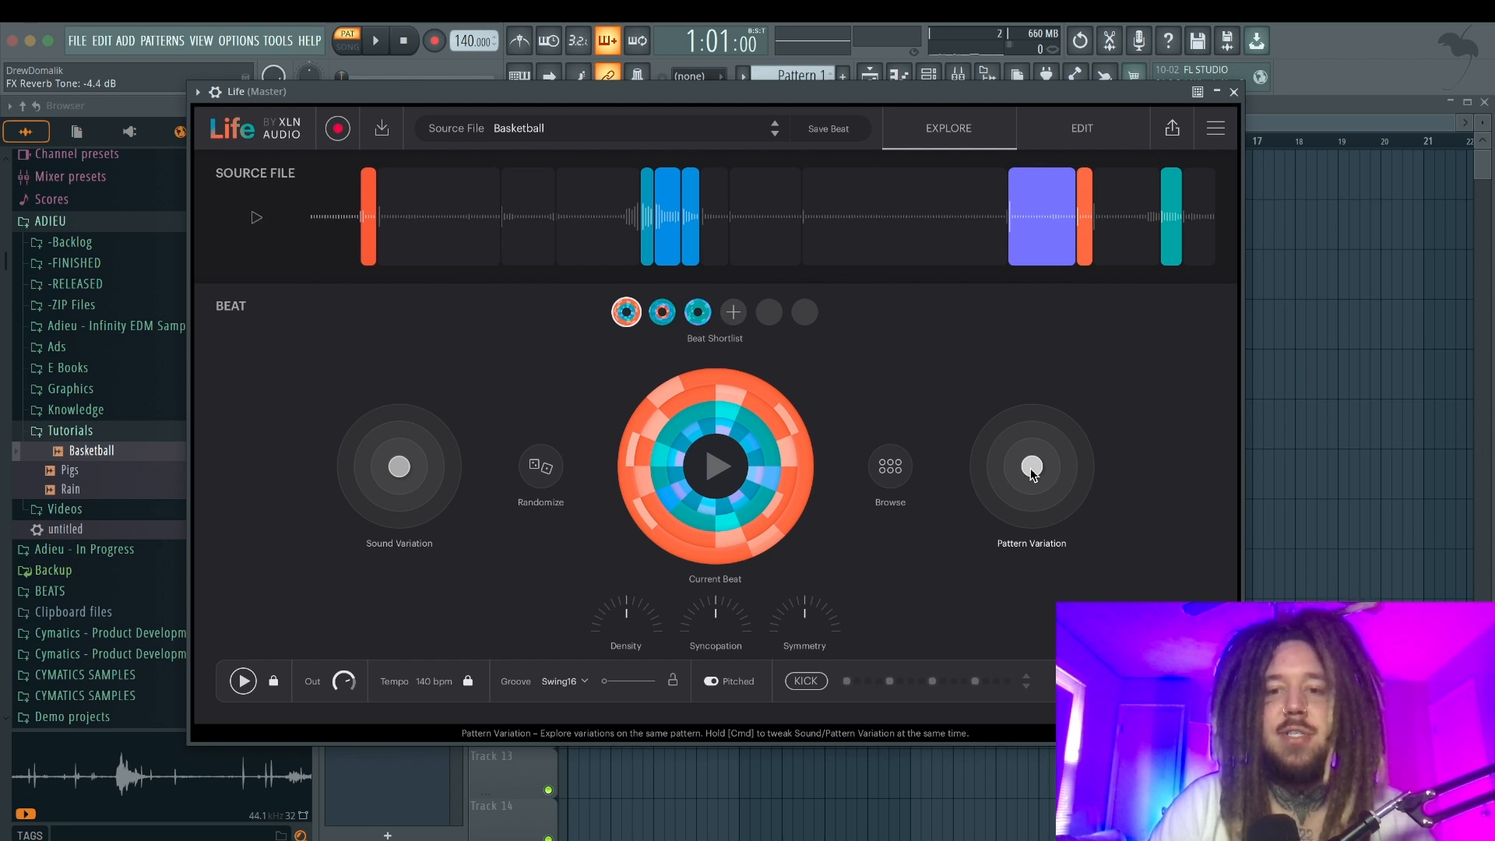
Vary the first beat with the Pattern Variation control and with the Sound Variation control while it plays.
key("space")
left_click_drag(1031, 469, 1060, 510)
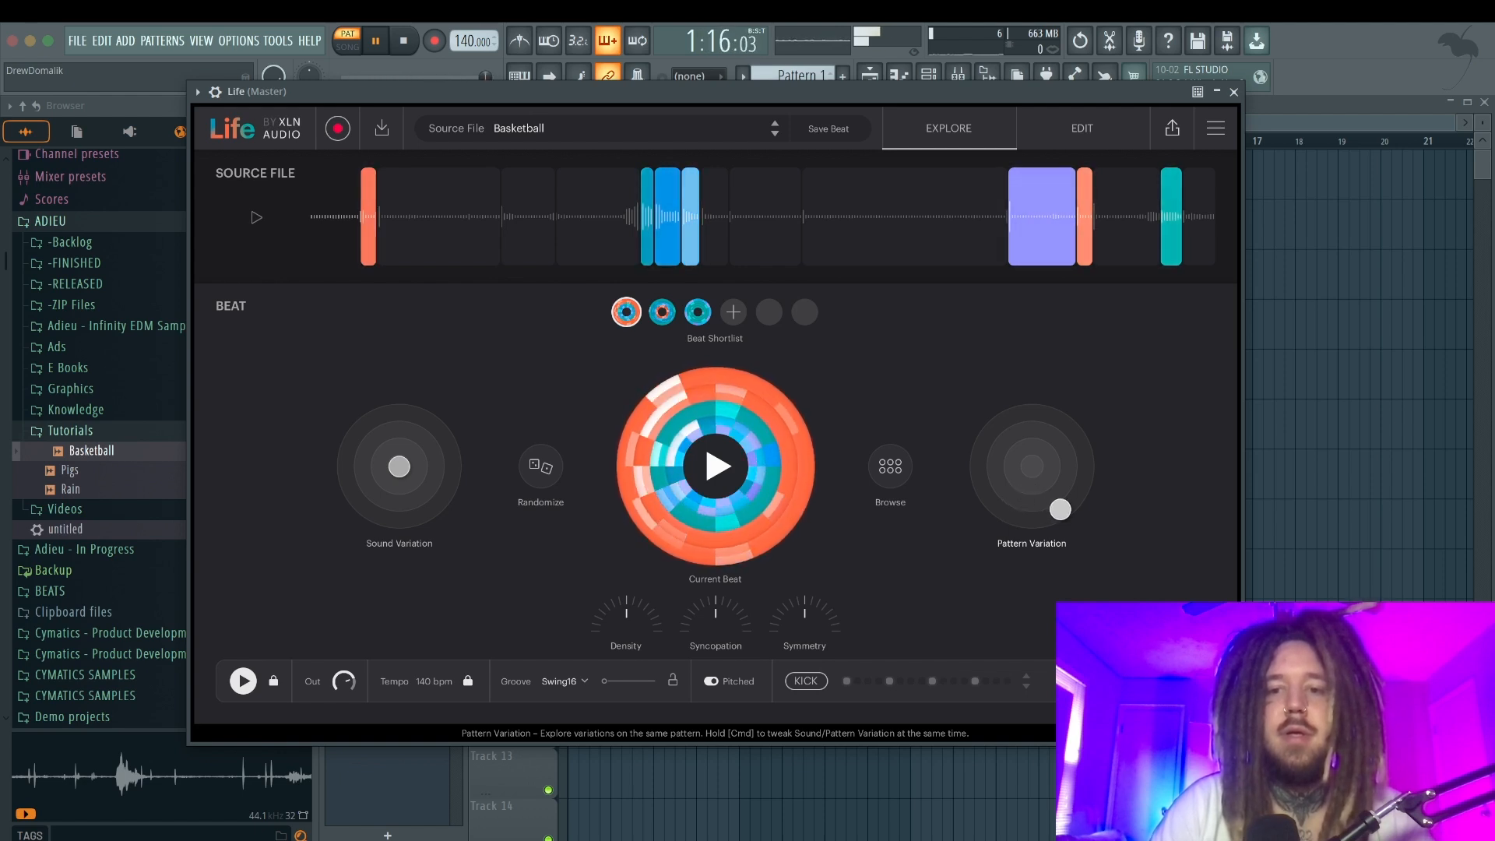
key("space")
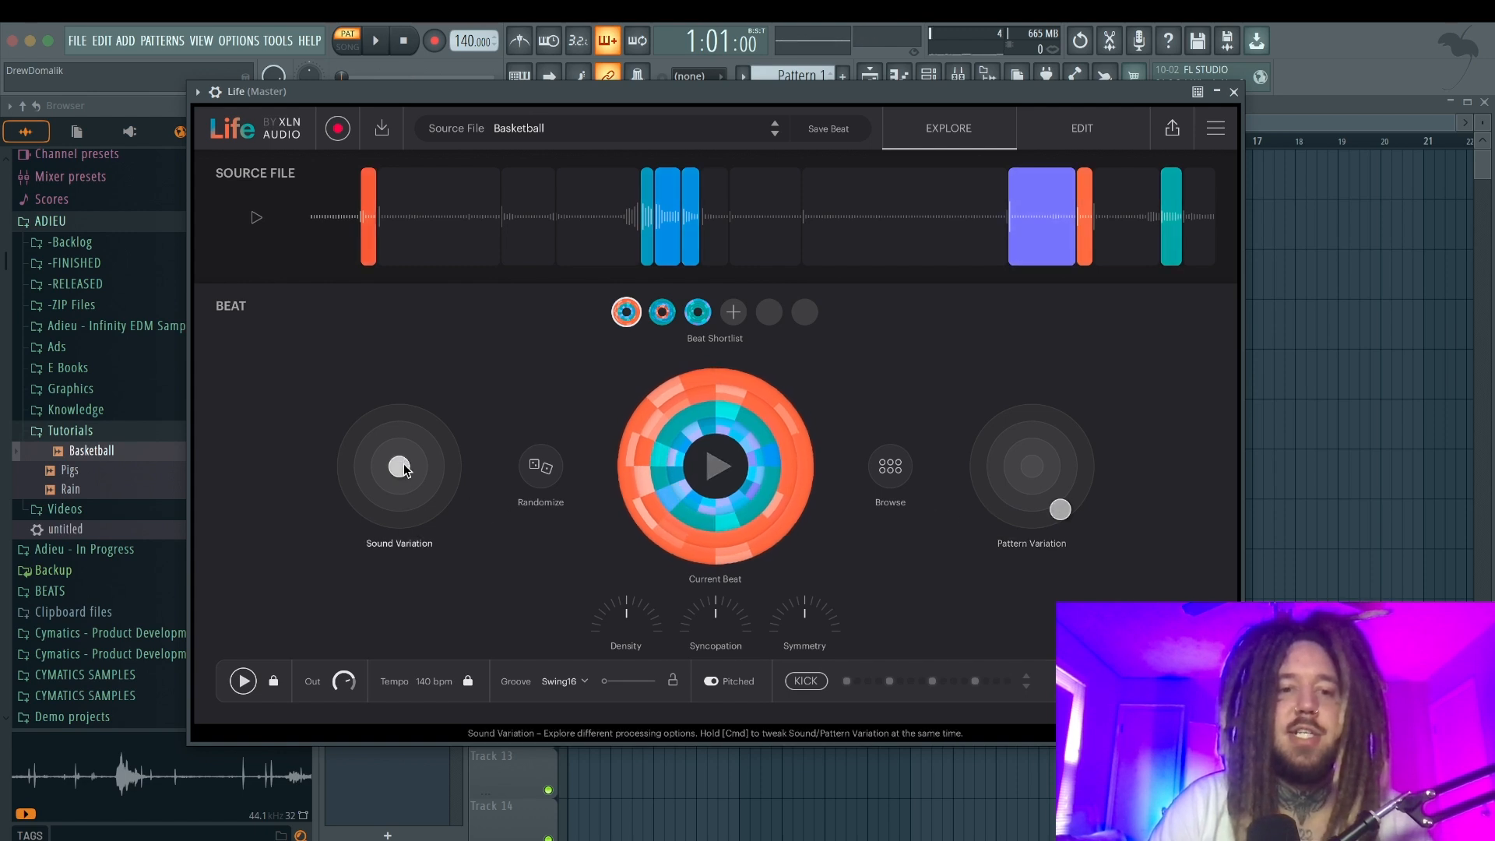
key("space")
left_click_drag(399, 466, 382, 495)
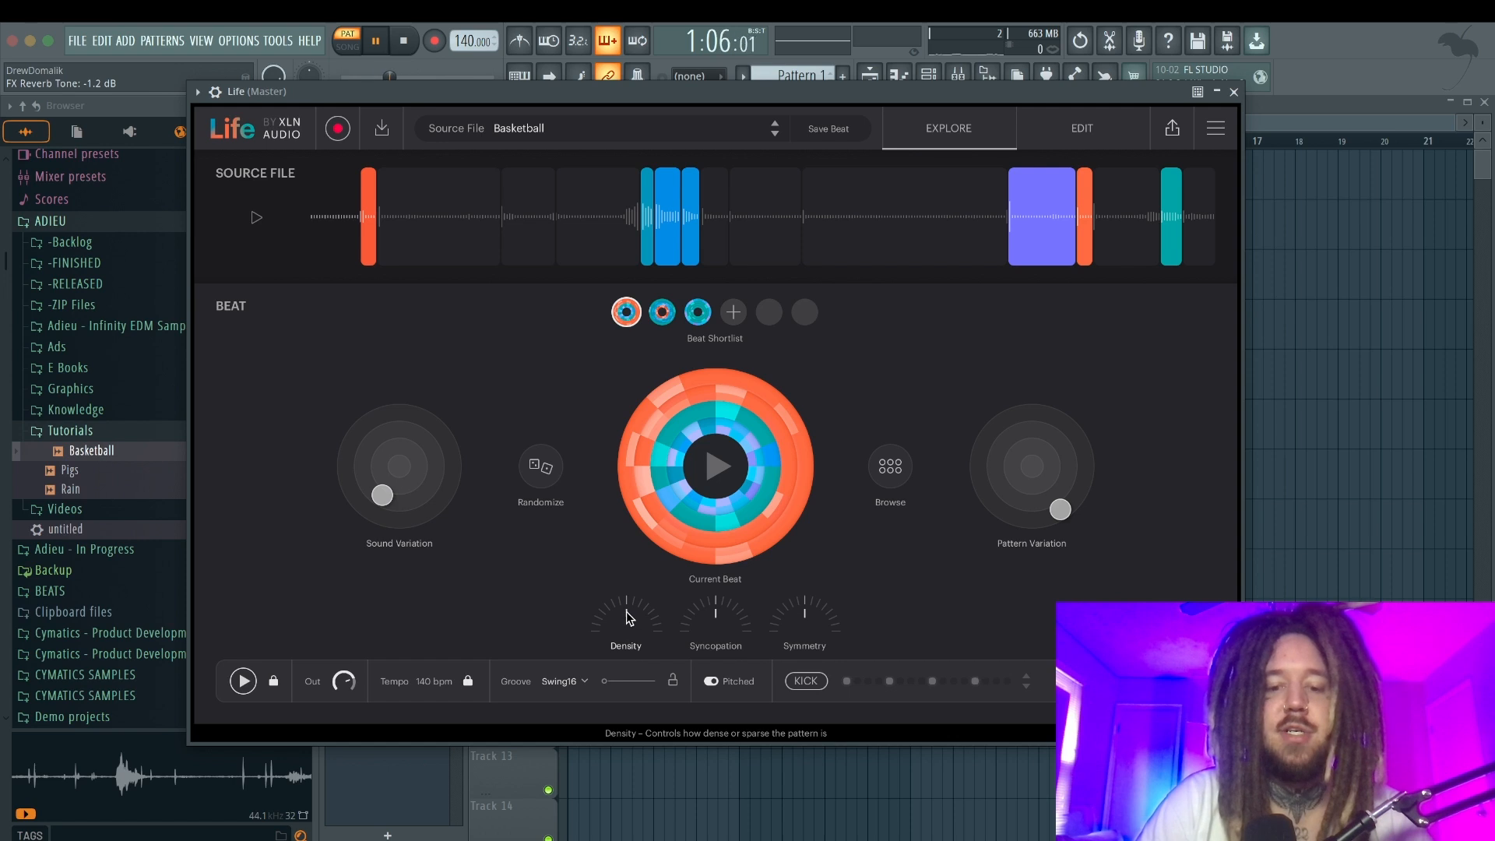
Test lower and higher Density on the playing beat, including -25%, and return the control to its centre.
mouse_move(628, 617)
left_mouse_down()
mouse_move(628, 669)
mouse_move(627, 642)
left_mouse_up()
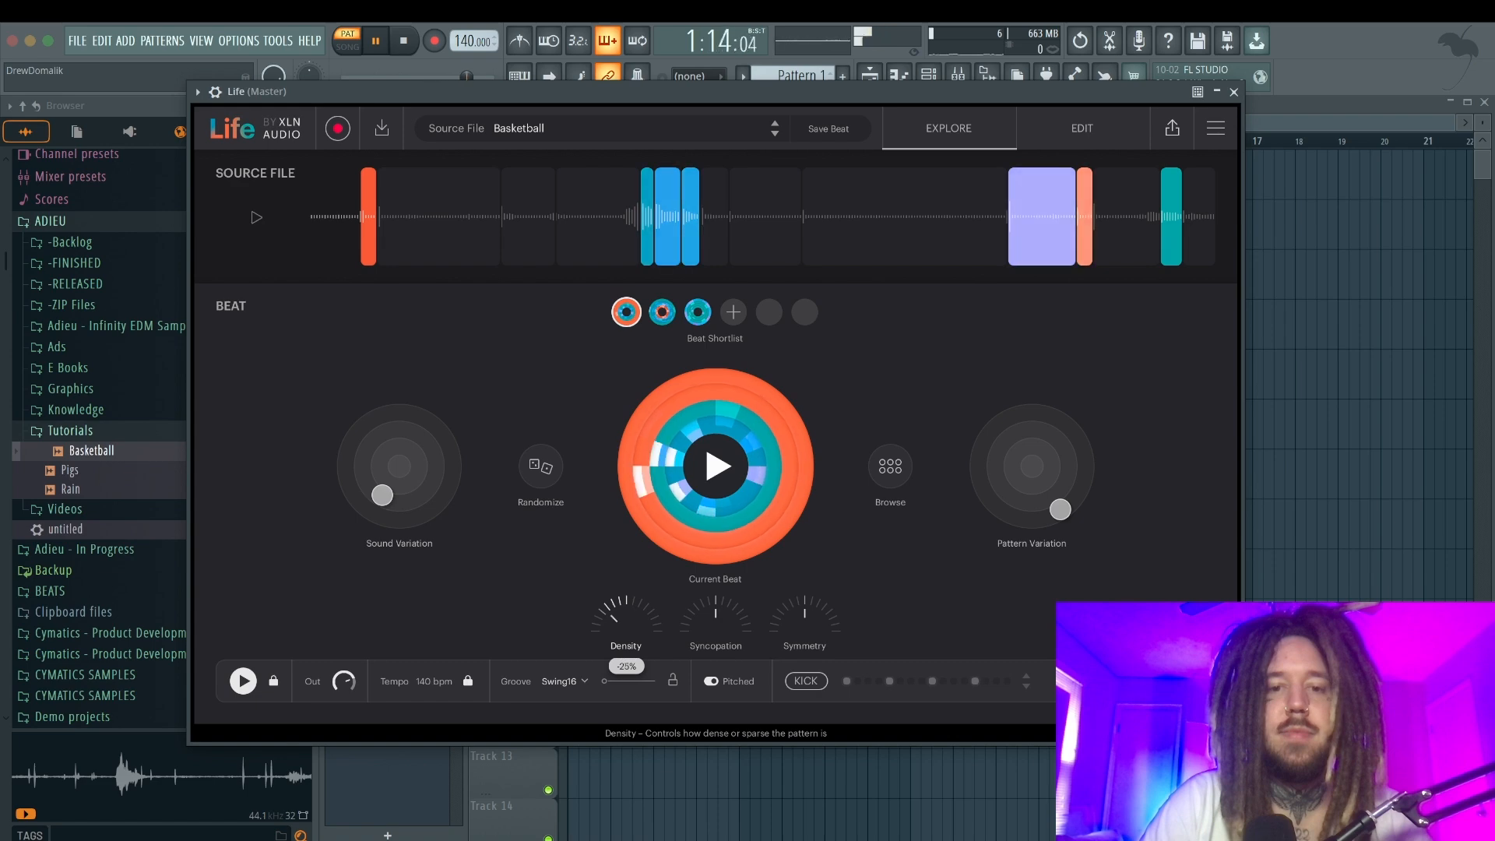
left_click_drag(627, 642, 627, 617)
key("space")
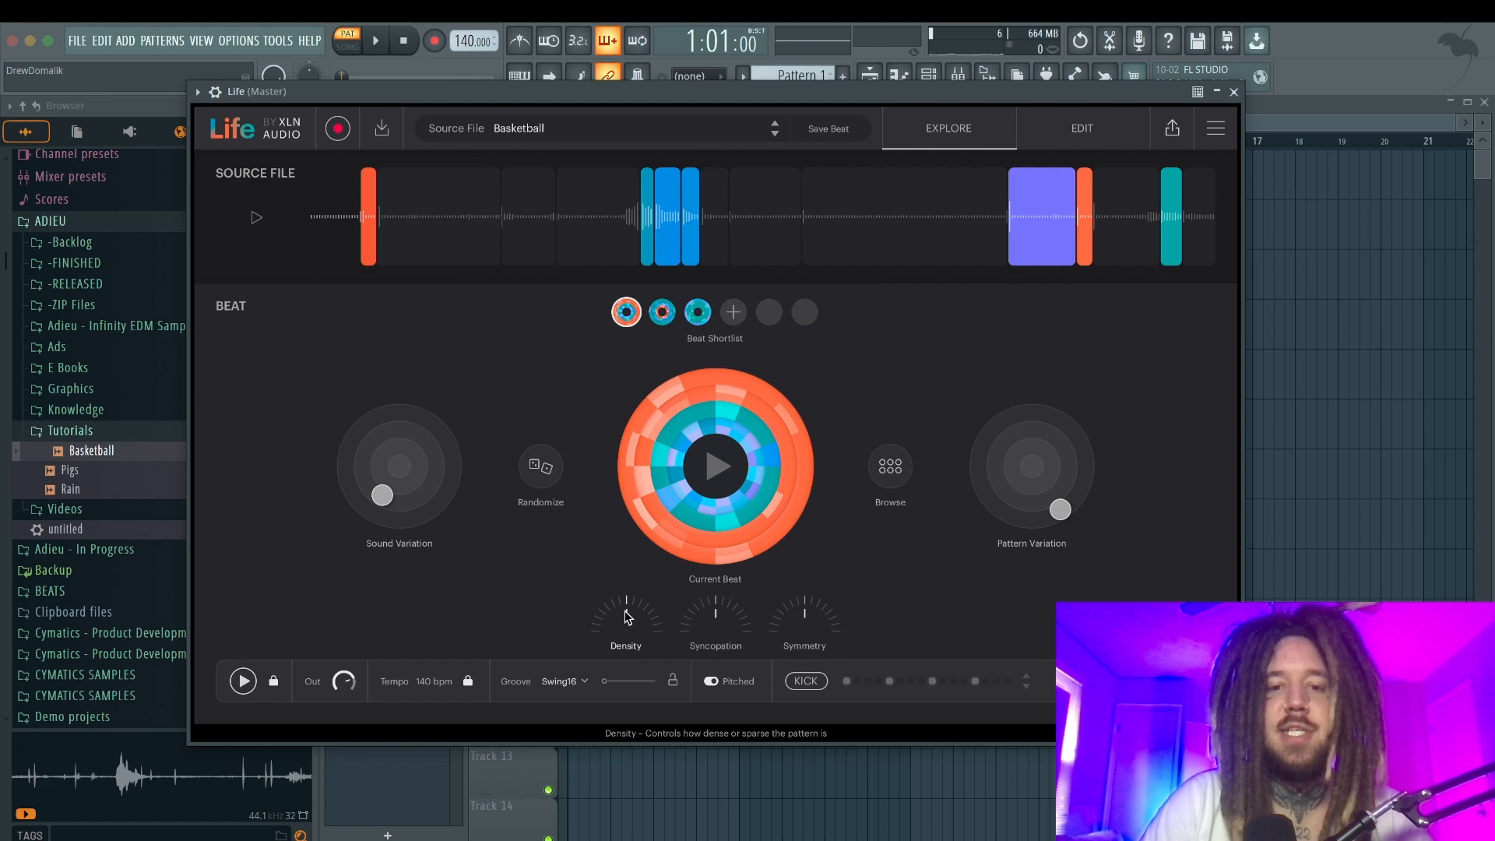
key("space")
mouse_move(627, 612)
left_mouse_down()
mouse_move(628, 570)
mouse_move(628, 612)
left_mouse_up()
key("space")
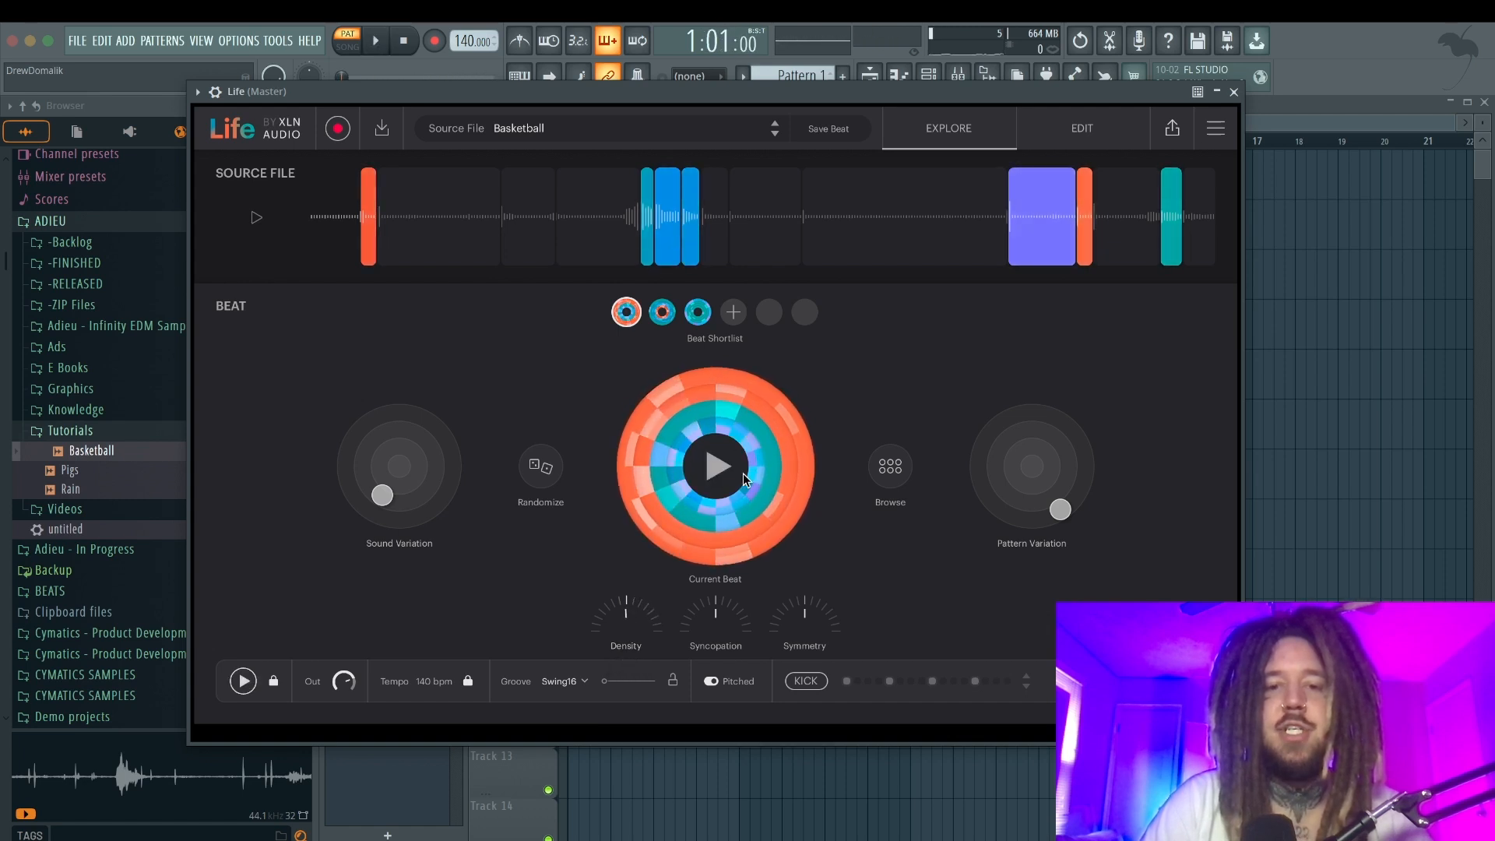
left_click_drag(628, 612, 628, 578)
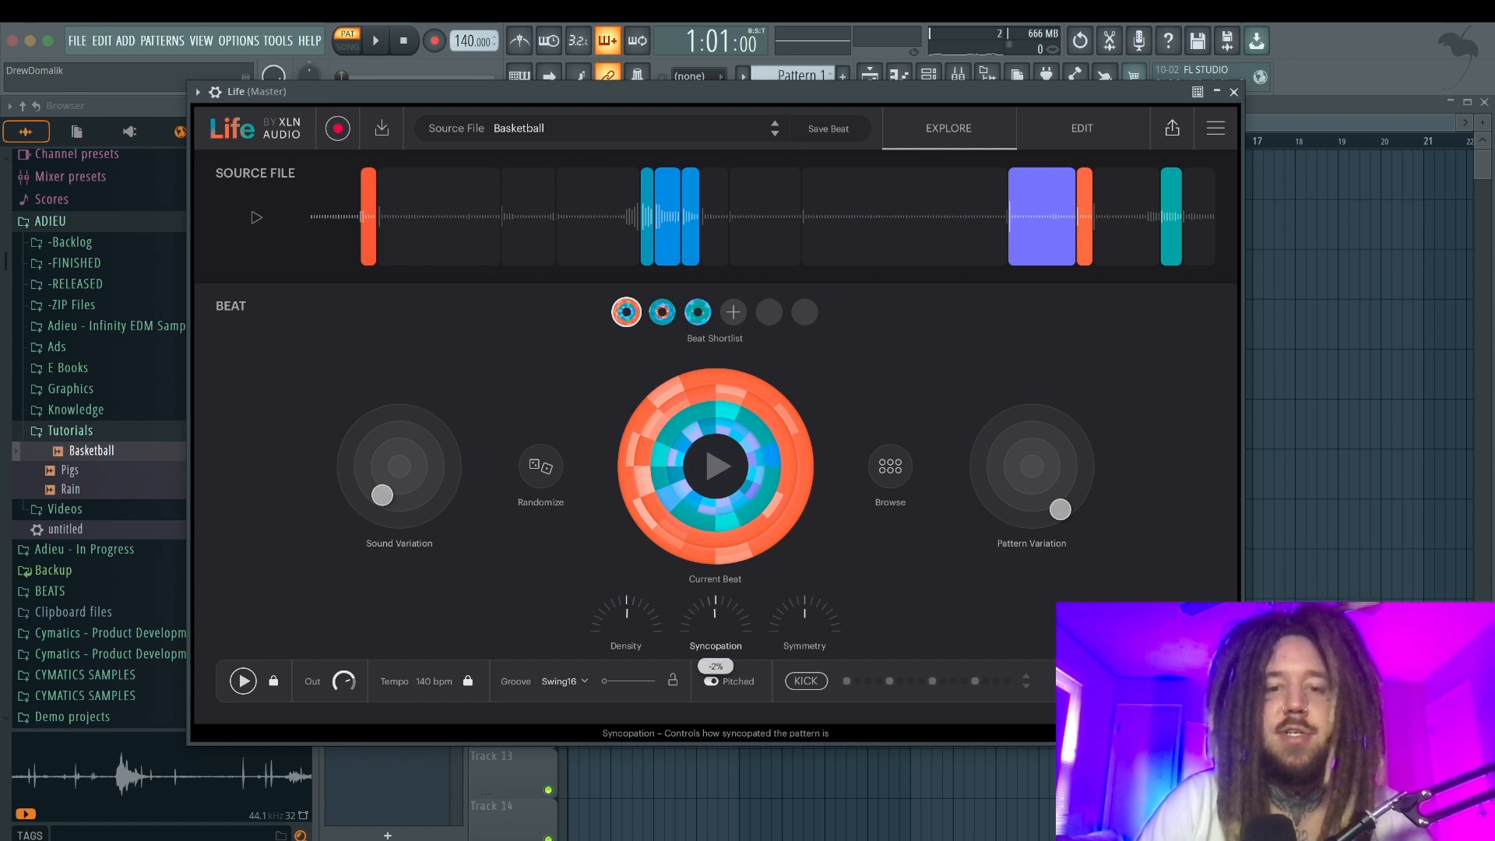
Test the beat's Syncopation in both directions during playback, including 50%, and leave it slightly below centre.
left_click_drag(717, 618, 717, 631)
key("space")
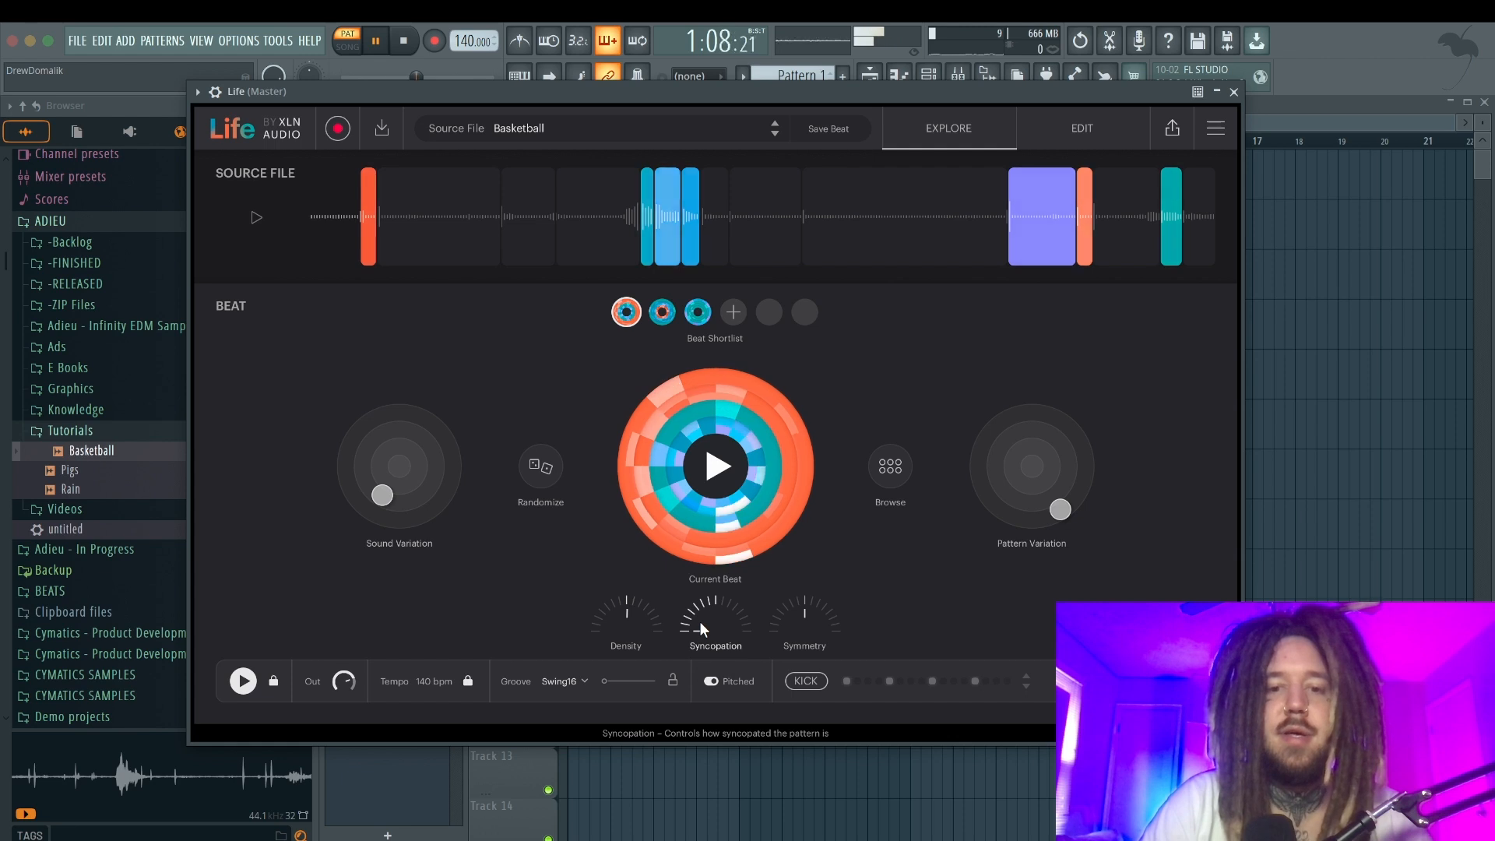
scroll(699, 621, "up", 5)
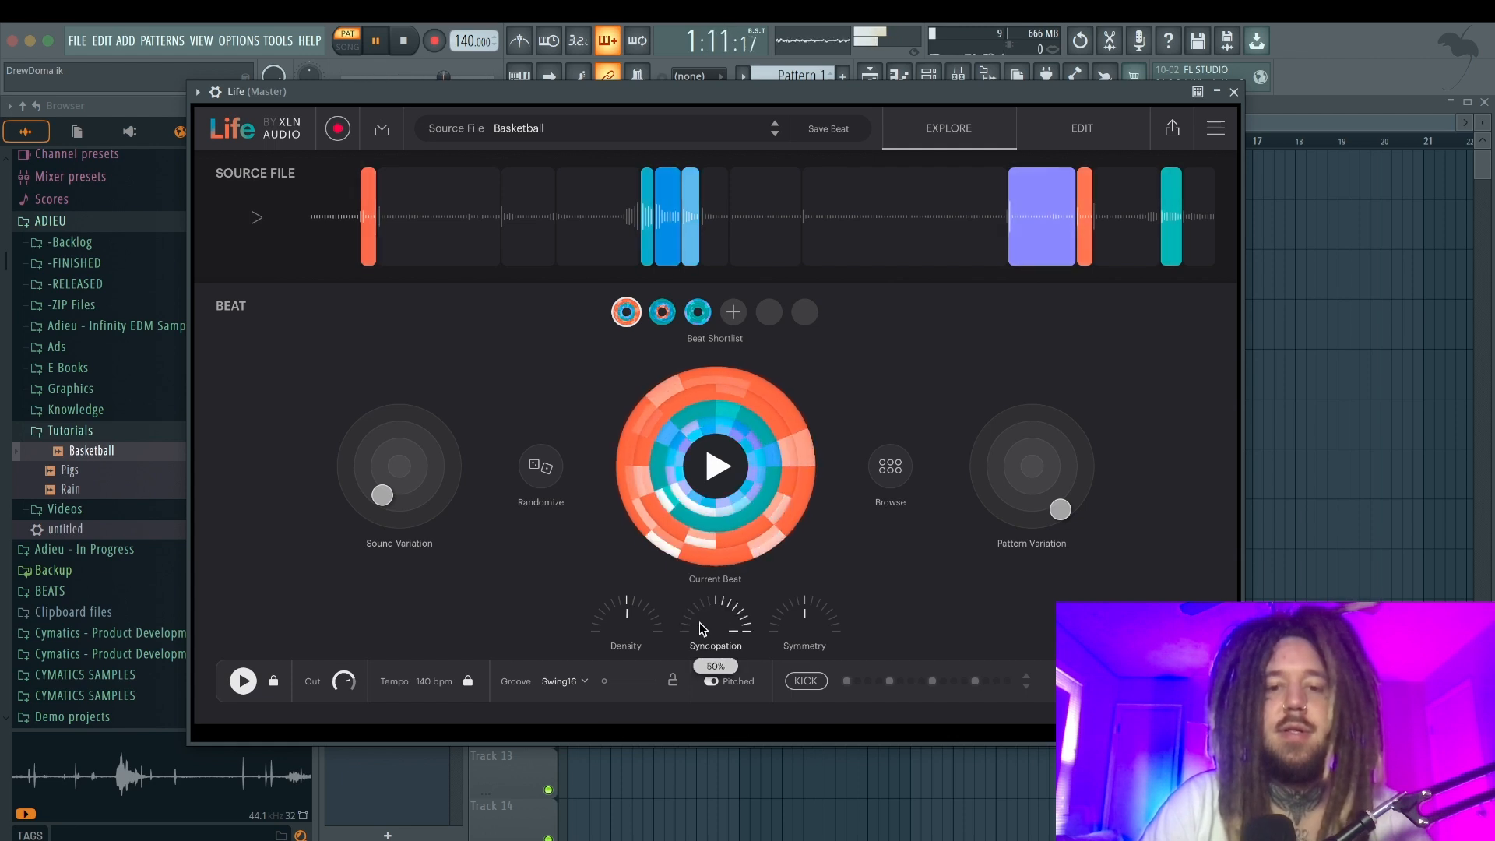
mouse_move(720, 625)
left_mouse_down()
mouse_move(719, 648)
mouse_move(723, 636)
left_mouse_up()
key("space")
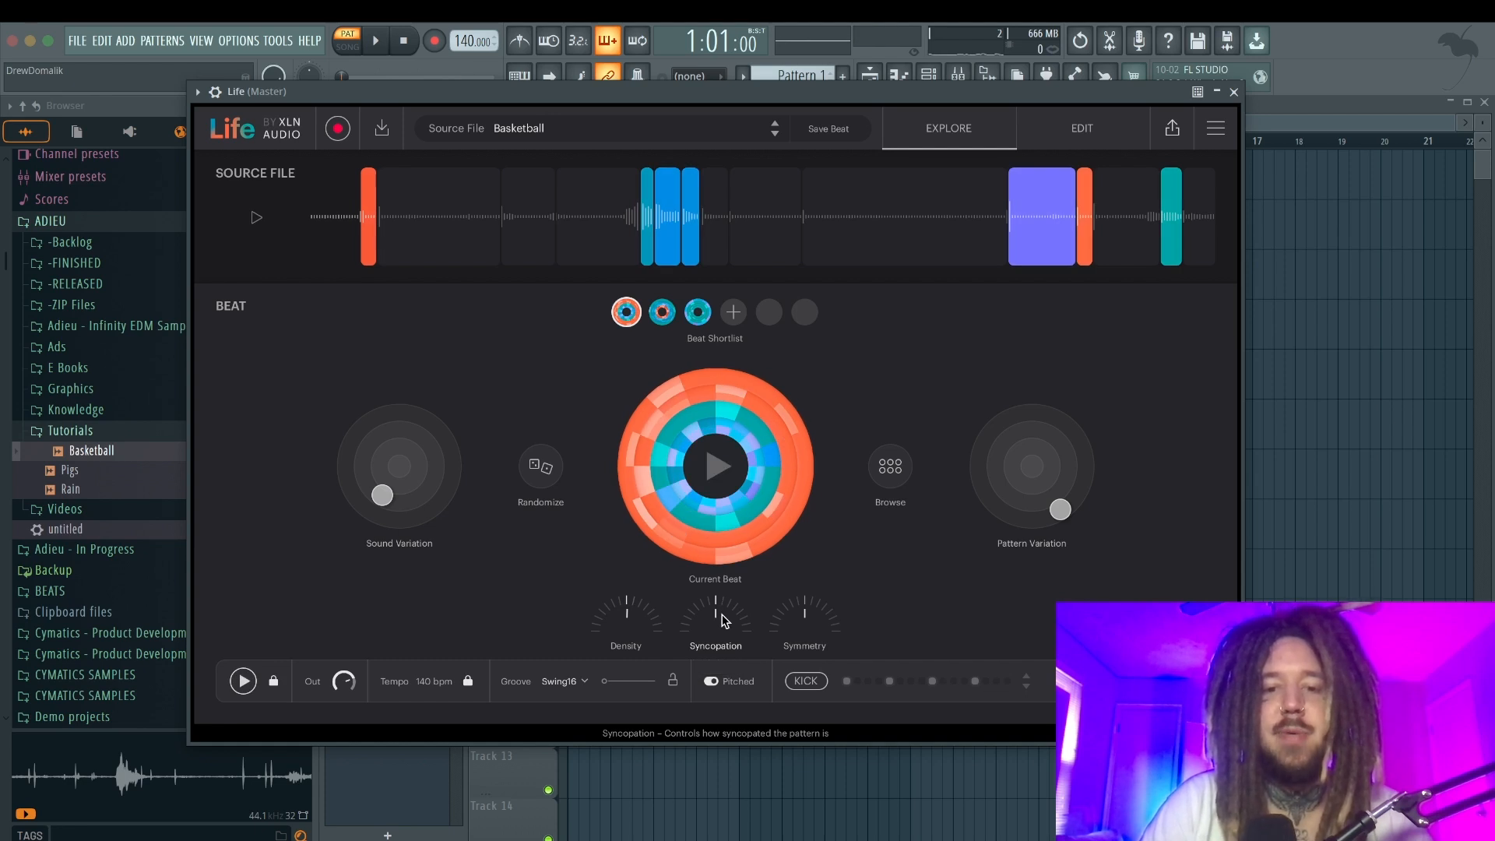
left_click_drag(723, 614, 722, 625)
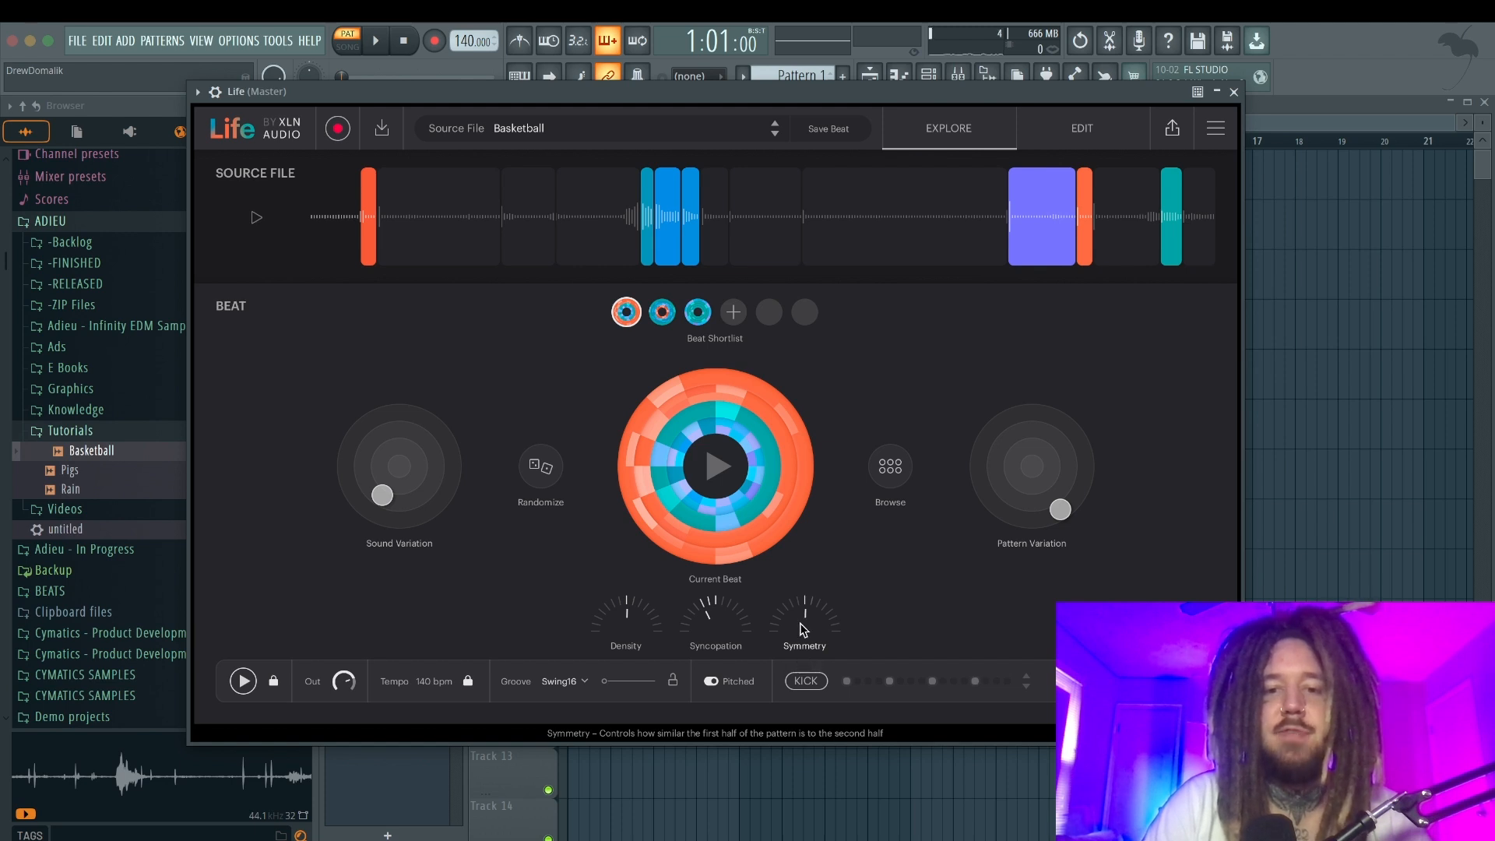
Test the beat's Symmetry at up to 49% during playback, return it to centre and stop playback.
key("space")
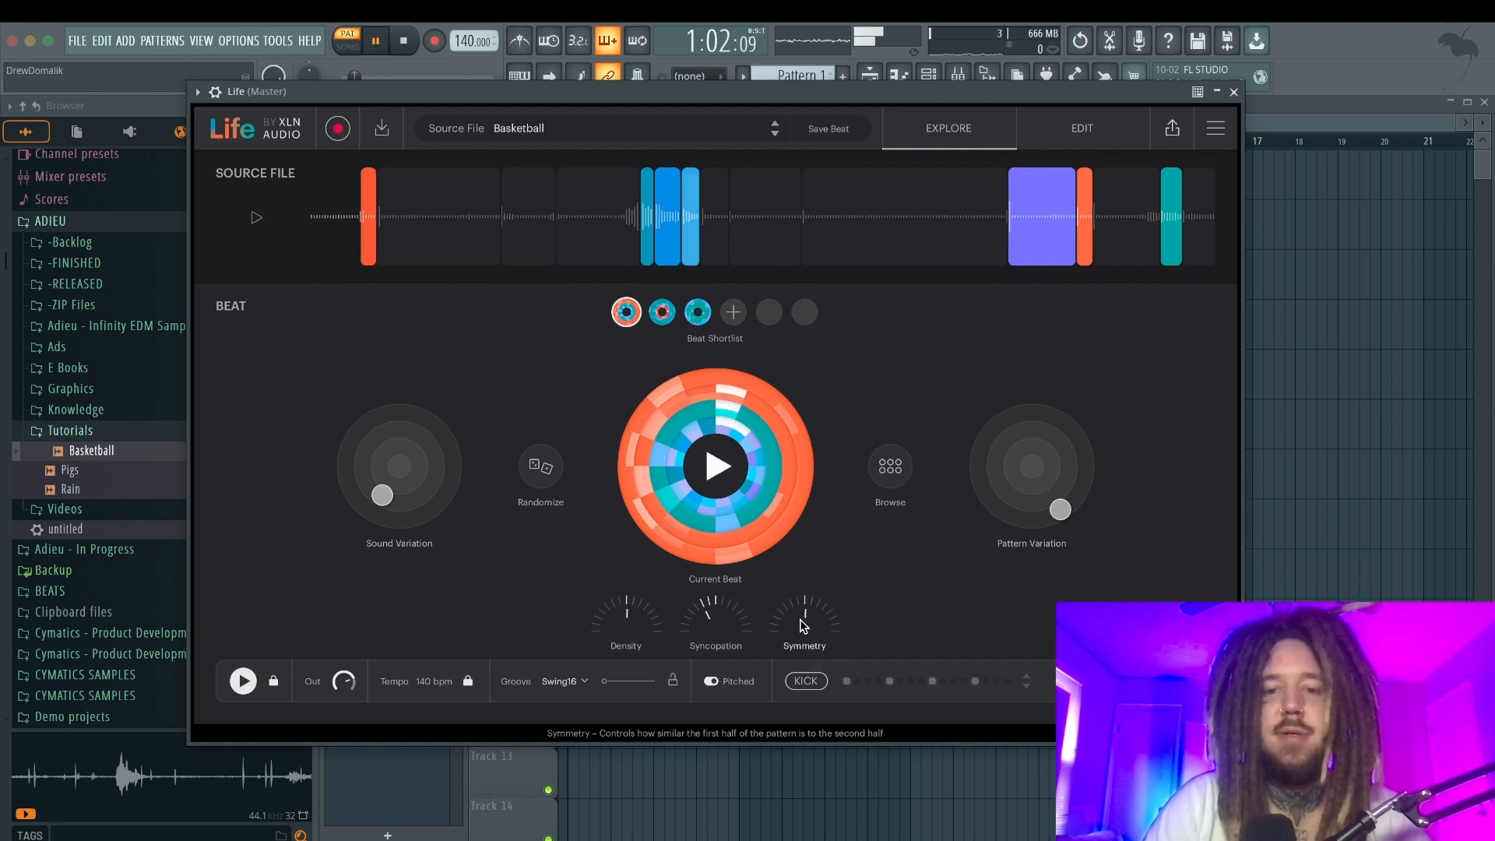
left_click_drag(804, 625, 802, 545)
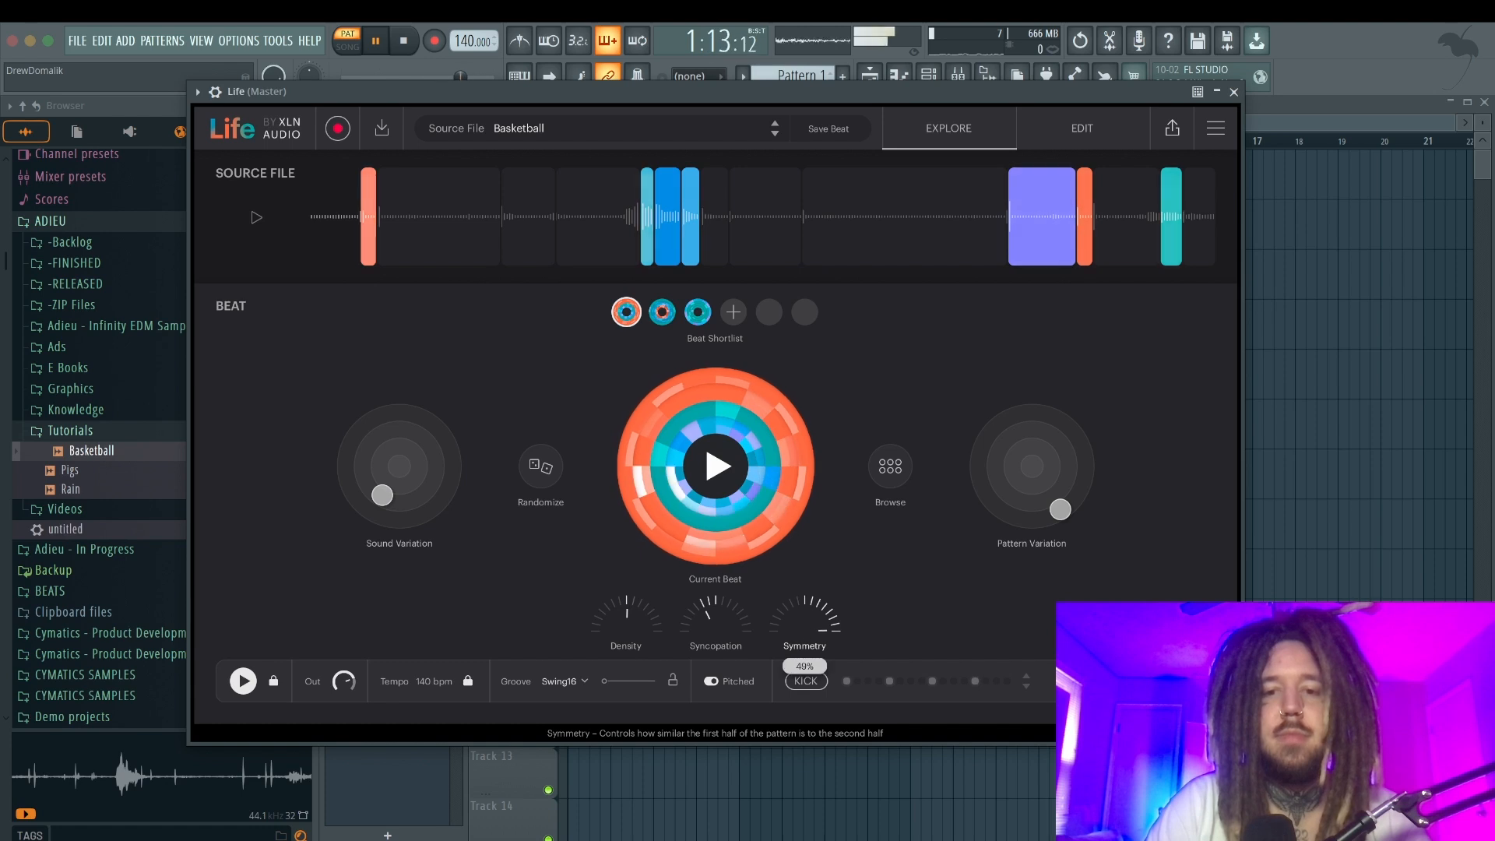
left_click(242, 682)
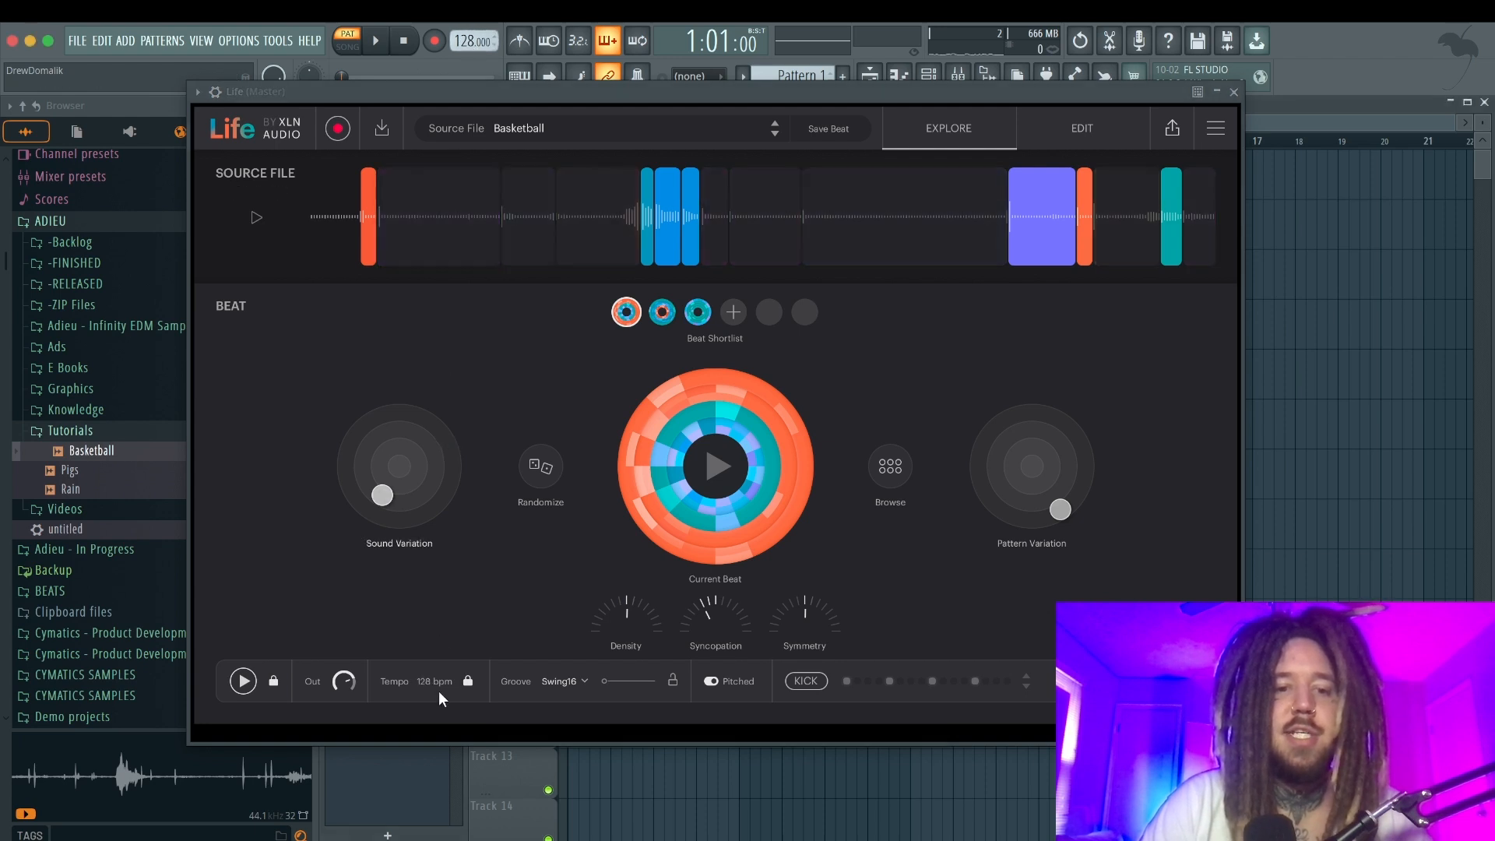
Set the project tempo to 127 bpm and try out Life's output volume and host tempo sync.
left_click_drag(469, 39, 469, 53)
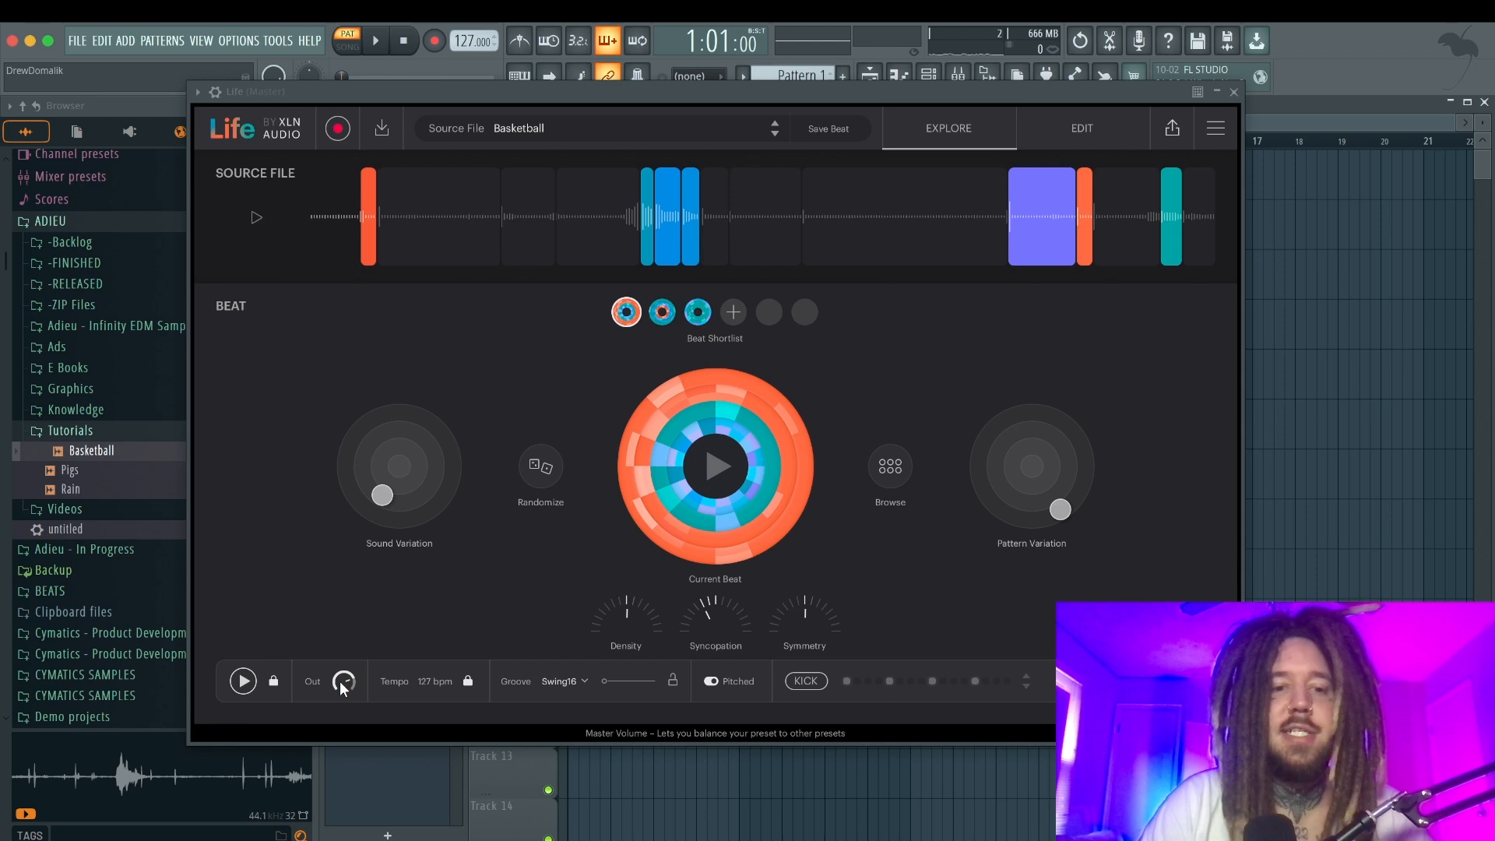
left_click_drag(340, 682, 440, 733)
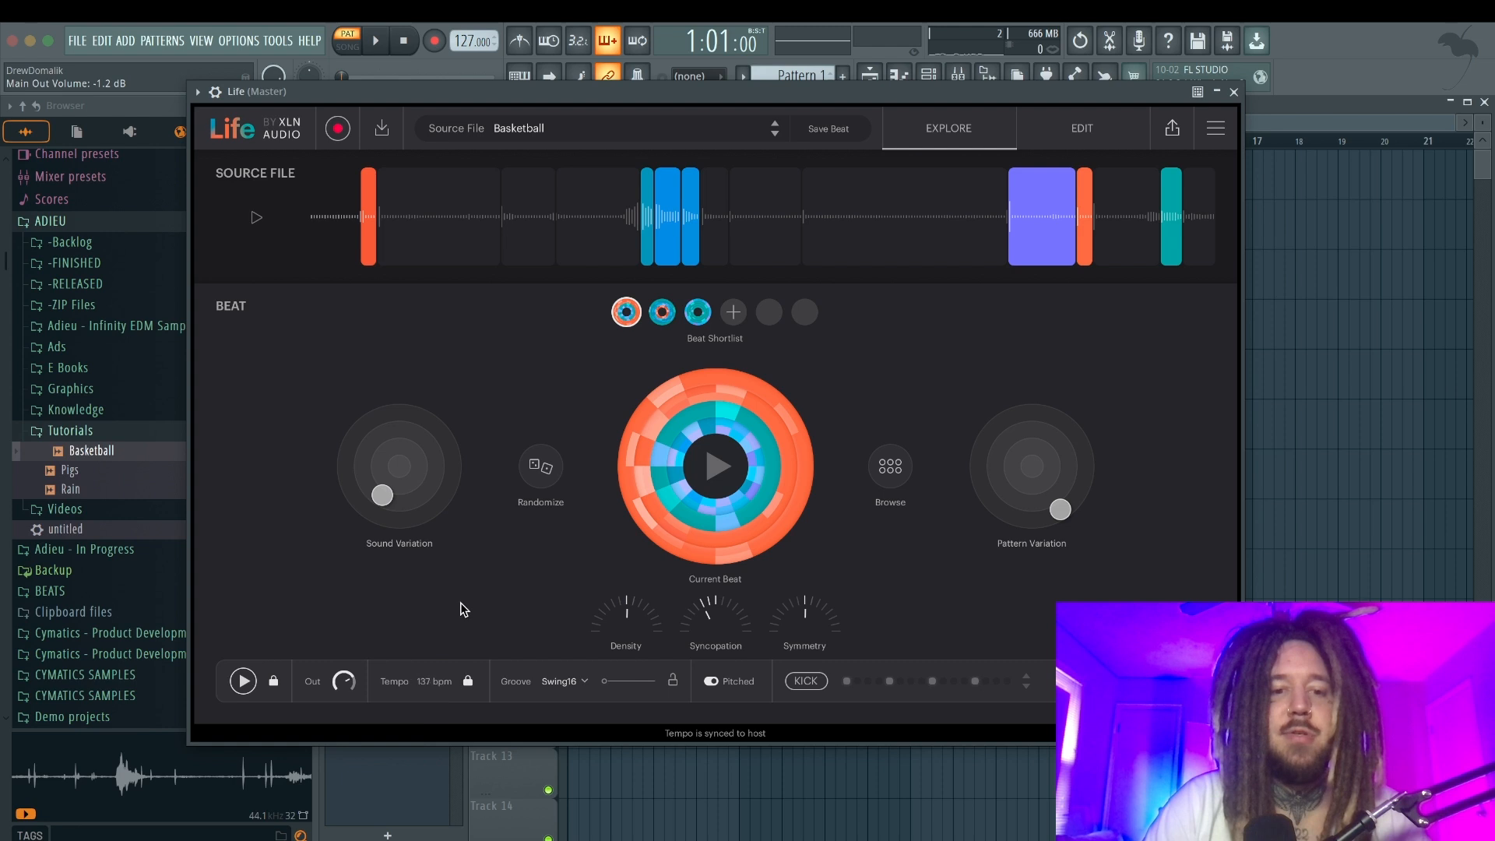
left_click(468, 682)
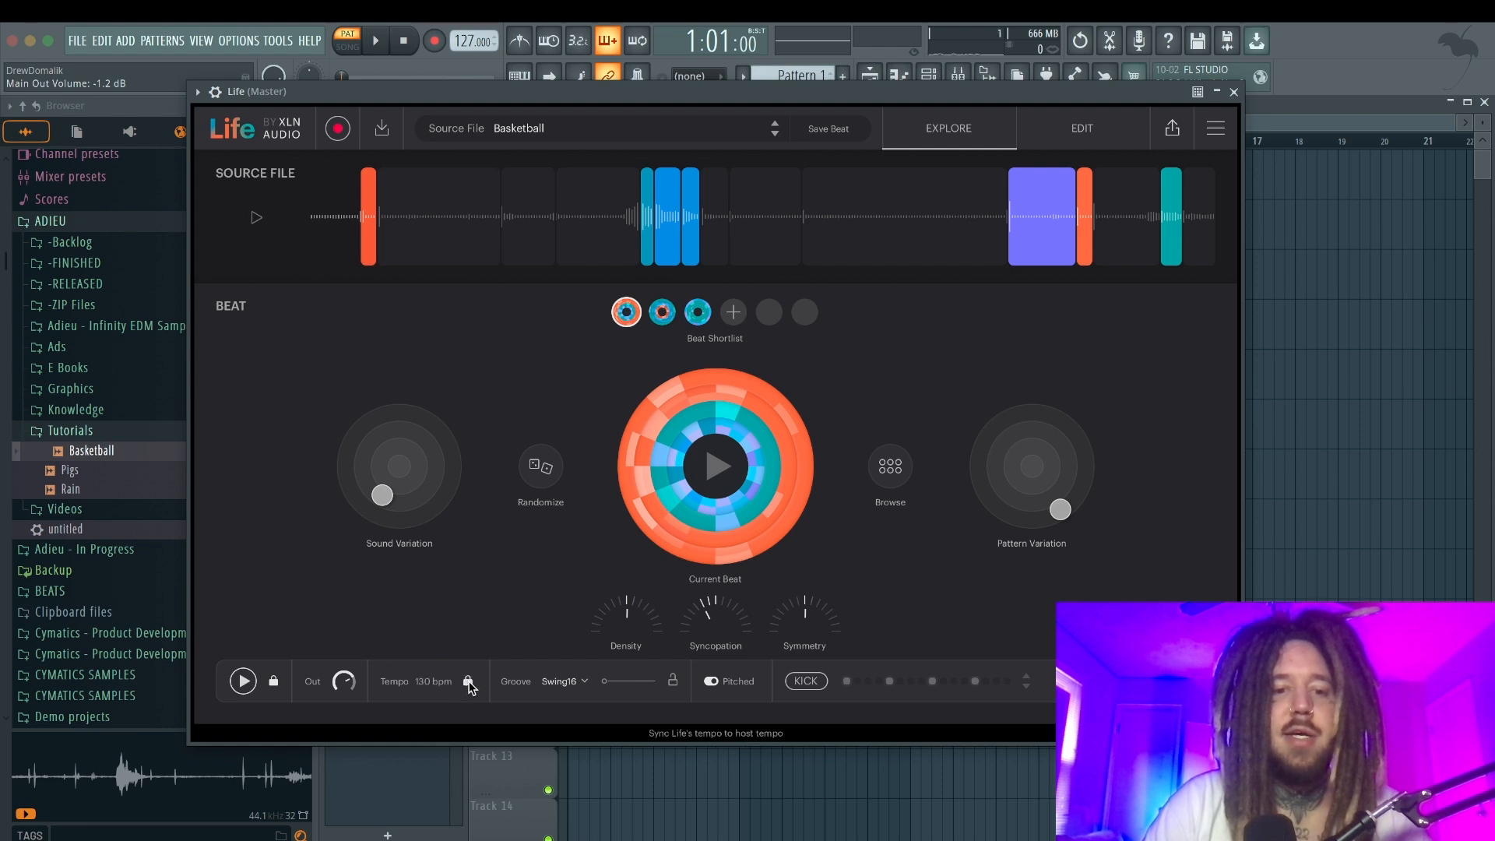
left_click(468, 682)
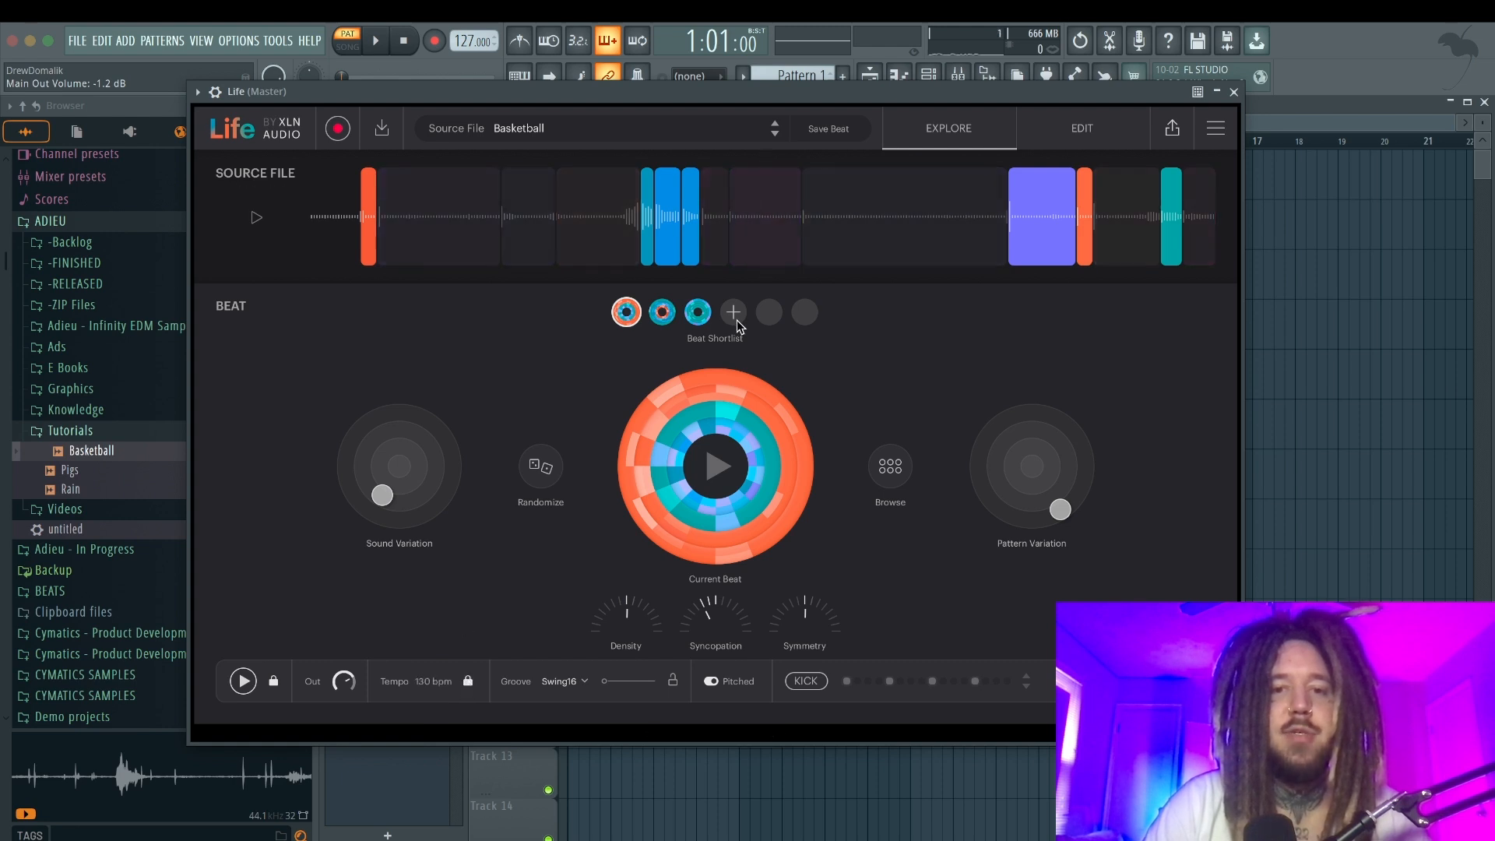
Add a fourth beat to the shortlist and randomize it repeatedly, first with host tempo sync on and then with it turned off.
left_click(541, 471)
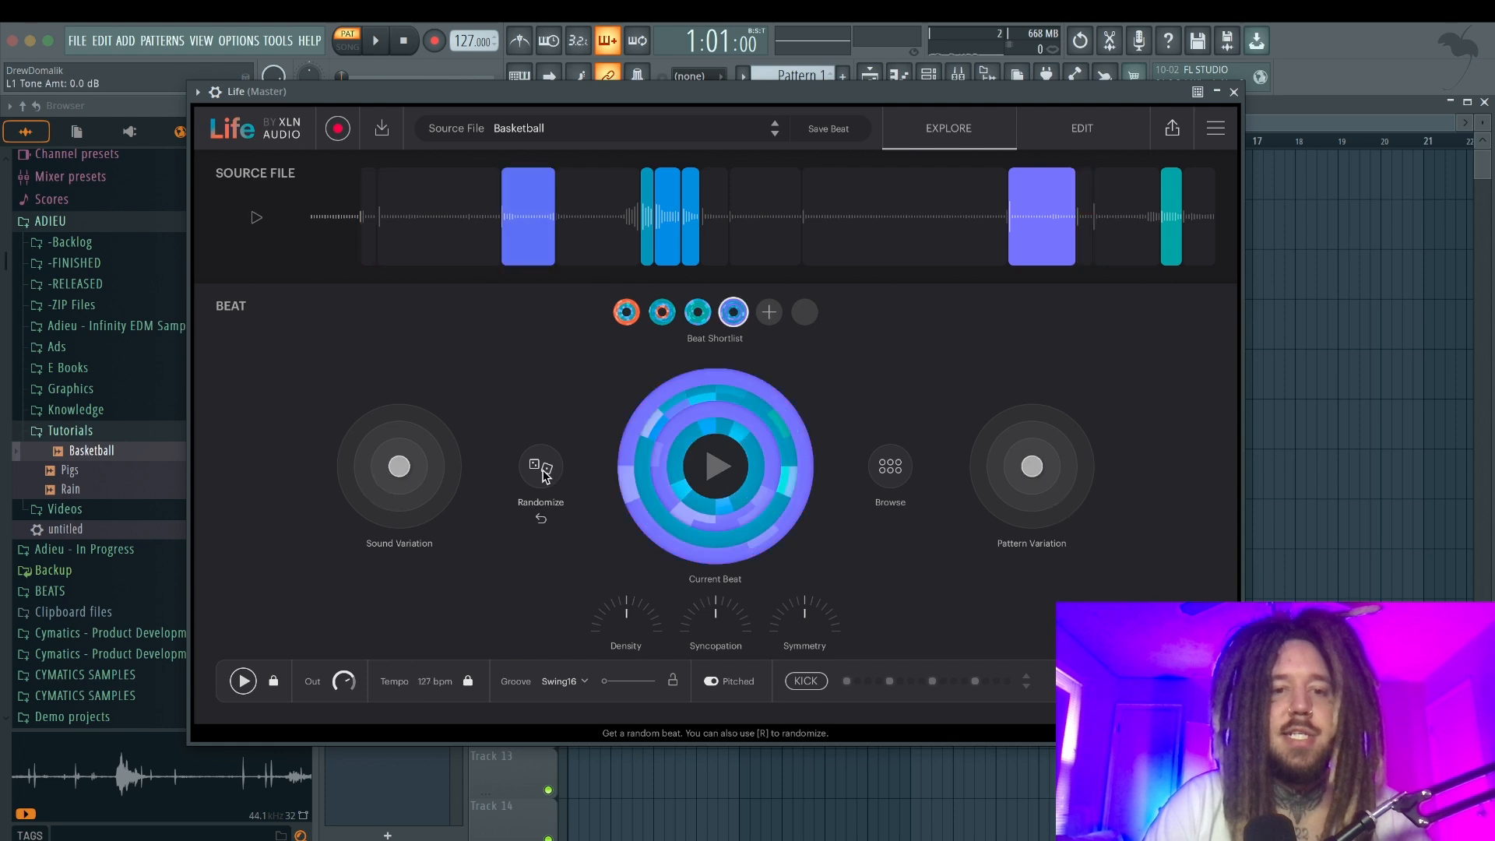
left_click(548, 477)
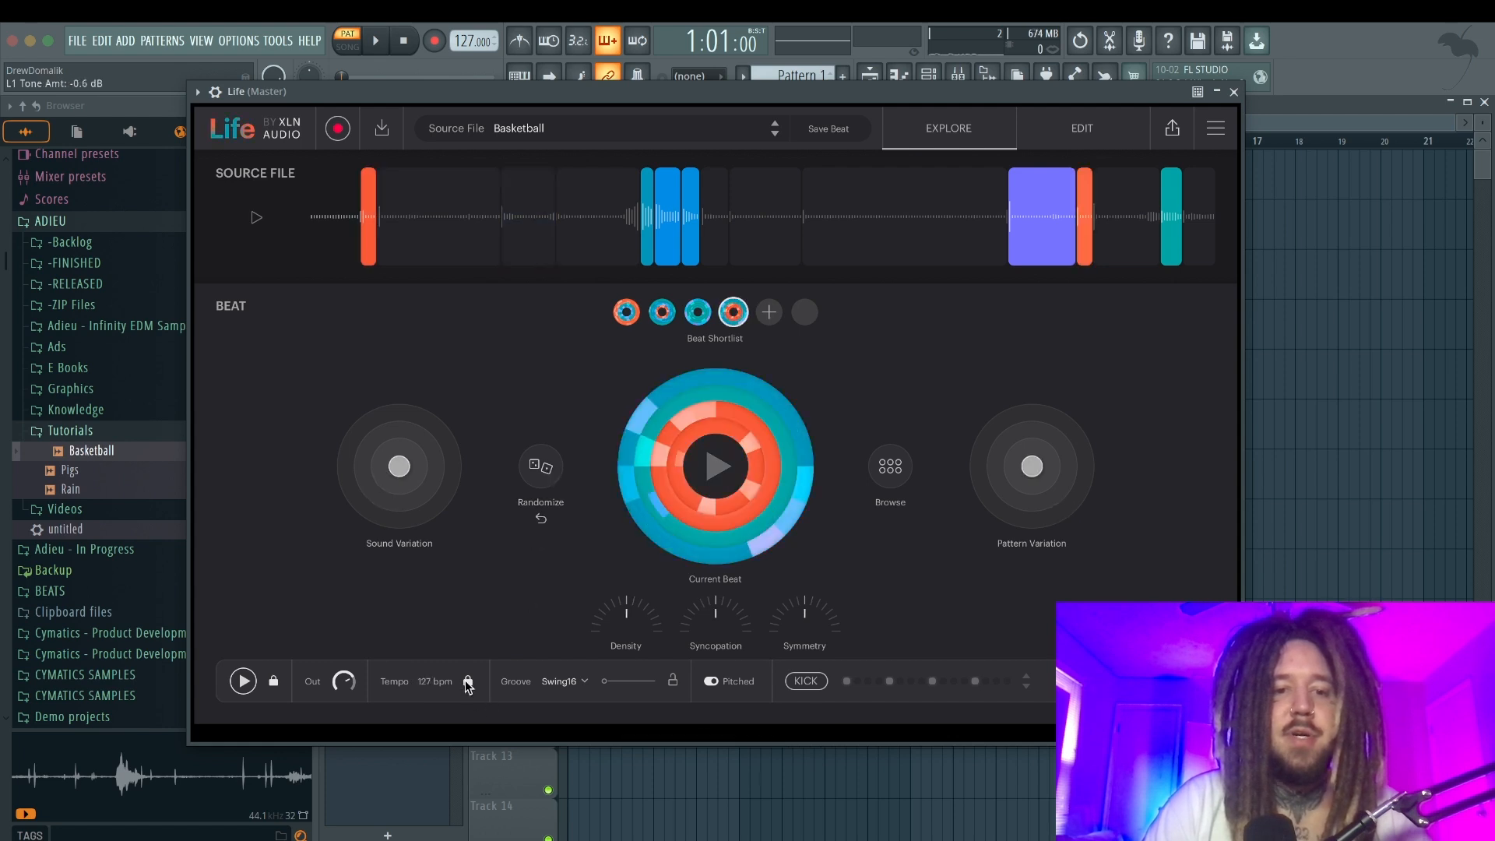
left_click(468, 682)
left_click(545, 477)
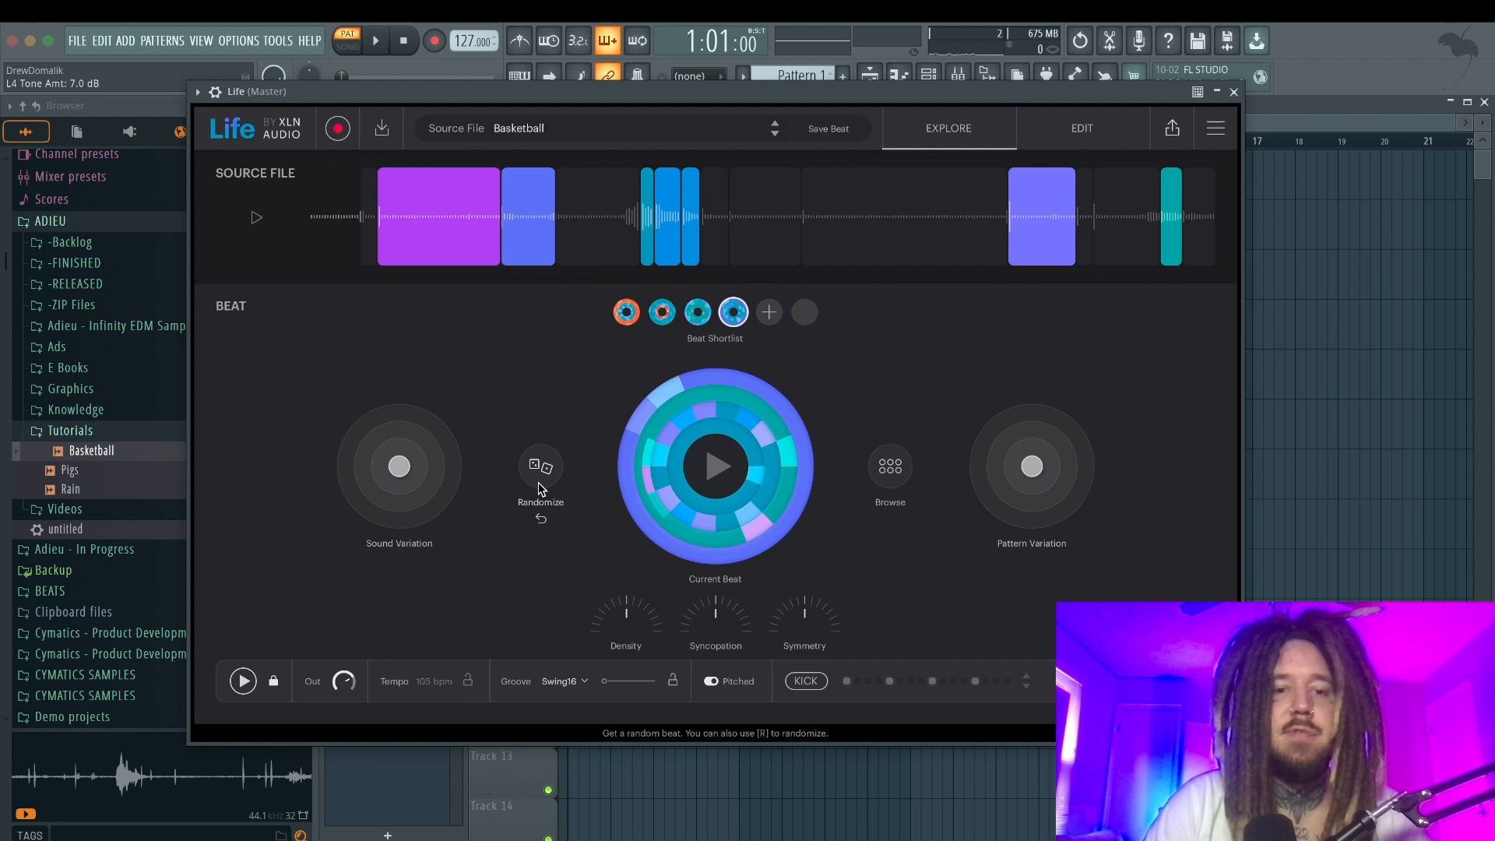
left_click(539, 484)
left_click(542, 487)
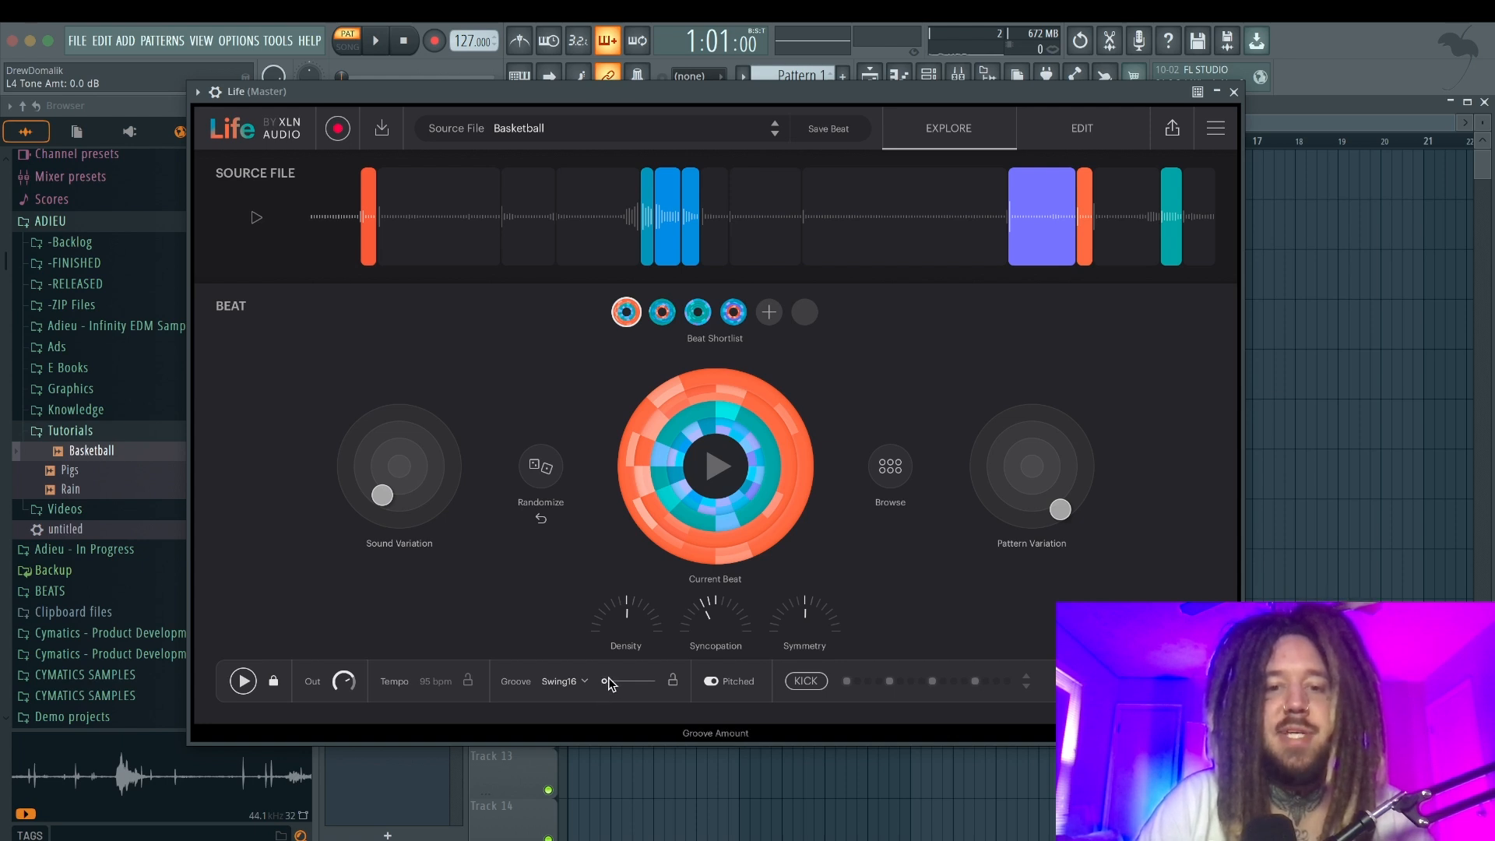
Play the first shortlisted beat and test its Swing16 groove amount near maximum, at 0% and at 19%.
left_click(717, 467)
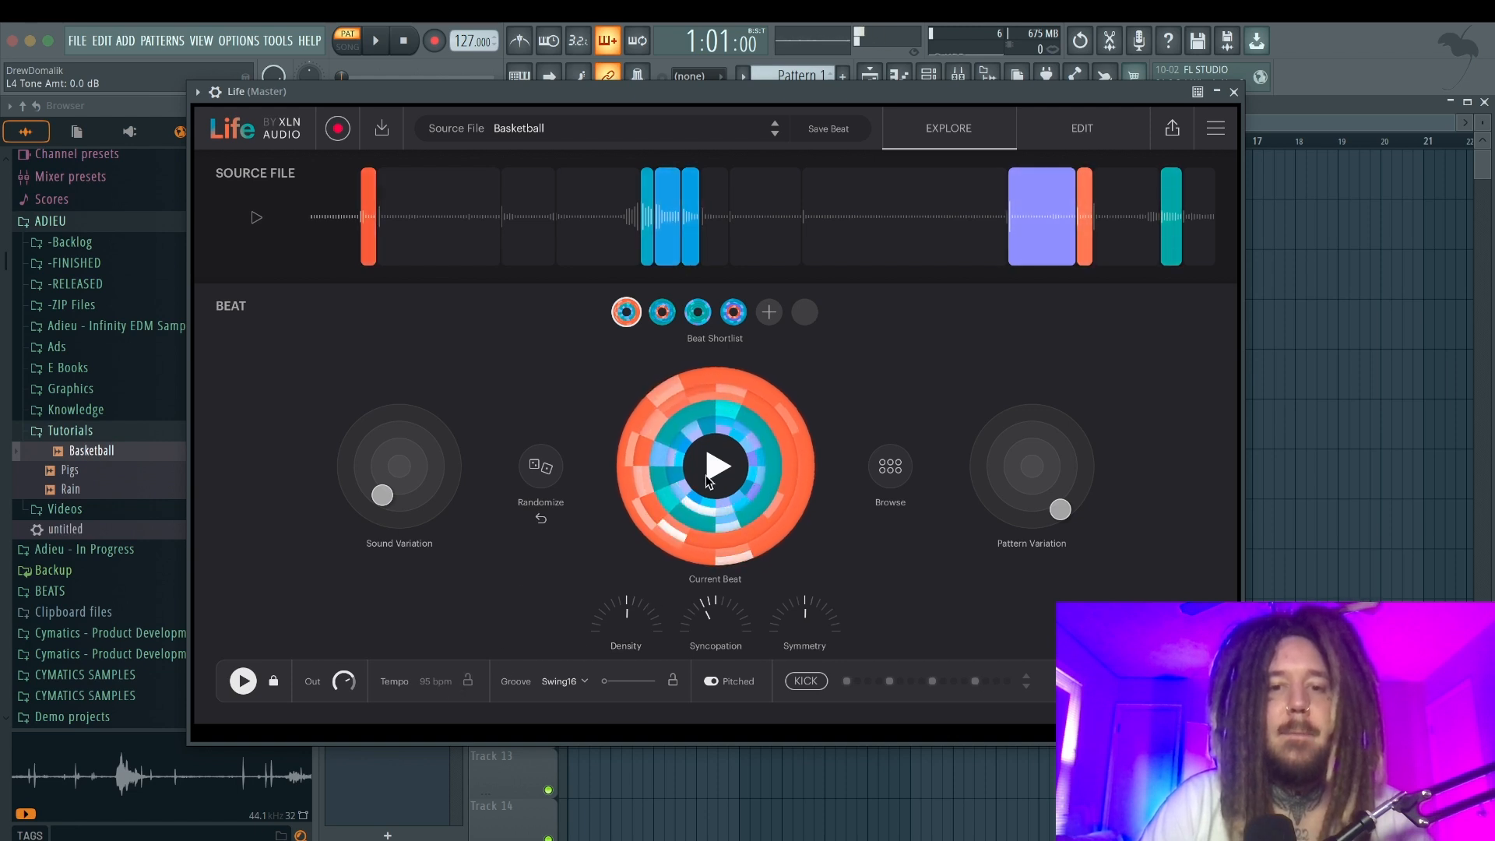
left_click_drag(603, 681, 652, 682)
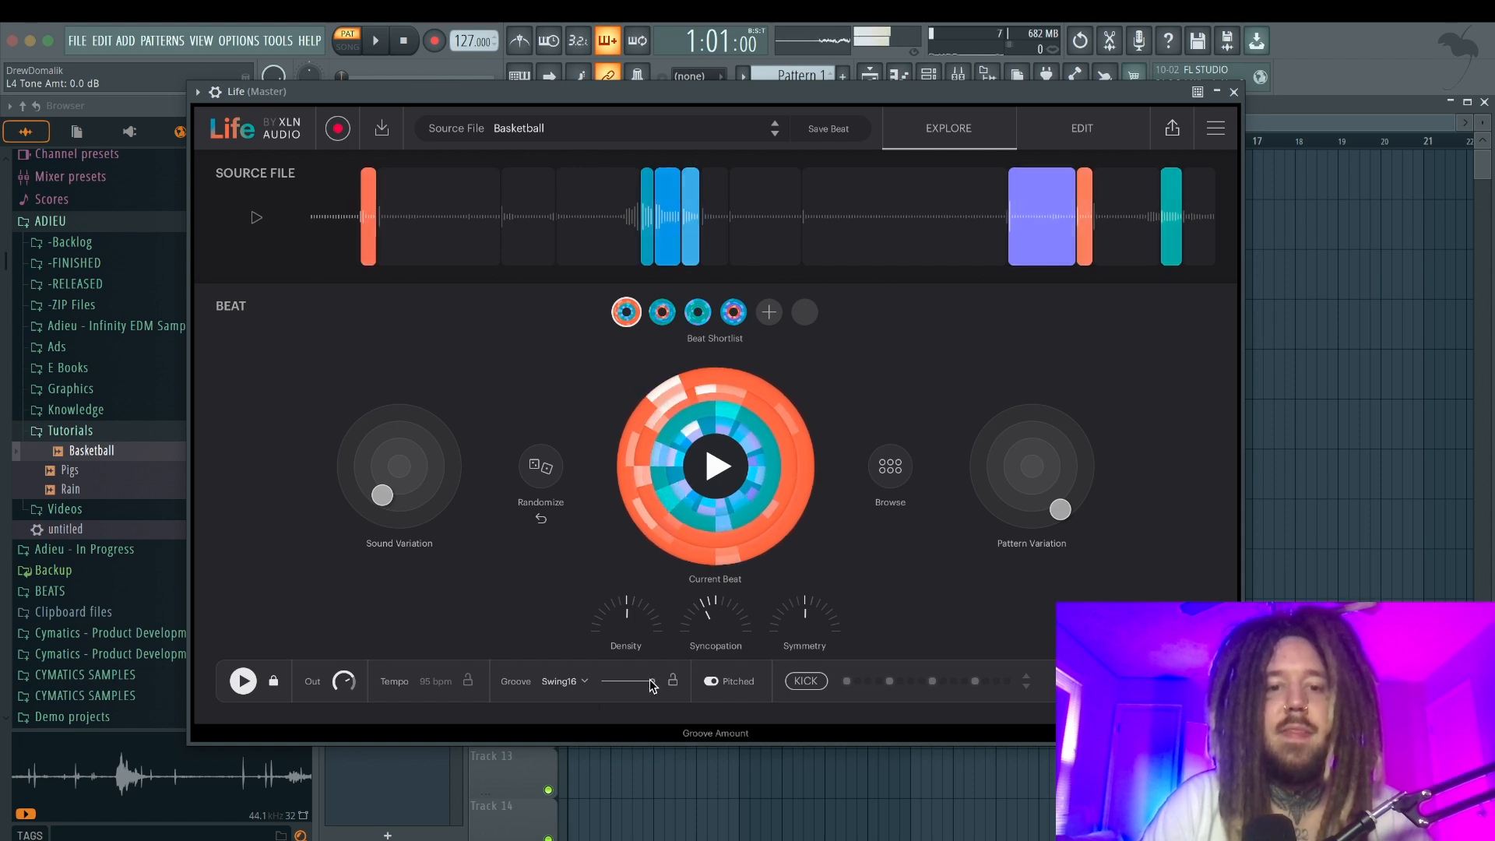
left_click_drag(652, 684, 604, 682)
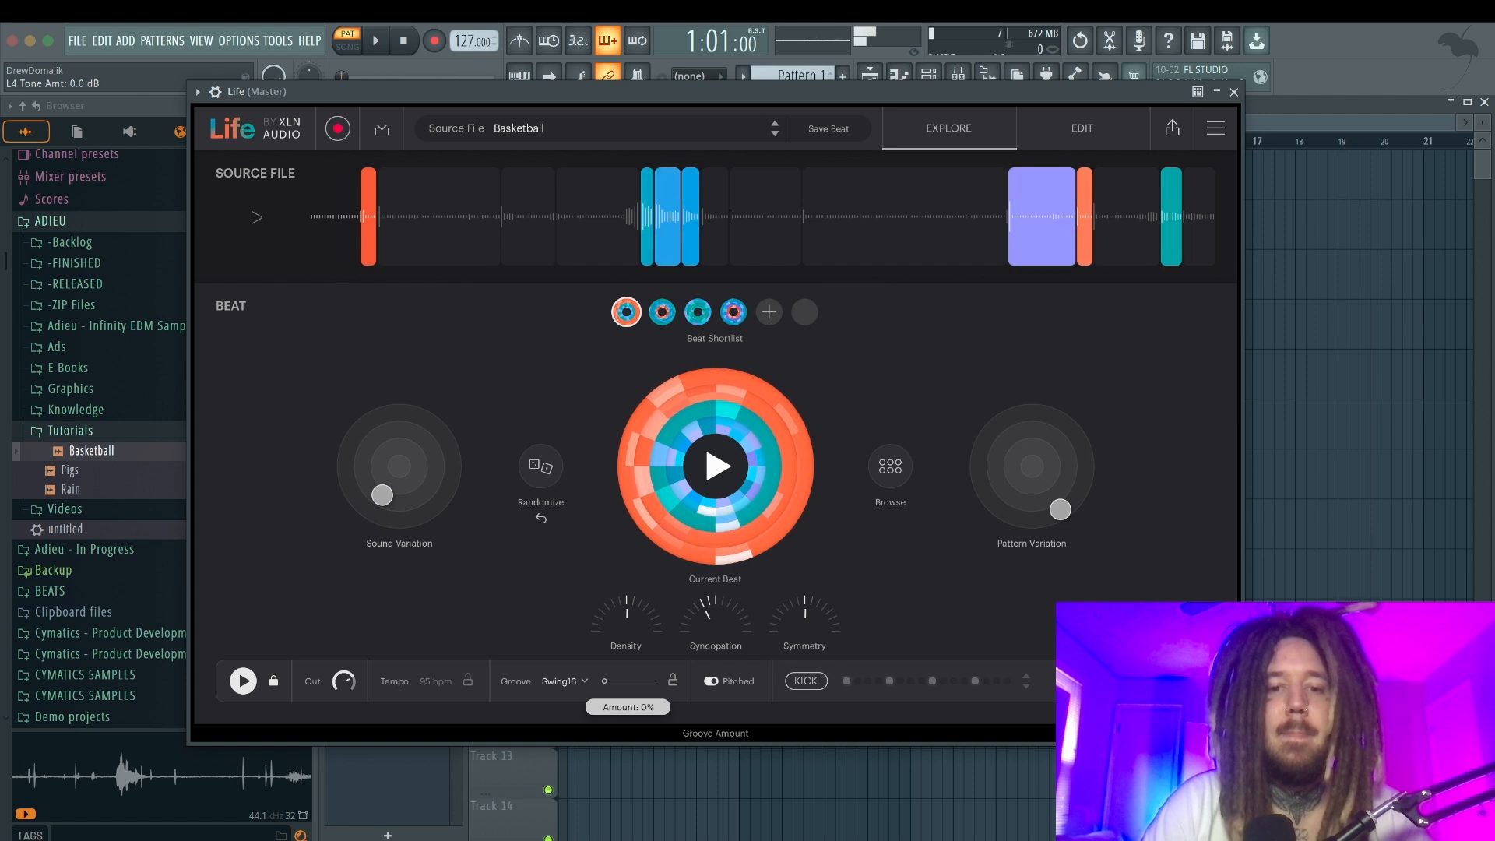
left_click_drag(604, 682, 614, 681)
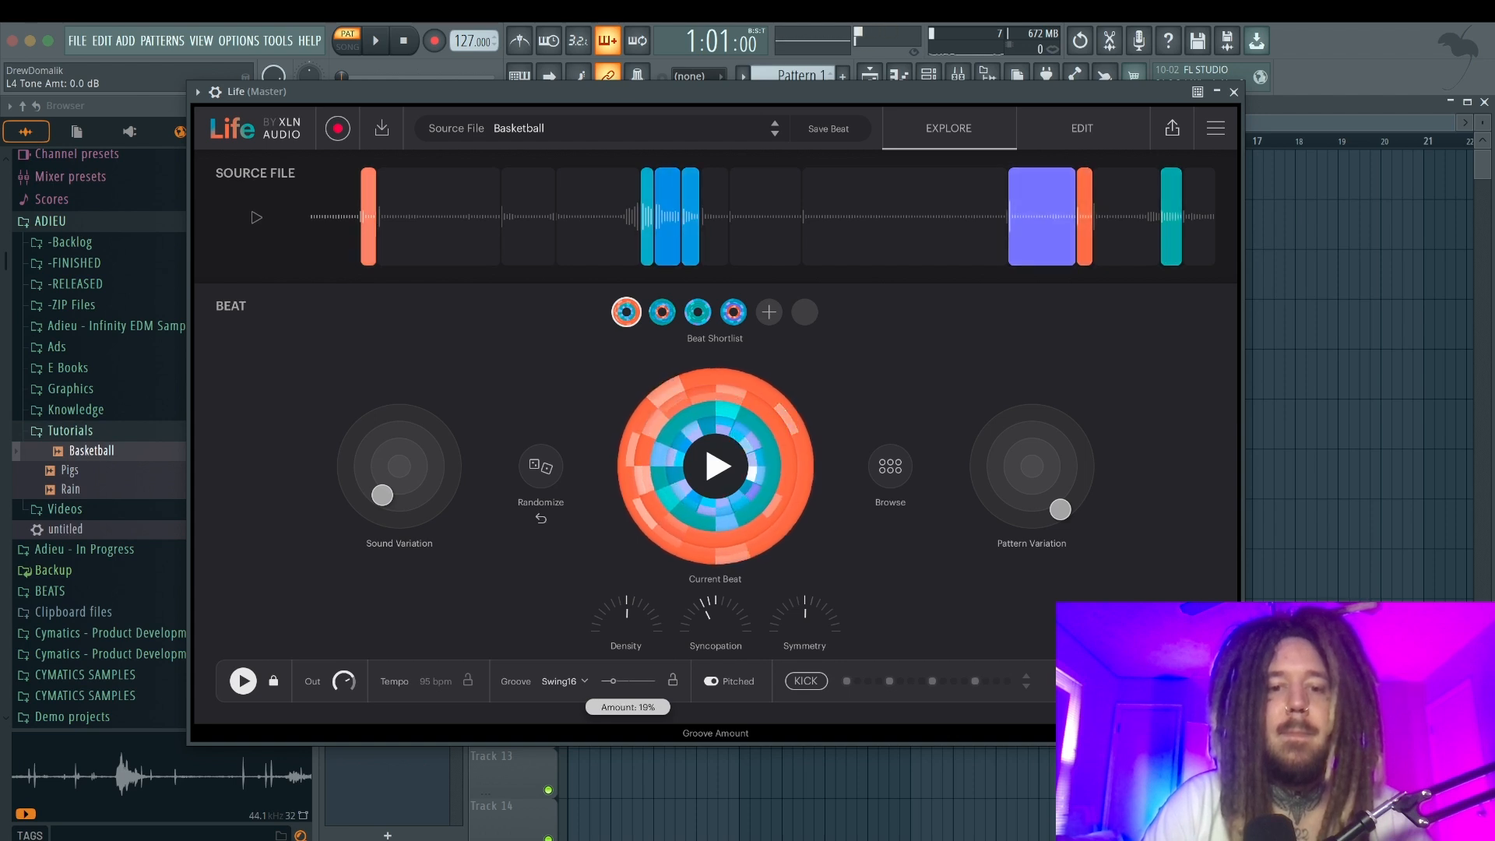
Change the groove to SkipIt, test its amount at 85% during playback and bring it back to zero.
left_click(572, 687)
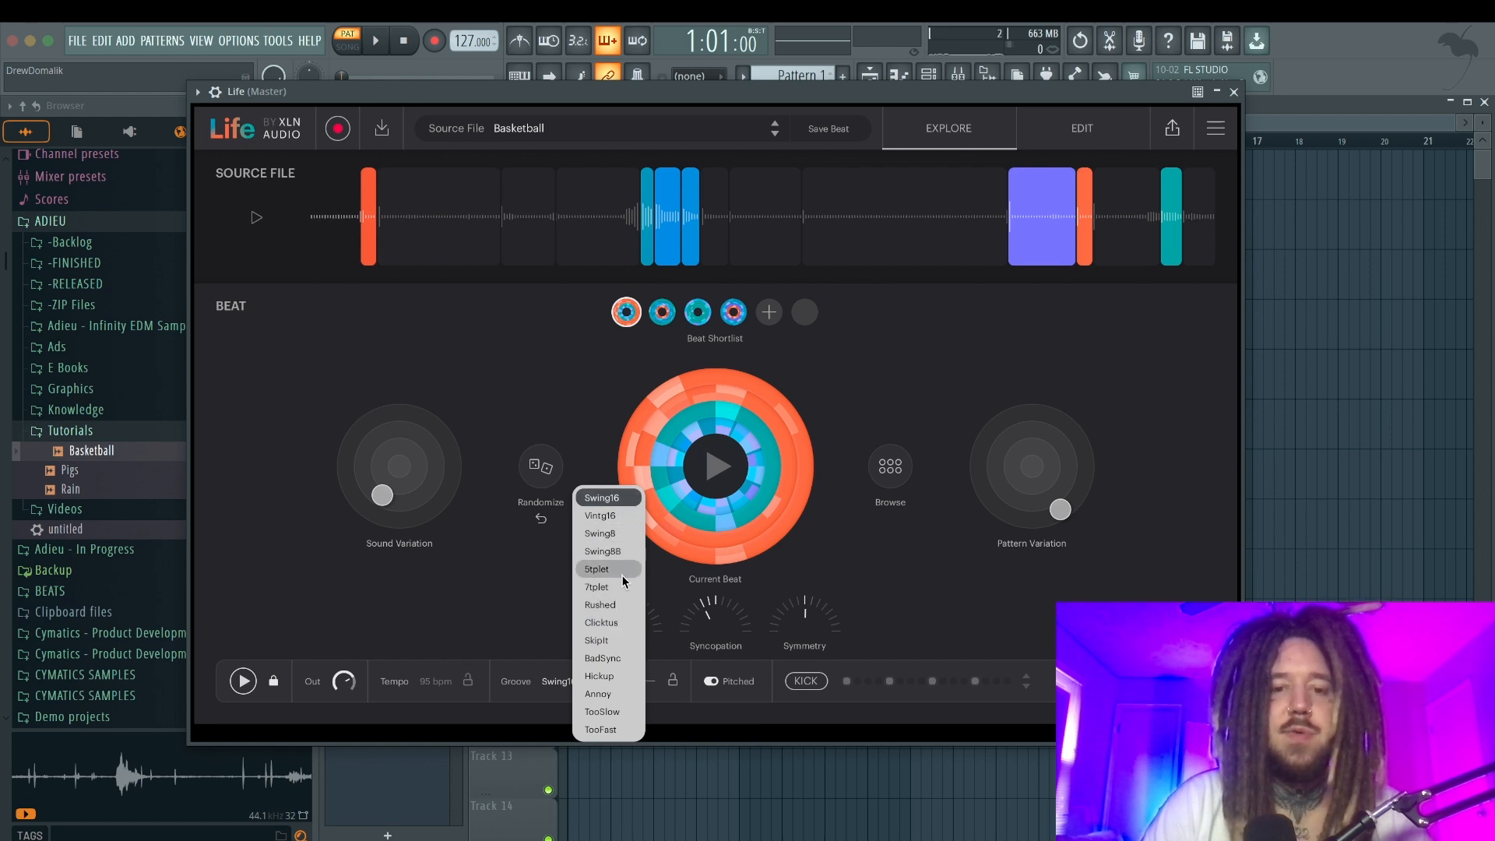
left_click(621, 640)
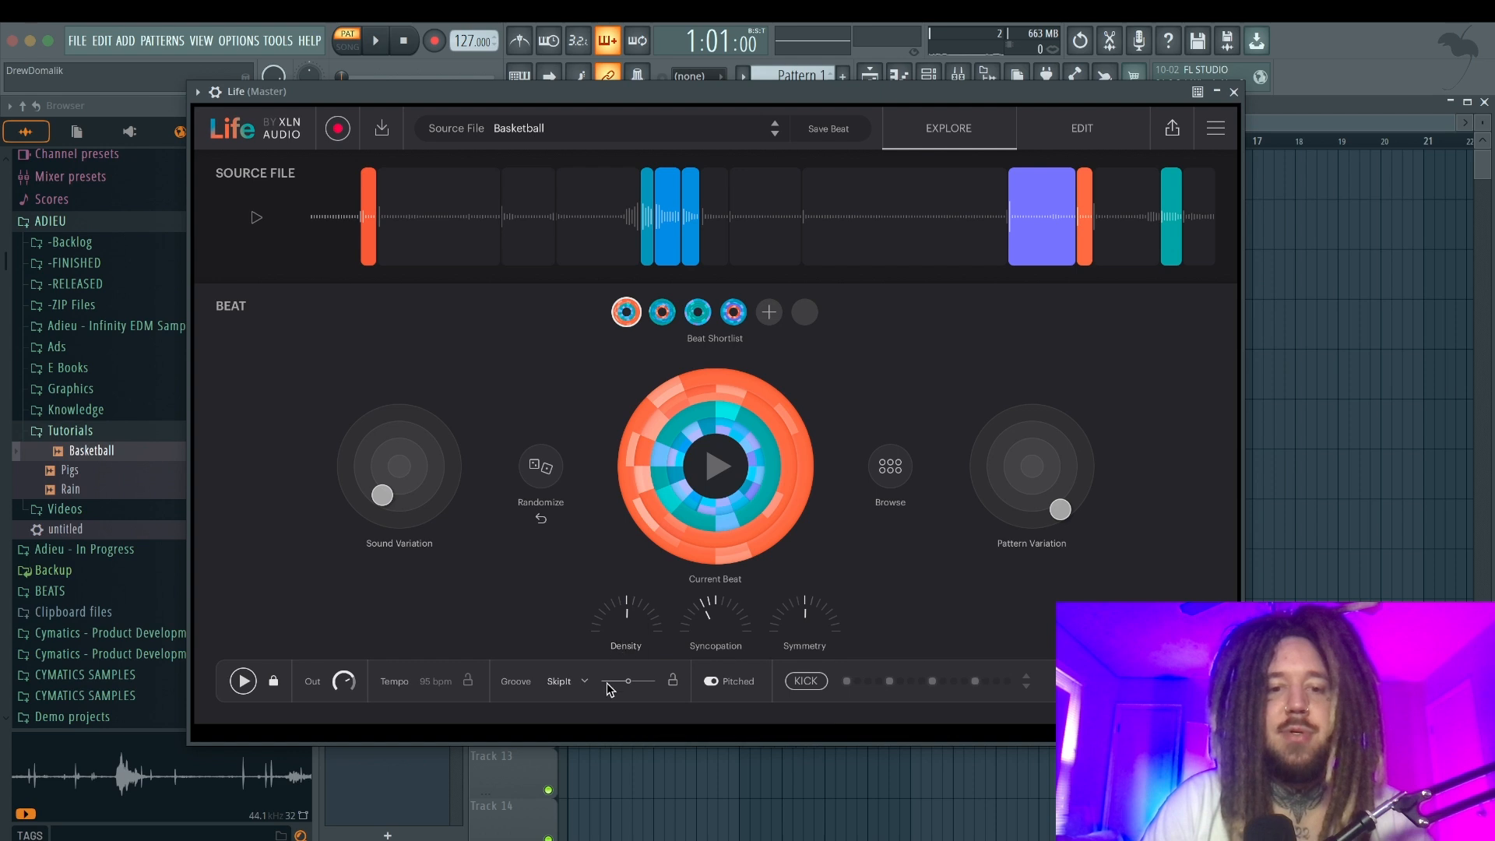
key("space")
left_click_drag(628, 682, 643, 682)
left_click_drag(638, 685, 604, 682)
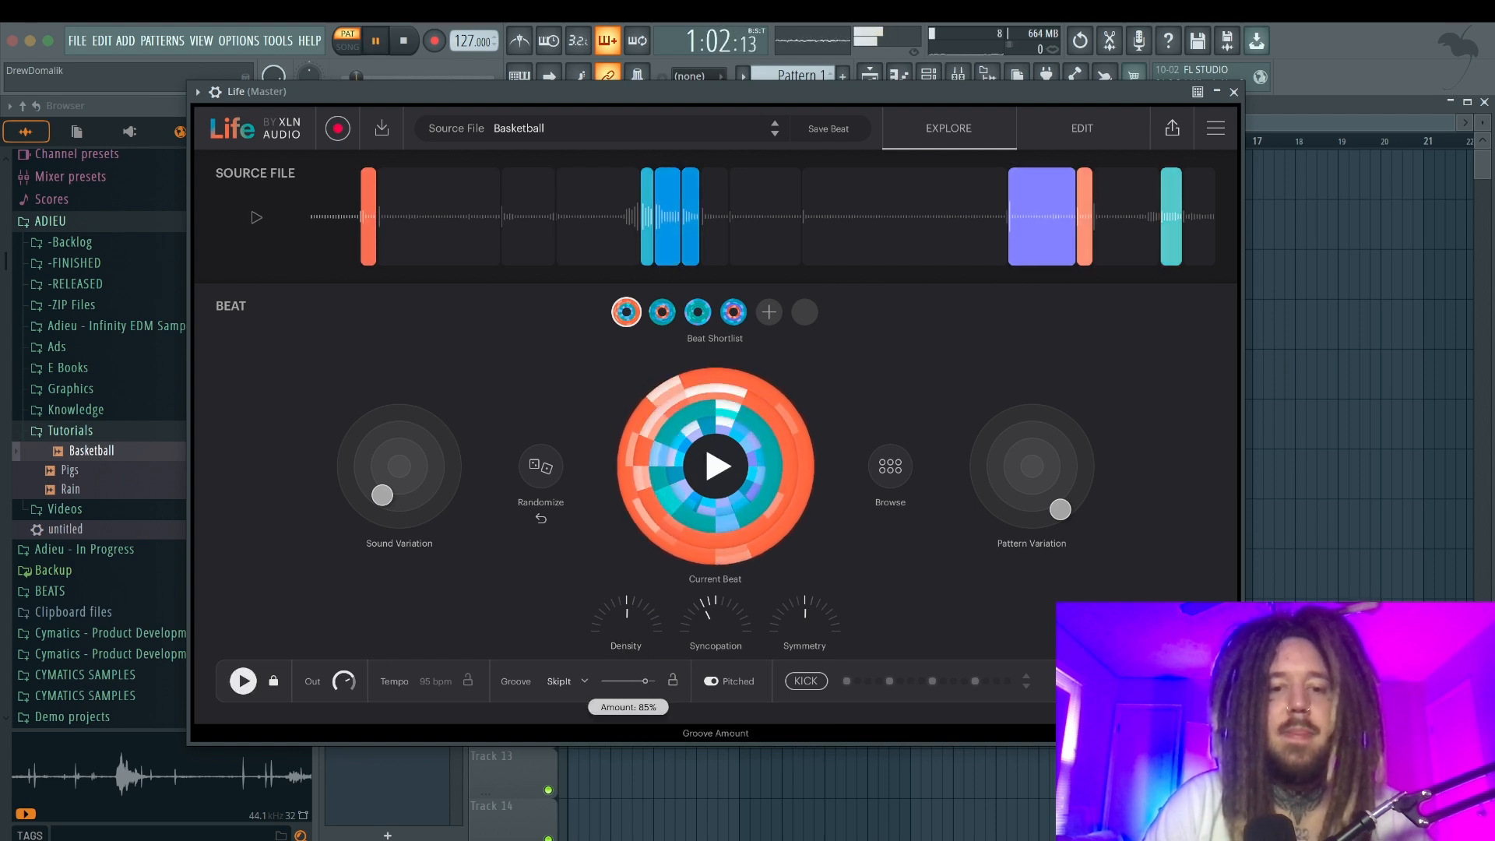
key("space")
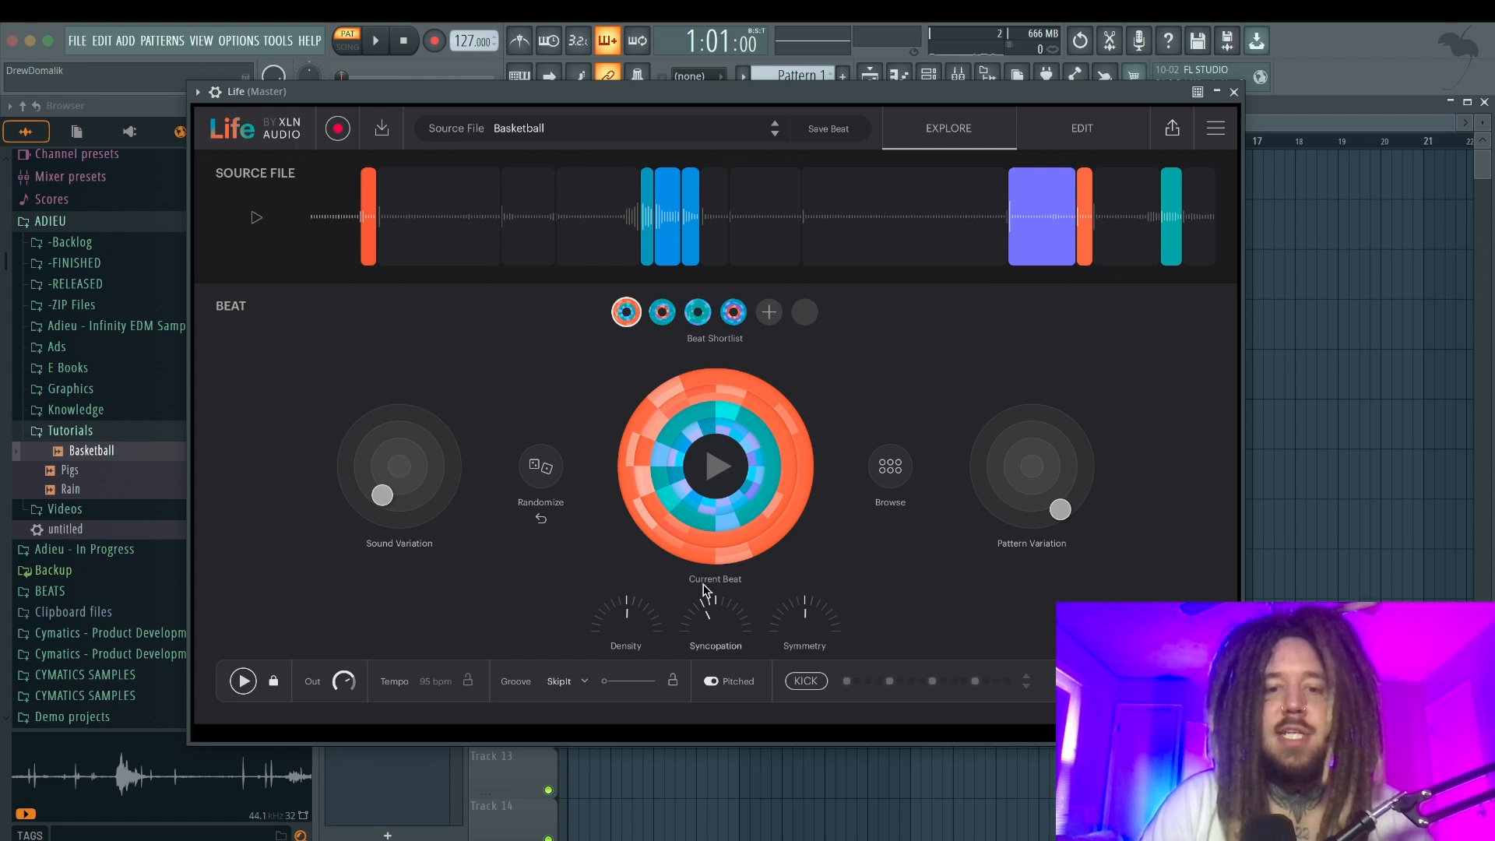
Turn off slice pitching while the beat plays to compare the sound, and turn it back on after stopping playback.
key("space")
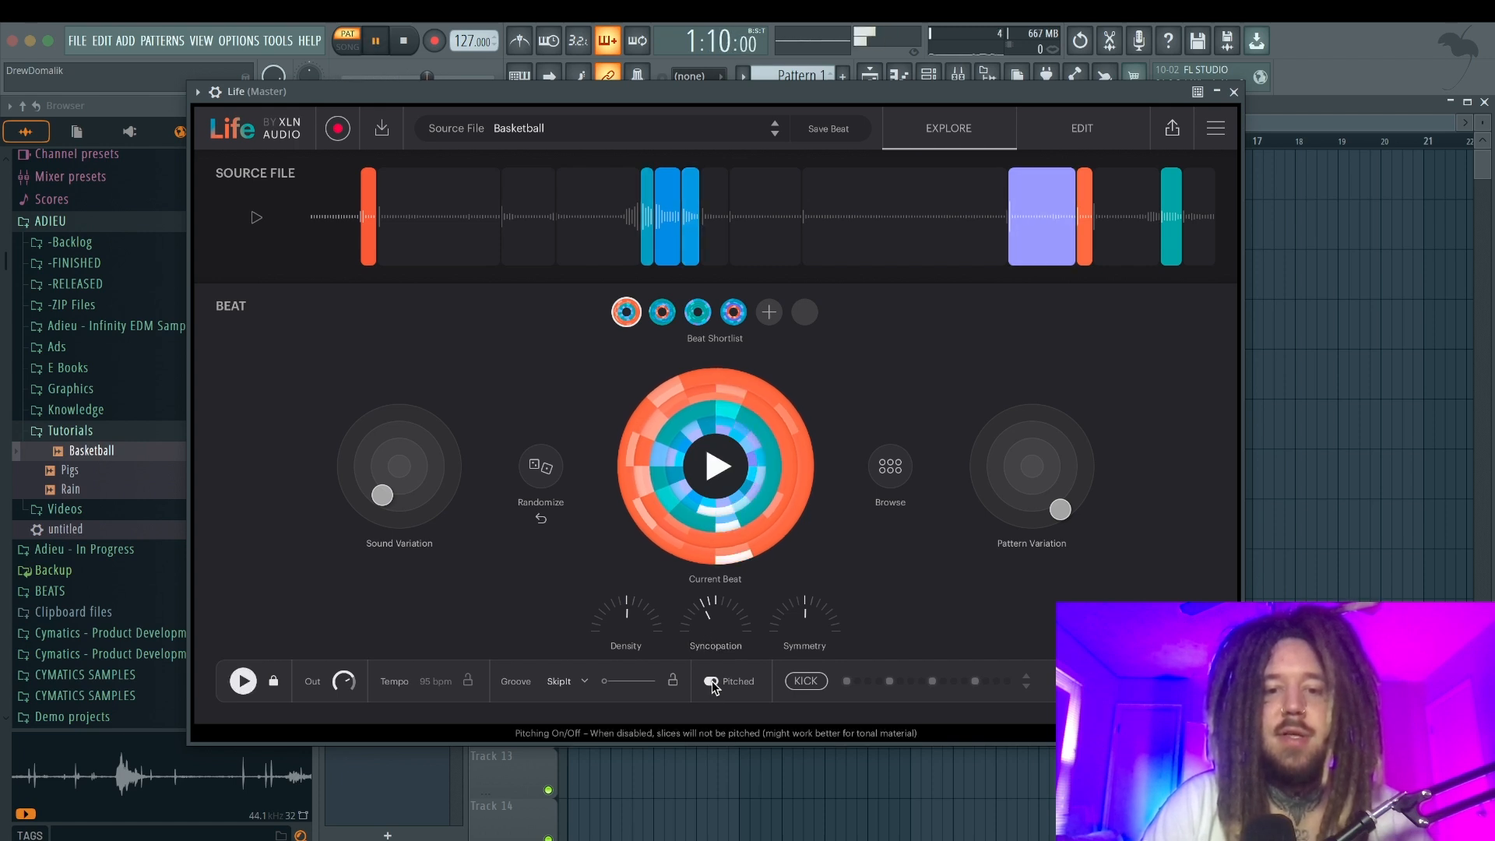
left_click(712, 682)
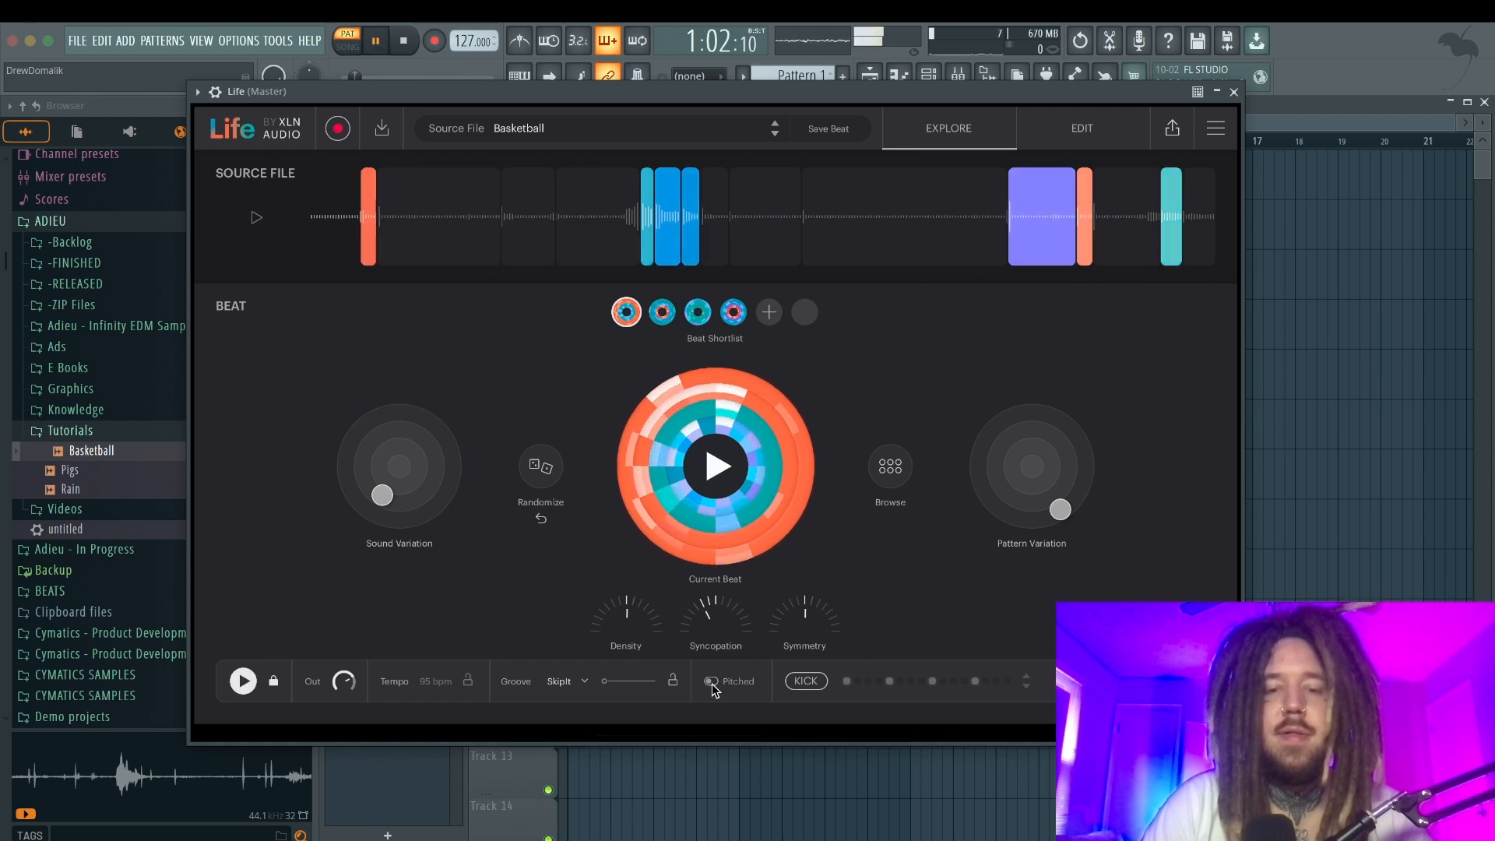
key("space")
left_click(712, 682)
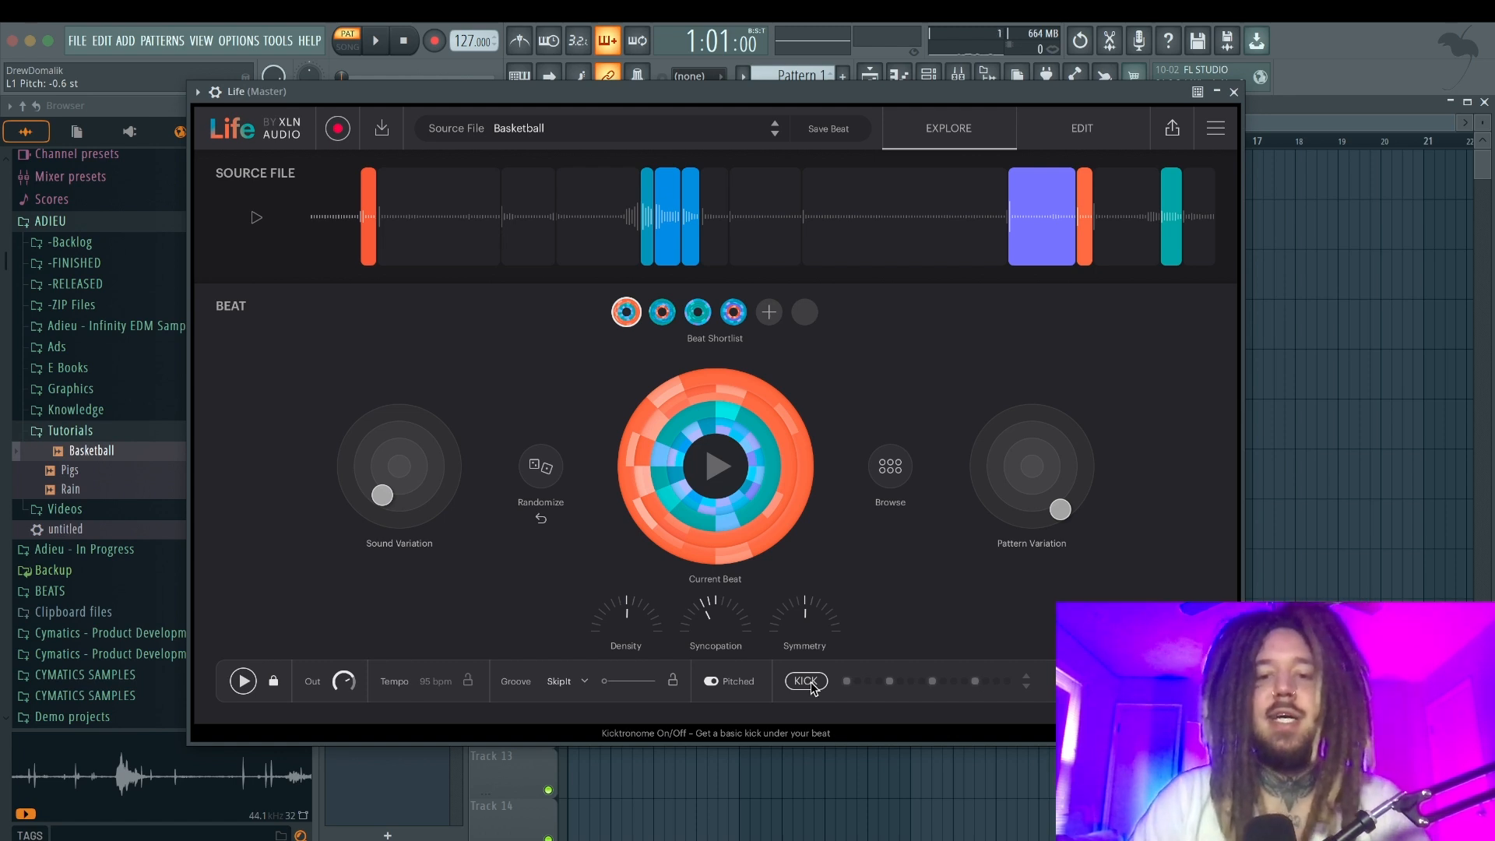
Turn on the Kicktronome under the first shortlisted beat and audition several standard kick patterns during playback.
key("space")
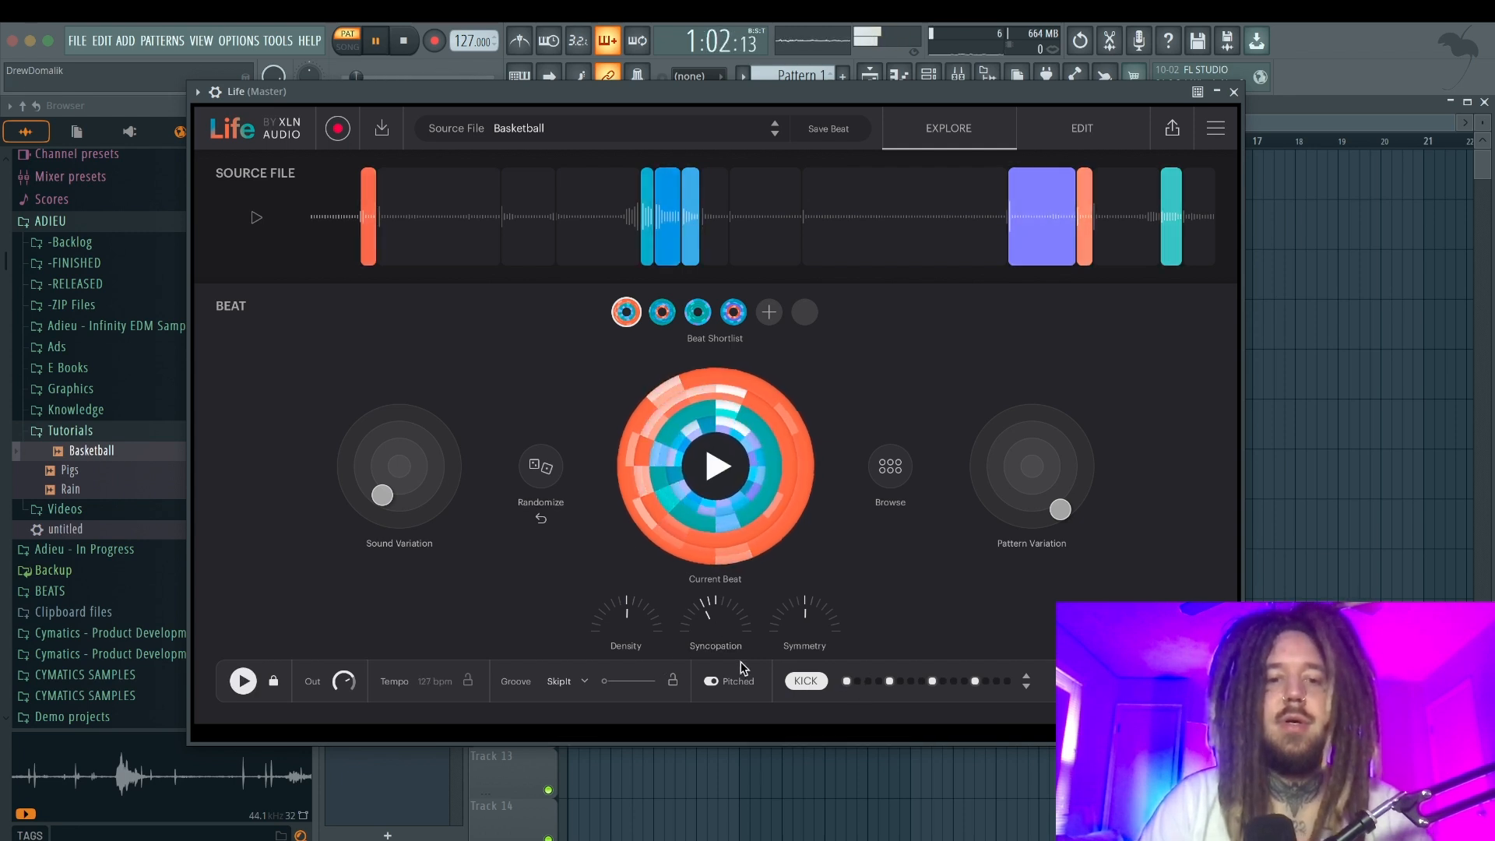
key("space")
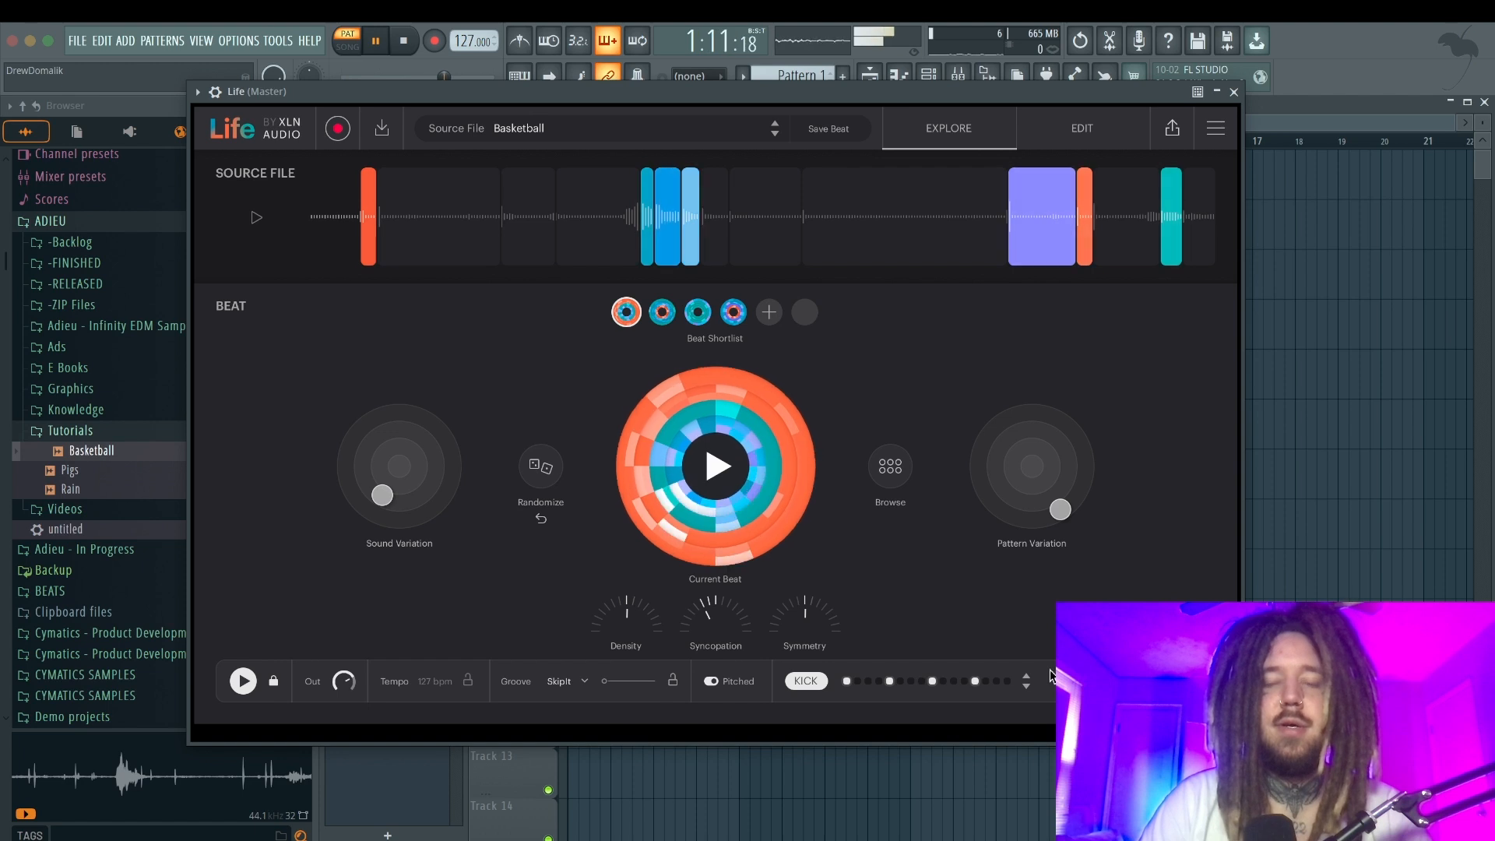
key("space")
left_click(1026, 686)
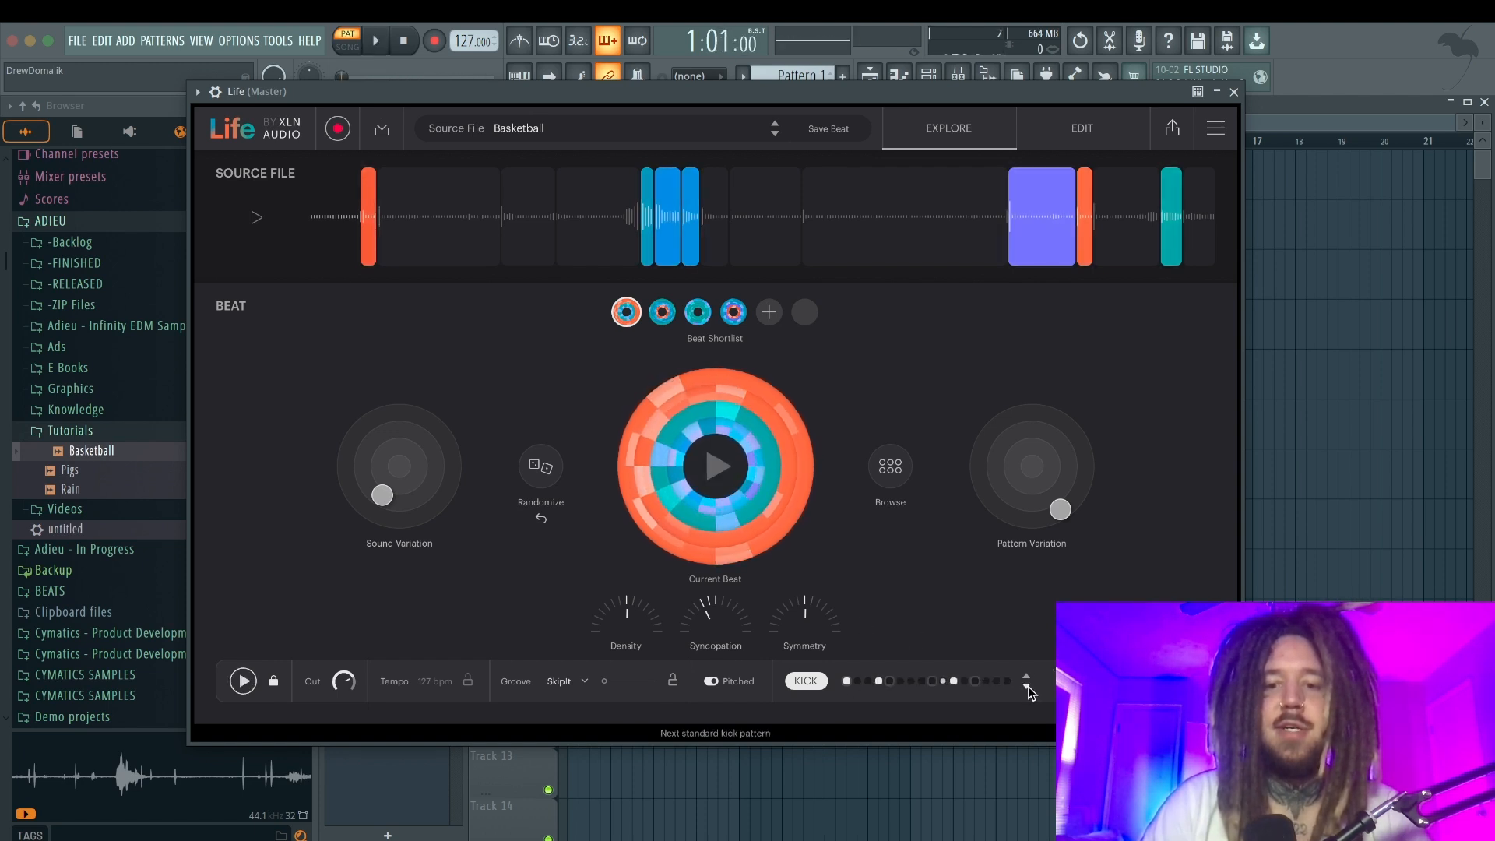
key("space")
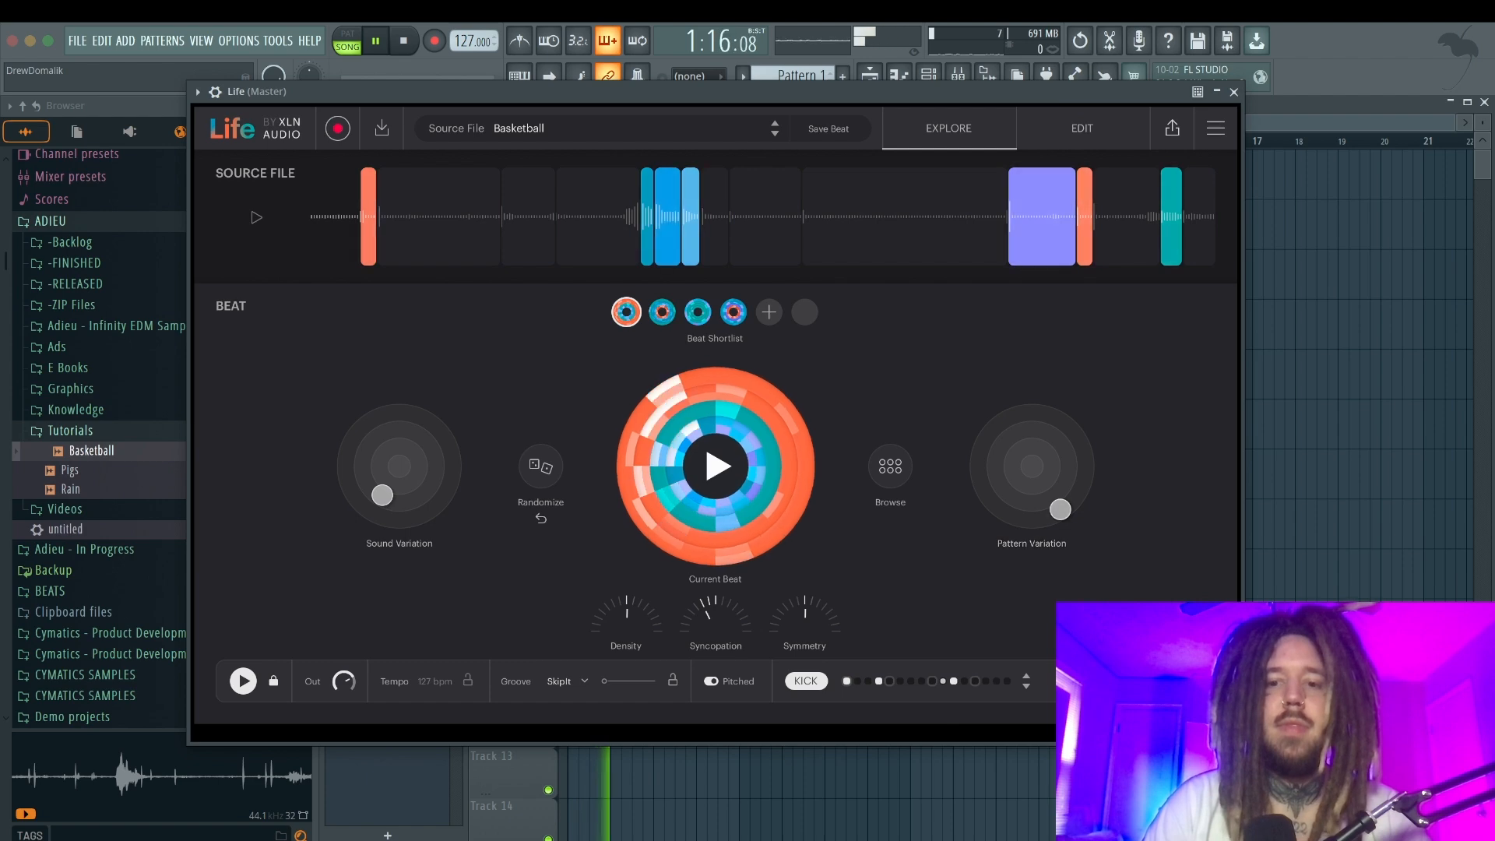
left_click(1027, 686)
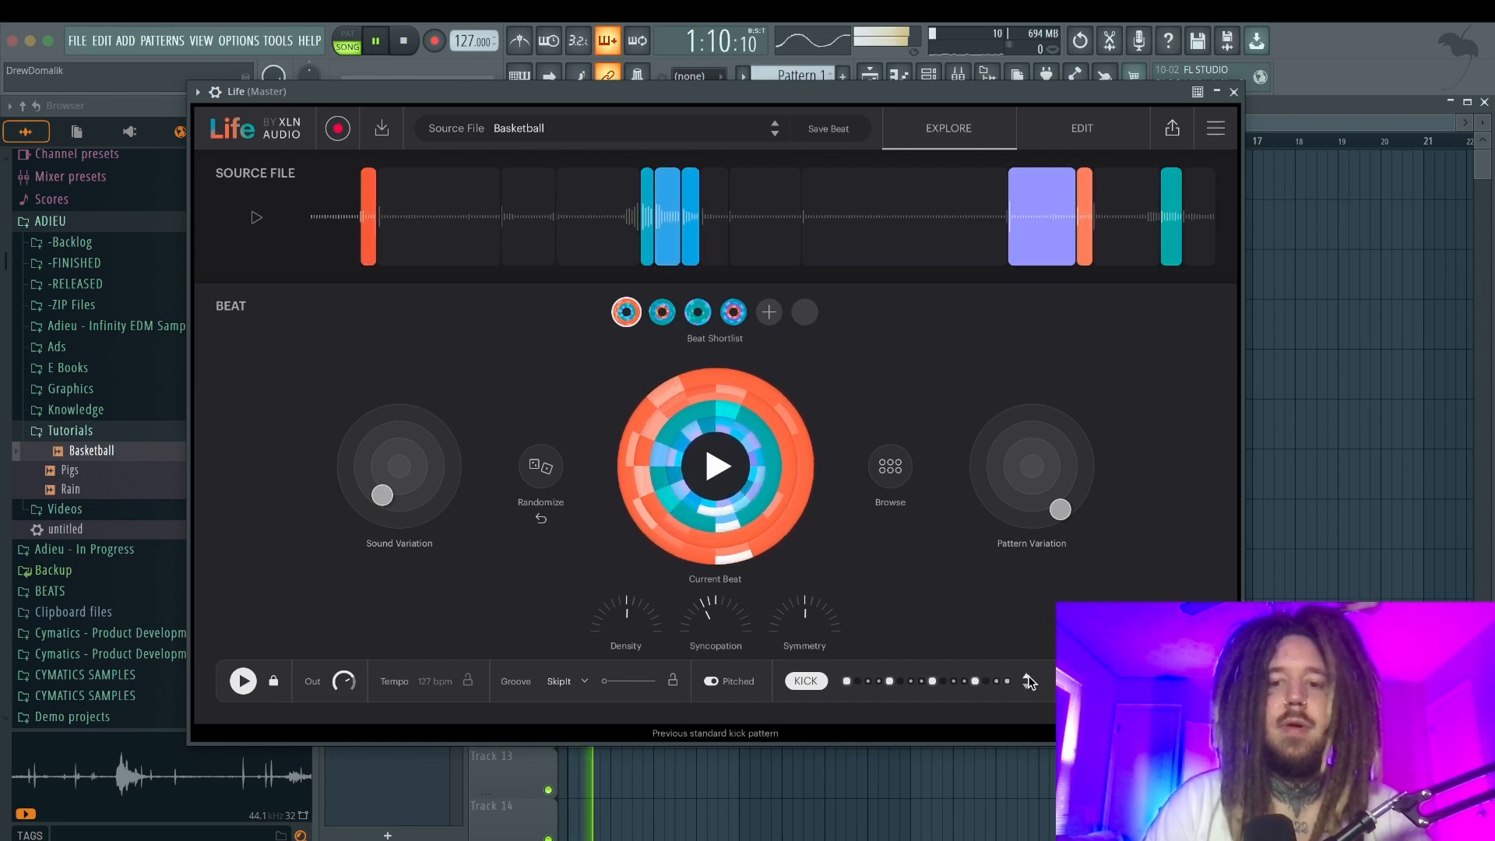
left_click(1028, 682)
key("space")
Change the groove to Hickup and test its amount at about 81% while the beat plays with the kick.
left_click(570, 683)
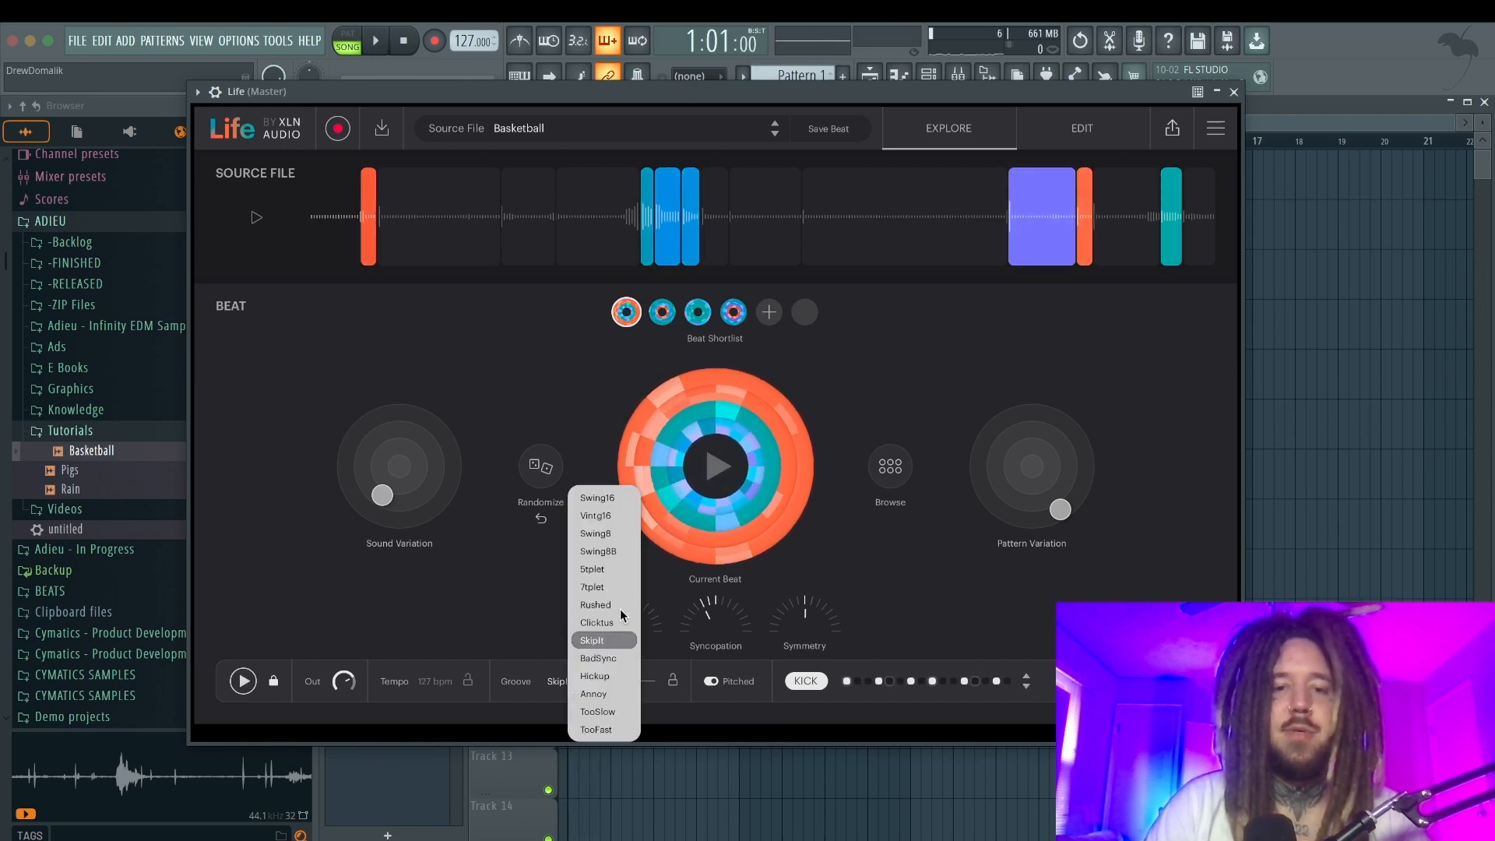
left_click(606, 676)
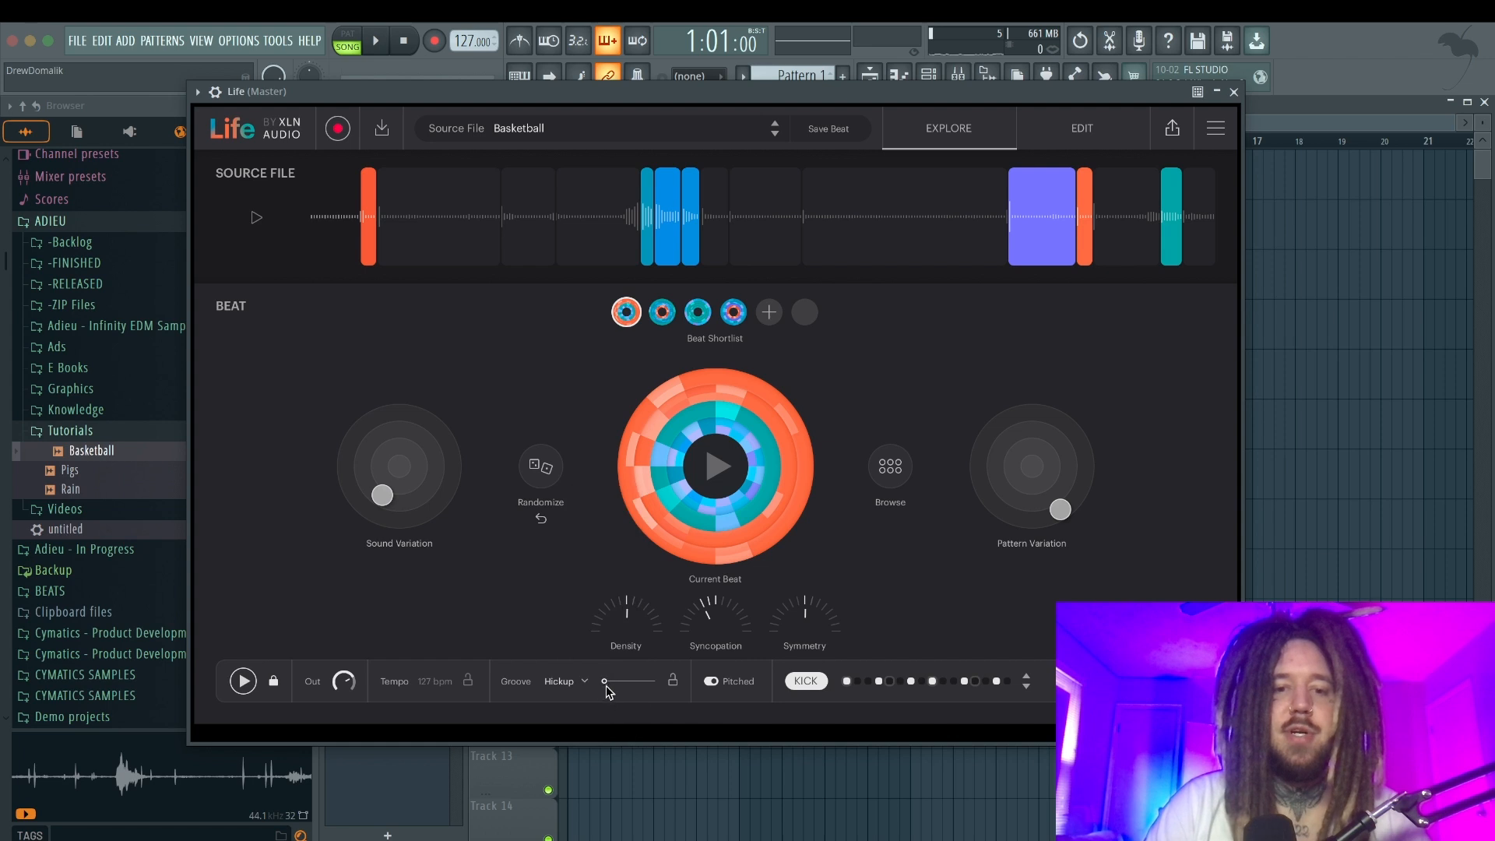
key("space")
left_click_drag(635, 680, 652, 681)
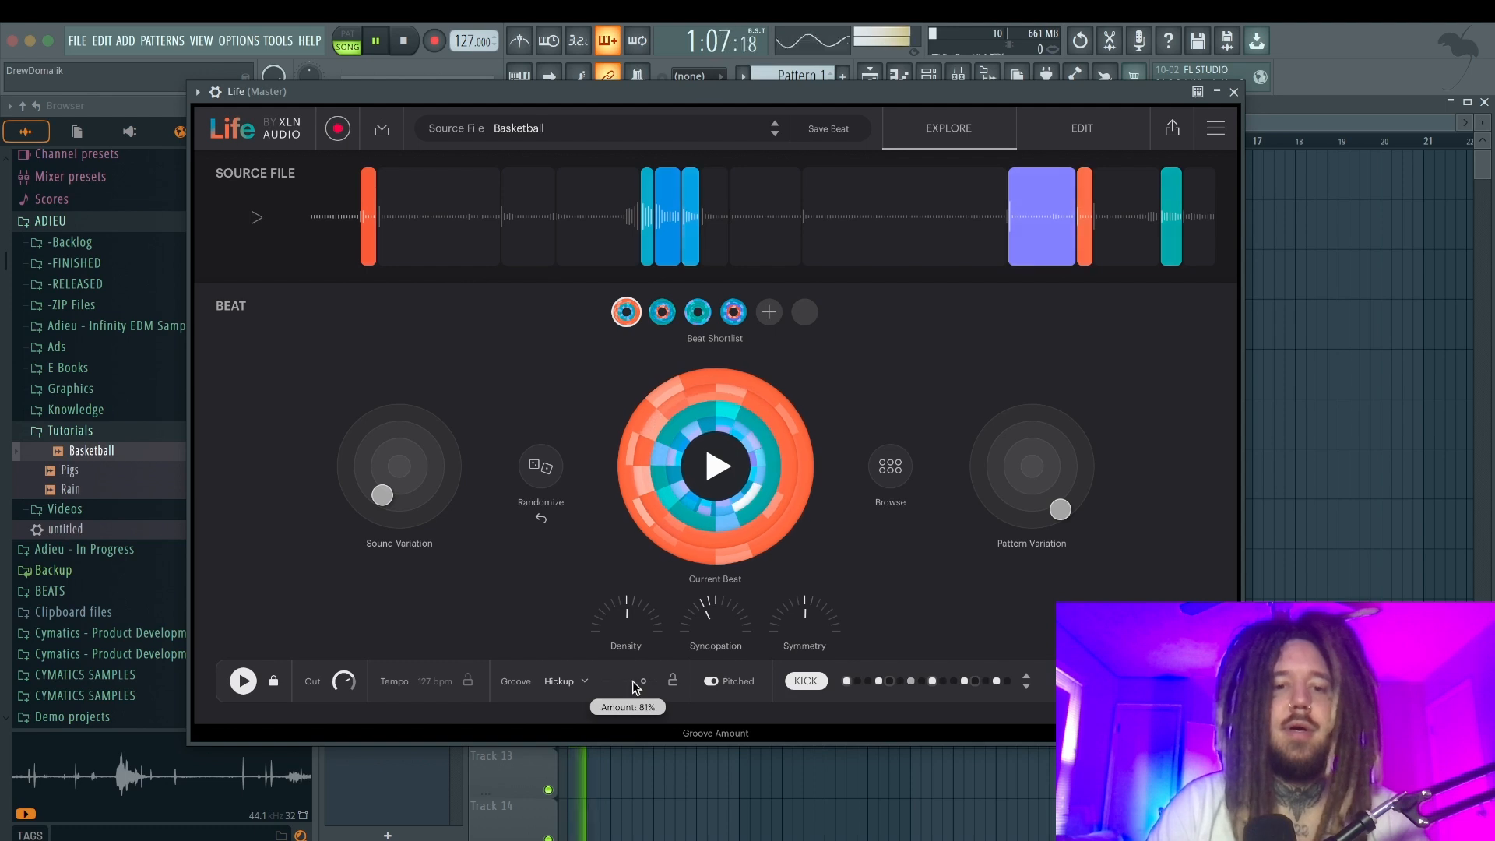
key("space")
Change the groove to Swing8, listen to it at 81% and bring the amount down to 0%.
left_click(564, 680)
left_click(593, 534)
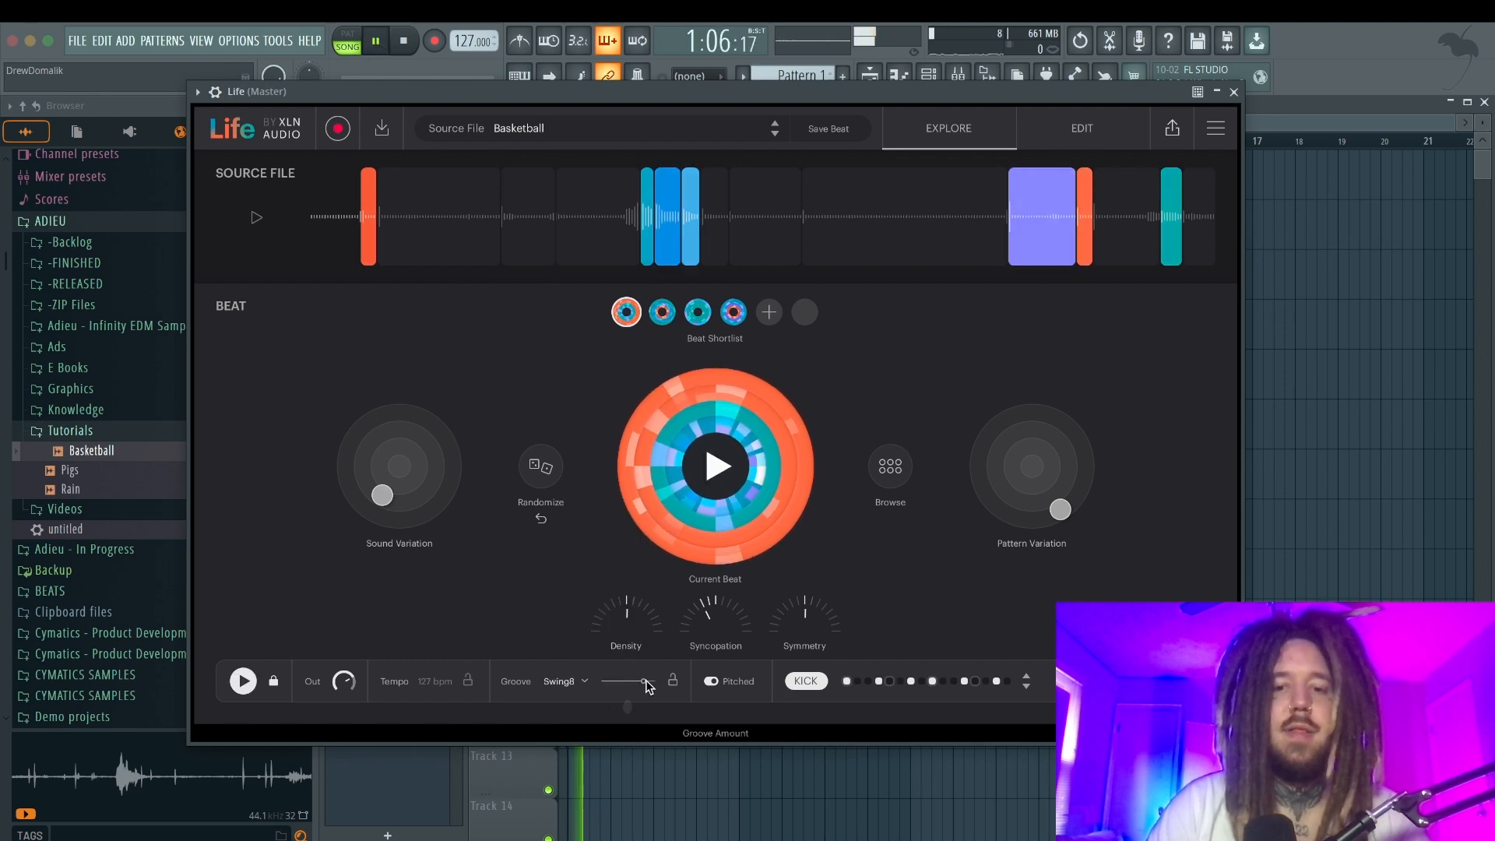
left_click(645, 681)
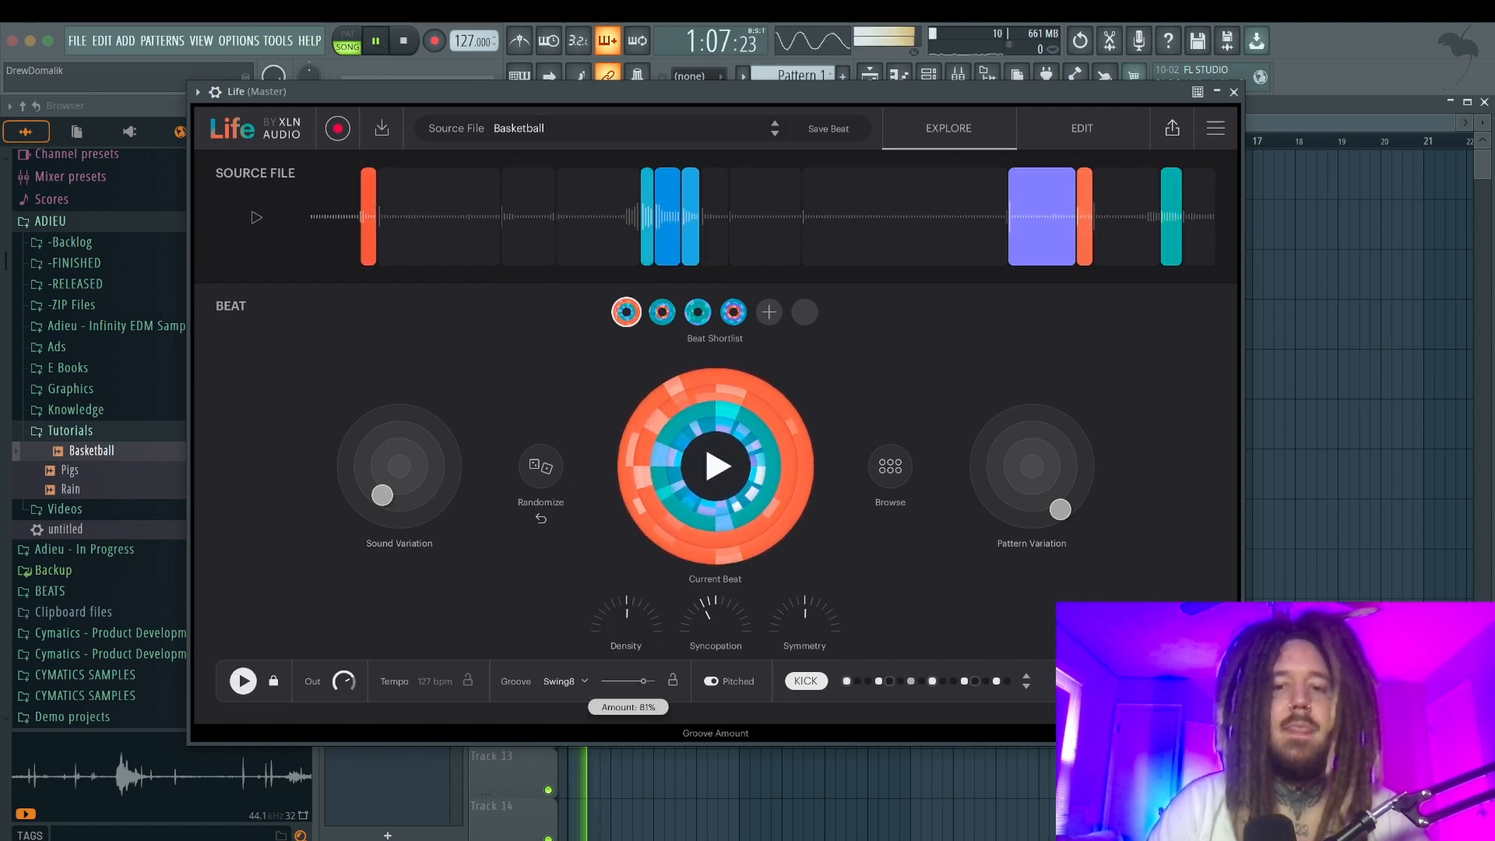
left_click_drag(645, 680, 606, 682)
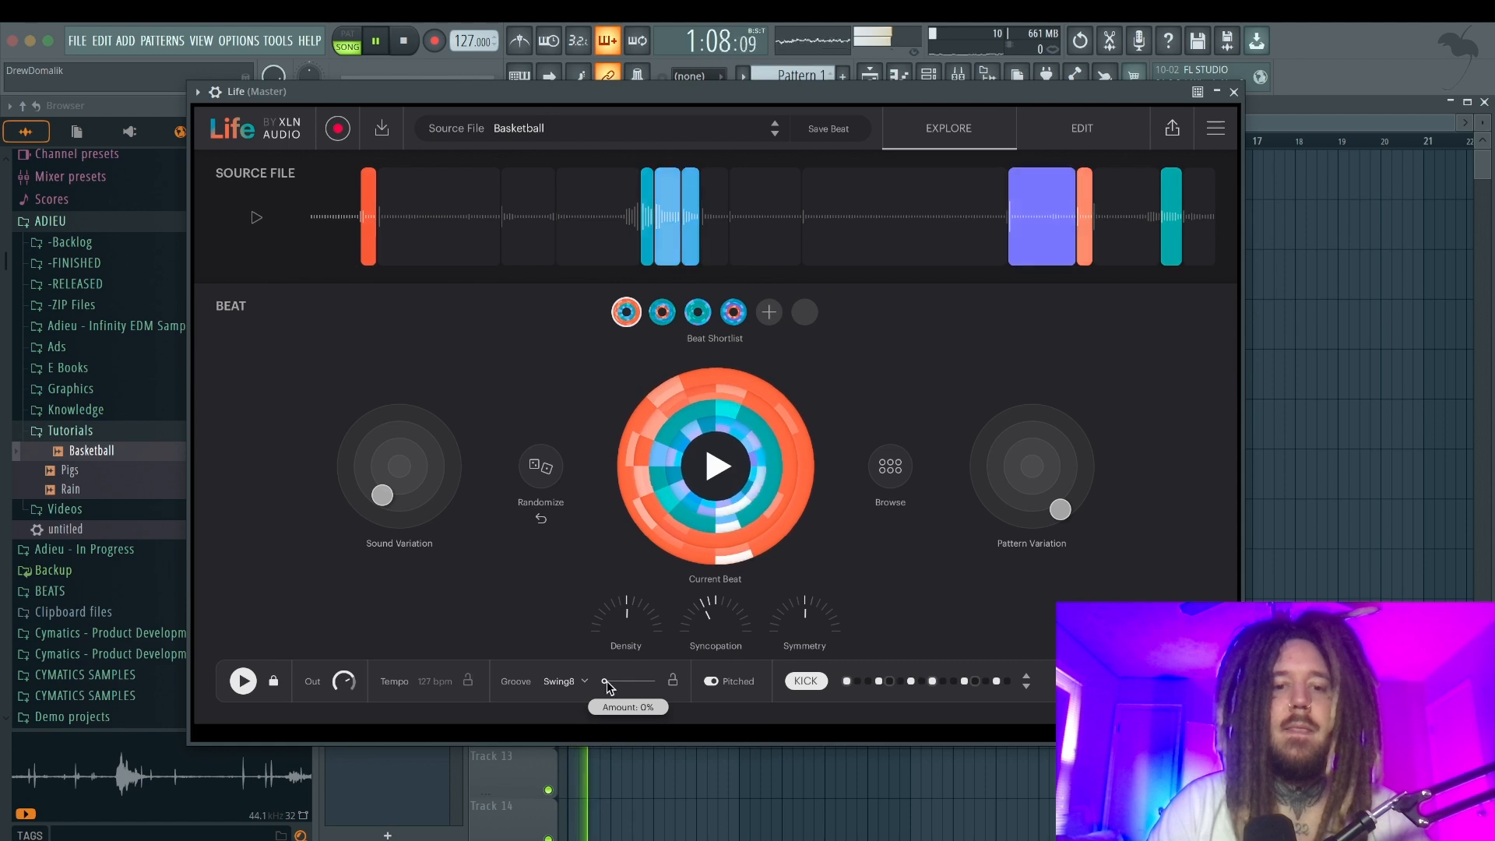
key("space")
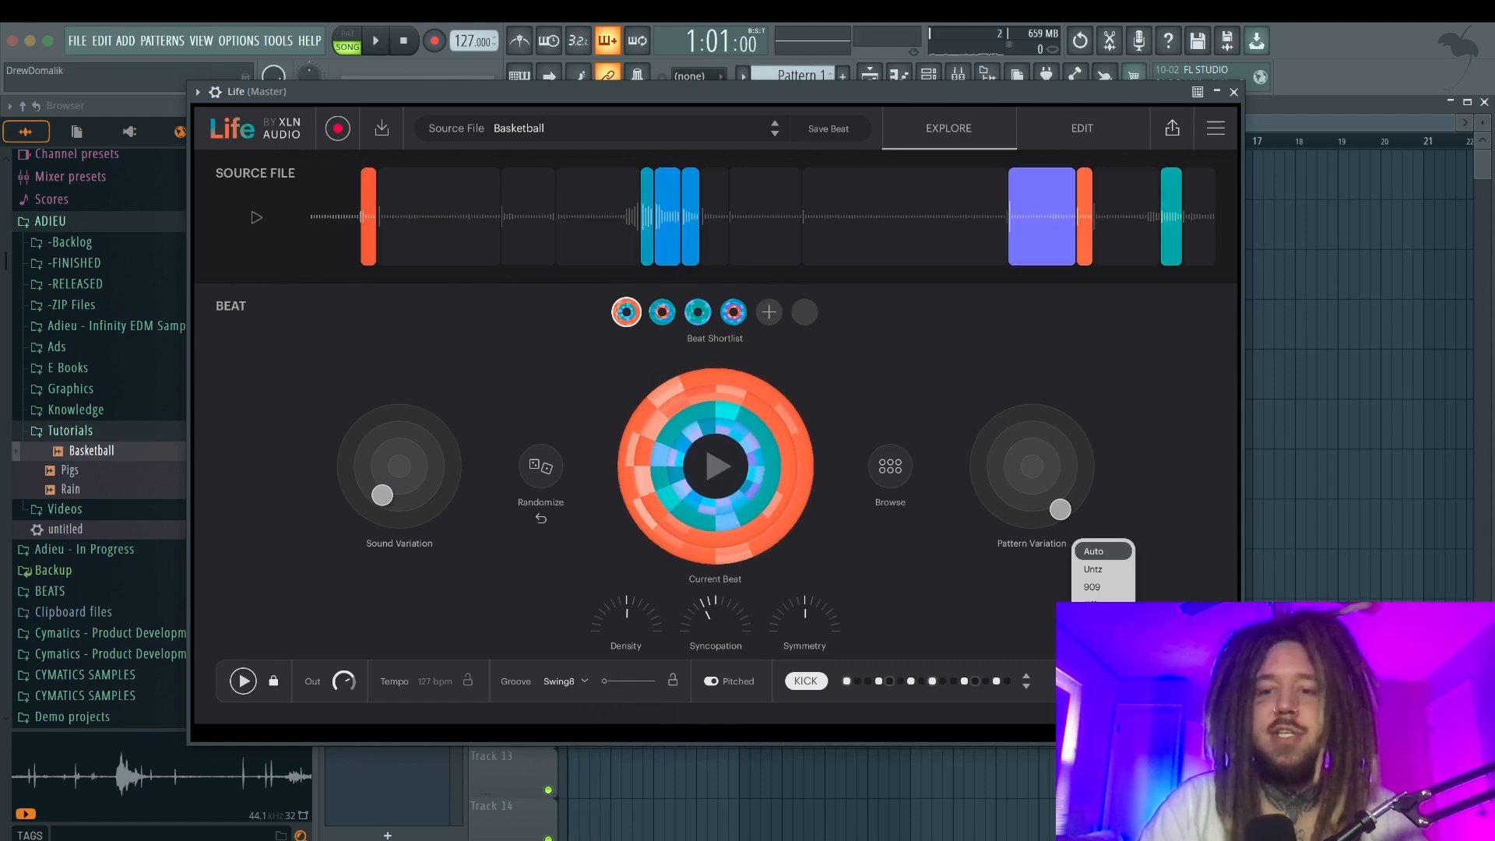
Choose Untz for the Kicktronome with a four-on-the-floor pattern and audition it under the beat.
left_click(1103, 569)
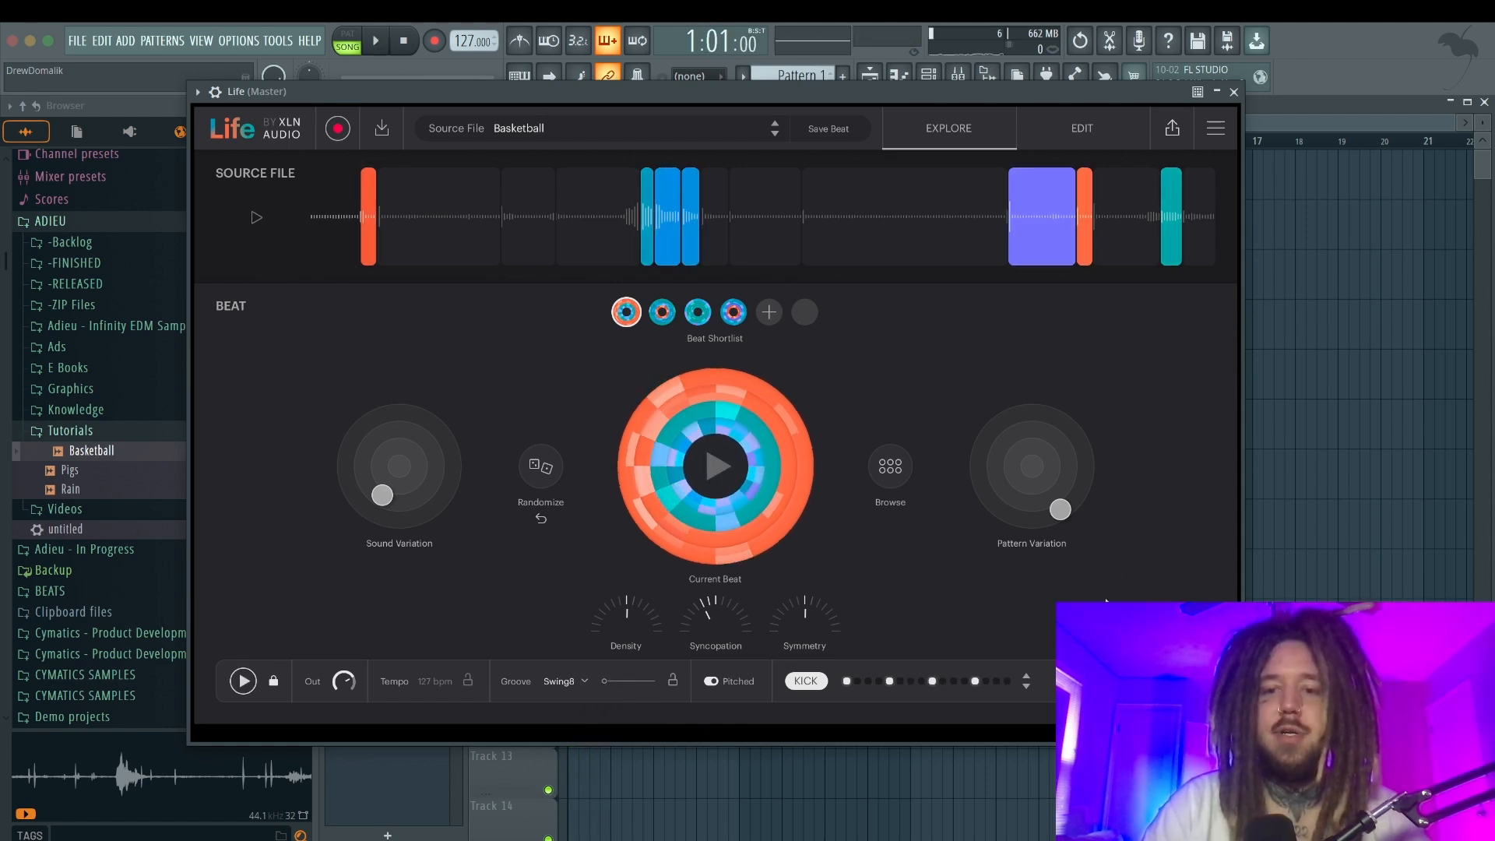
key("space")
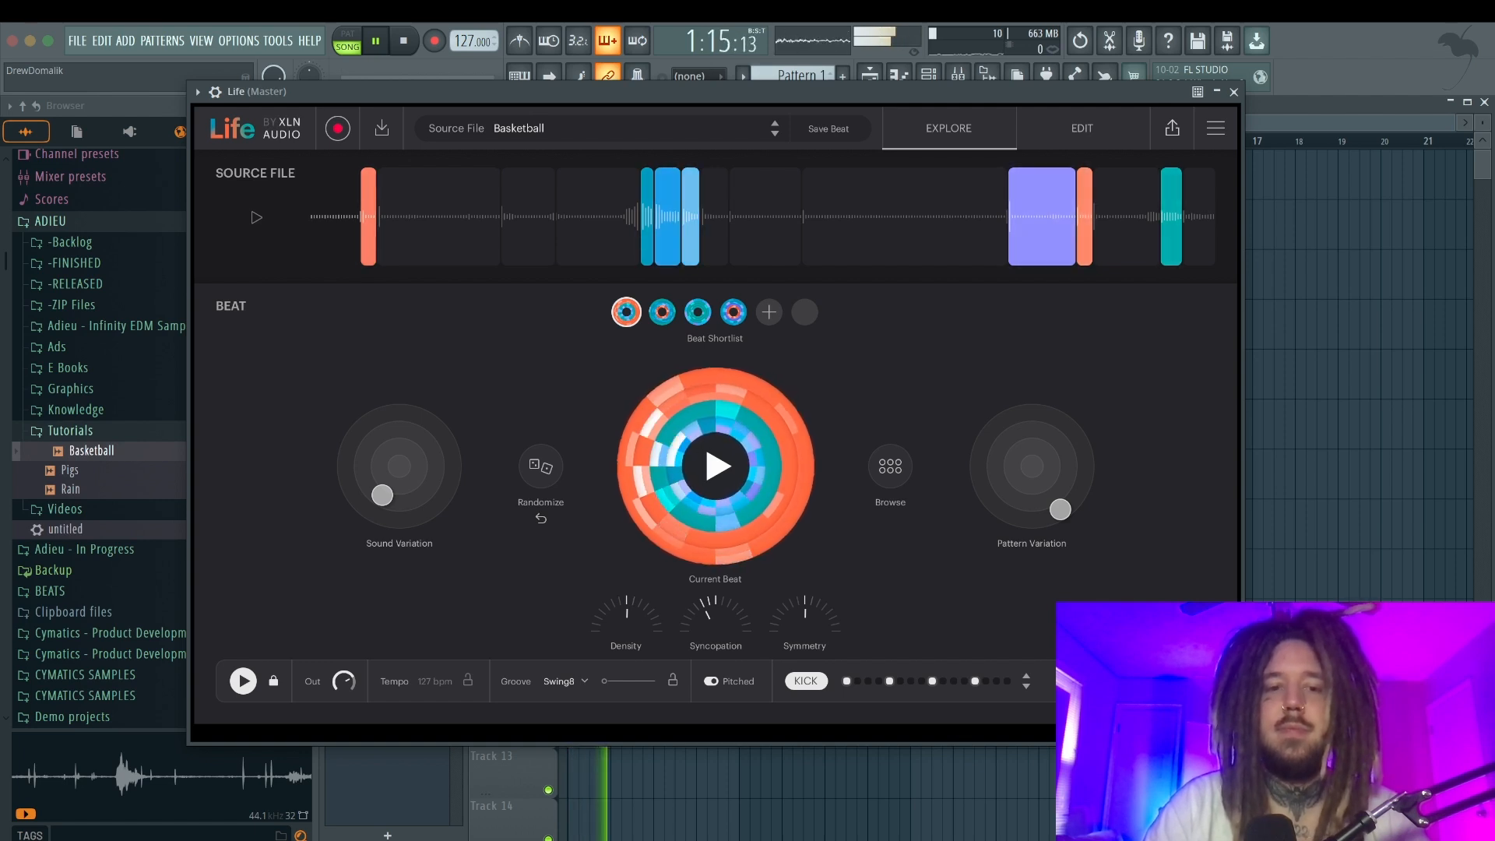
key("space")
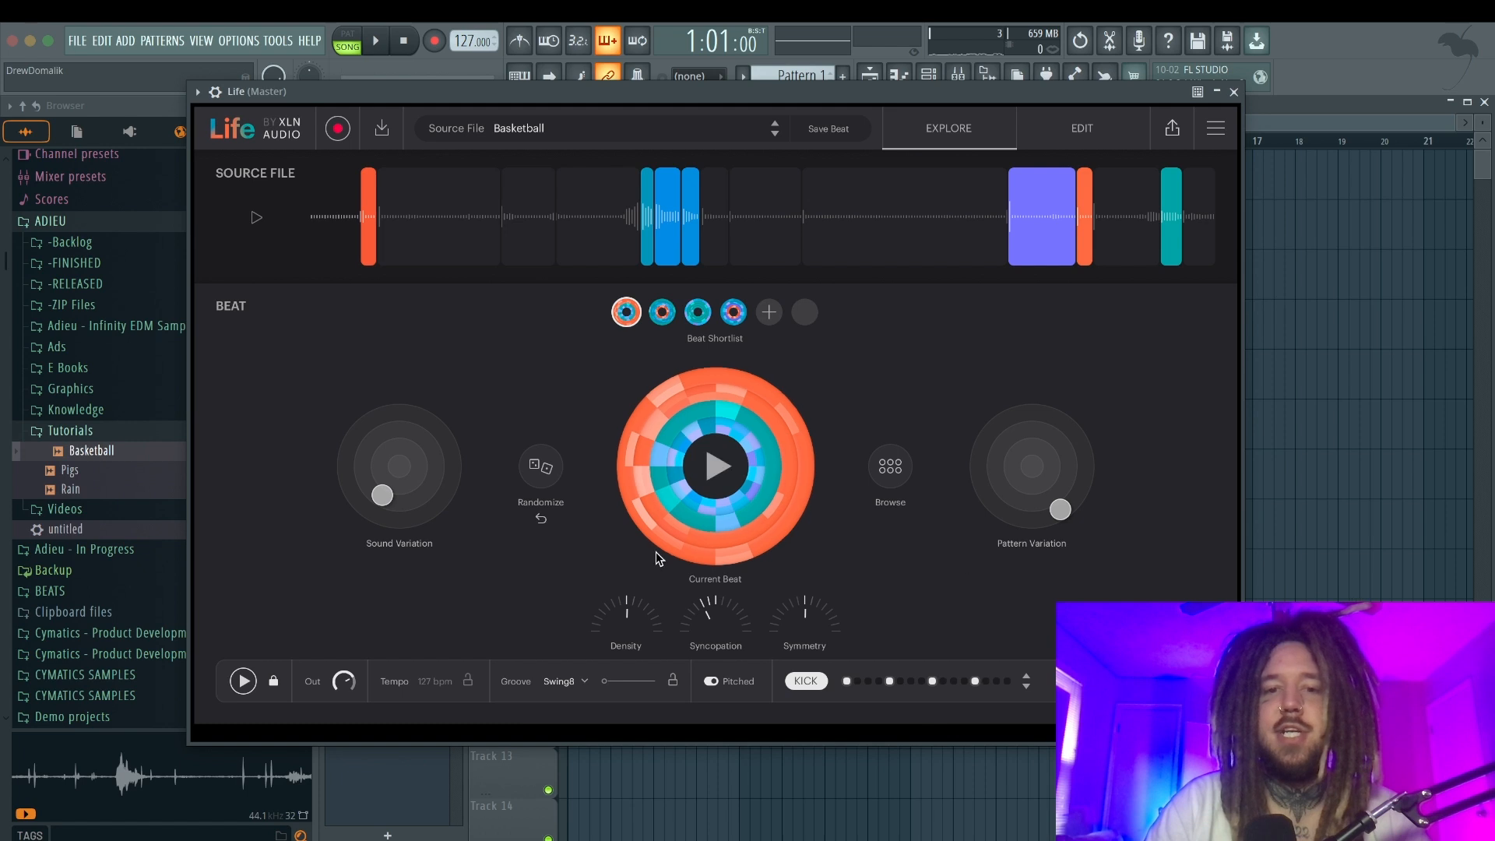
Audition the second and third shortlisted beats synced to the host tempo, and return to the first beat with the Kicktronome turned off.
left_click(658, 320)
key("space")
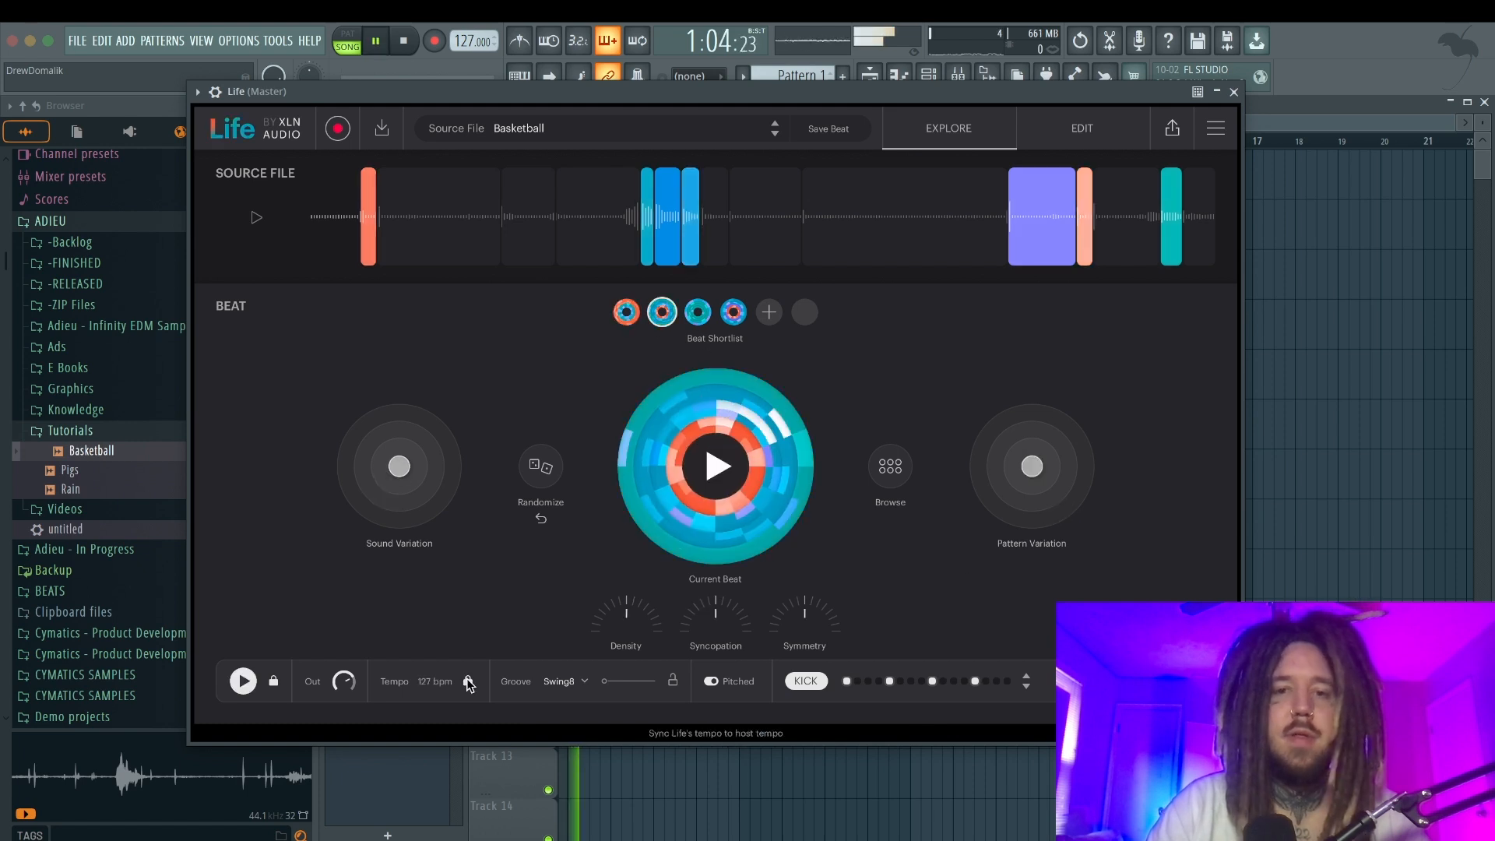
left_click(699, 316)
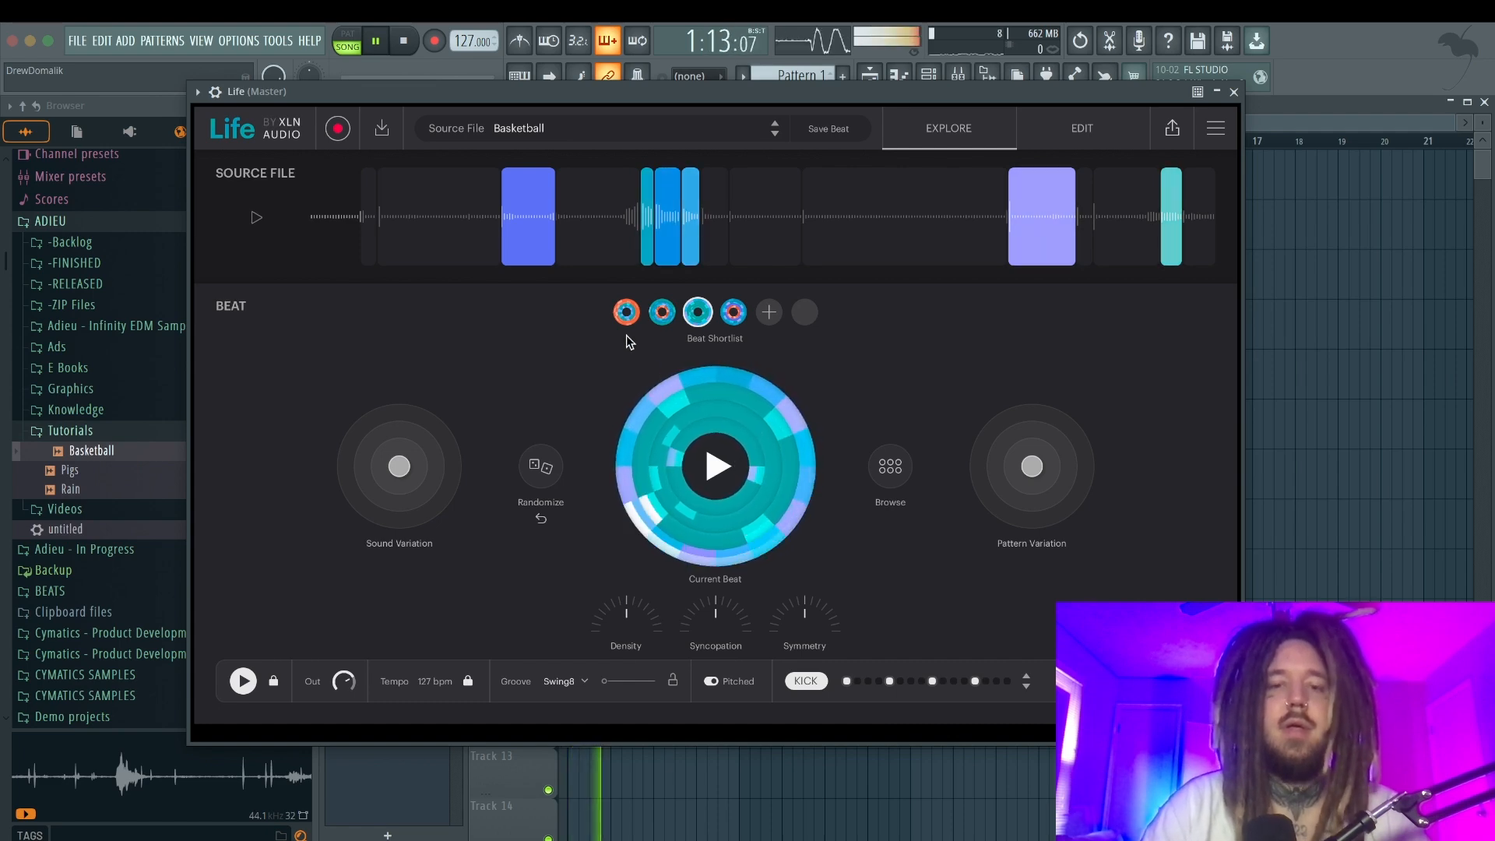
left_click(522, 508)
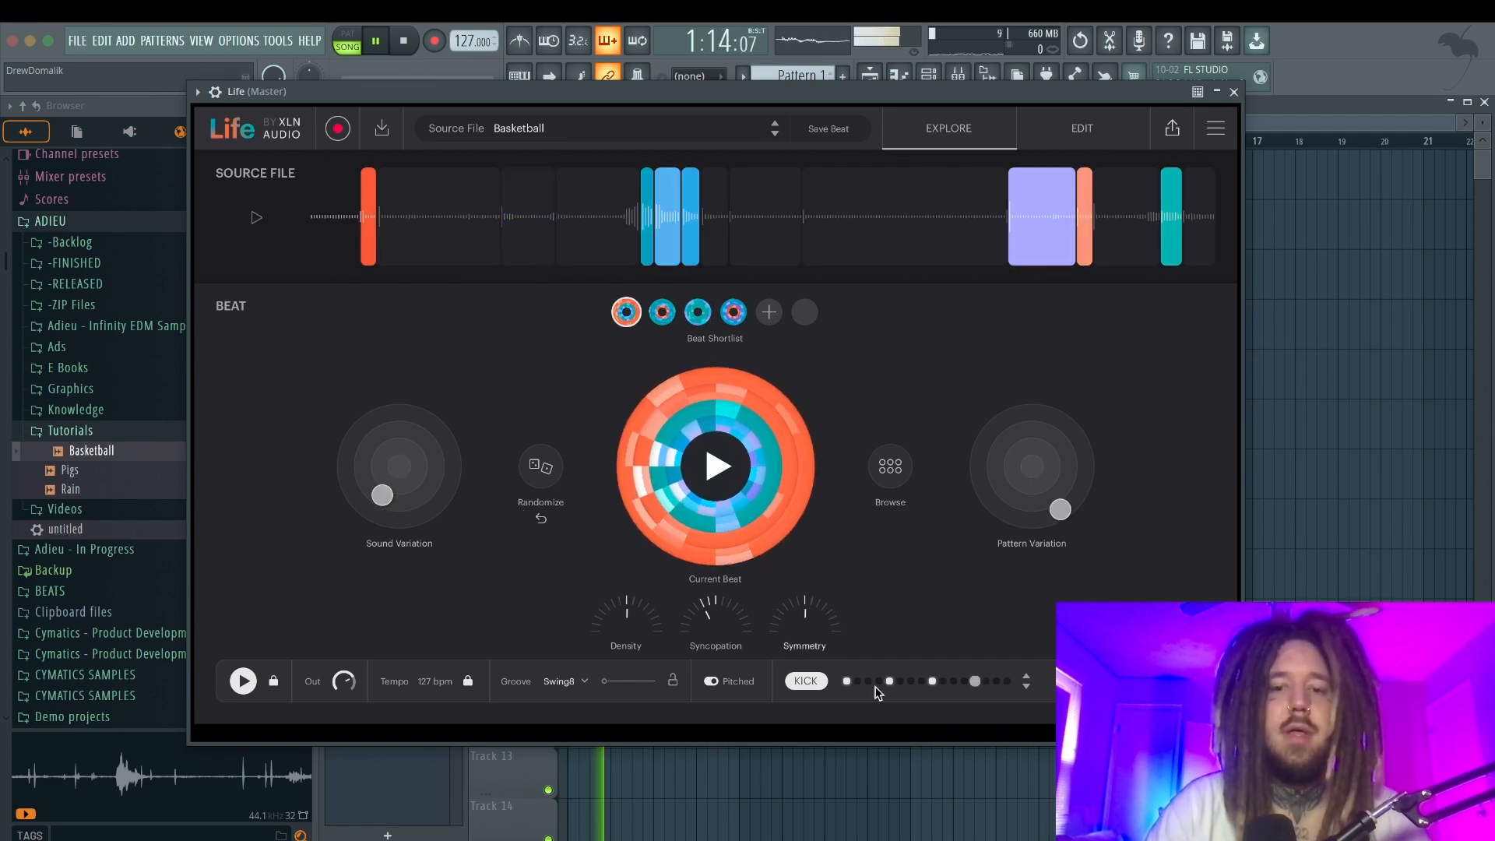
left_click(818, 685)
key("space")
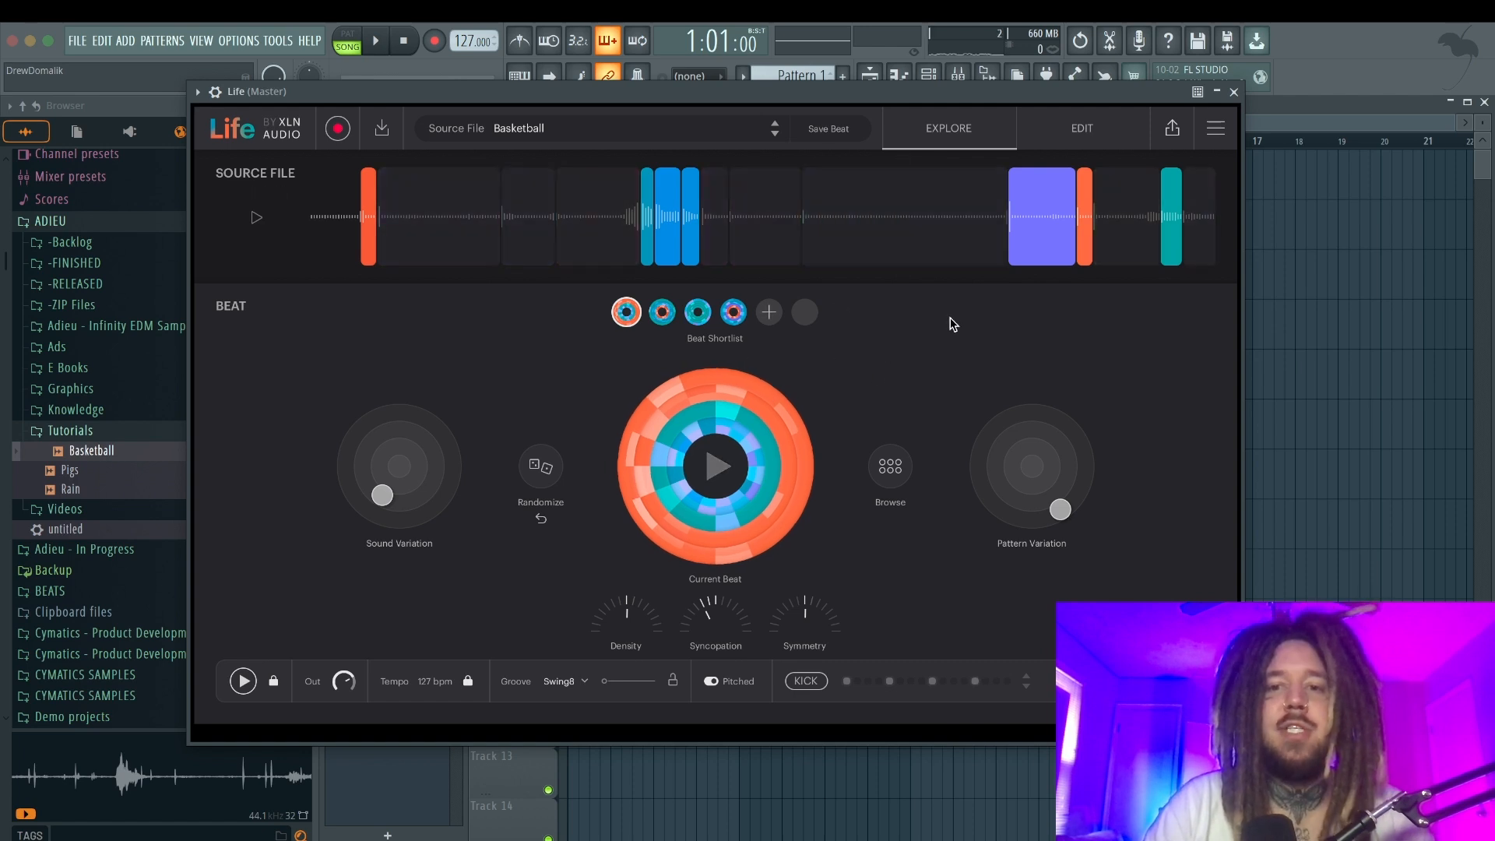
Open the first beat for editing and listen to lane 4 soloed, both alone and together with a soloed lane 3.
left_click(1083, 131)
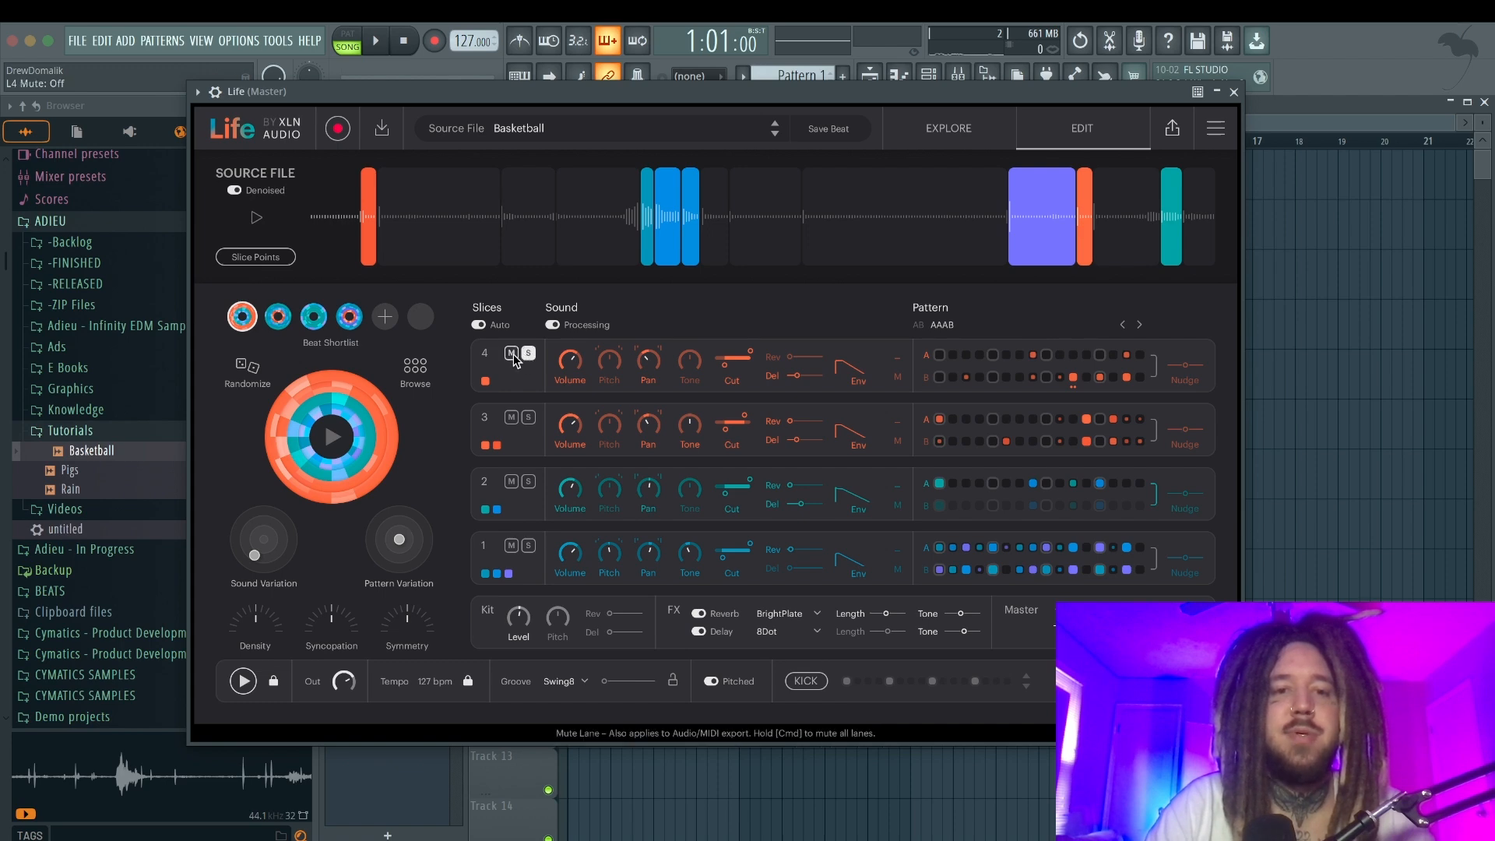
key("space")
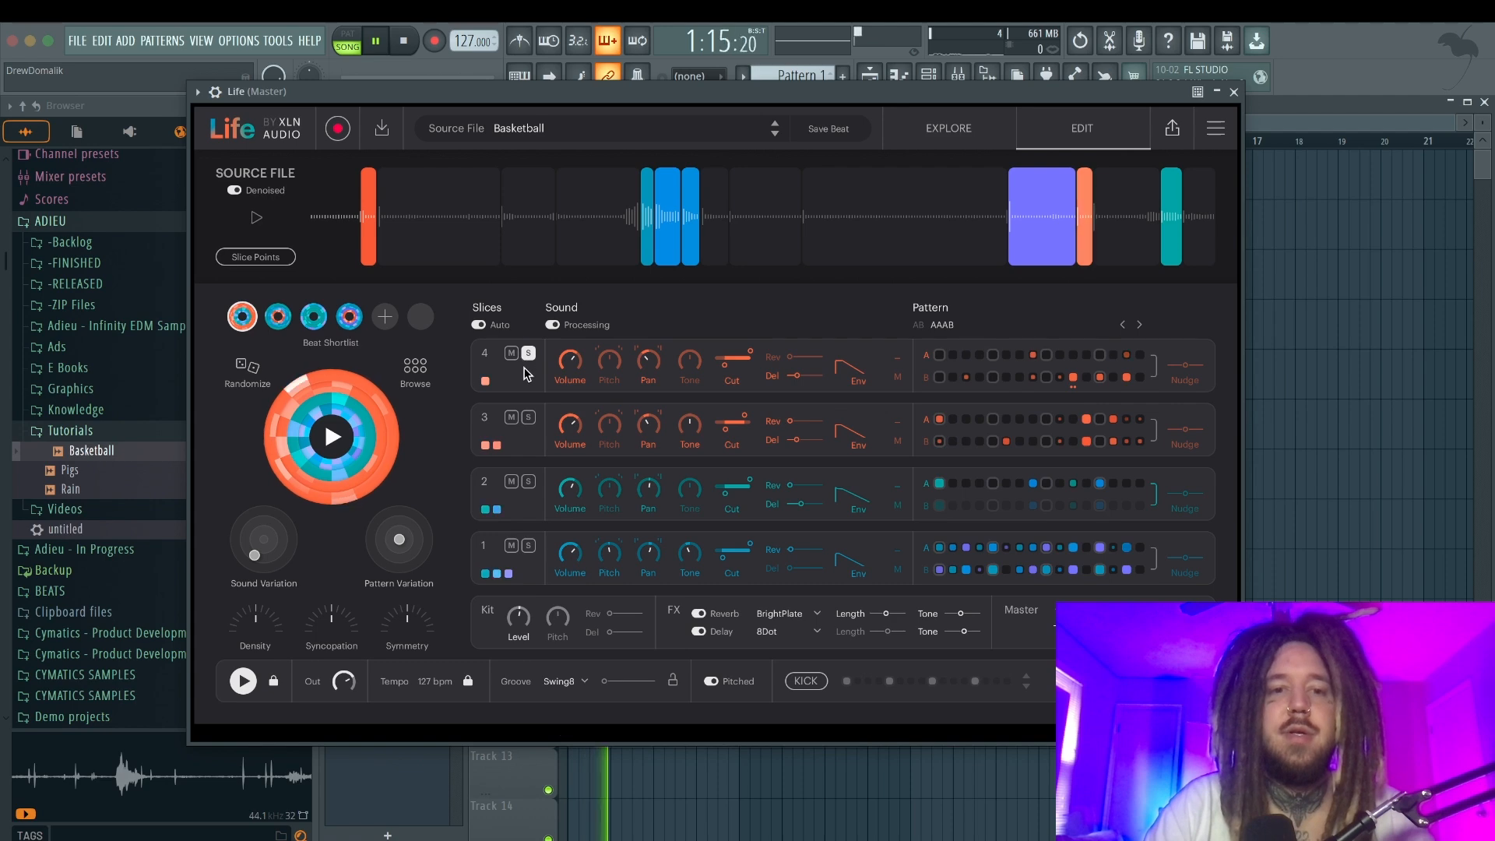
left_click(527, 418)
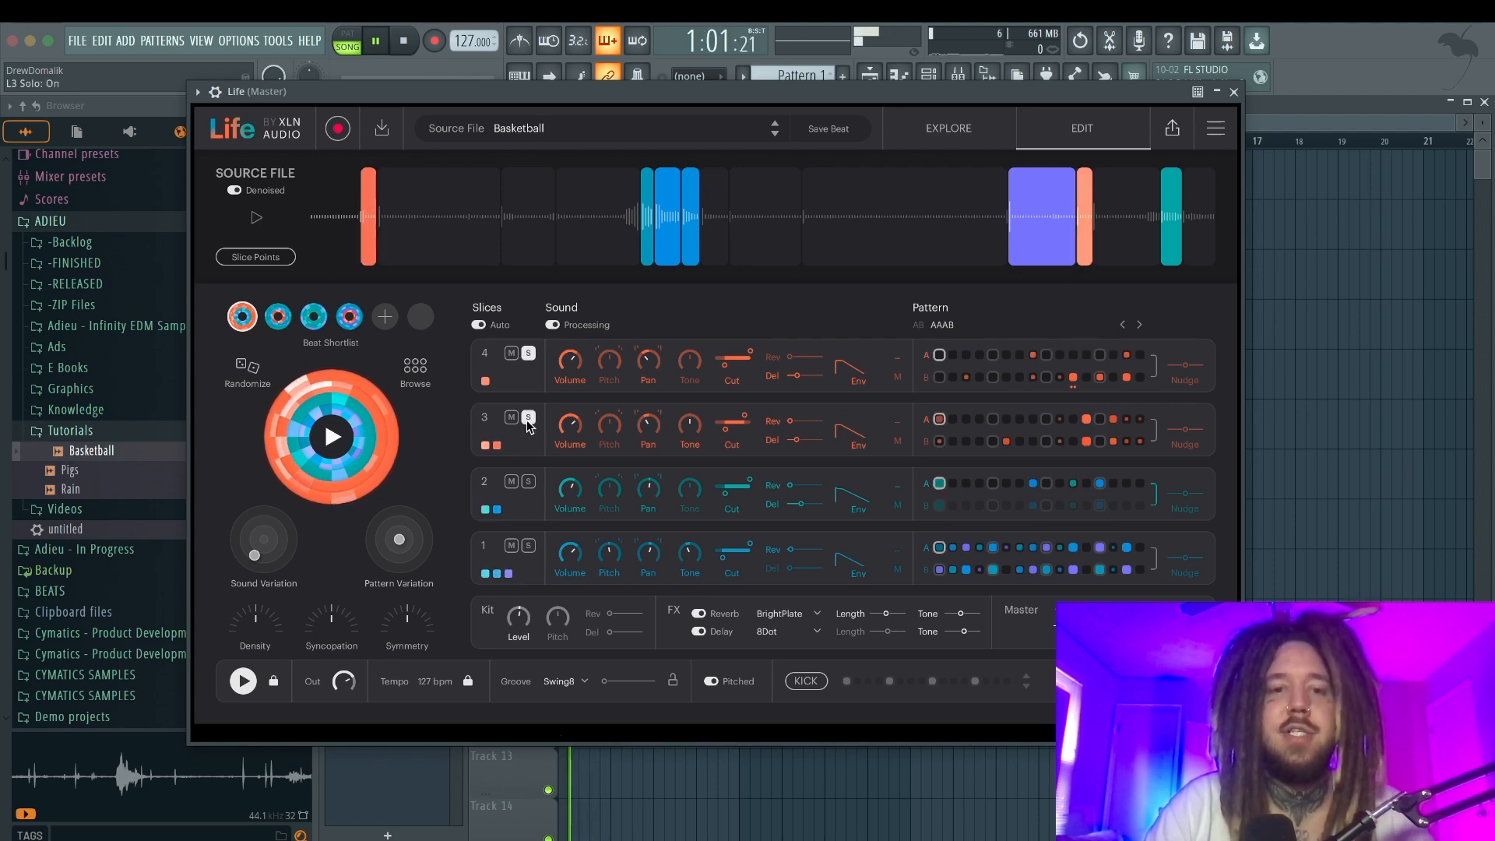
left_click(528, 418)
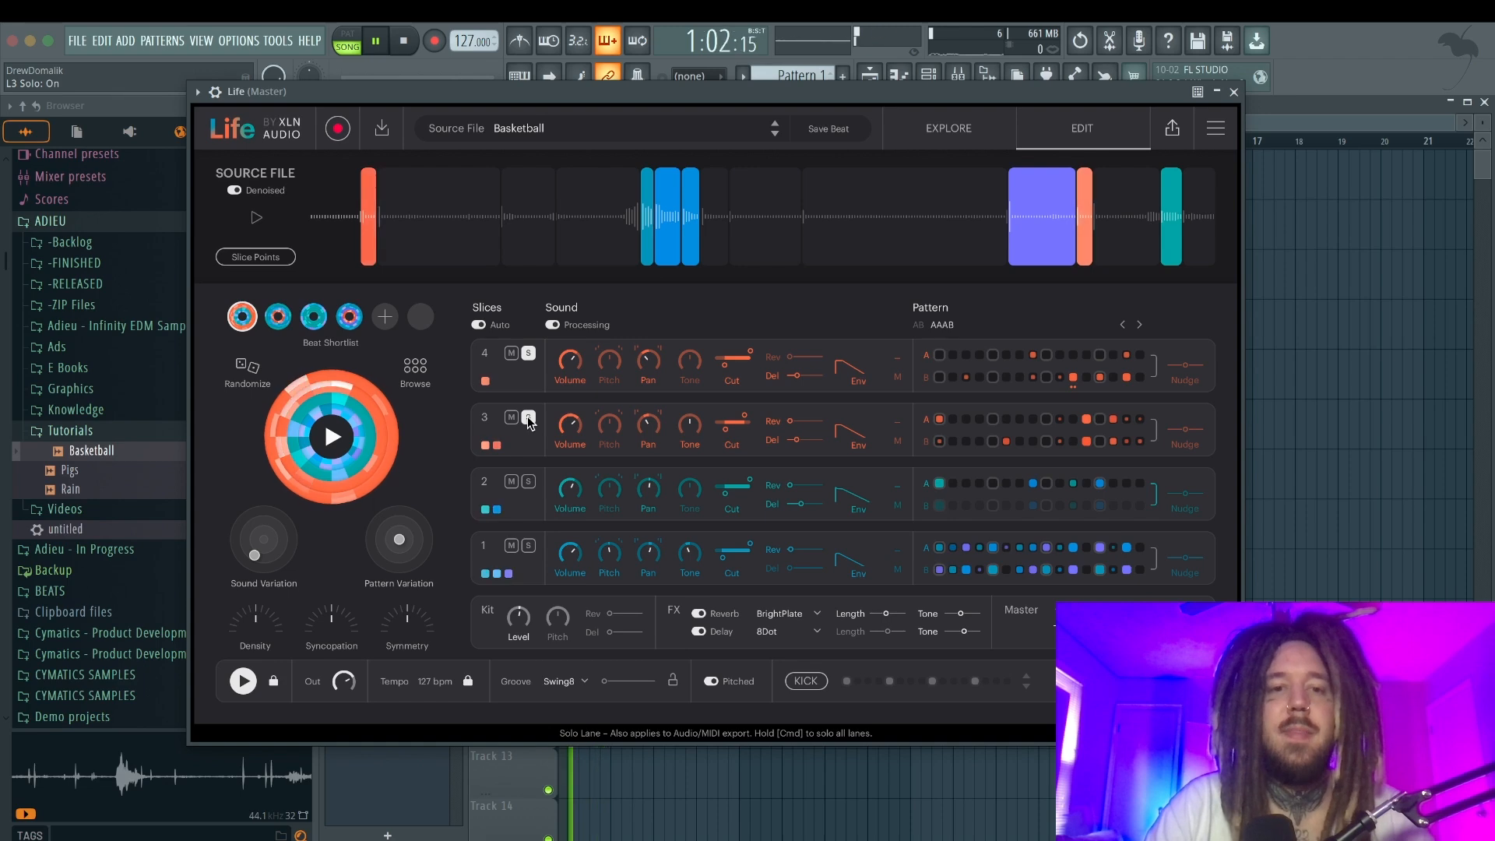
key("space")
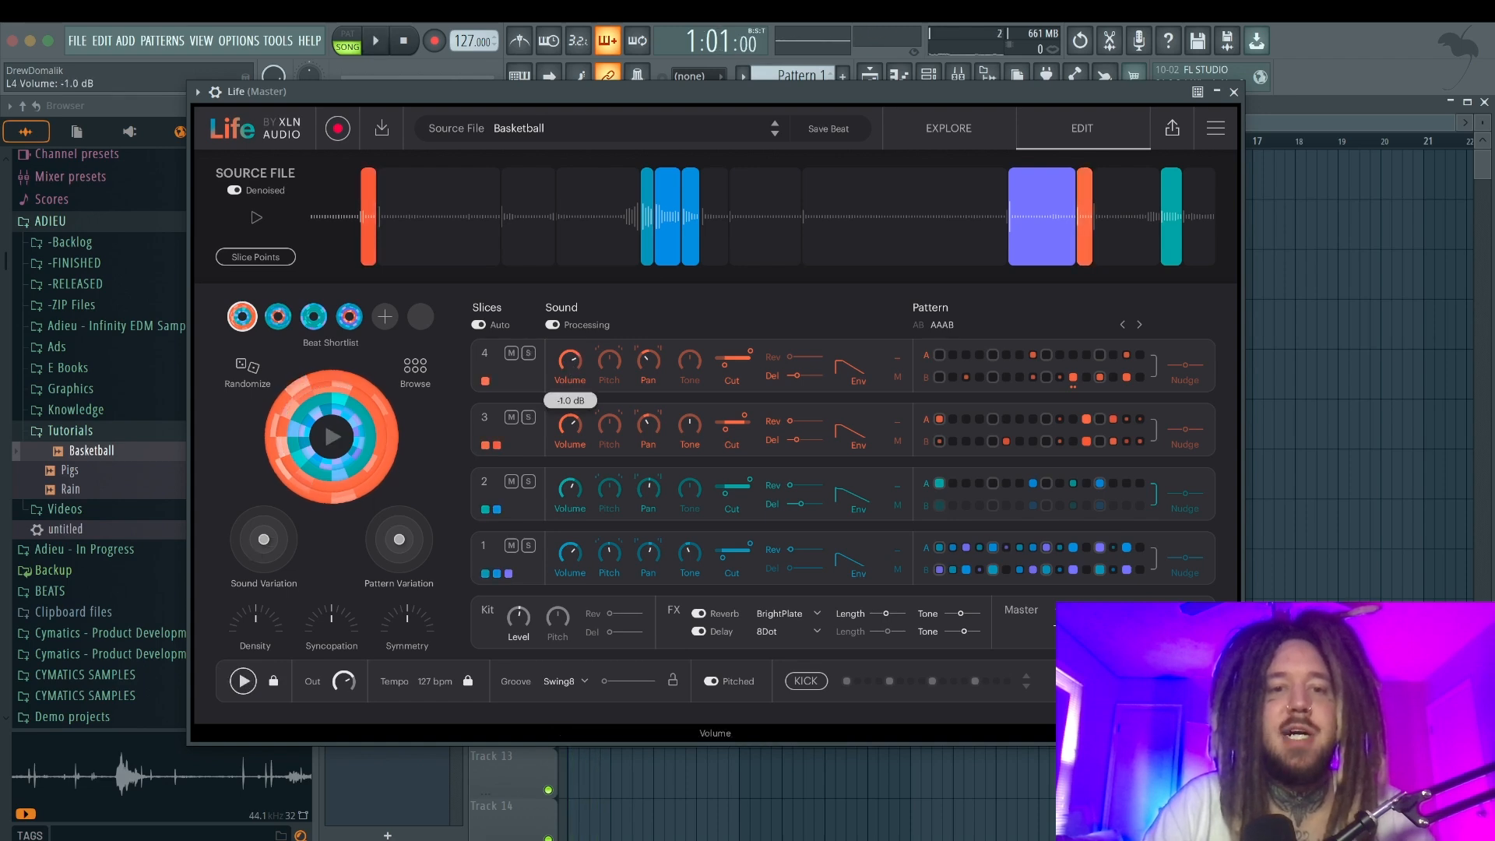
Test soloed lane 4's pitch at 10.0 st and -4.0 st during playback, and center its pan at 0%.
left_click_drag(570, 360, 610, 353)
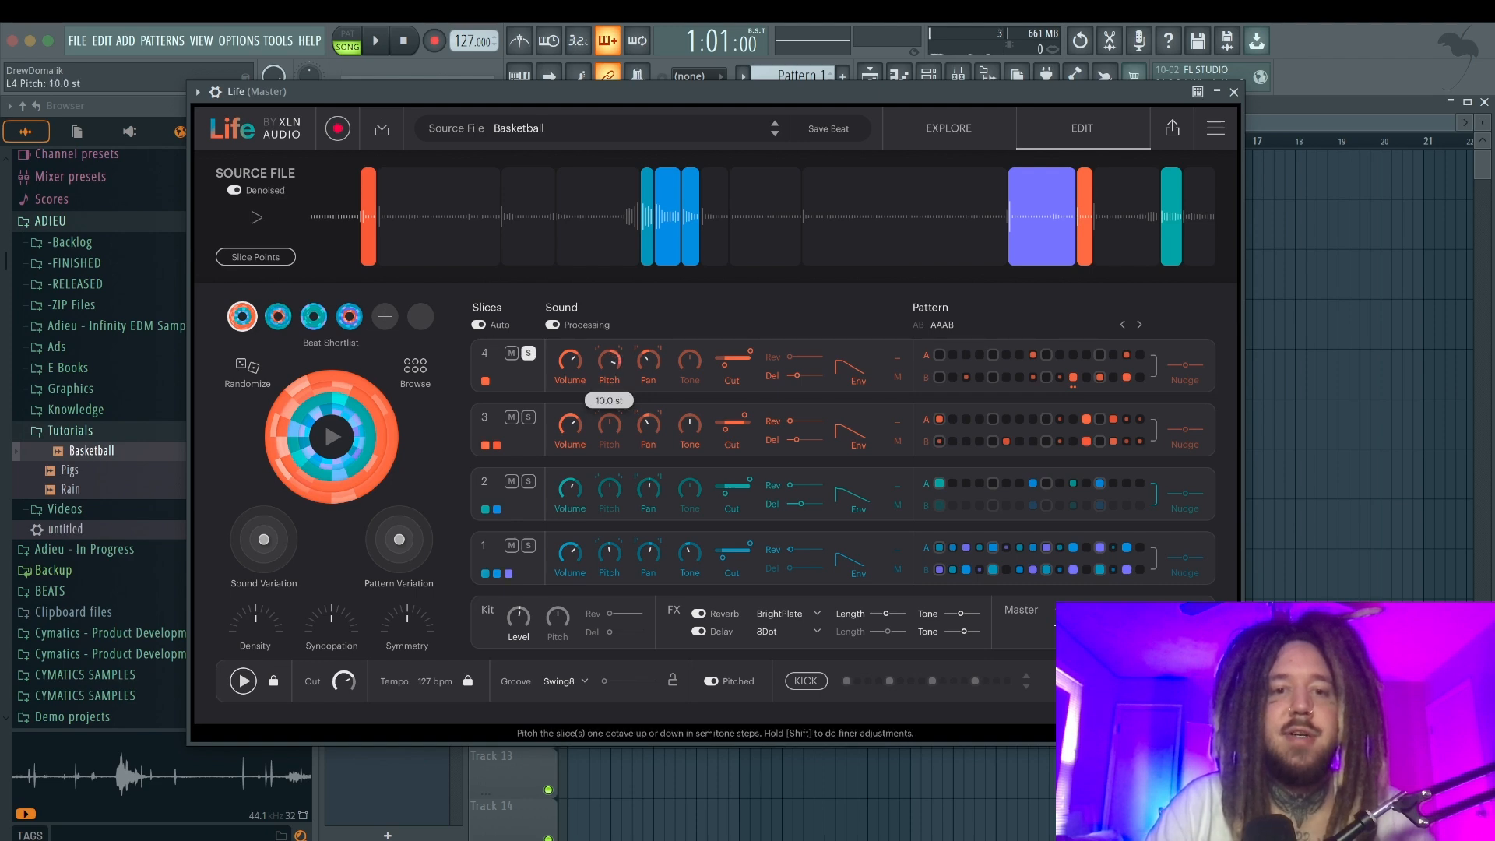
key("space")
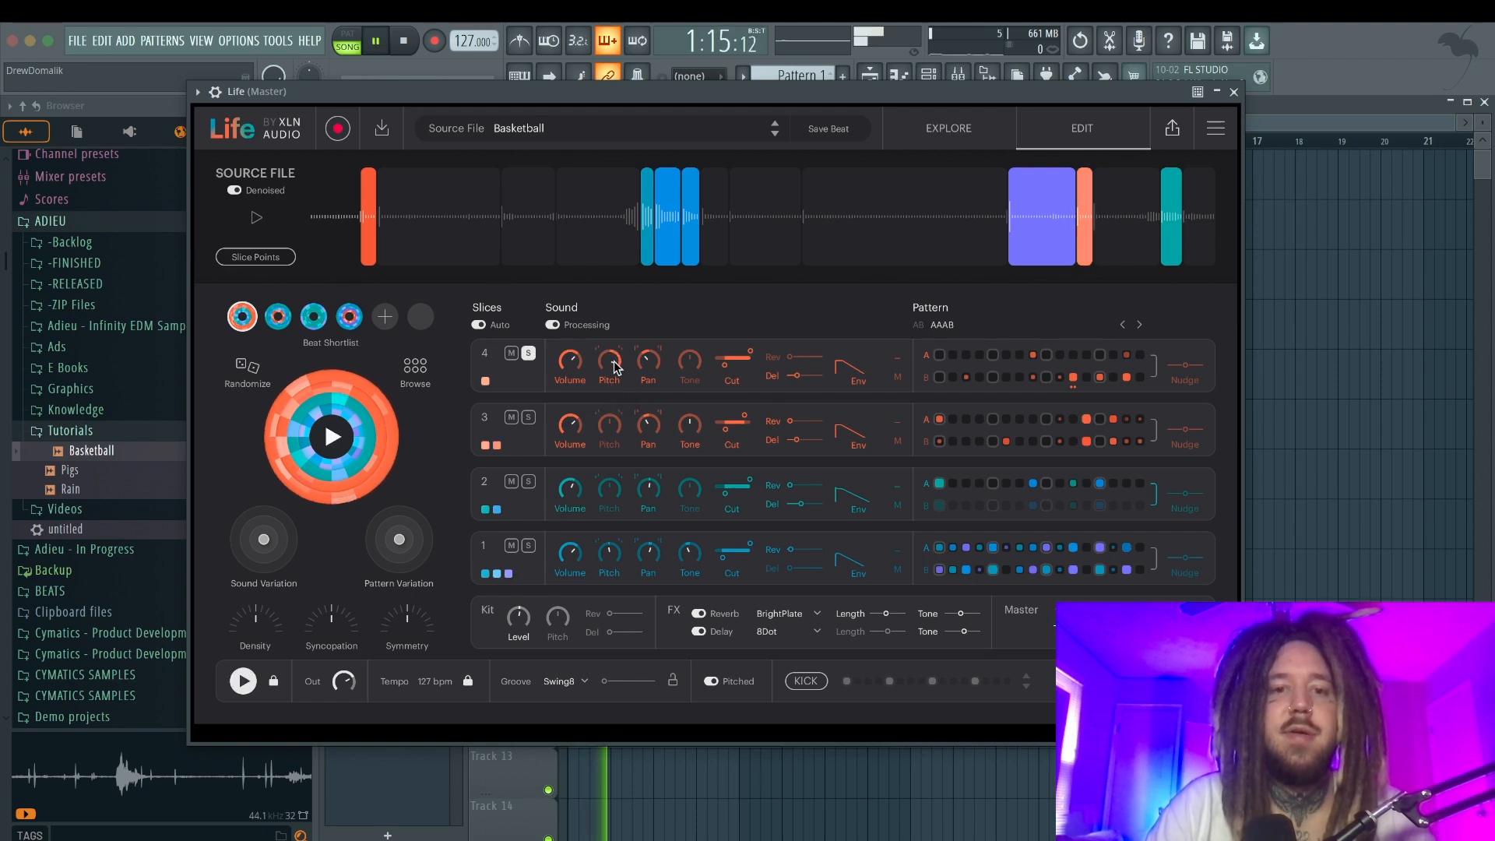
mouse_move(612, 363)
left_mouse_down()
mouse_move(612, 339)
mouse_move(614, 366)
left_mouse_up()
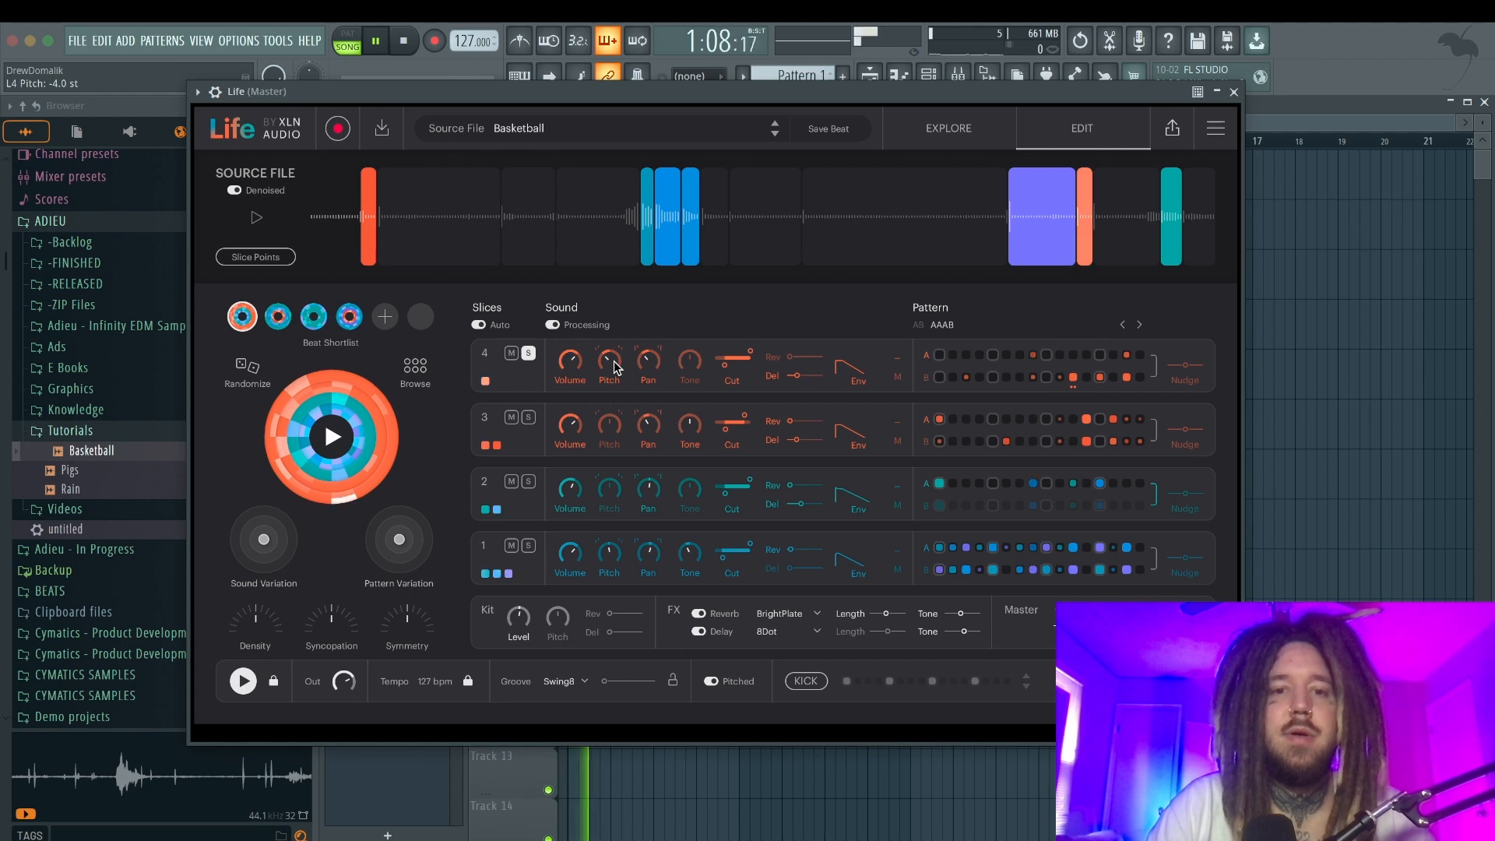
key("space")
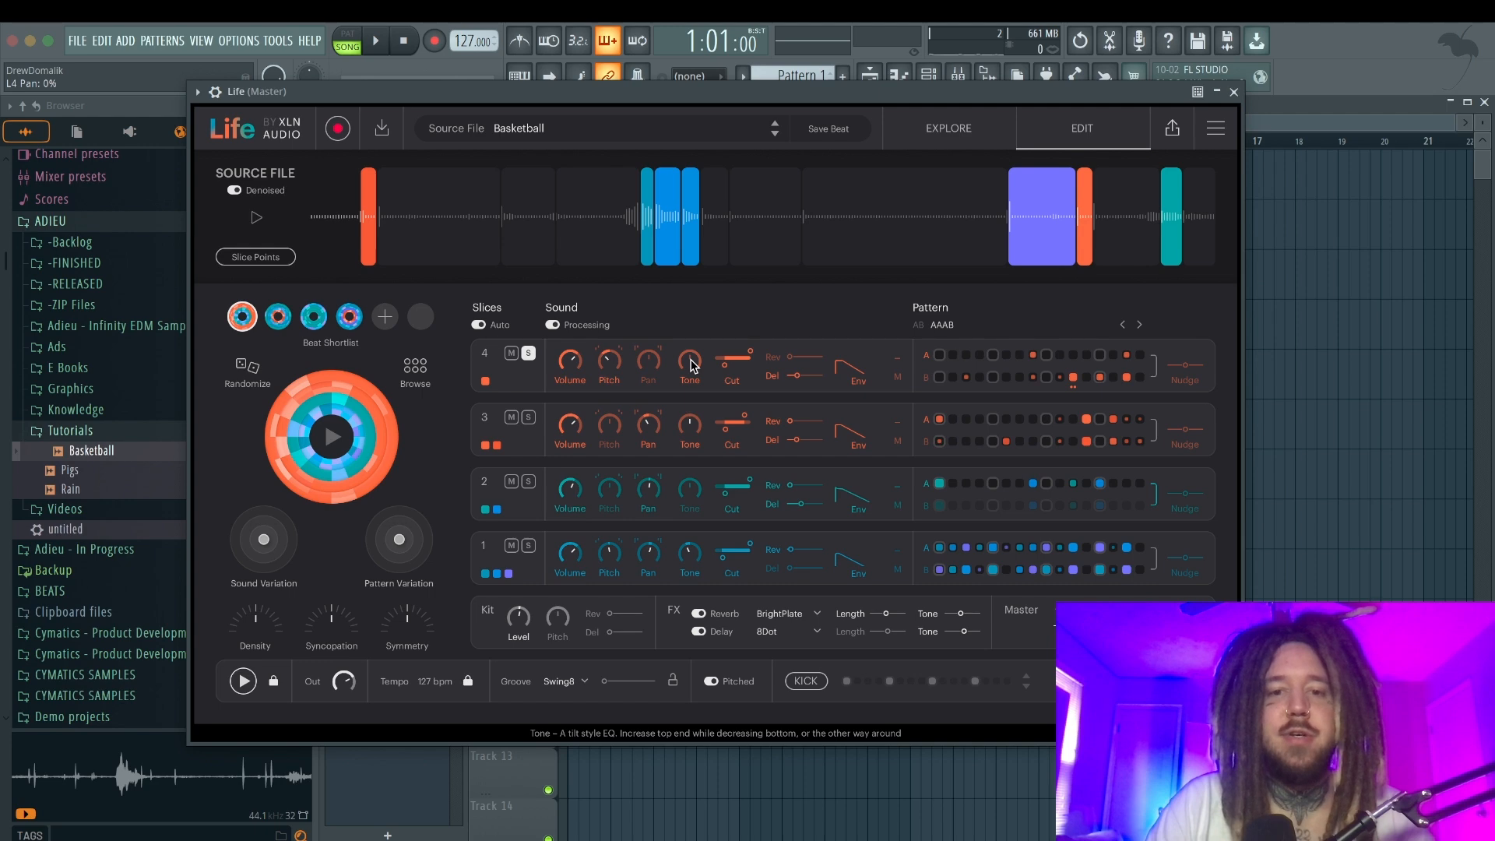
Lower lane 4's tone to -10.0 dB during playback and narrow the frequency range of its cut filter.
key("space")
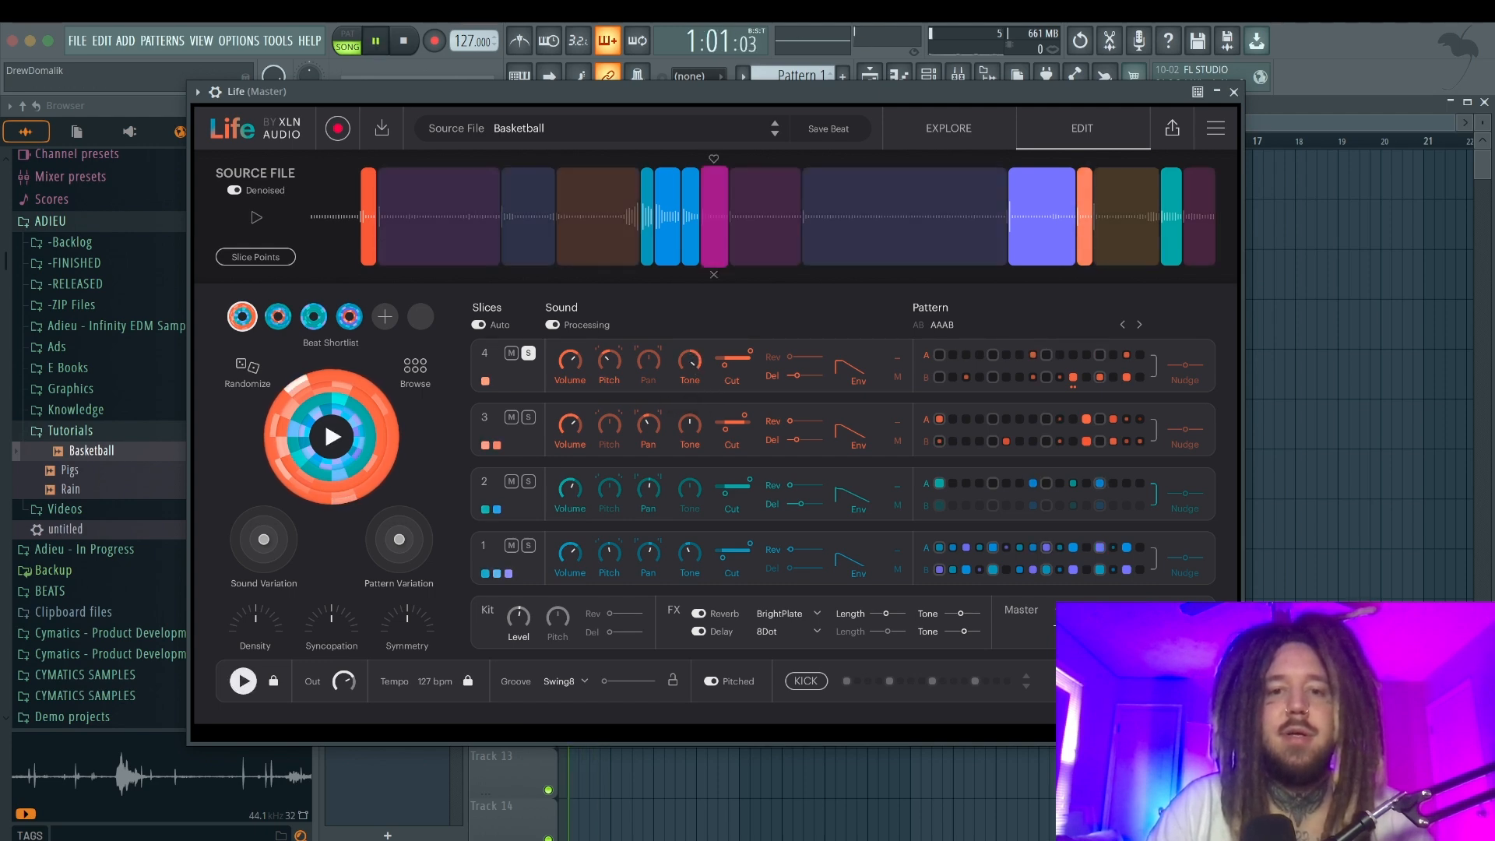
left_click_drag(692, 364, 698, 631)
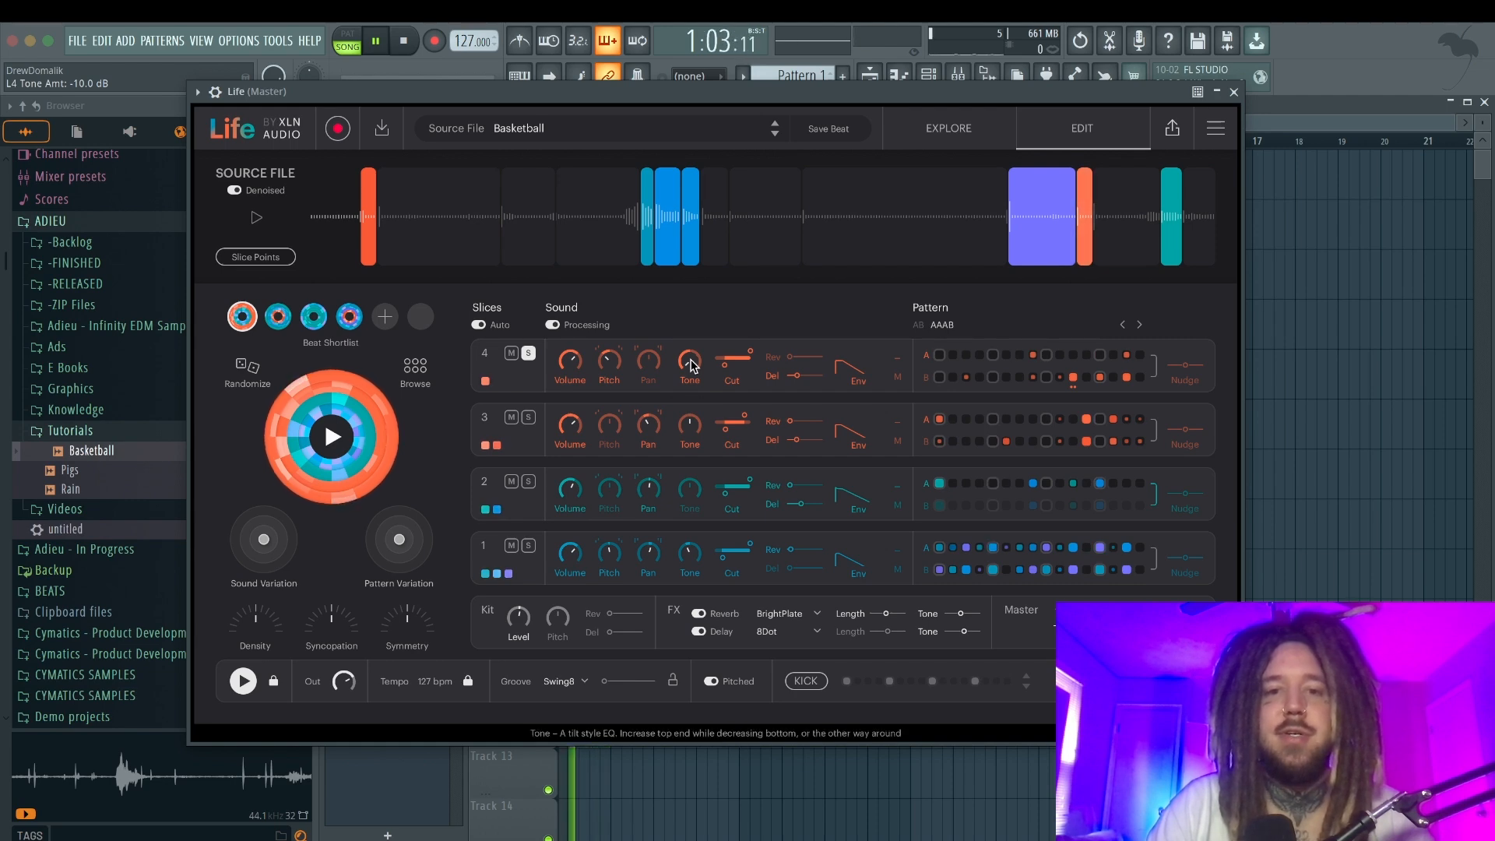
key("space")
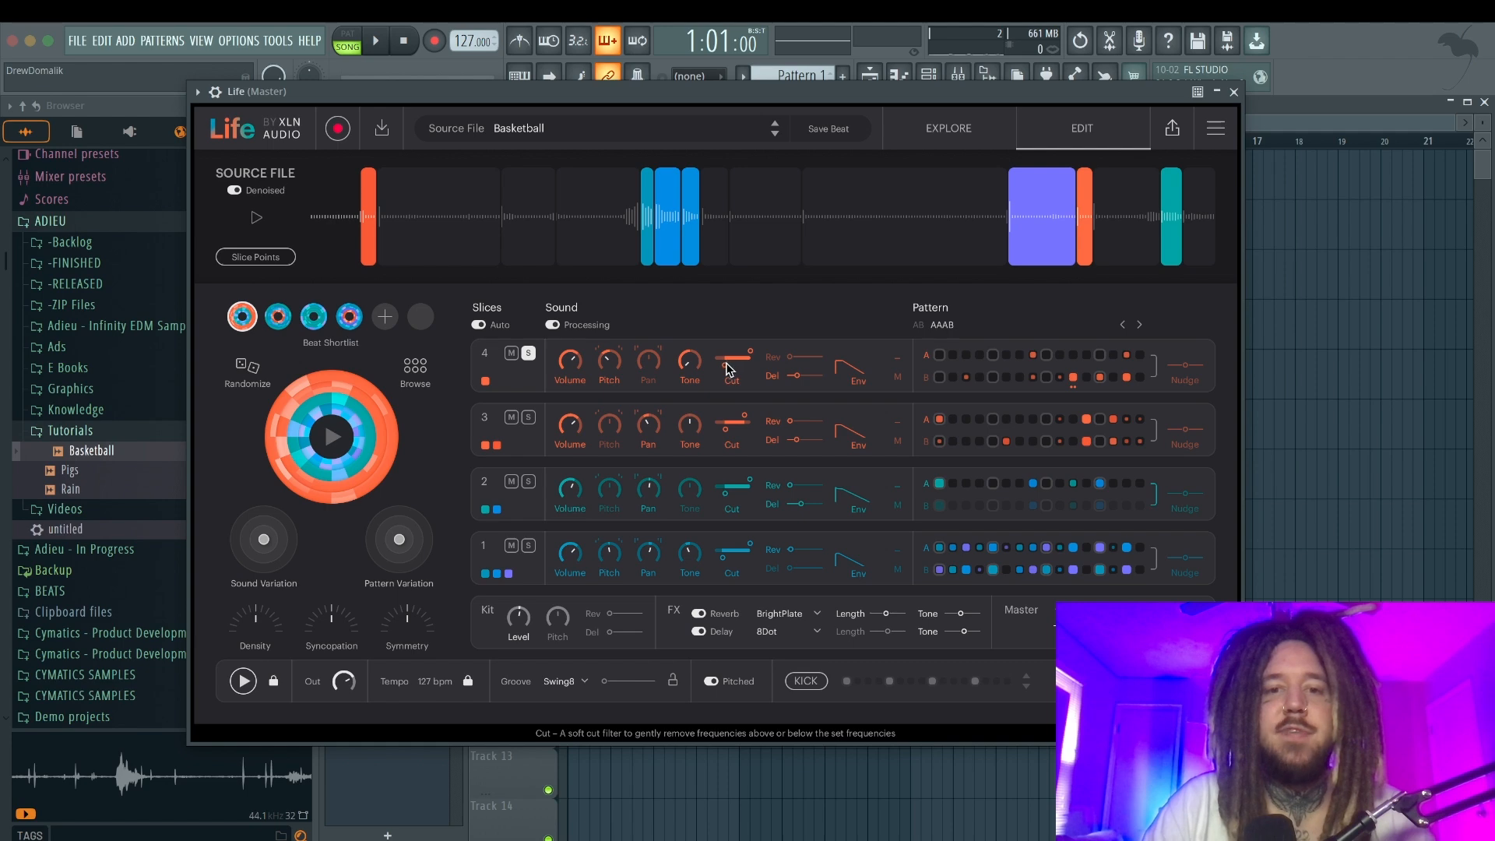
left_click_drag(726, 364, 742, 351)
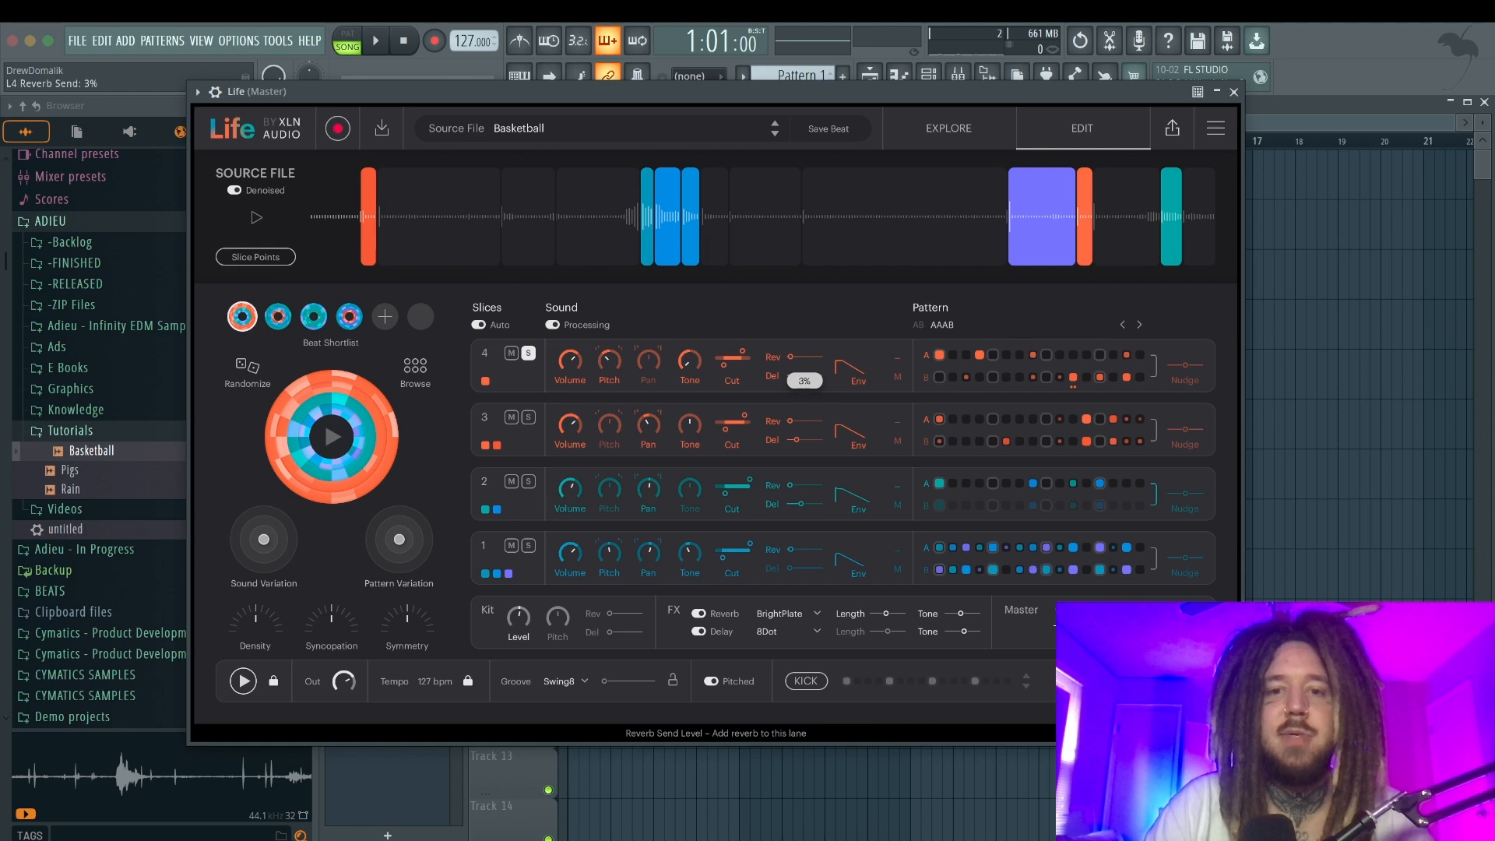
Test lane 4's reverb send at 100% during playback, bring it back down and set the delay send to 24%.
key("space")
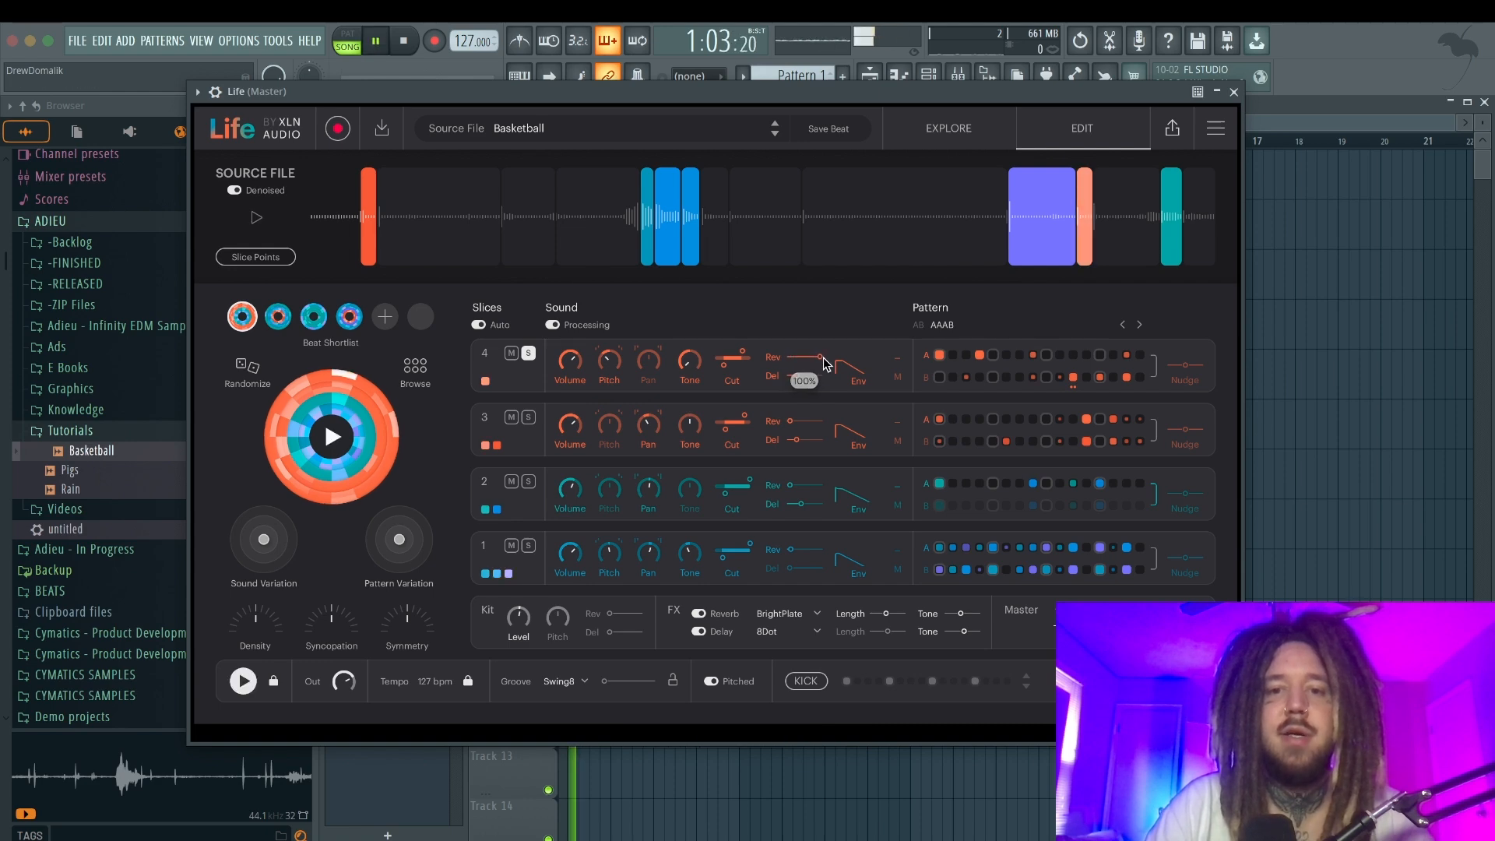
left_click_drag(824, 364, 797, 380)
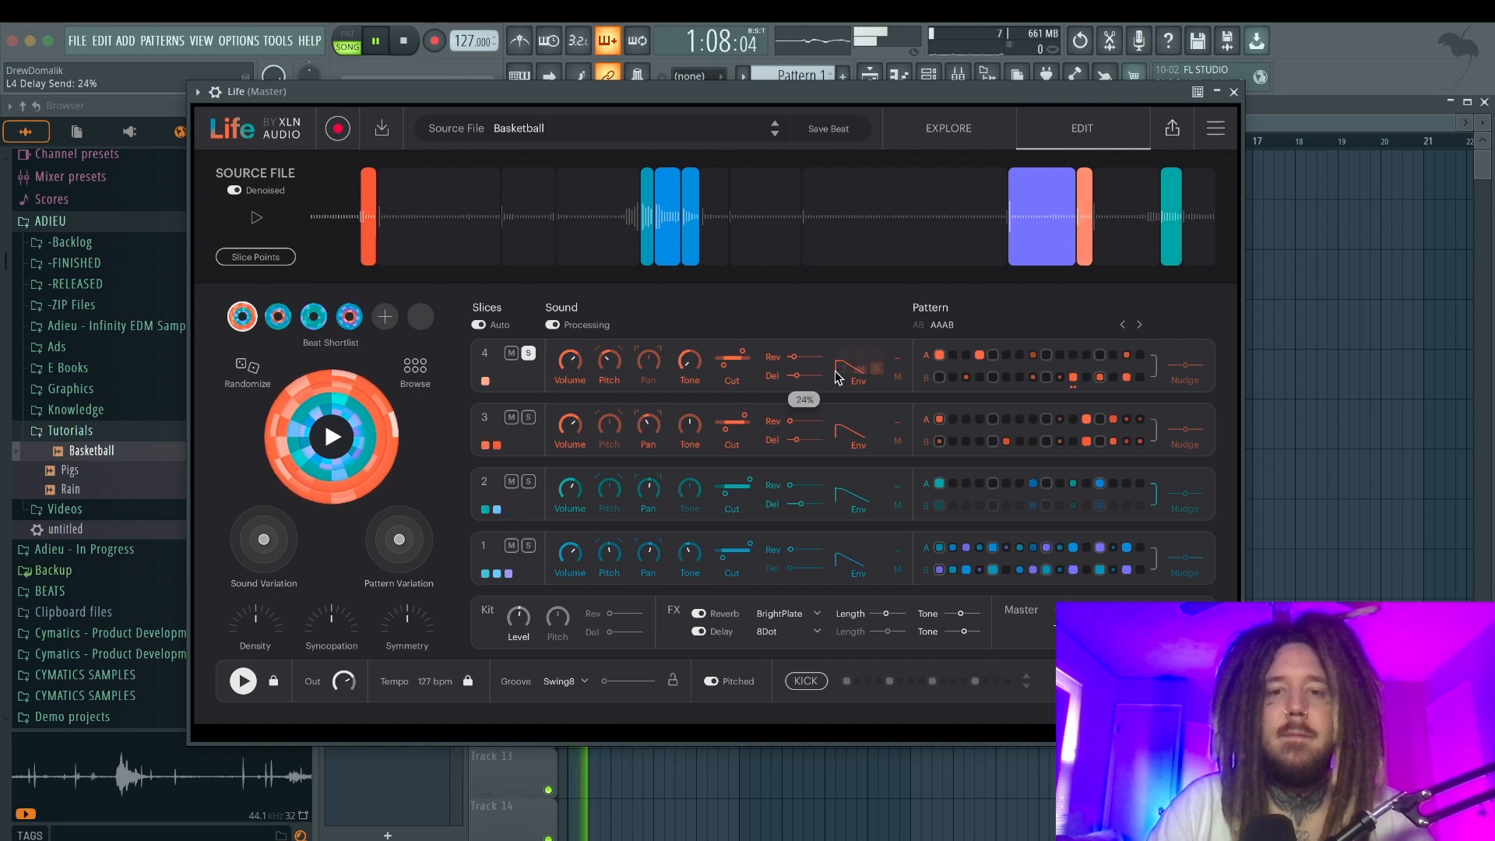
key("space")
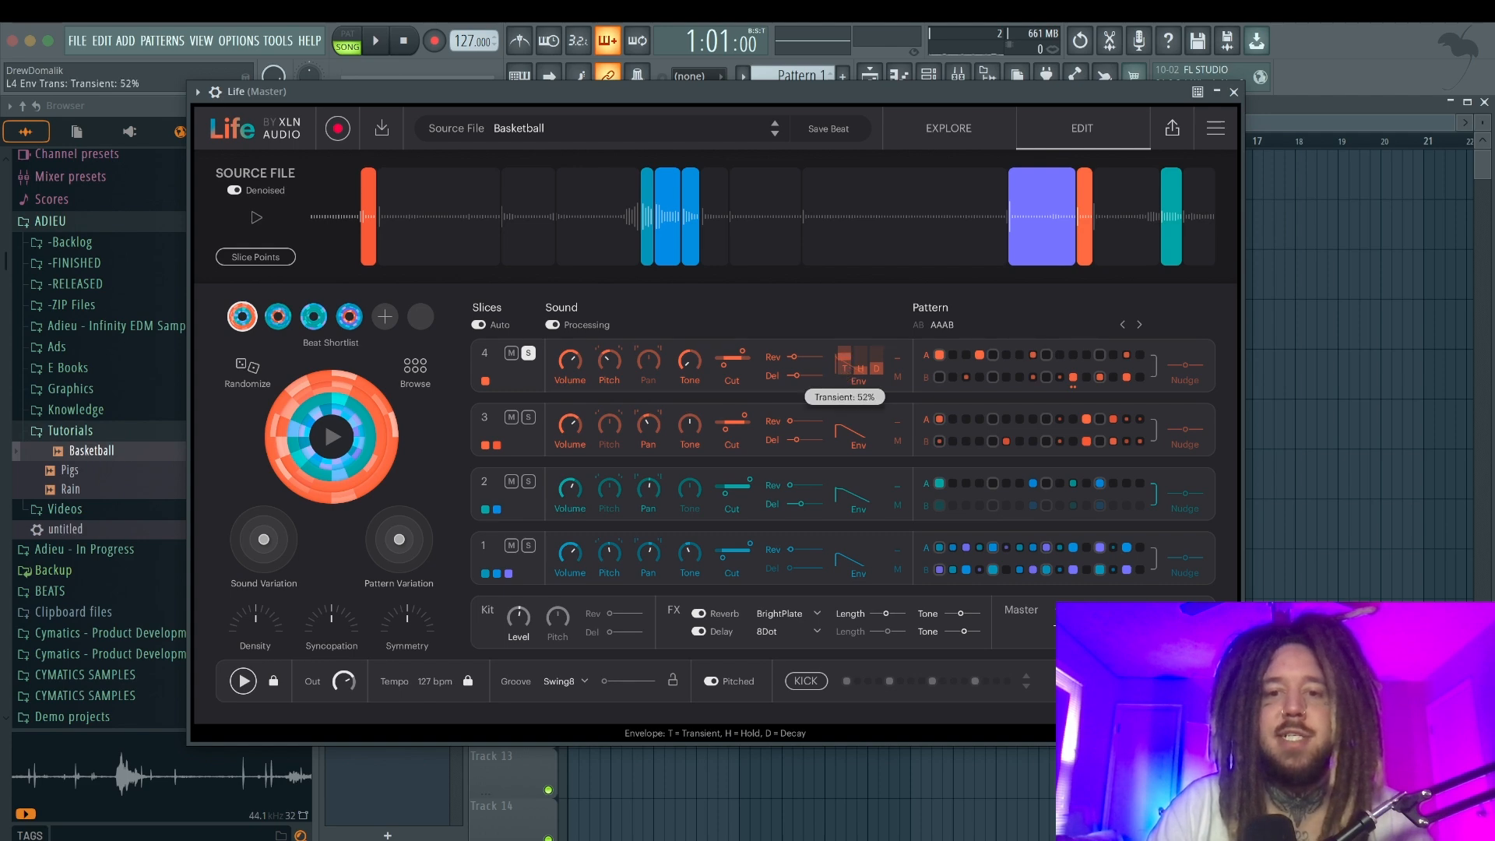
Shape lane 4's envelope during playback with a 70% transient, a hold time of about 957 ms and a longer decay.
key("space")
left_click_drag(845, 355, 843, 367)
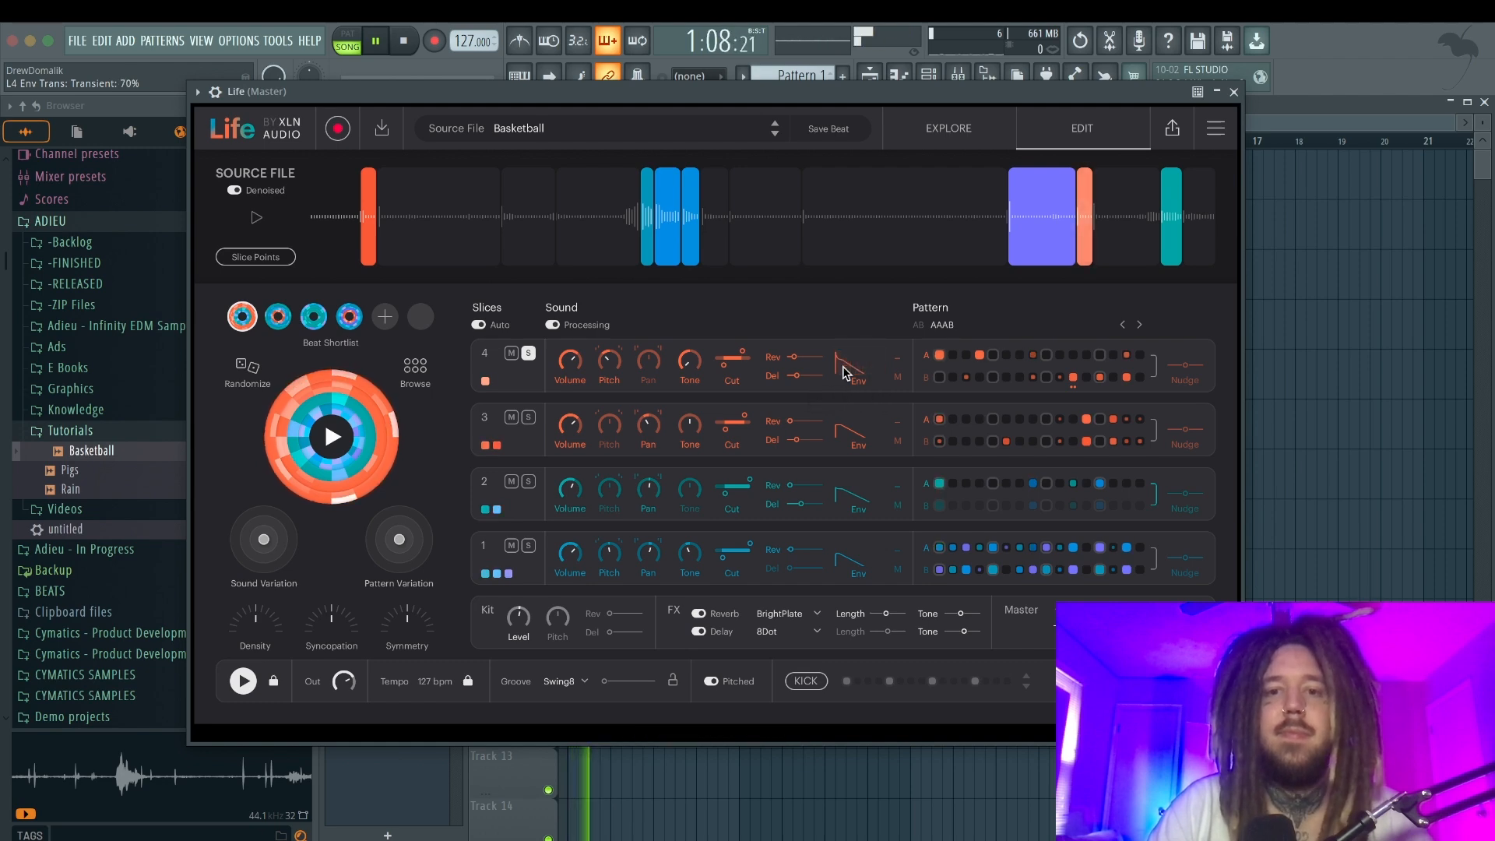
key("space")
left_click_drag(860, 370, 861, 365)
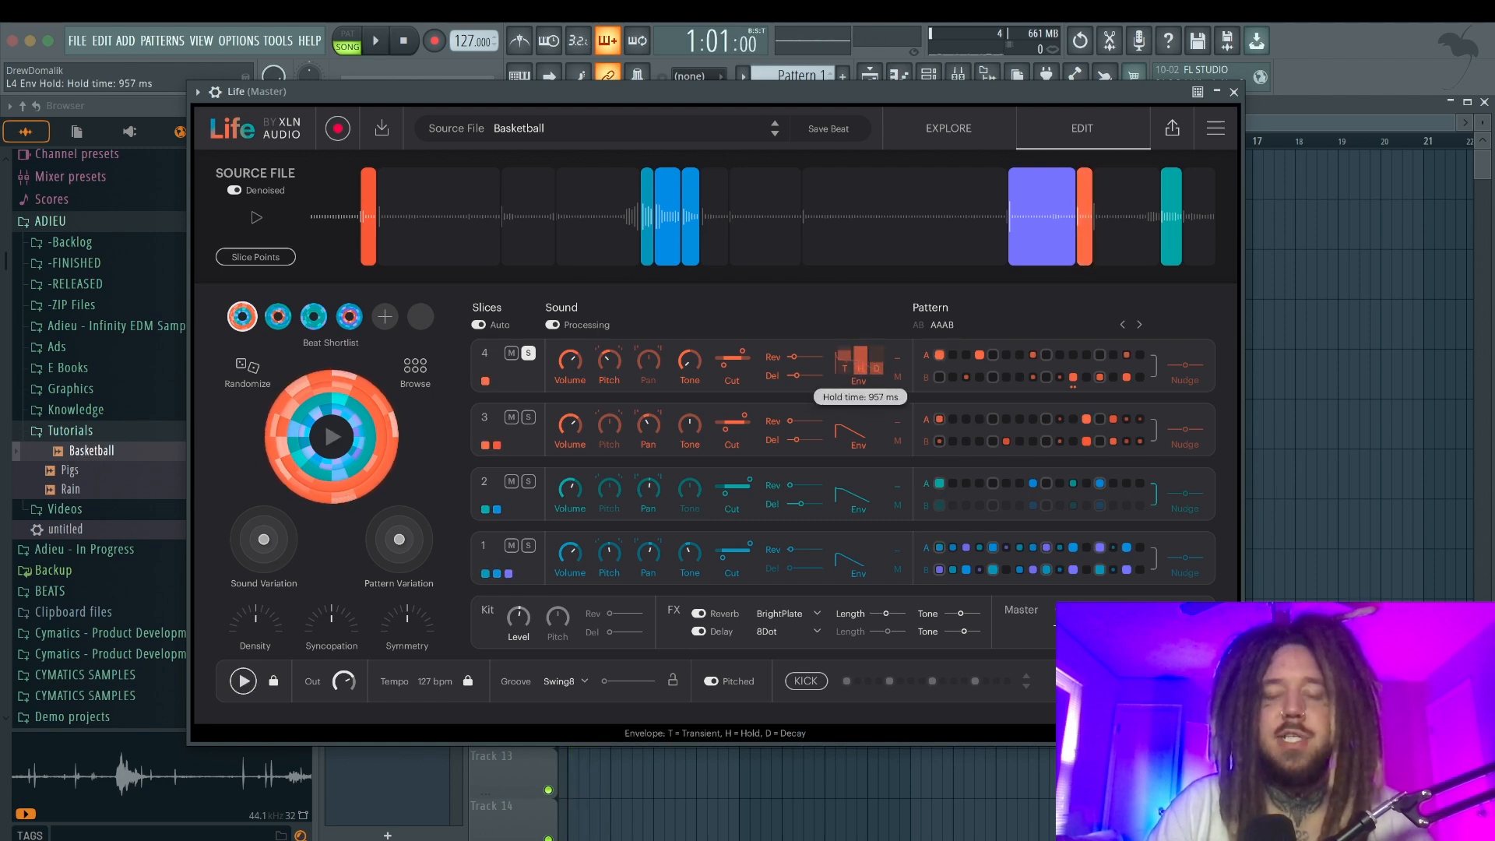
key("space")
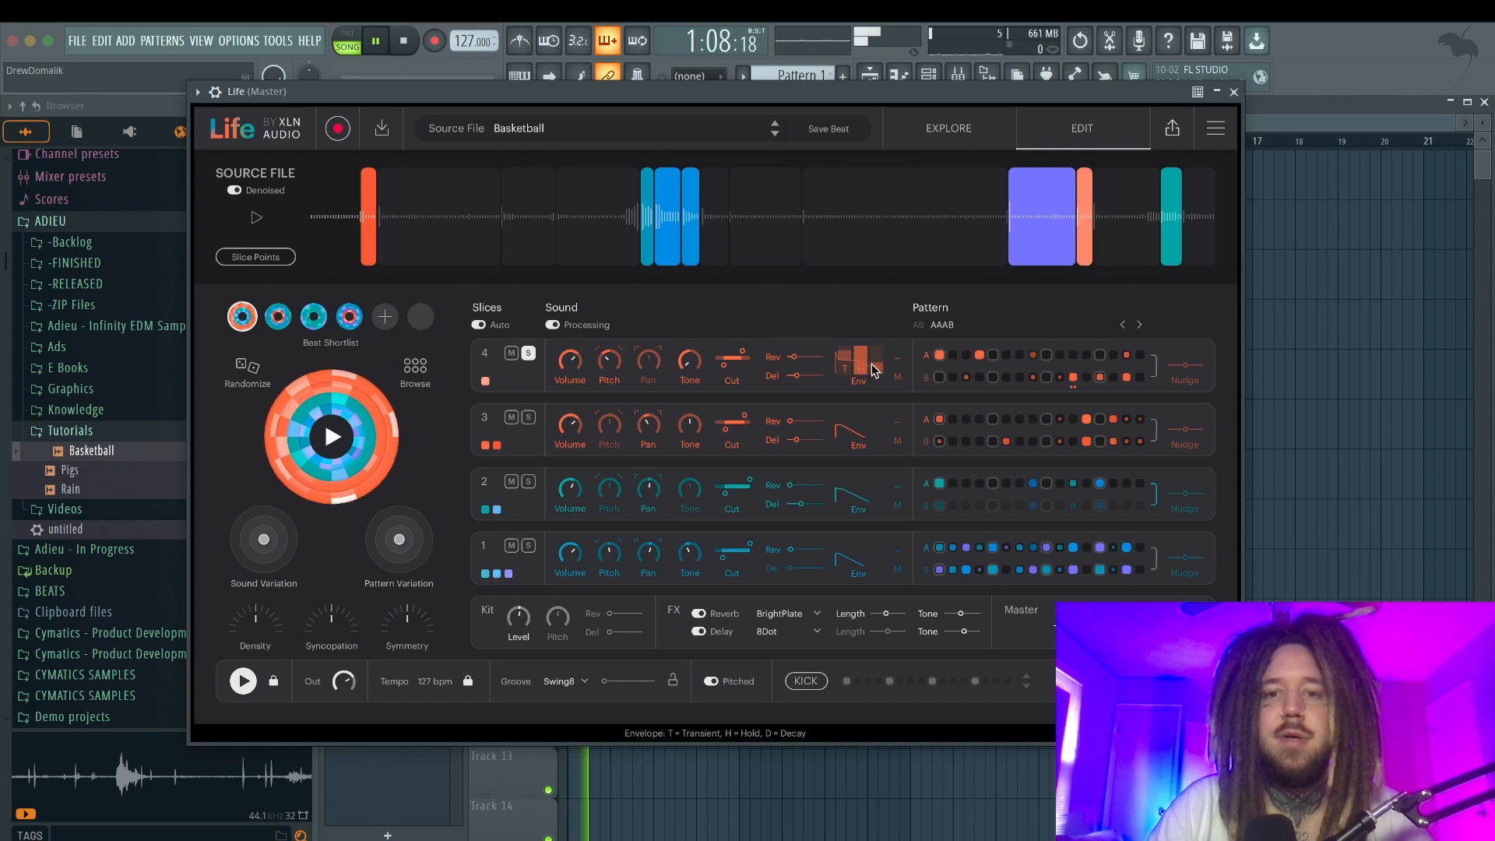
left_click_drag(874, 371, 878, 356)
key("space")
key("space")
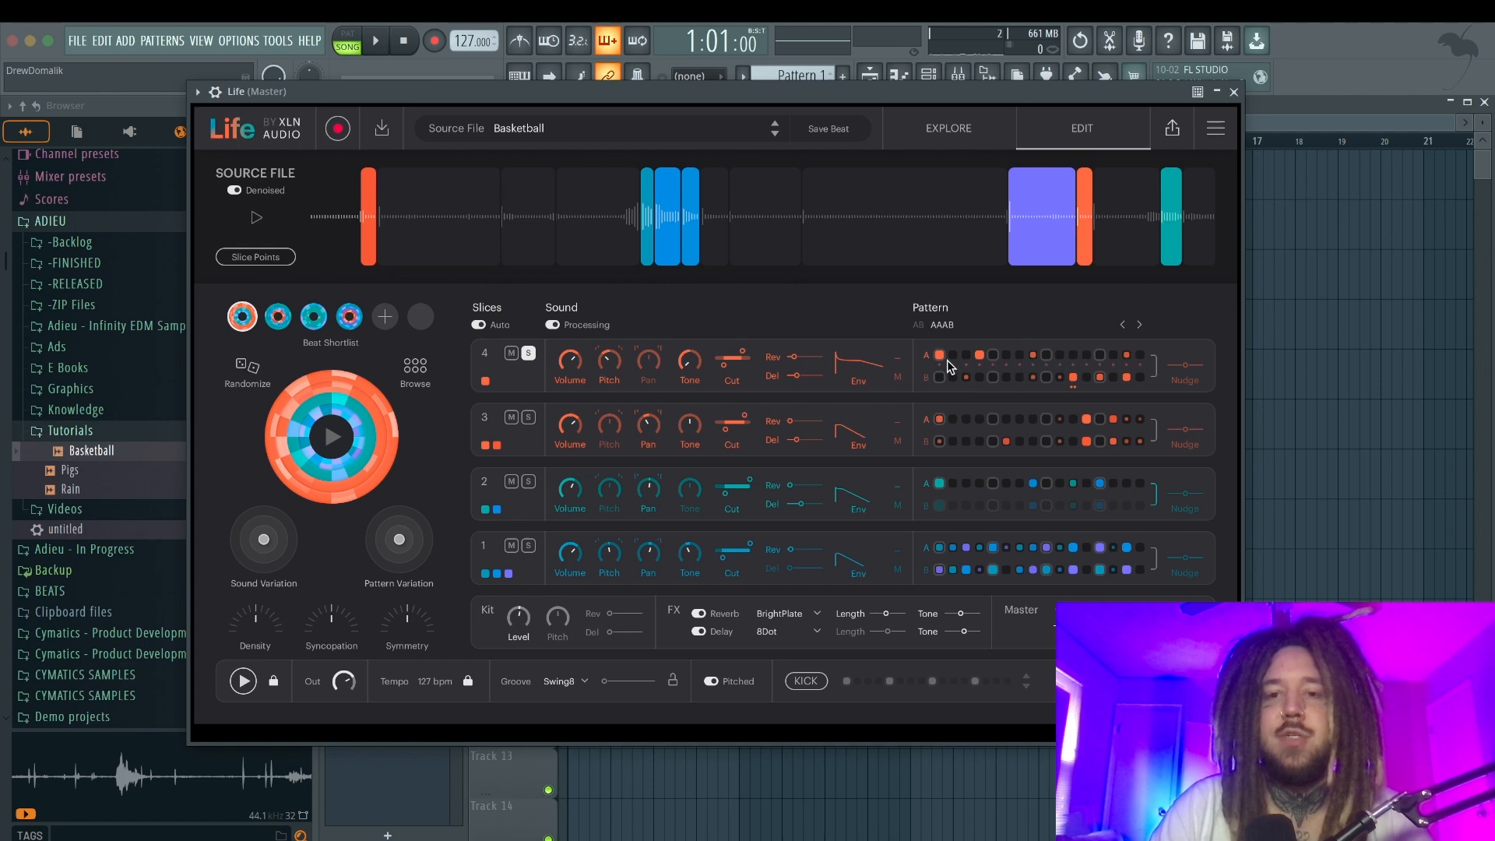
Switch the pattern order to AB and add a note on the sixth step of lane 4's pattern A.
left_click(919, 327)
left_click(1006, 355)
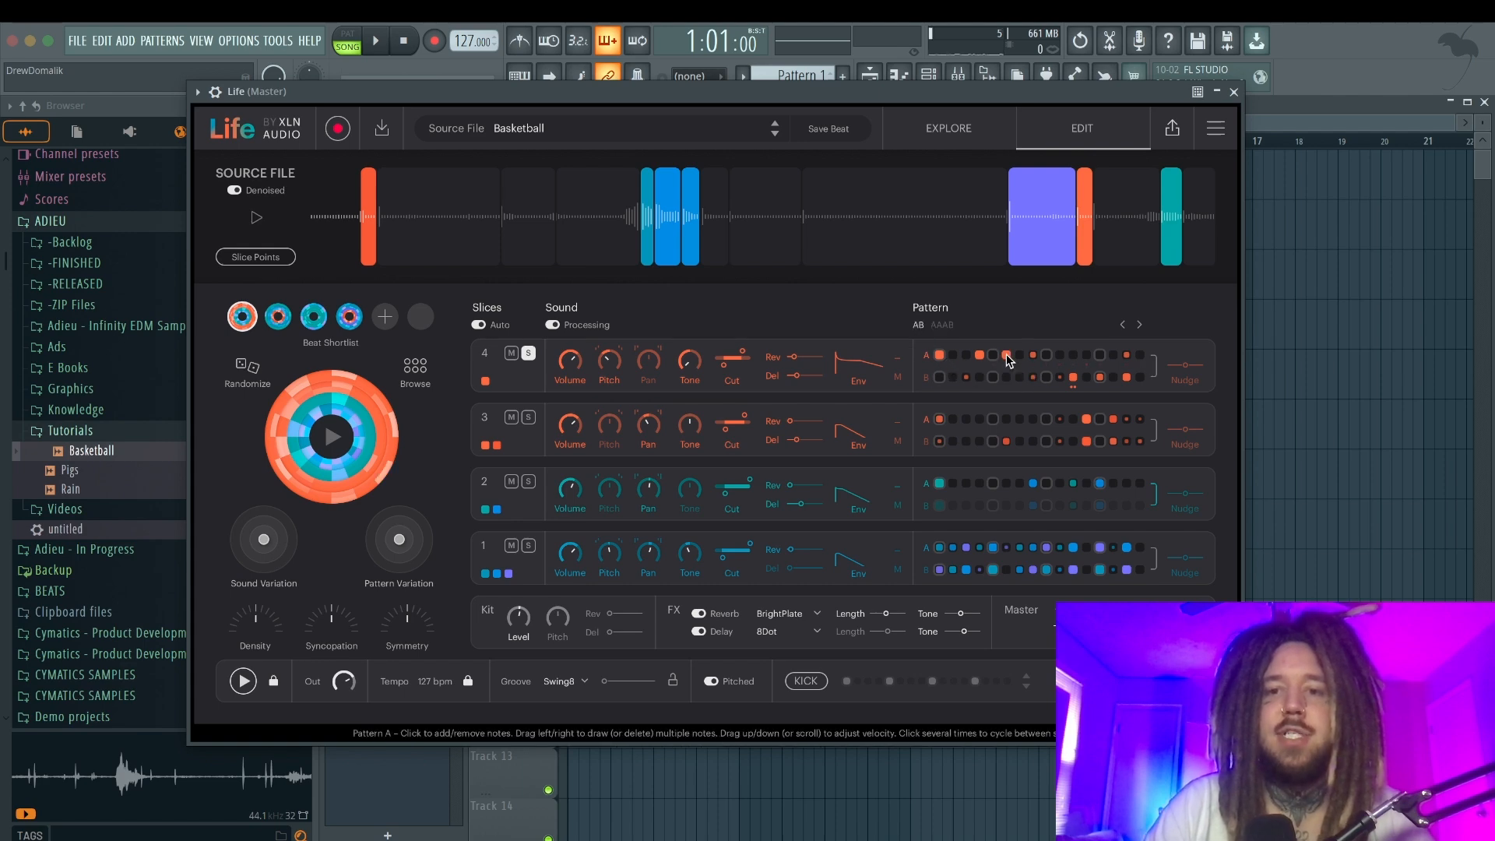
left_click(1006, 355)
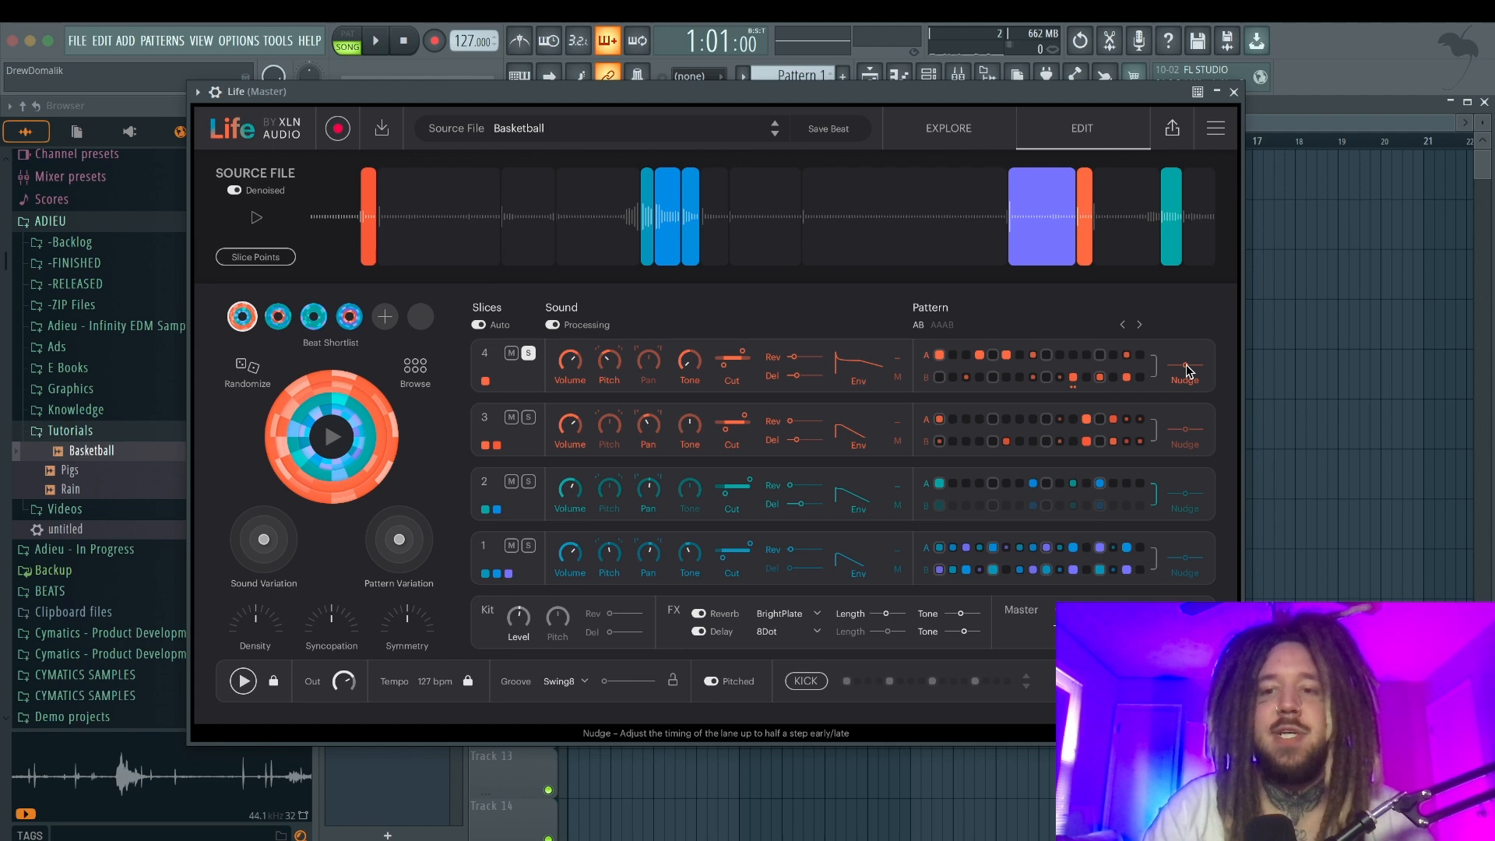
Test lane 4's timing nudge at -56% against the kick during playback and reset it to center.
left_click_drag(1189, 371, 1180, 364)
key("space")
key("space")
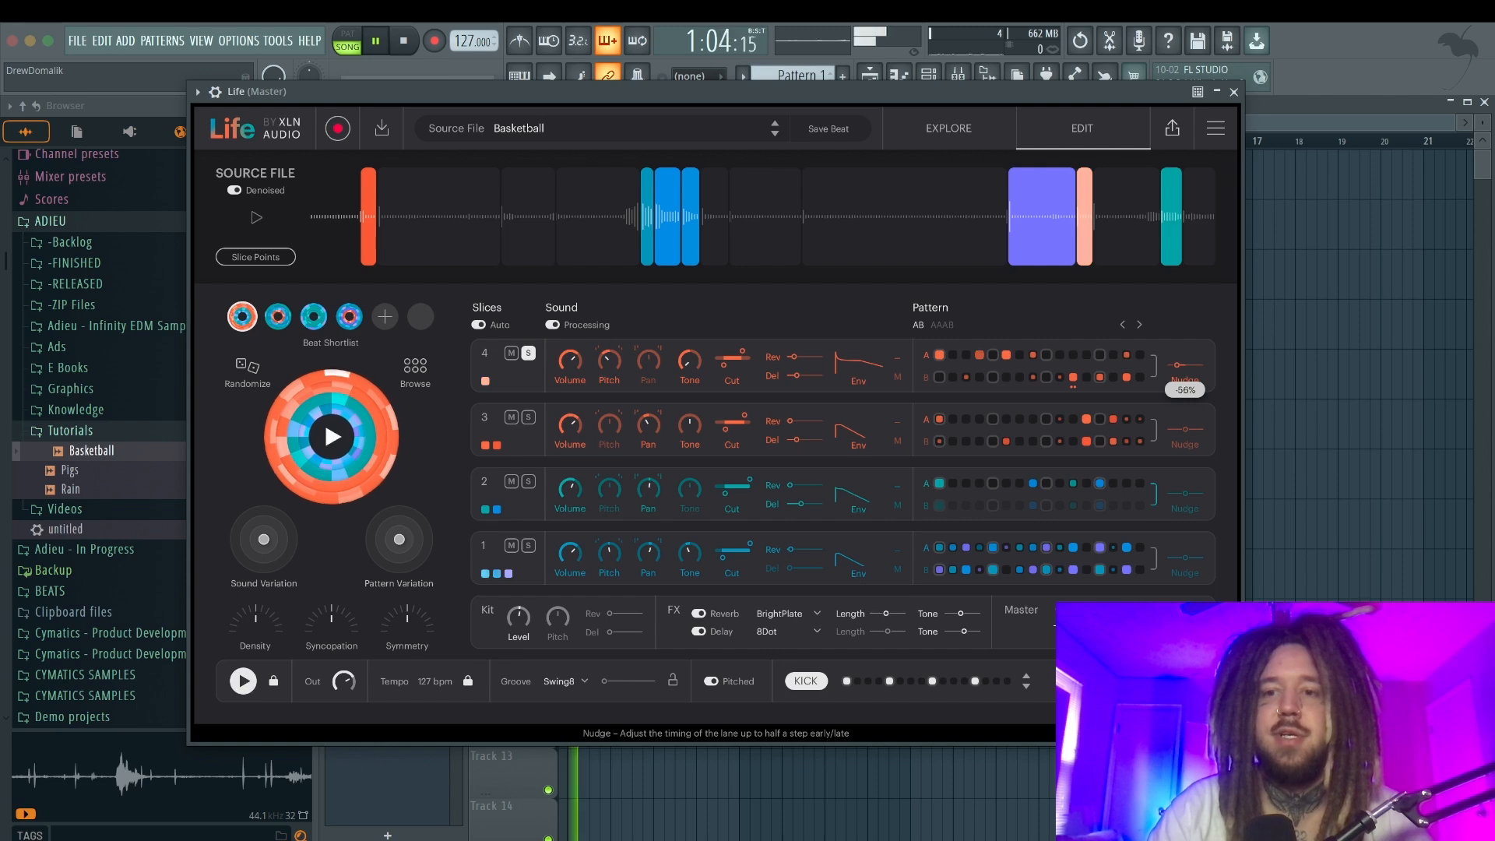
double_click(1177, 365)
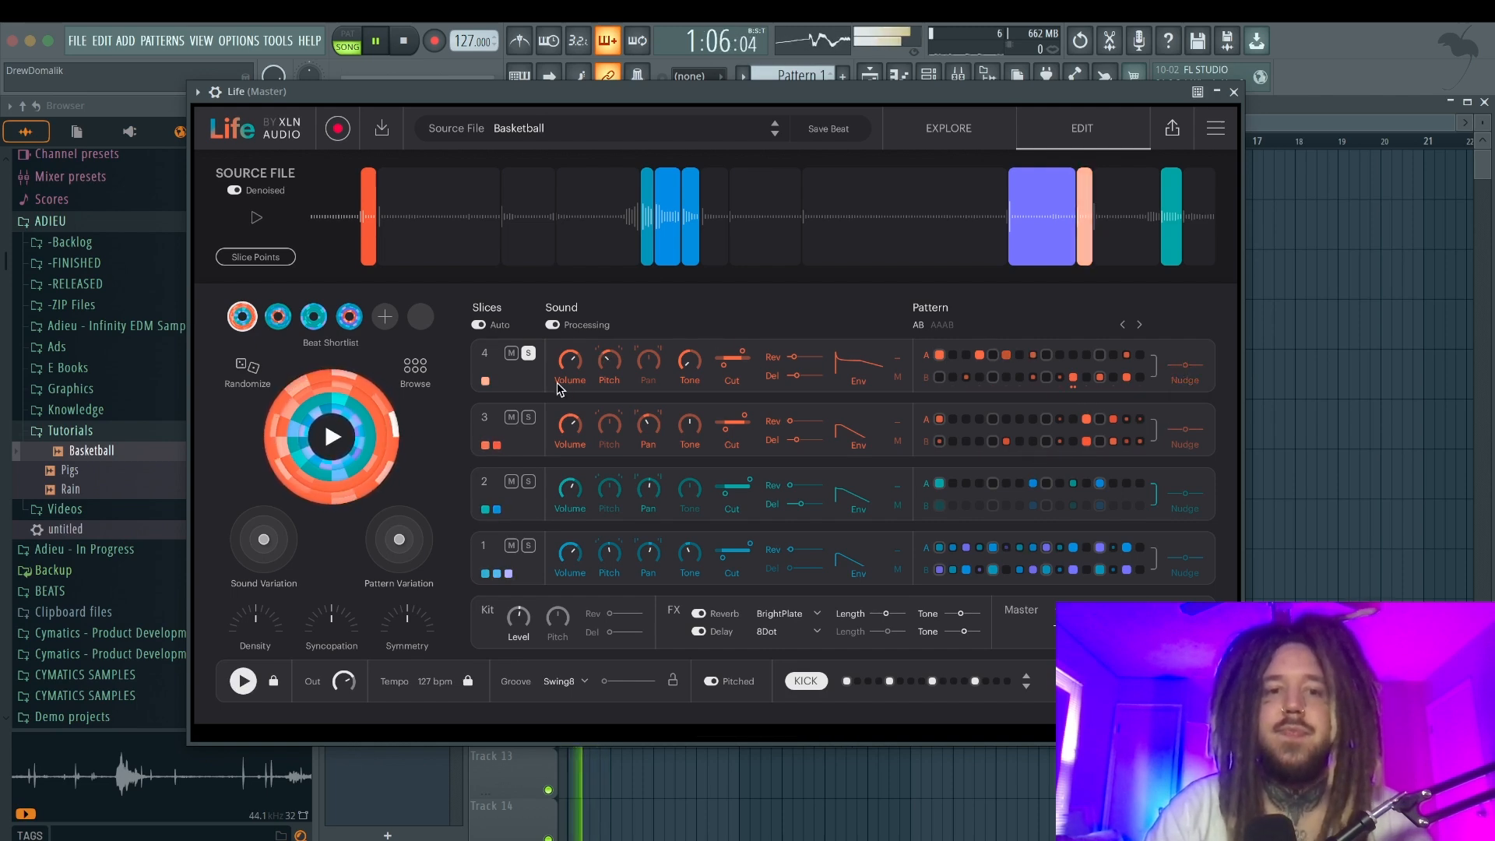
key("space")
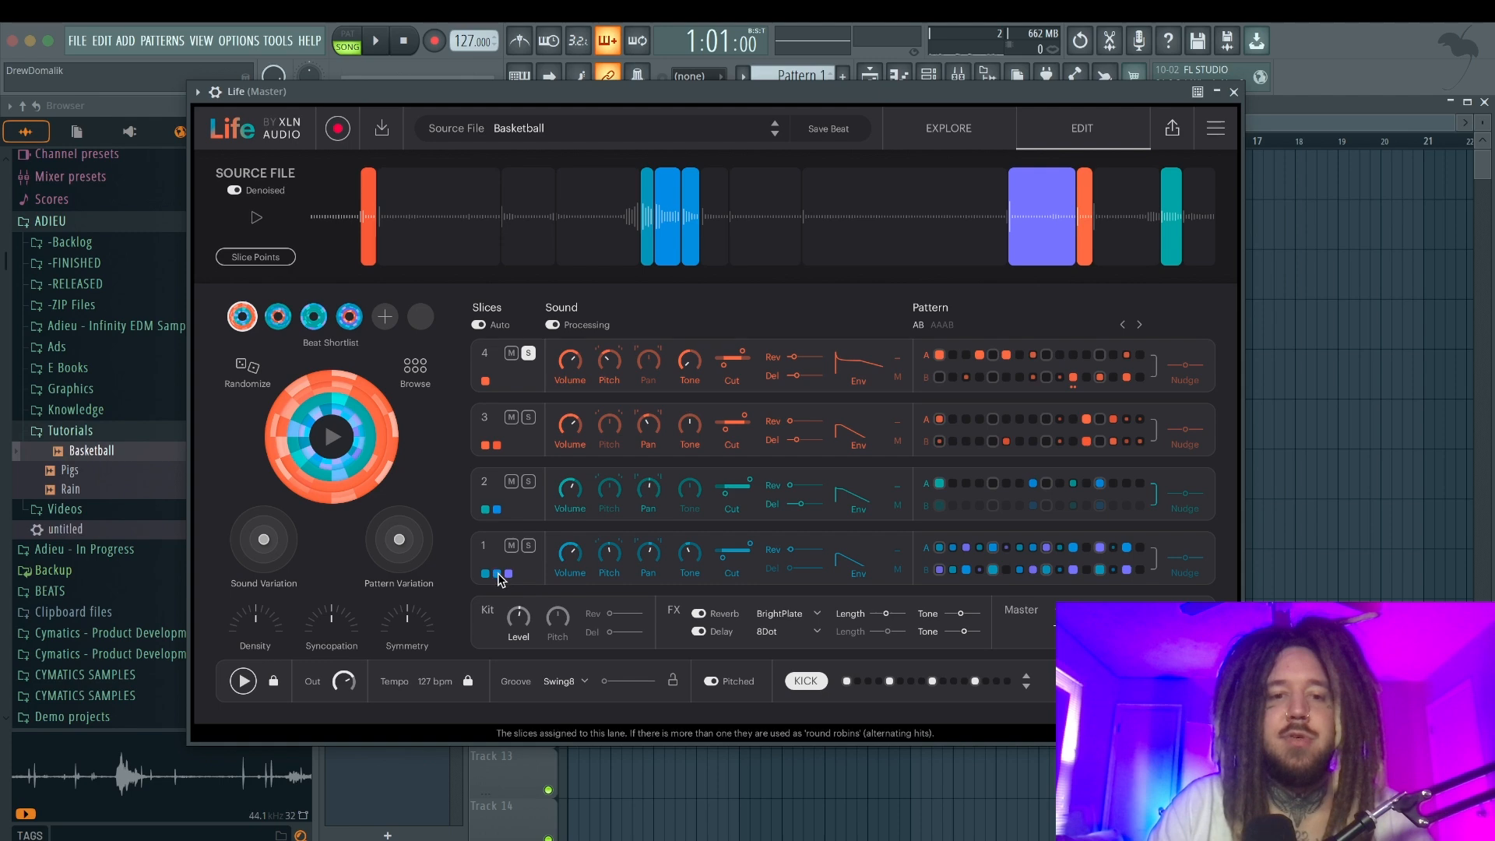
Cycle through the slices on the fifth step of lane 1's pattern A and choose the purple one.
left_click(993, 549)
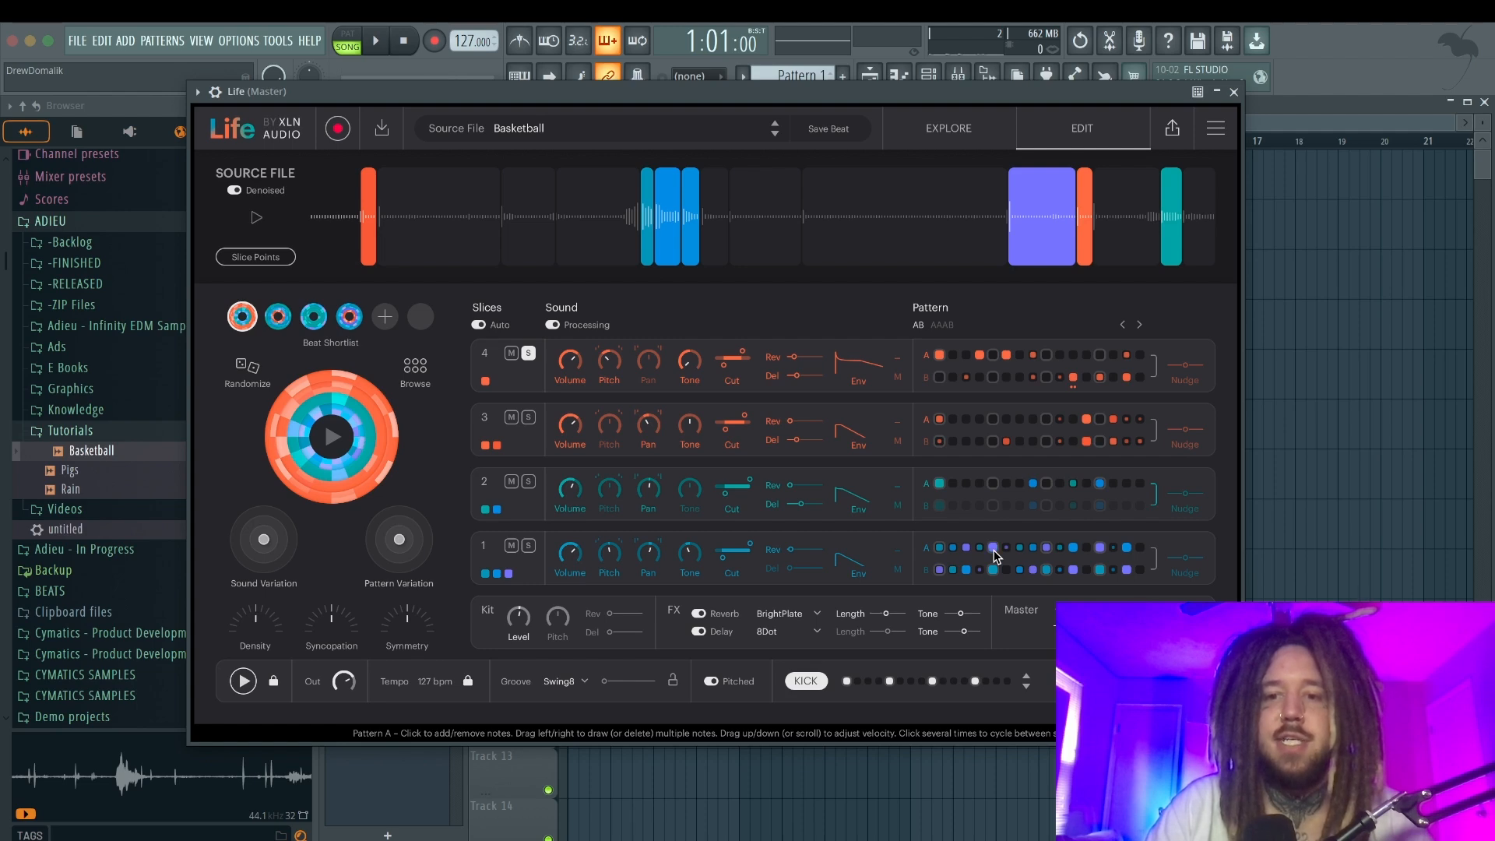
left_click(993, 548)
left_click(993, 549)
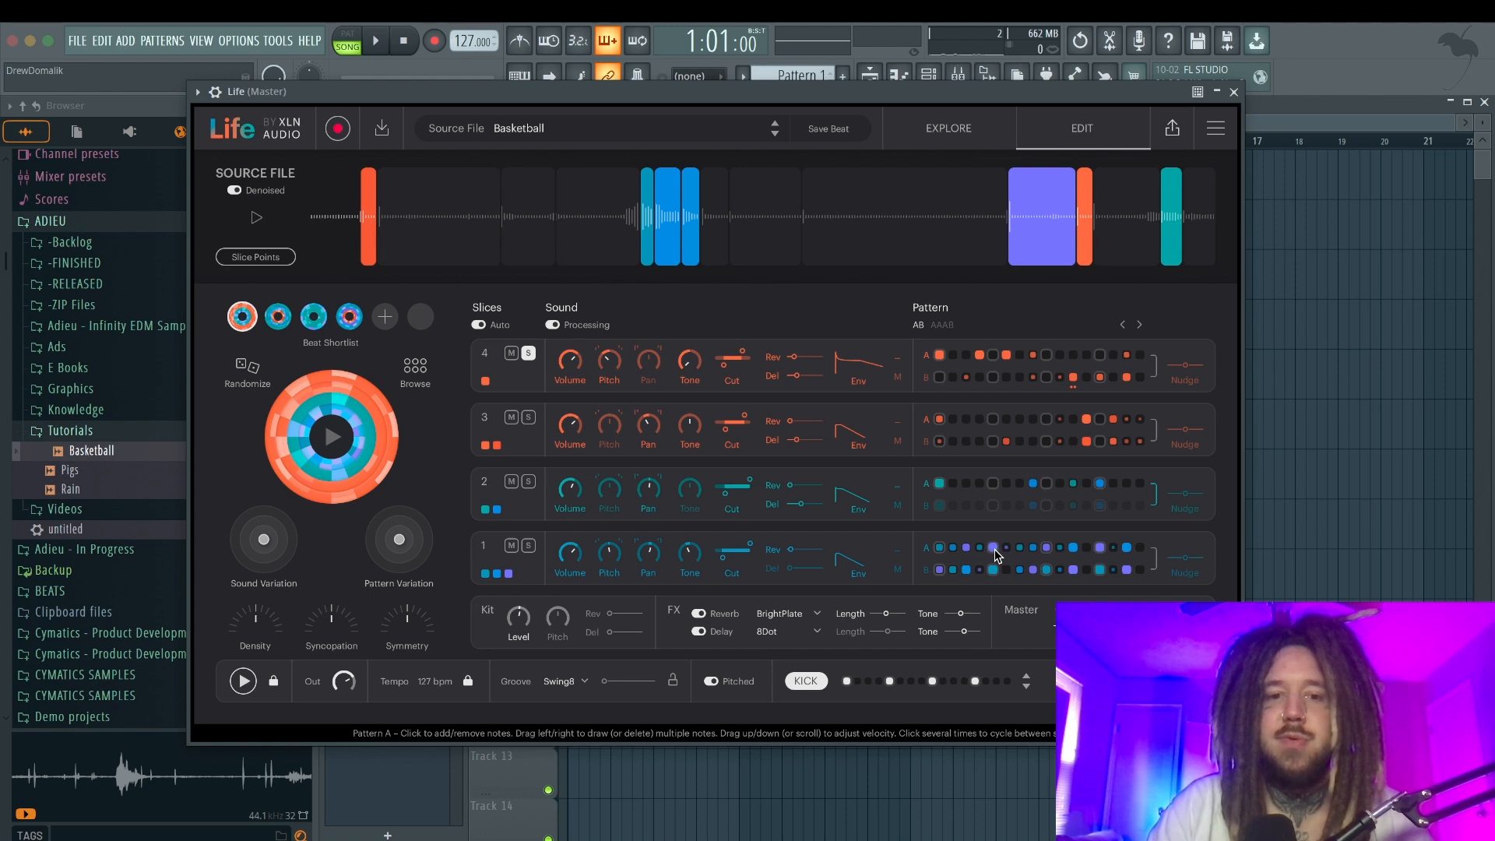
left_click(993, 549)
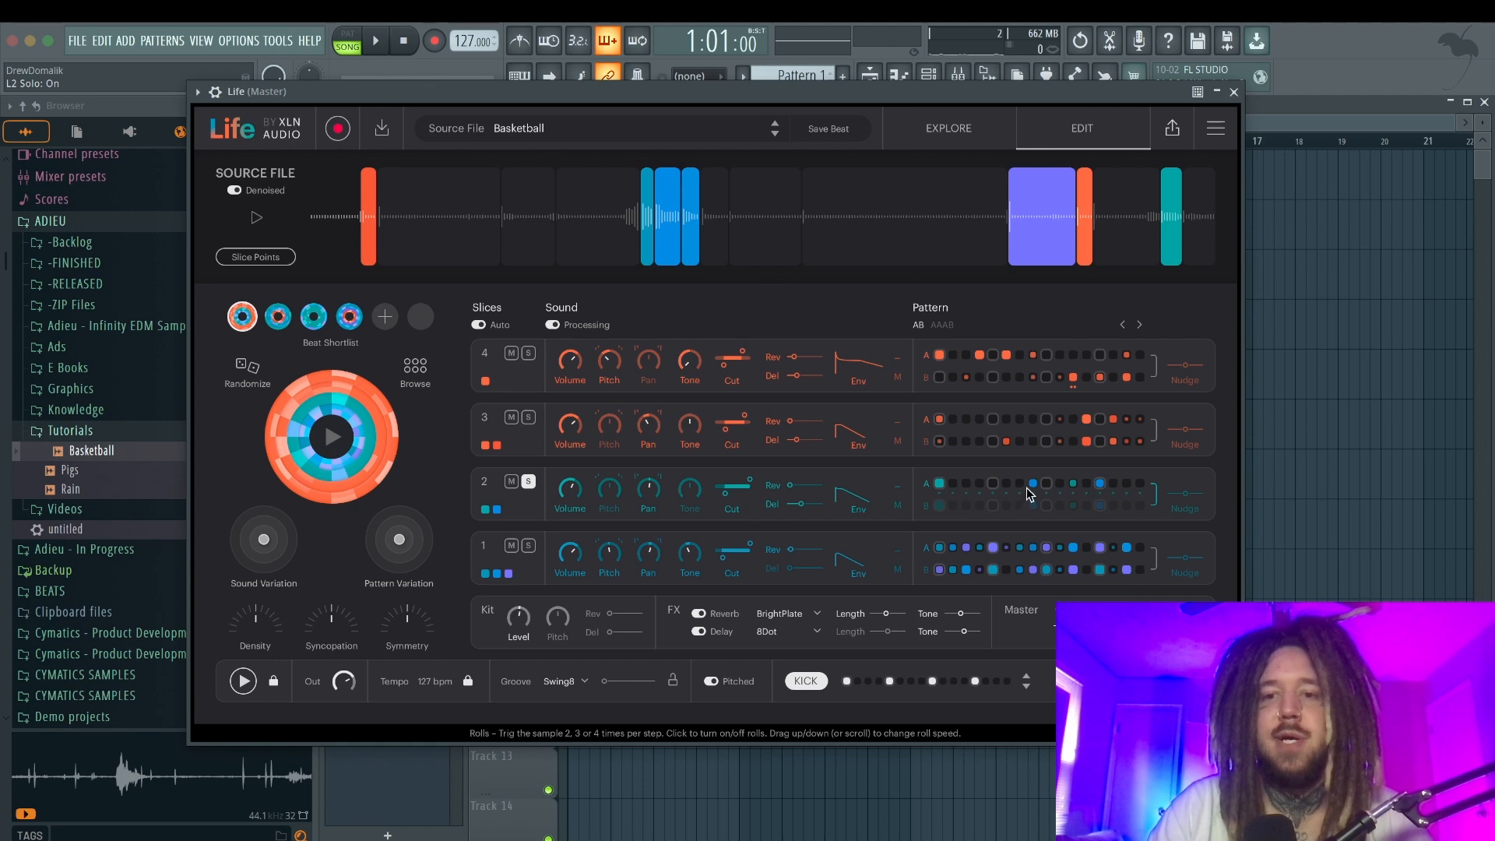
Listen to lane 2 soloed and audition its two assigned slices individually.
key("space")
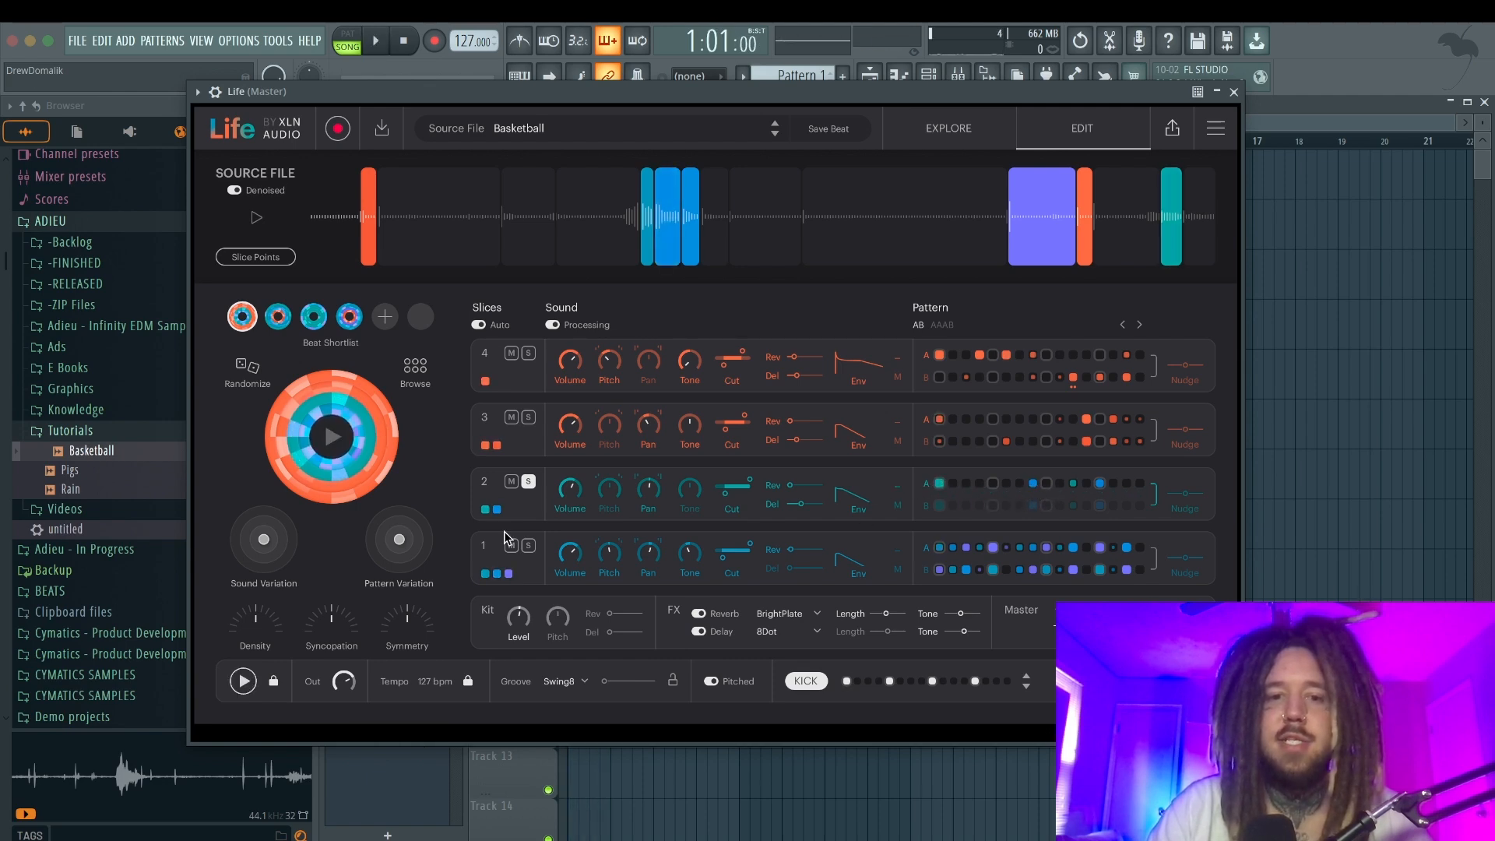
key("space")
left_click(498, 510)
left_click(486, 510)
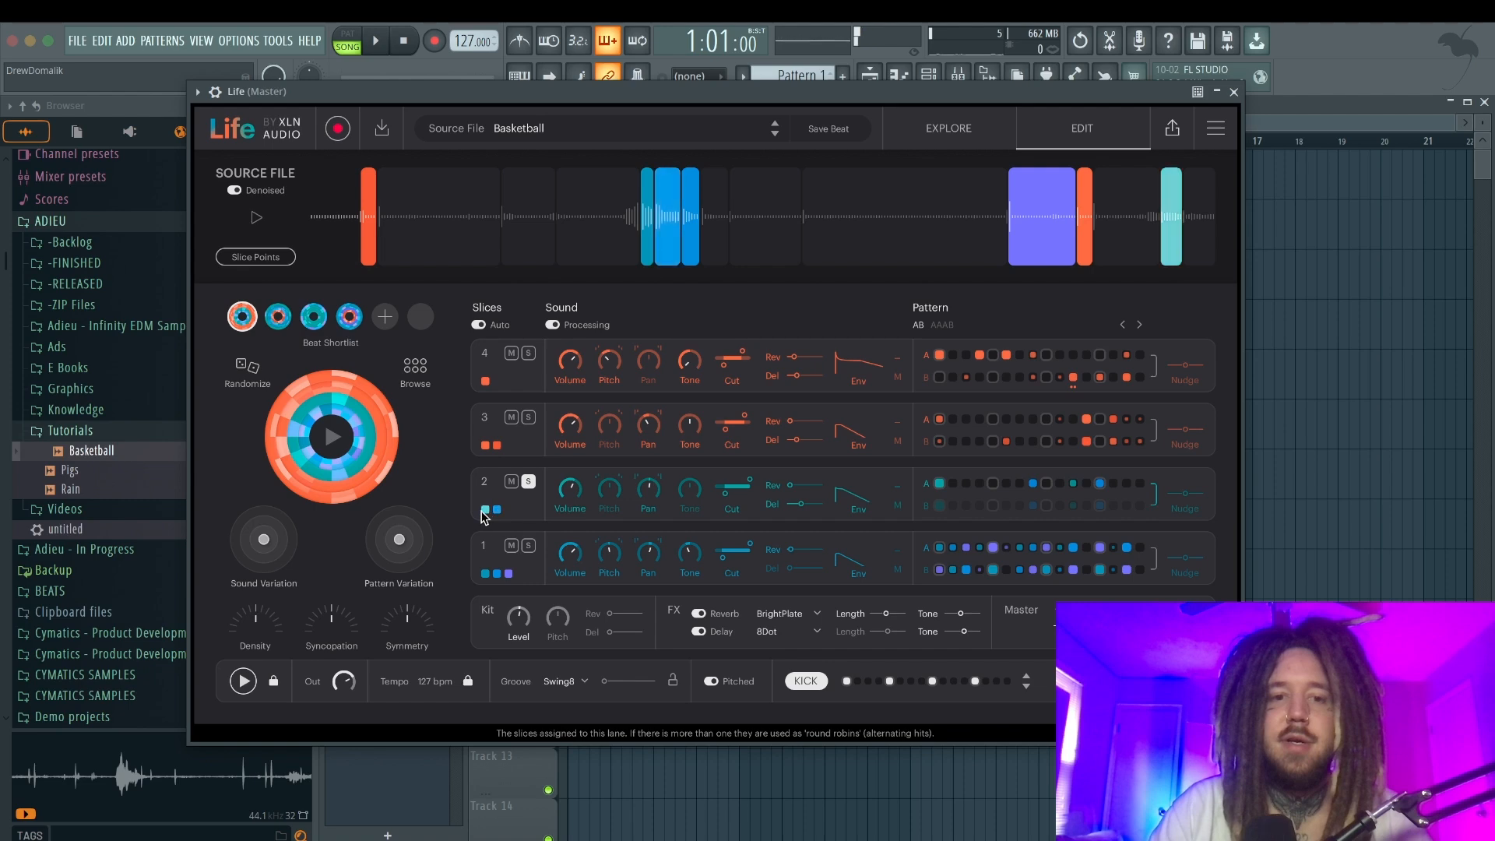
left_click(486, 510)
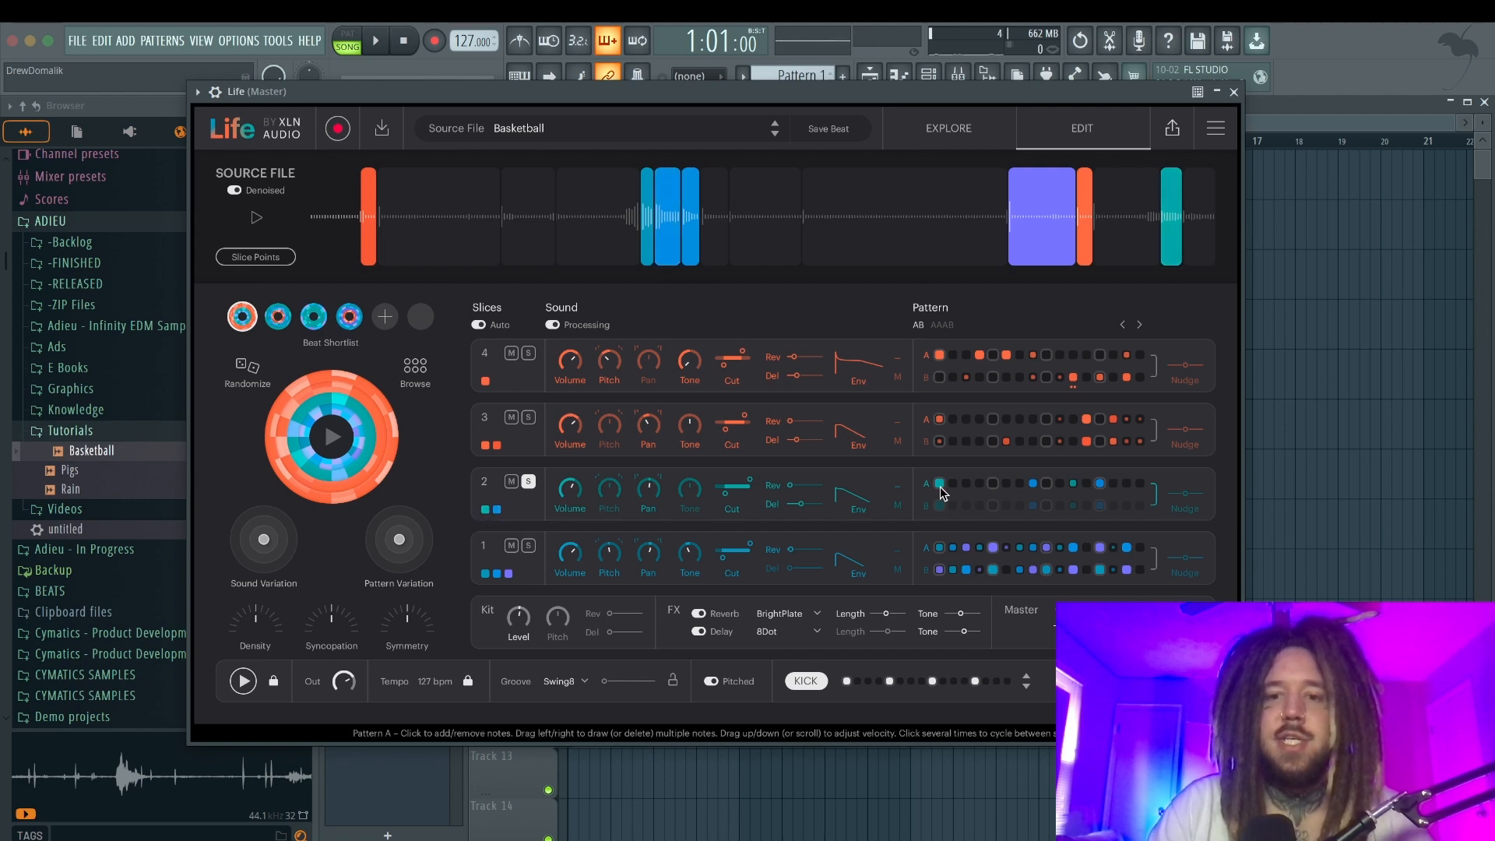
Test lane 2's envelope decay from 12% upward, set it to 27%, and play the full beat with the solo off.
mouse_move(868, 499)
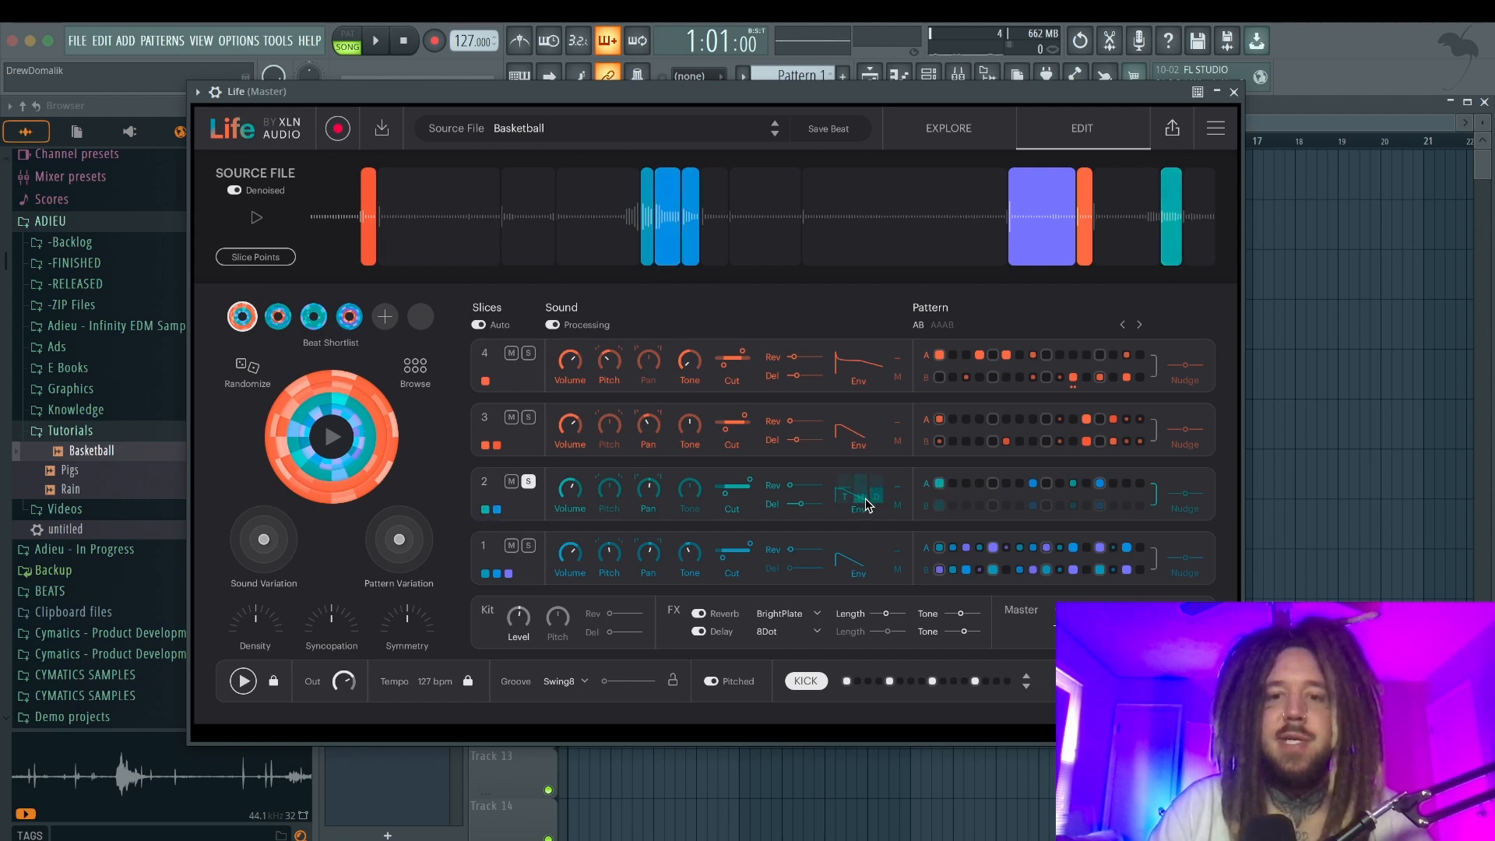
left_click_drag(878, 496, 879, 514)
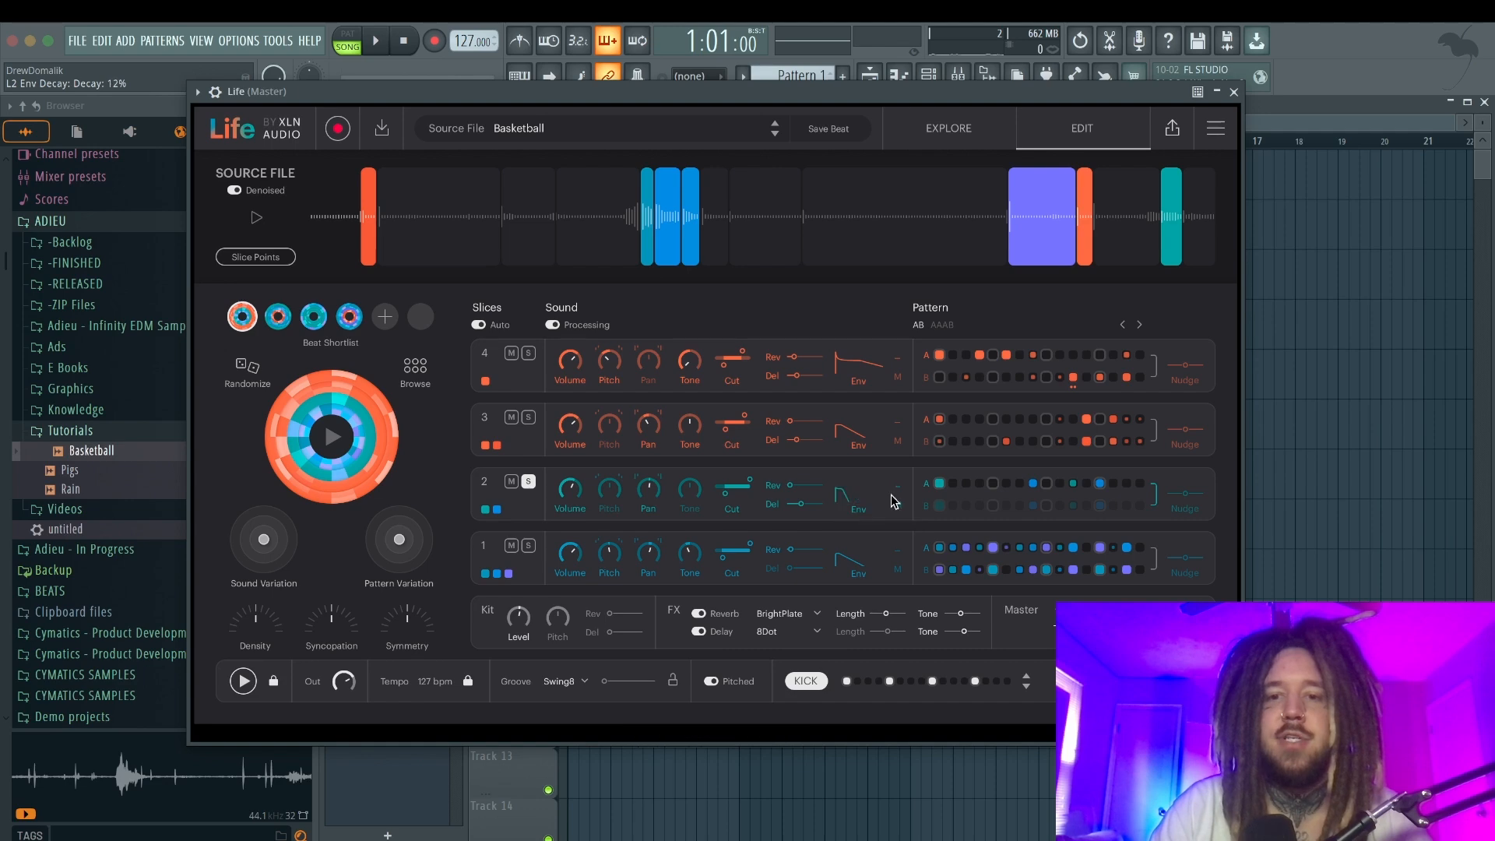
key("space")
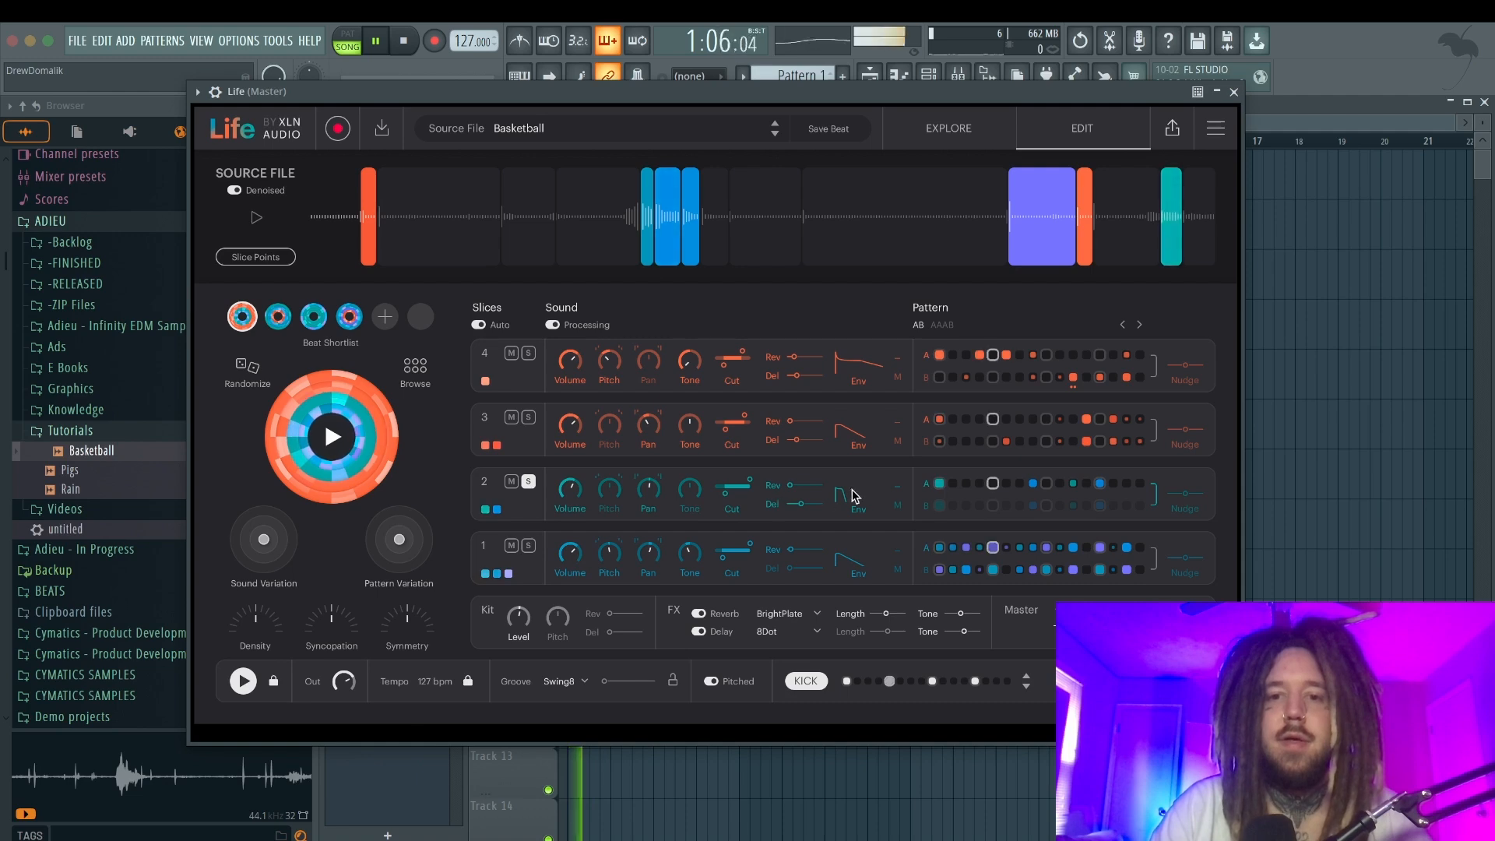
key("space")
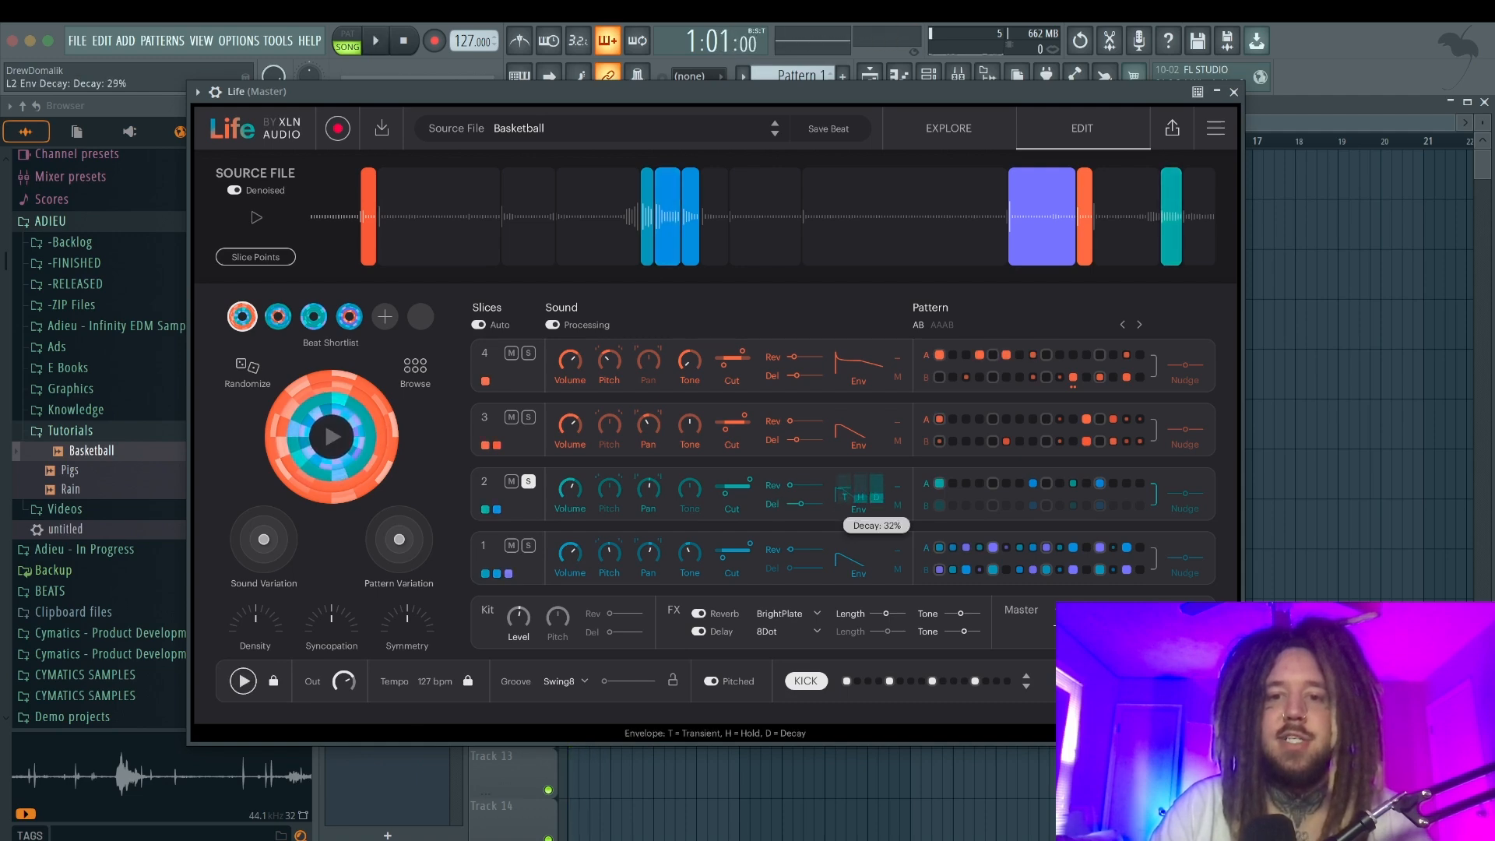
key("space")
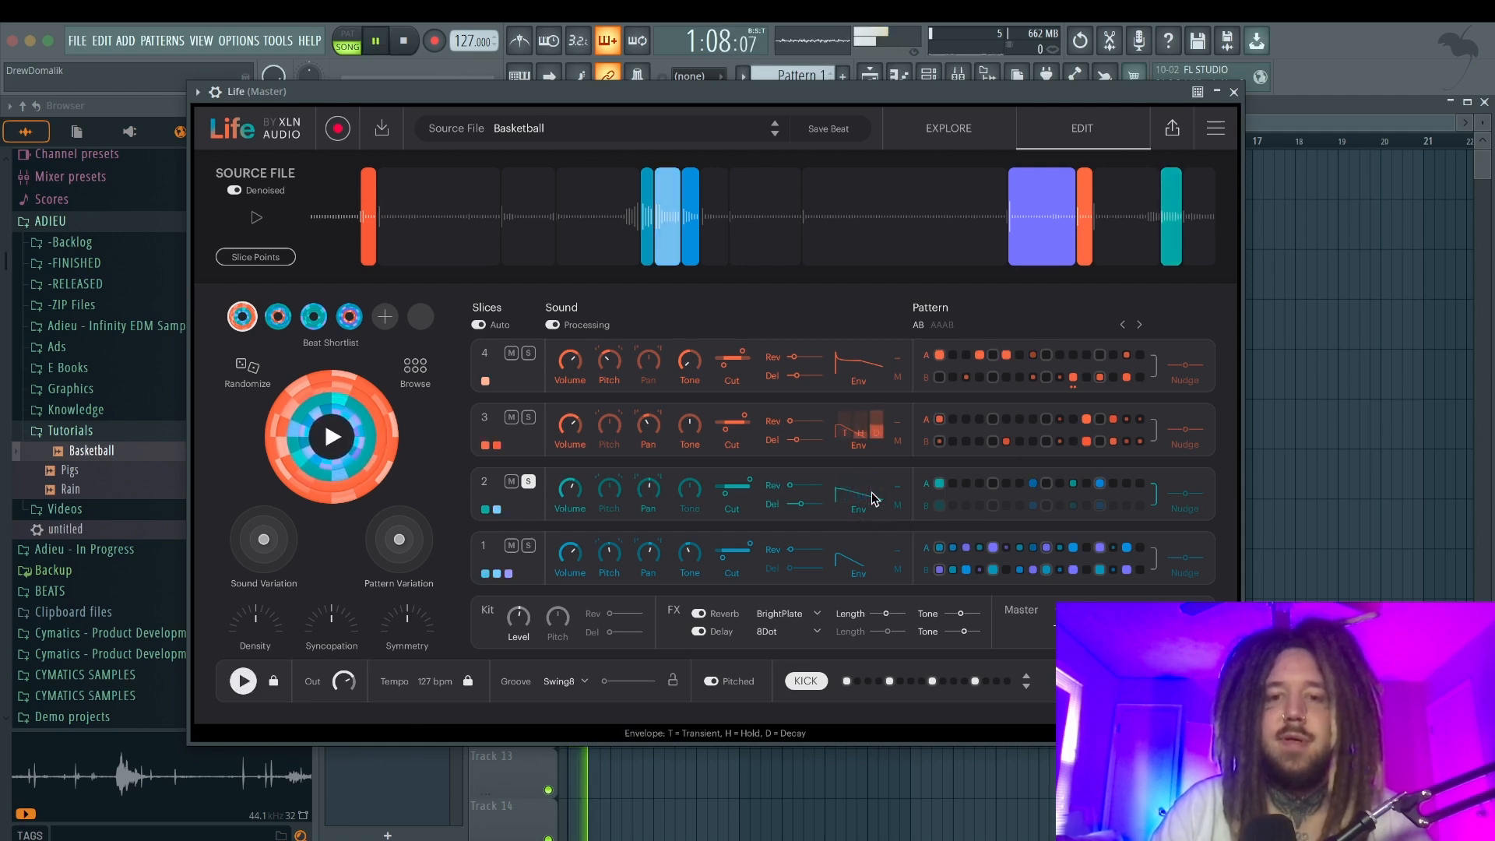
mouse_move(876, 488)
left_mouse_down()
mouse_move(877, 527)
mouse_move(876, 501)
left_mouse_up()
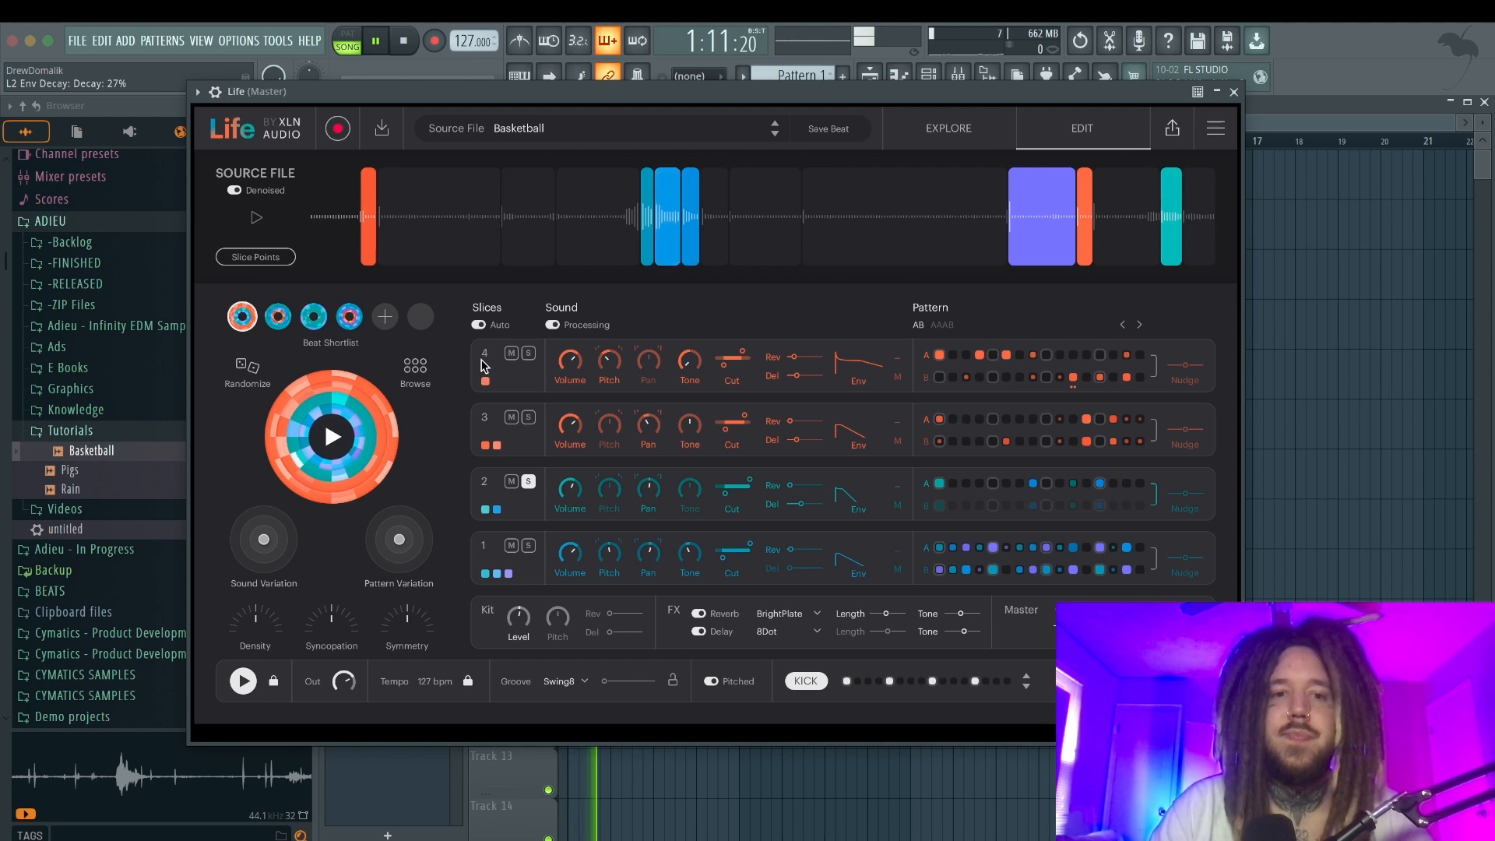
key("space")
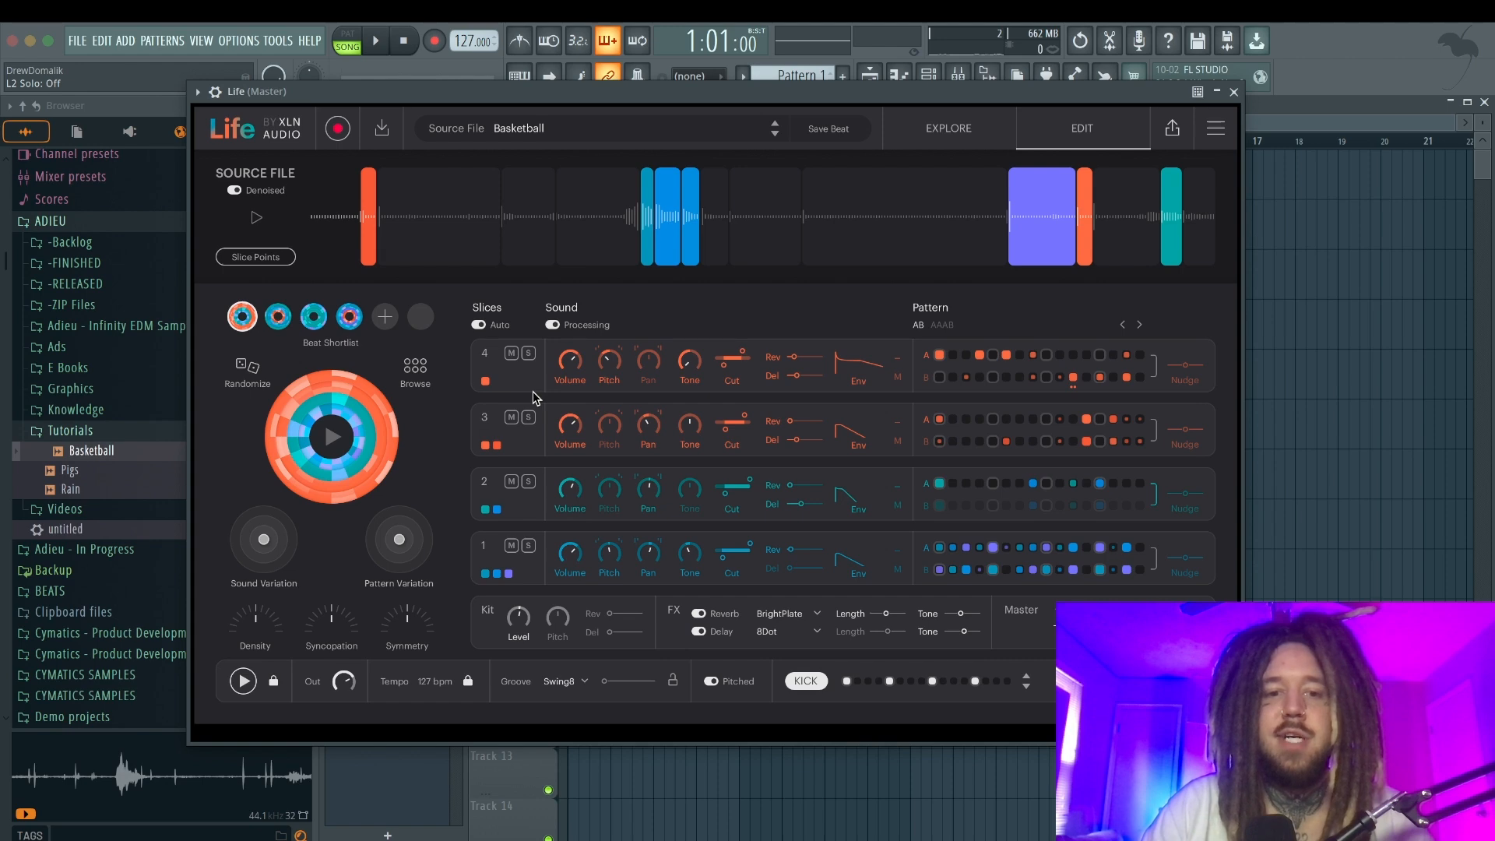
key("space")
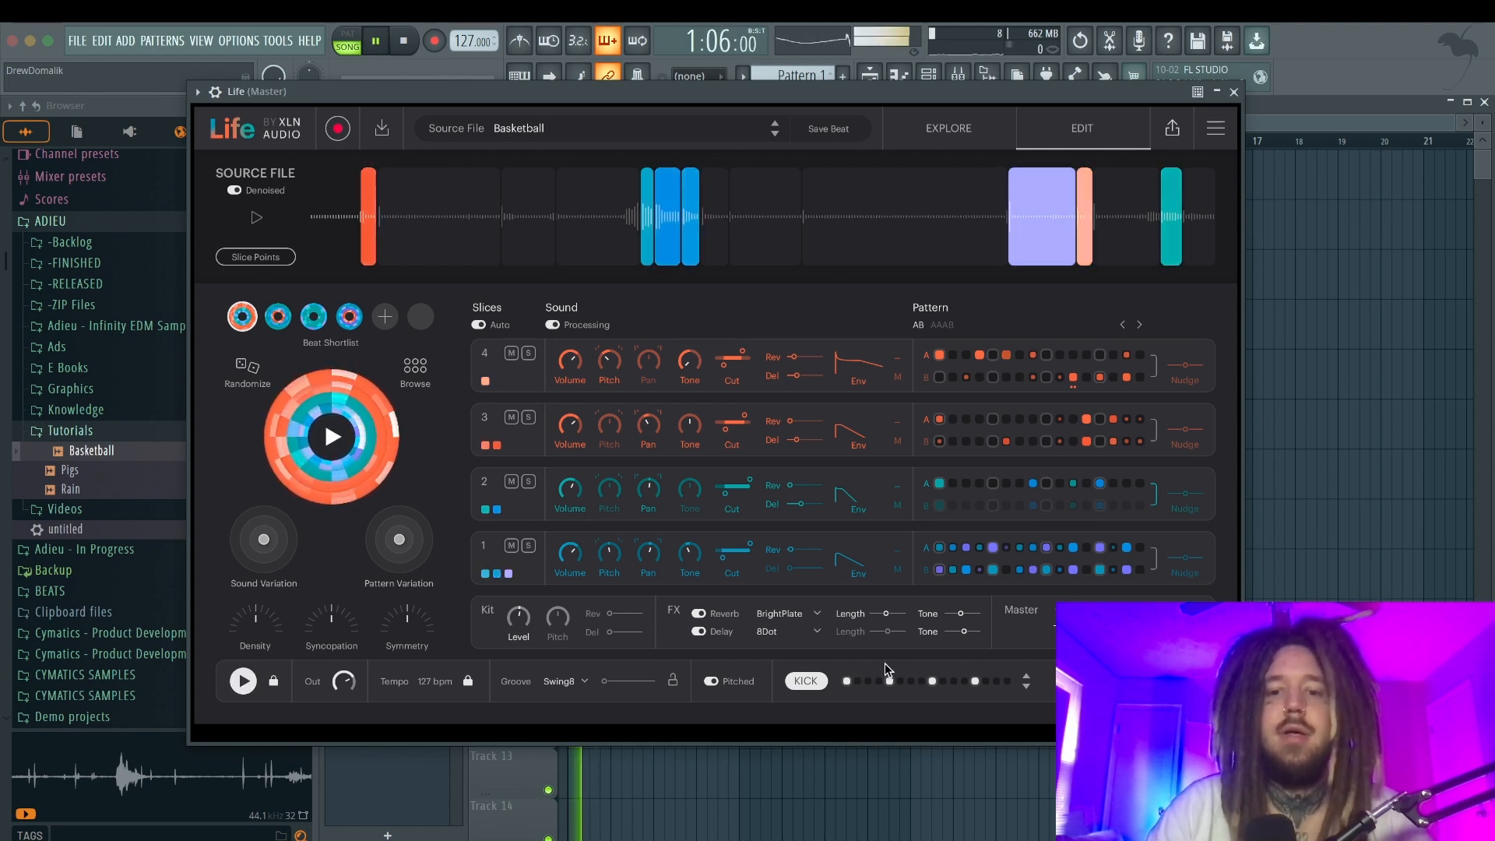
key("space")
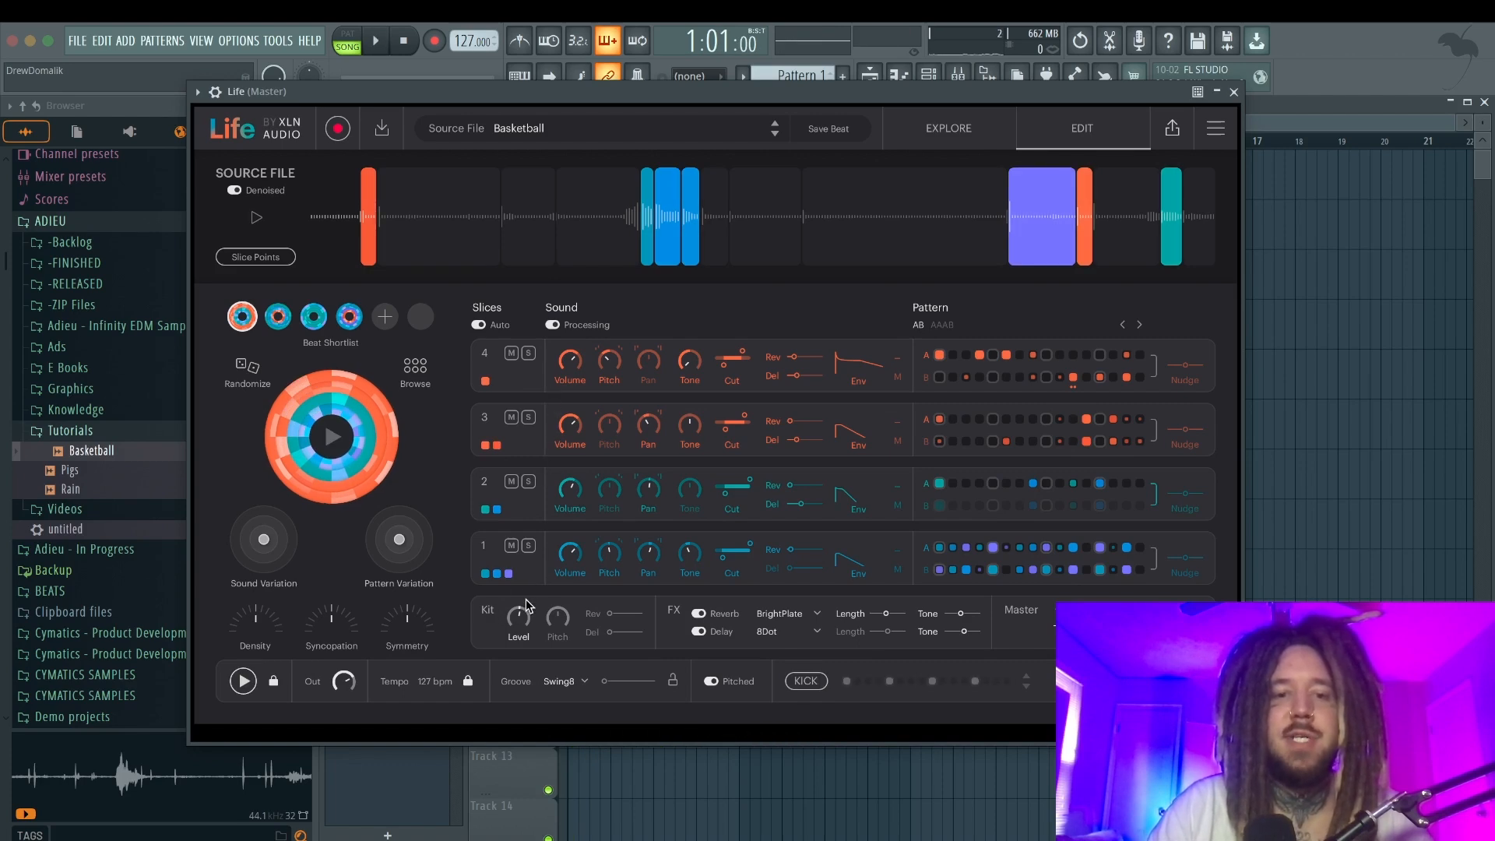
Set the kit level to 3.2 dB and retune the whole kit during playback to -4.0 st and then 5.0 st.
left_click(519, 623)
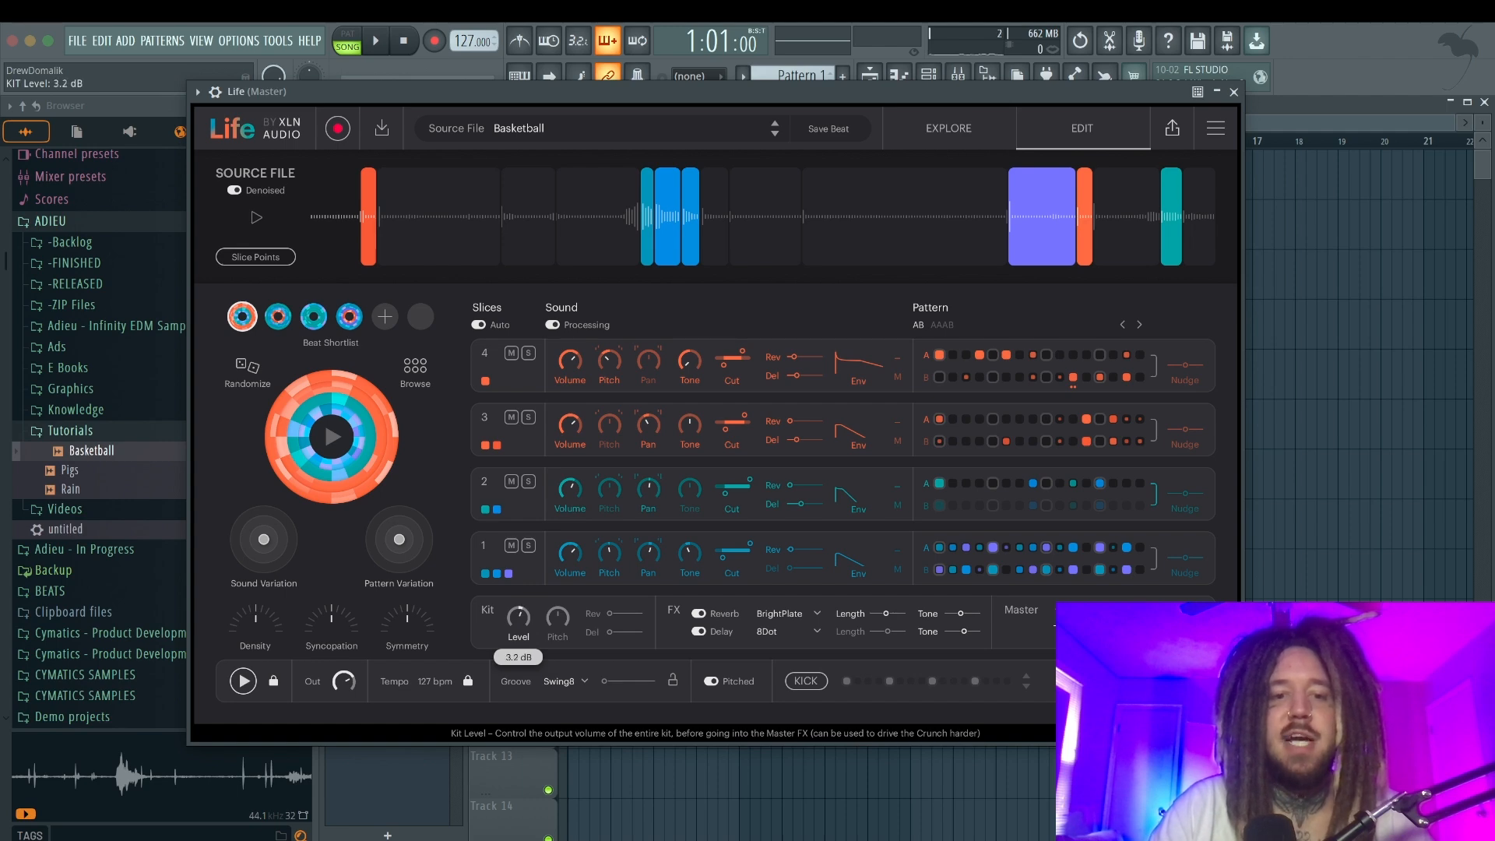
key("space")
left_click(558, 620)
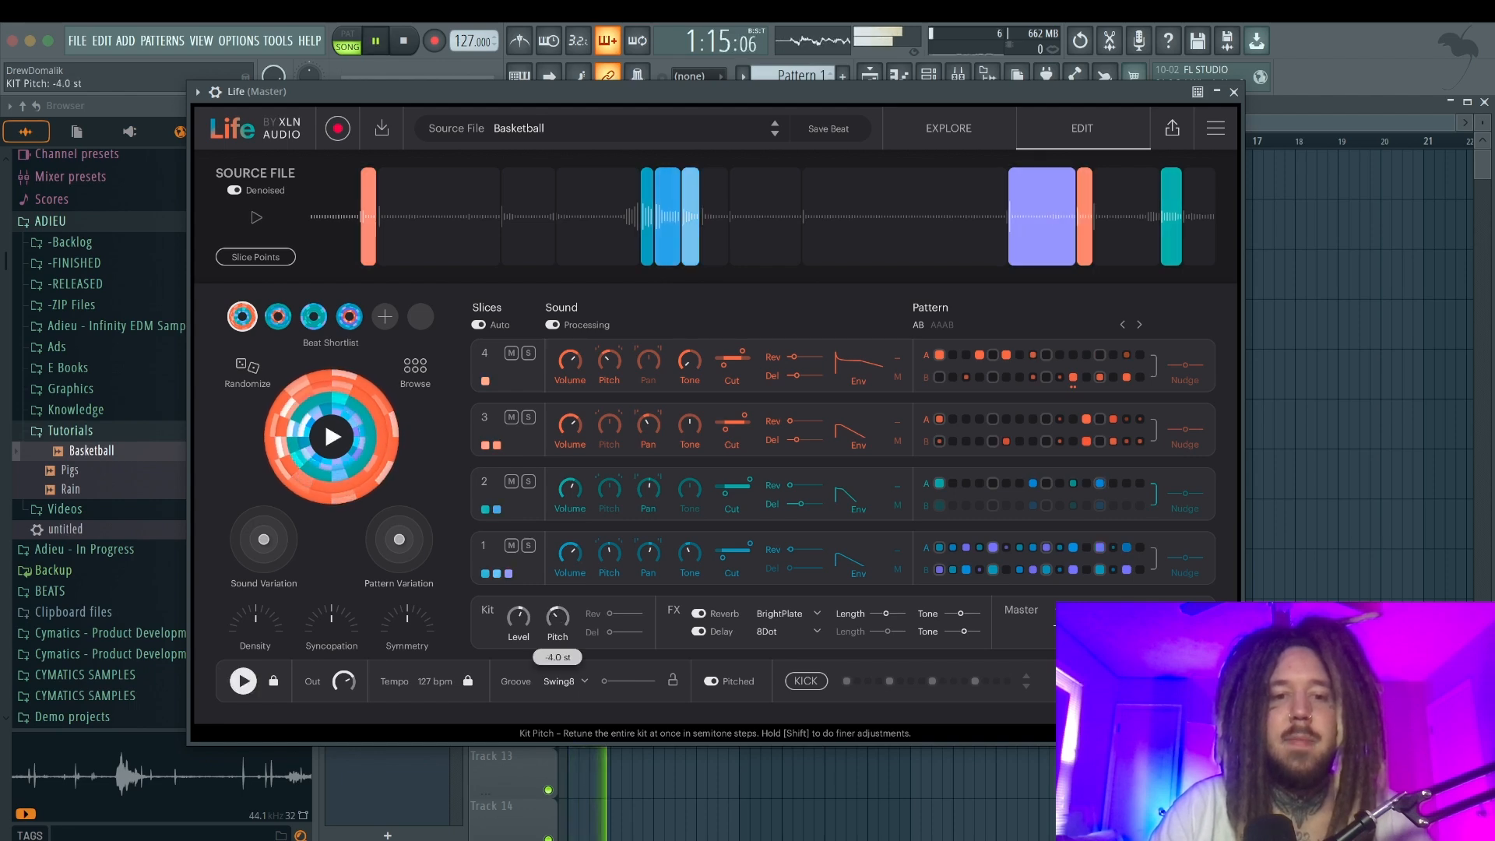
left_click_drag(559, 619, 558, 569)
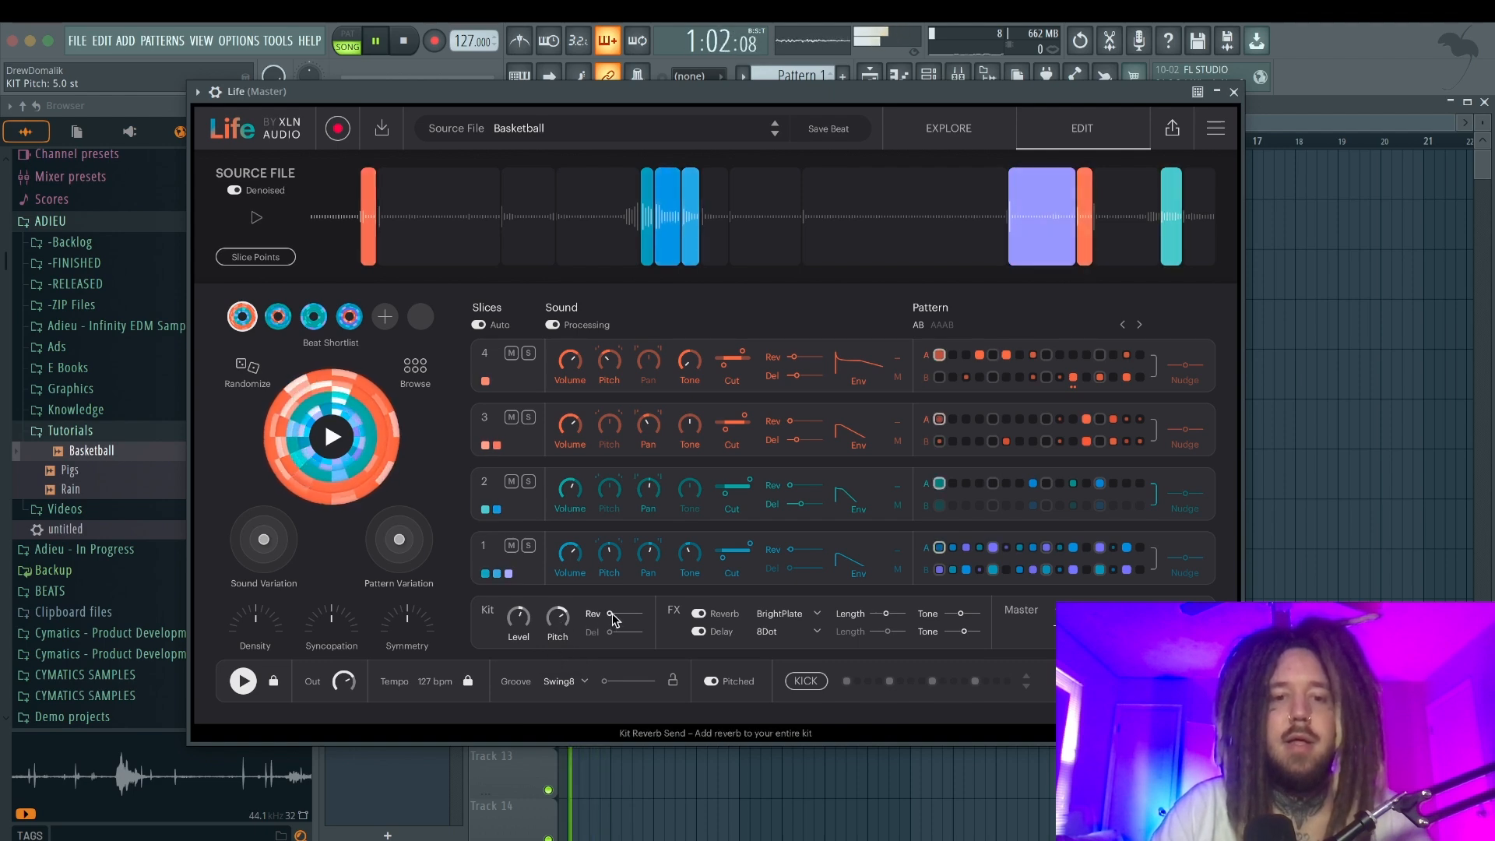
key("space")
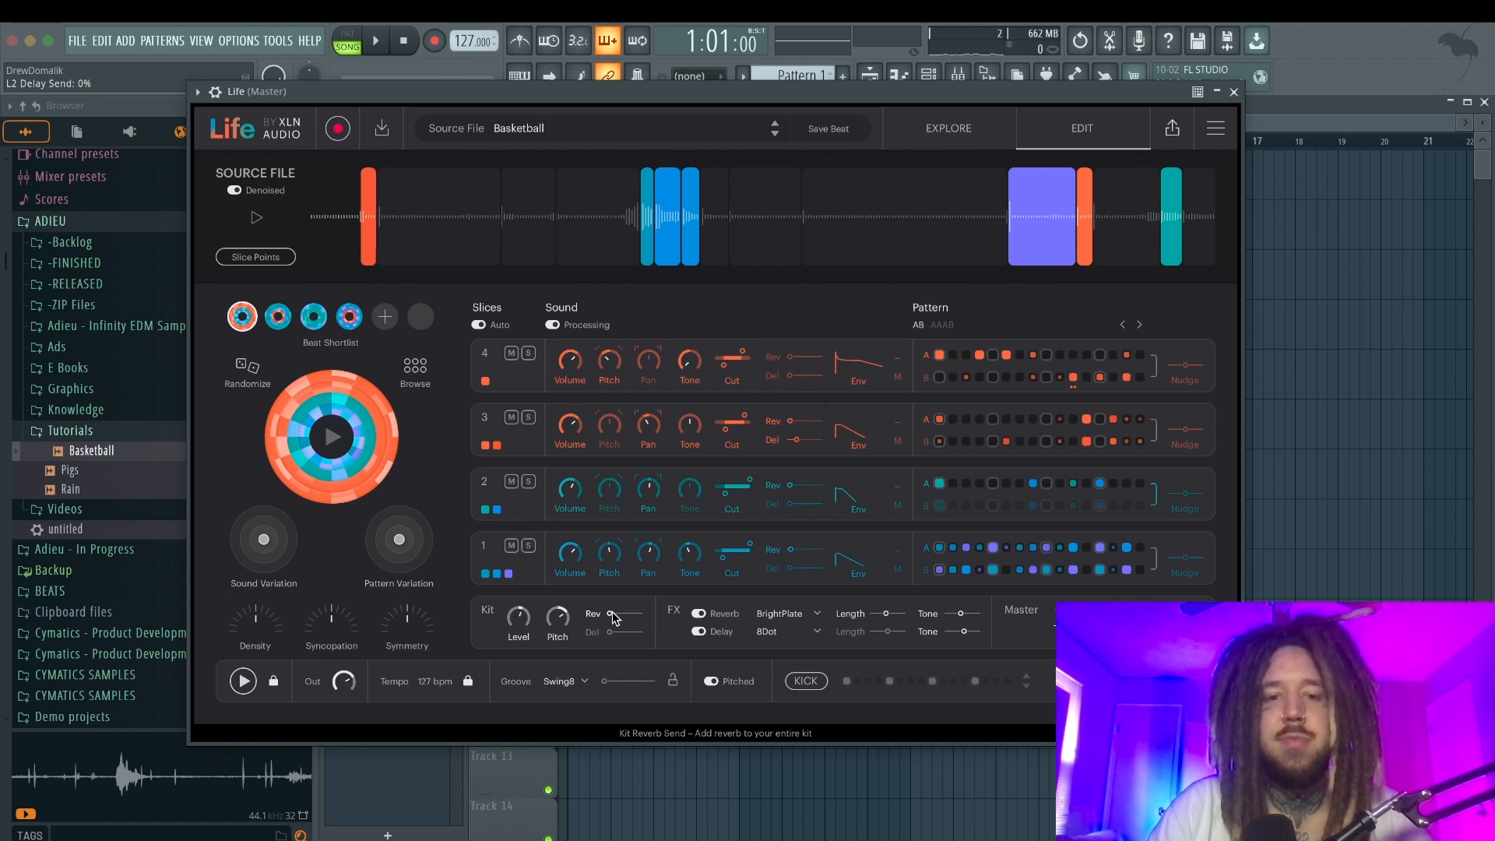
With all lane sends at 0%, set the kit's reverb send to 44%, raise its delay send slightly, and toggle both effects off and on.
mouse_move(613, 617)
left_mouse_down()
mouse_move(639, 614)
mouse_move(612, 613)
mouse_move(639, 632)
mouse_move(625, 632)
left_mouse_up()
key("space")
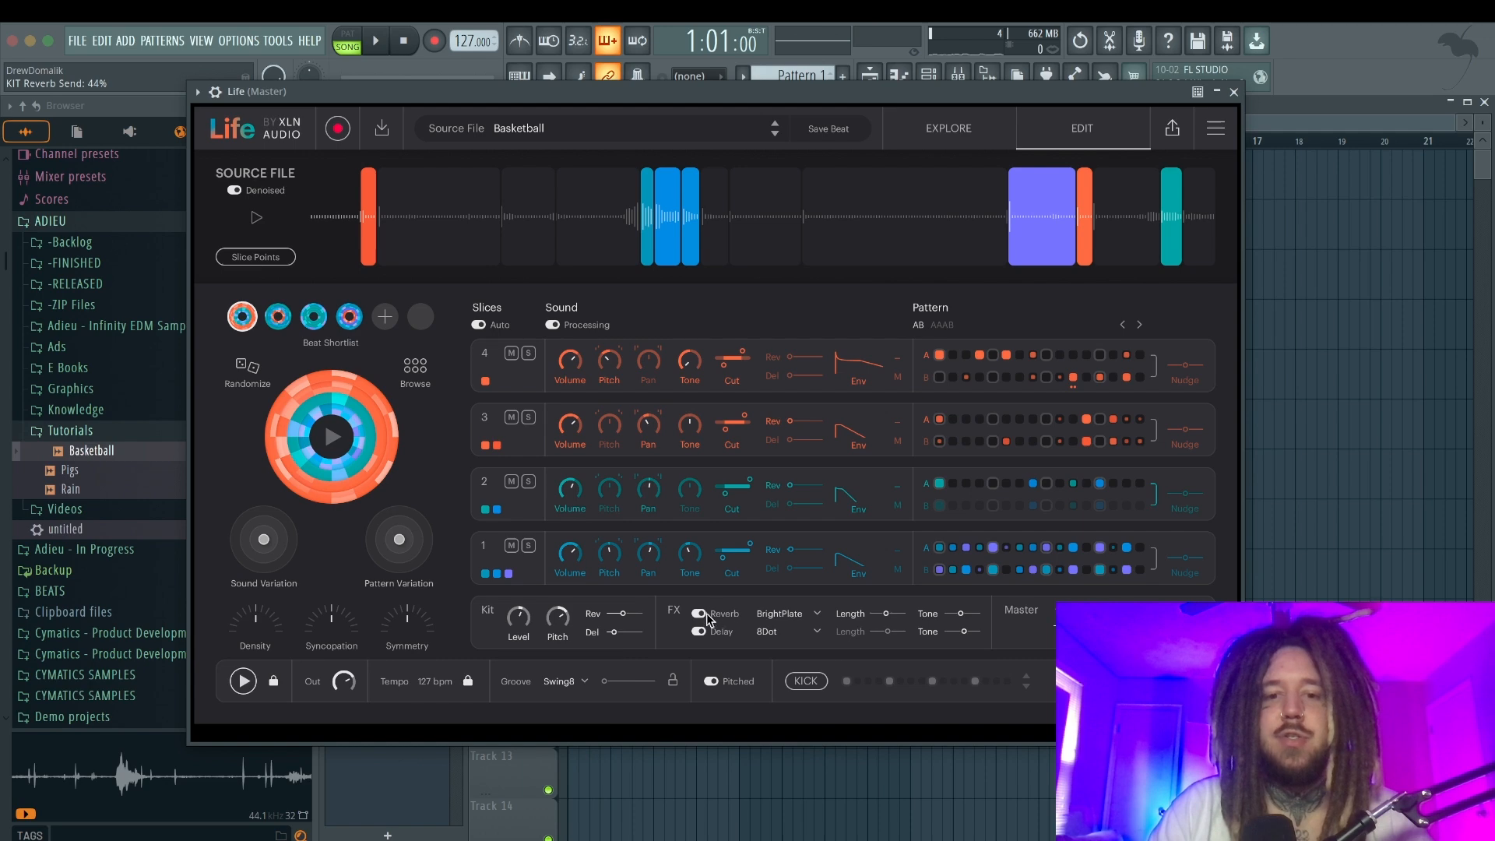
left_click(700, 614)
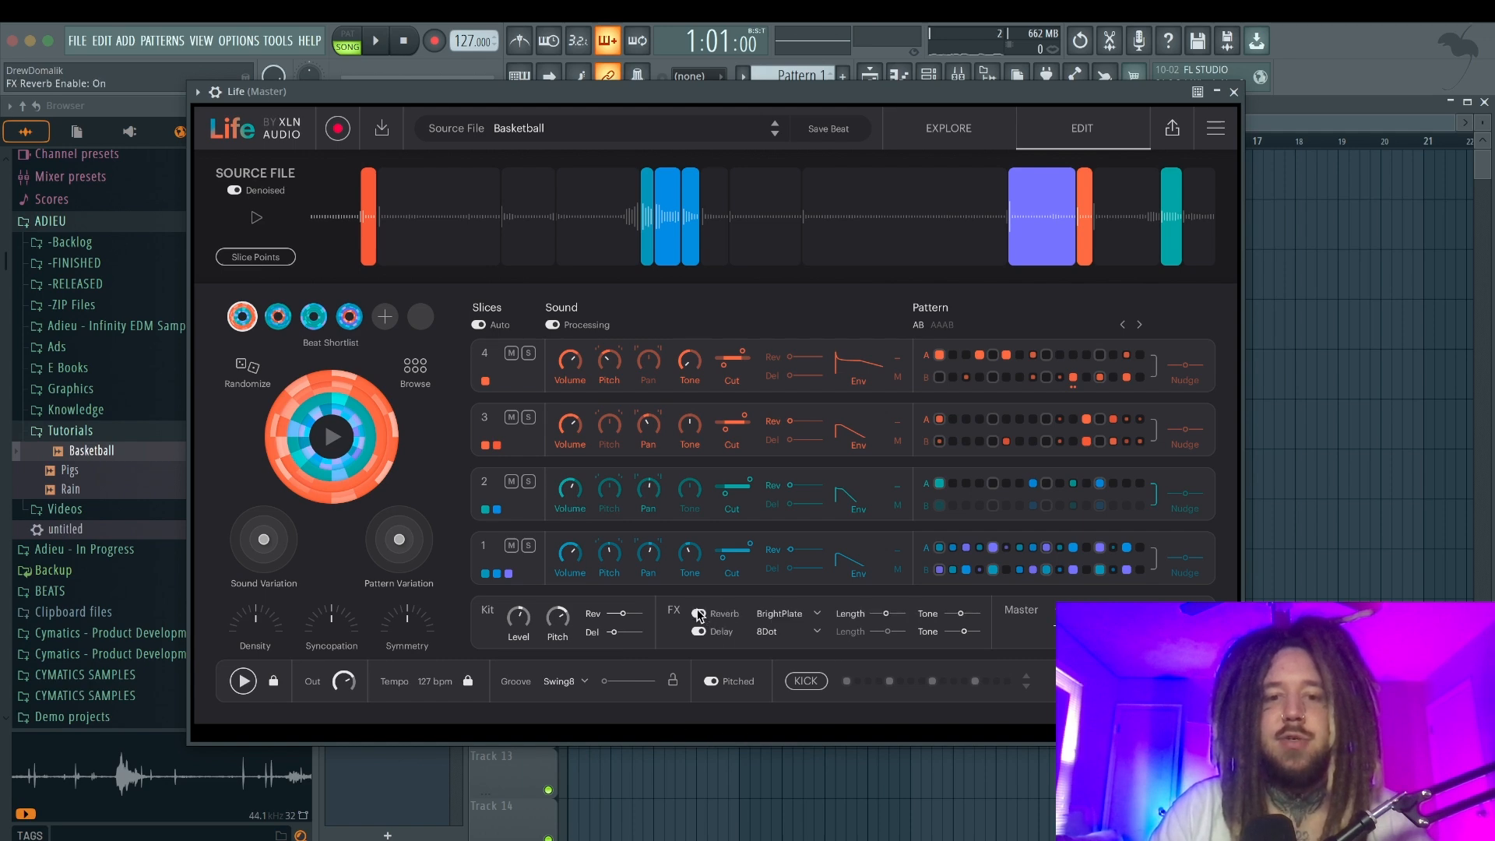
left_click(698, 631)
left_click(699, 632)
Try the Big Hall, Dark Room and Claustrophobic reverb types on the beat during playback.
left_click(783, 613)
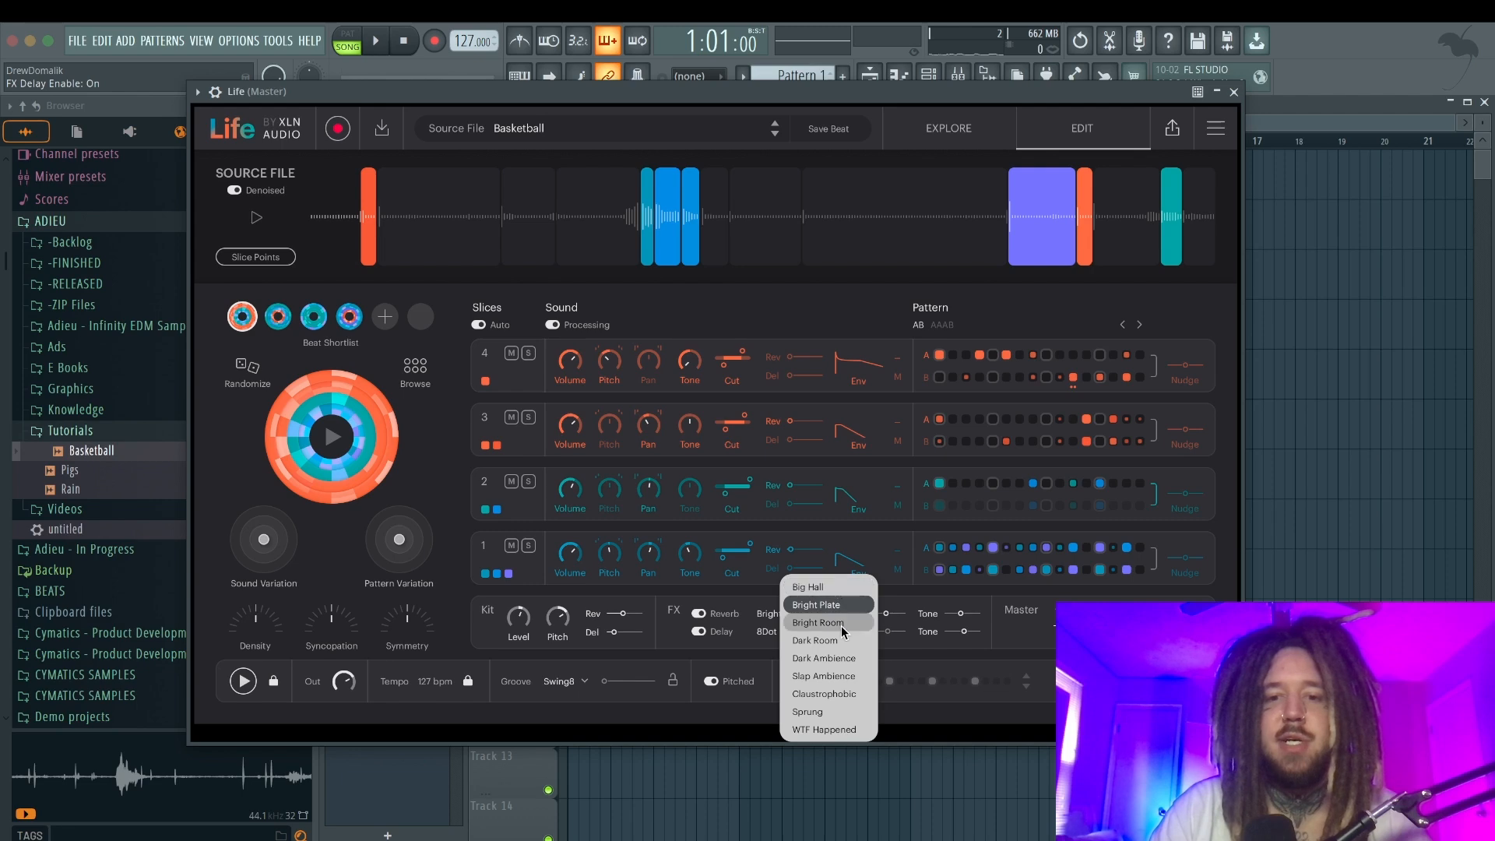
left_click(810, 587)
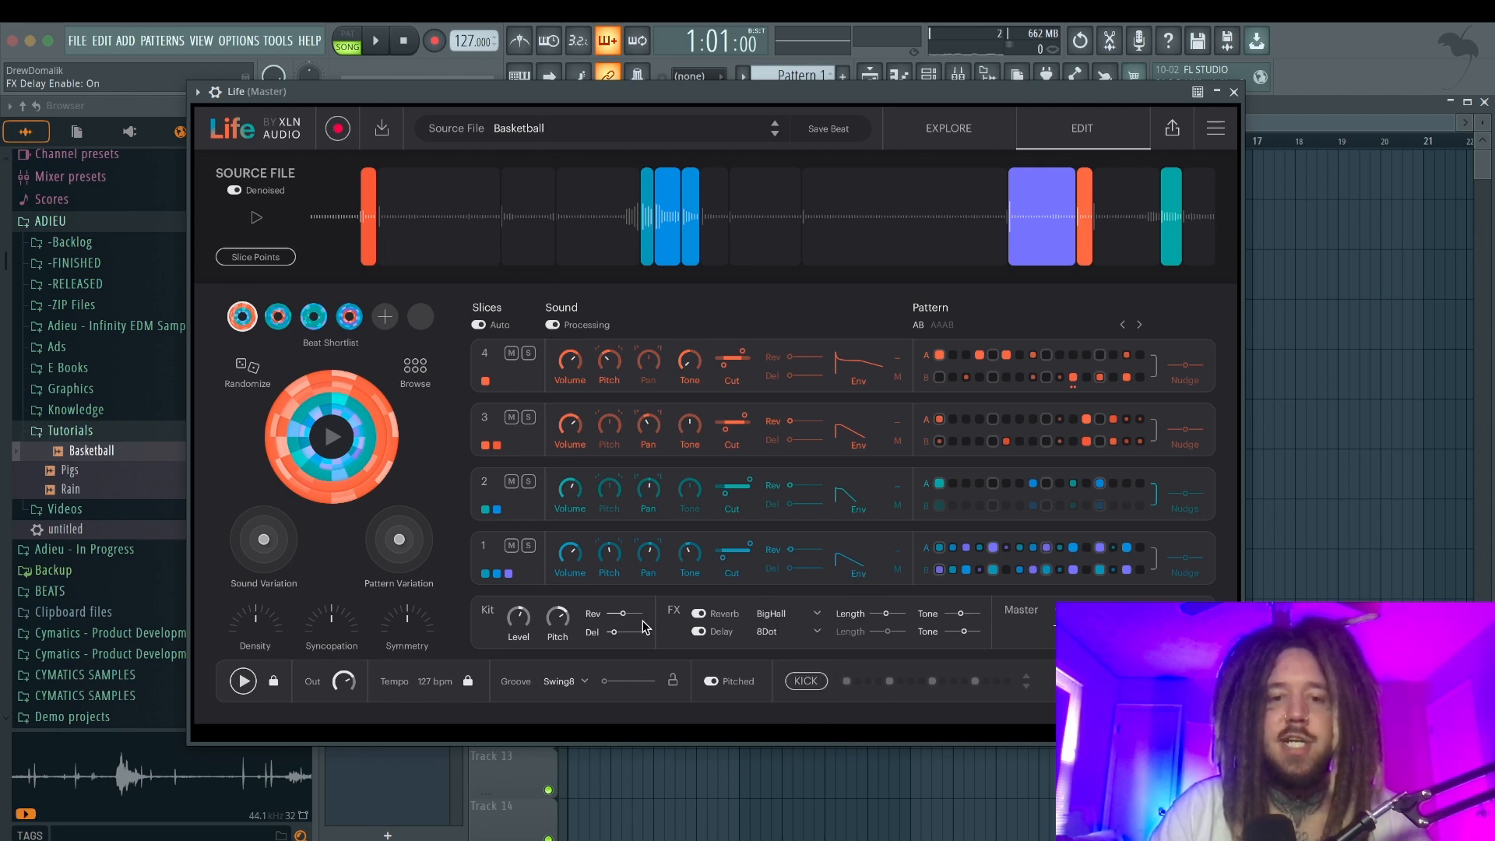
key("space")
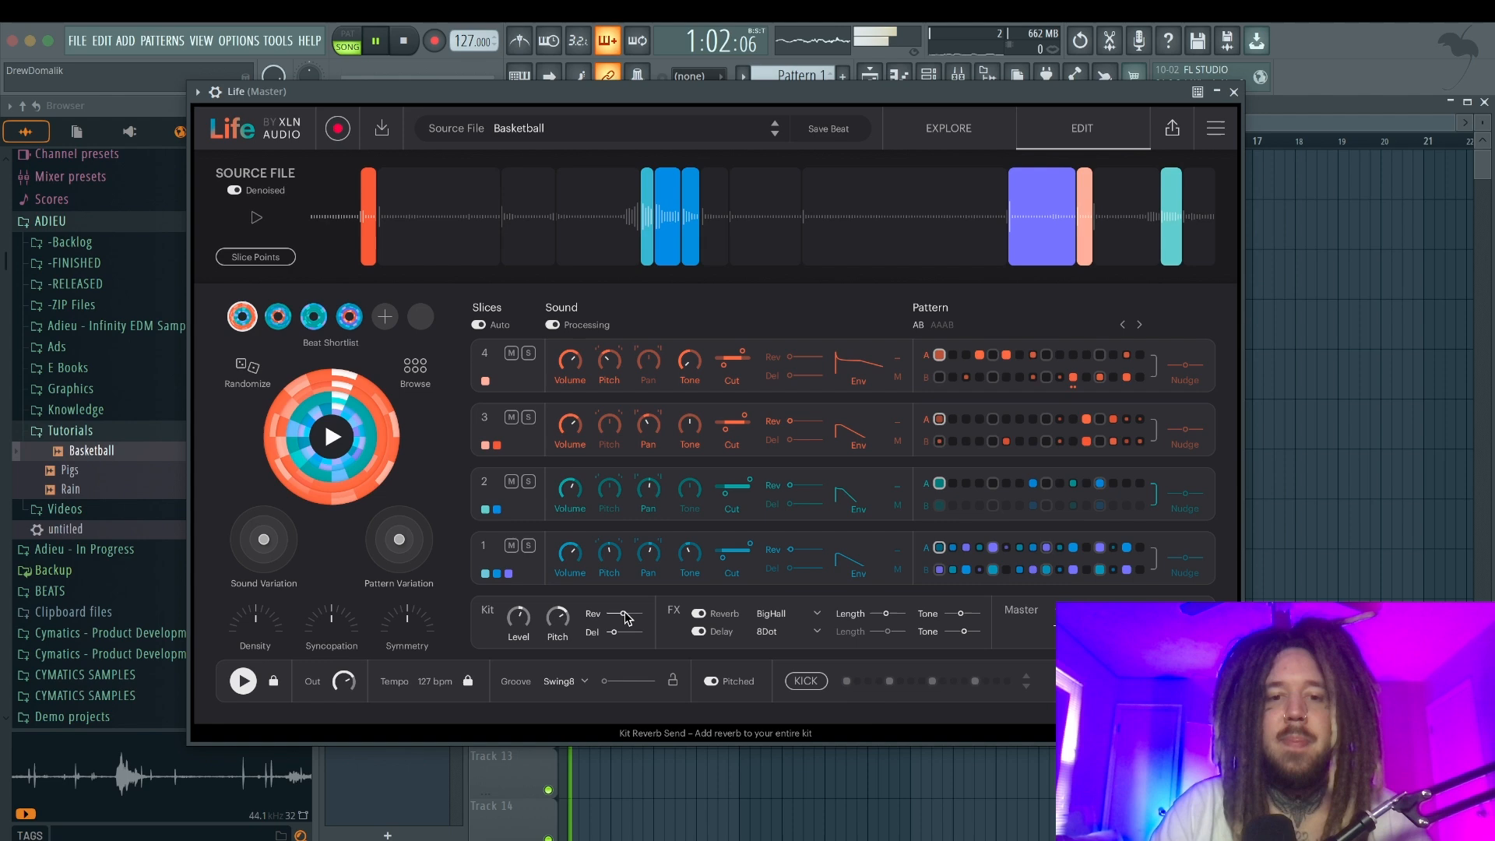
left_click(773, 613)
left_click(807, 640)
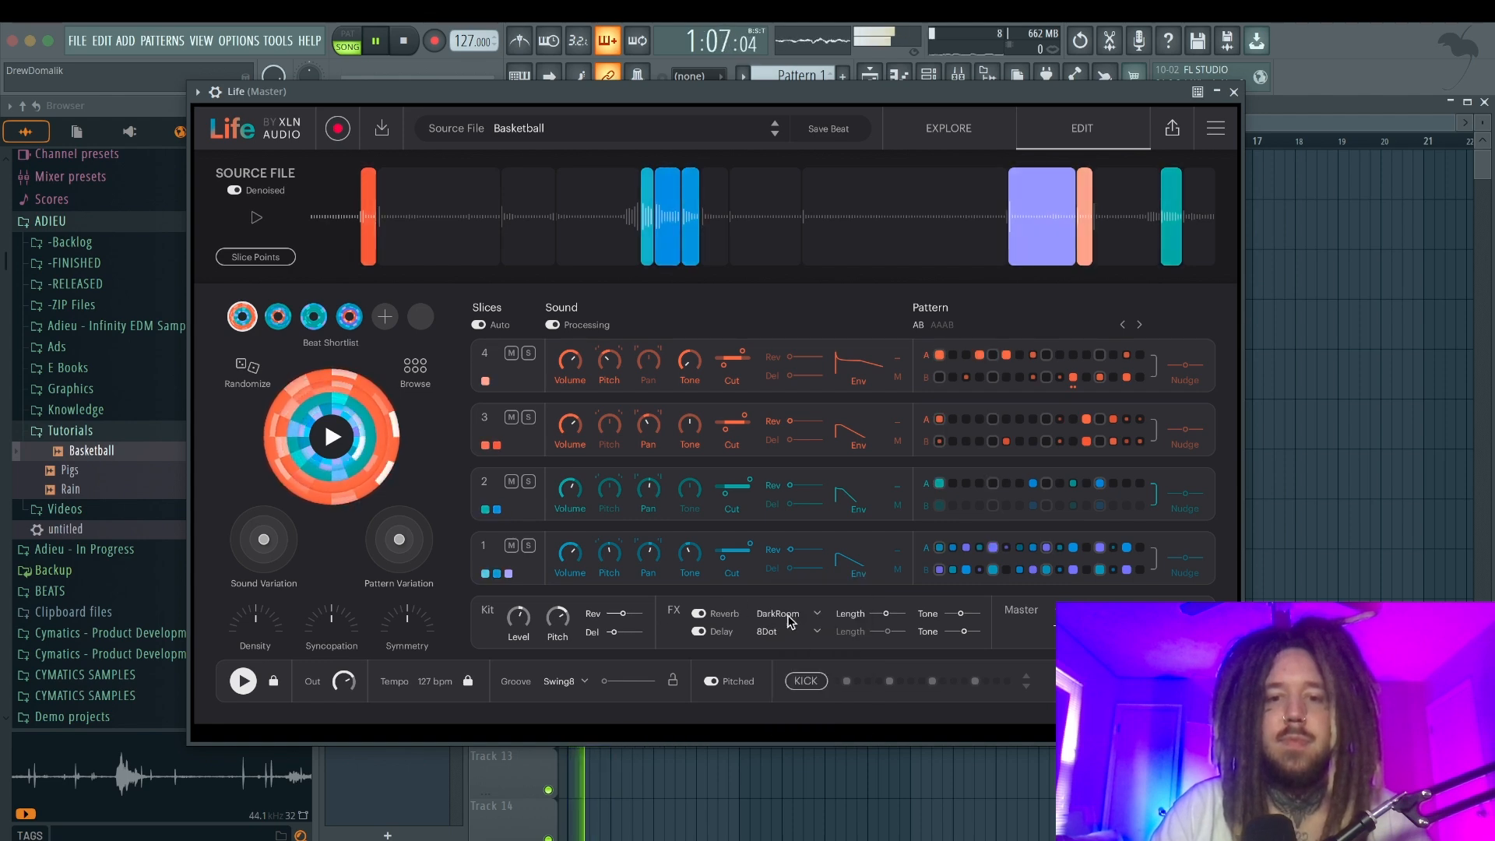
left_click(786, 613)
left_click(833, 694)
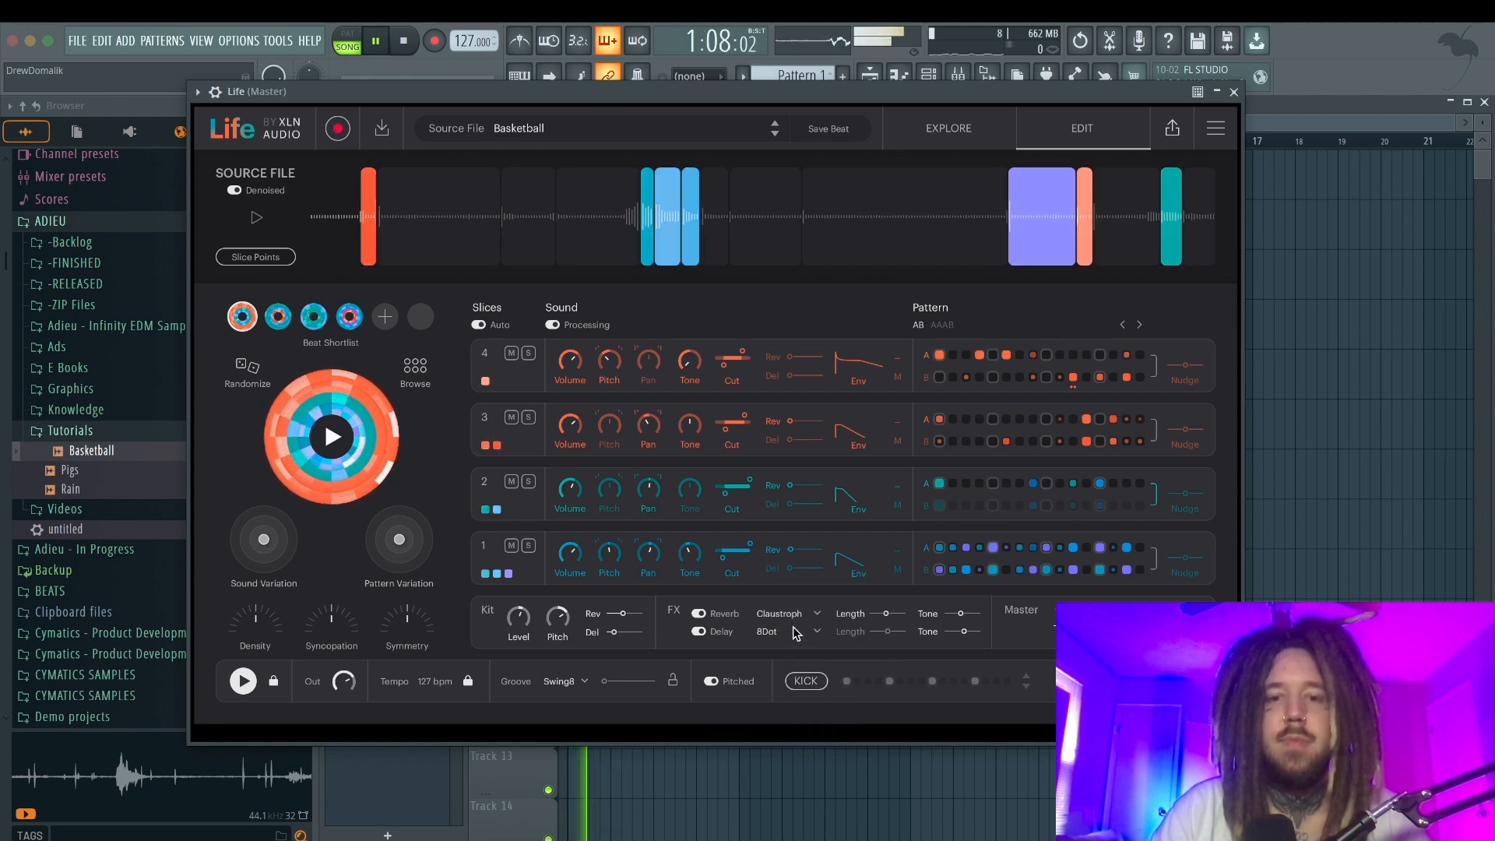
Set the kit's reverb send to 15%, lengthen and darken the Claustrophobic reverb, and play the beat.
left_click_drag(623, 613, 614, 615)
key("space")
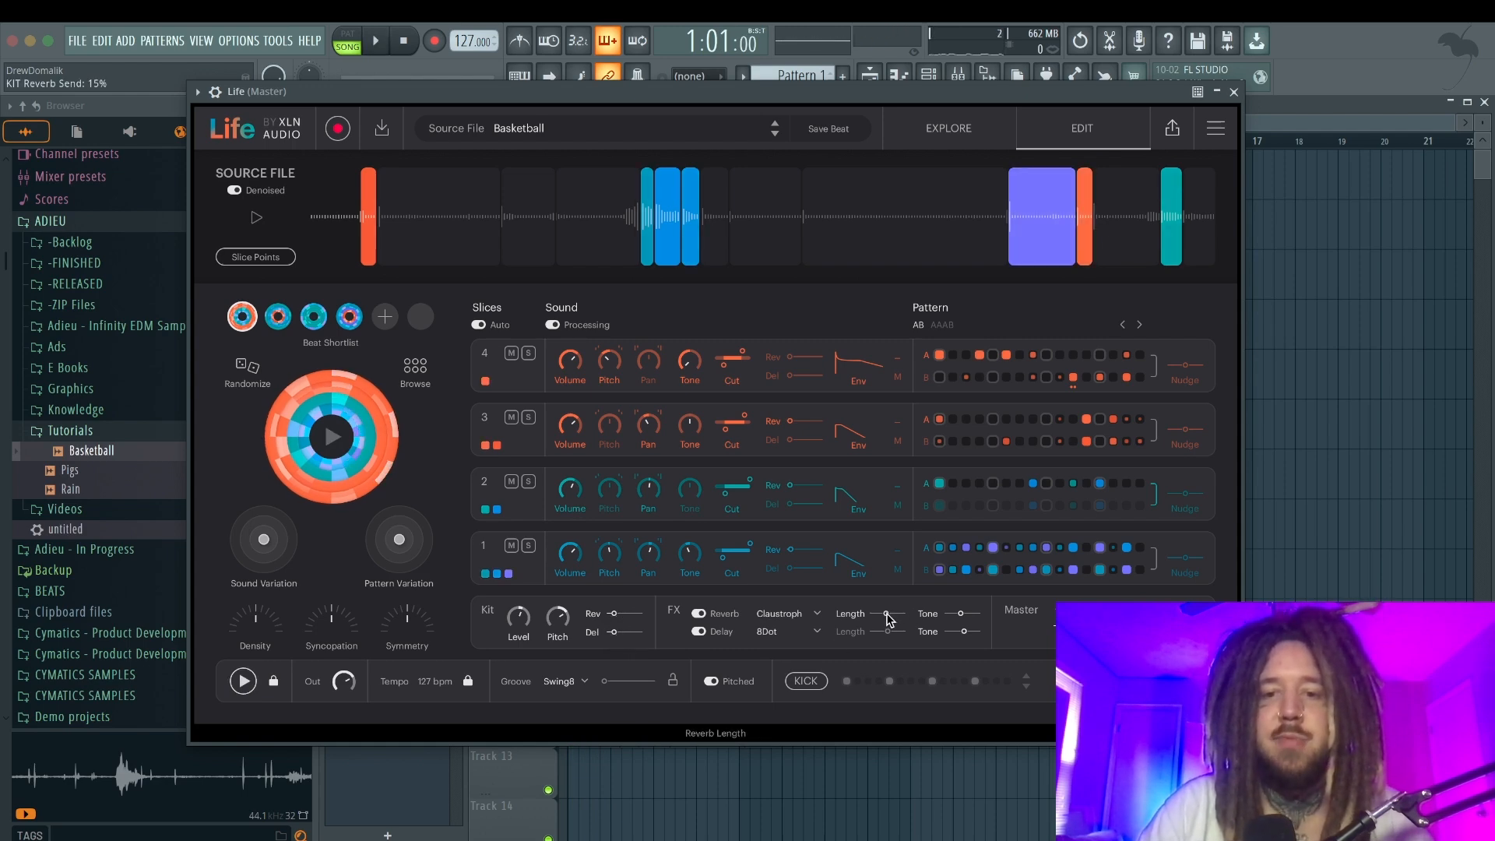
left_click(888, 614)
mouse_move(893, 614)
left_mouse_down()
mouse_move(873, 615)
mouse_move(902, 614)
left_mouse_up()
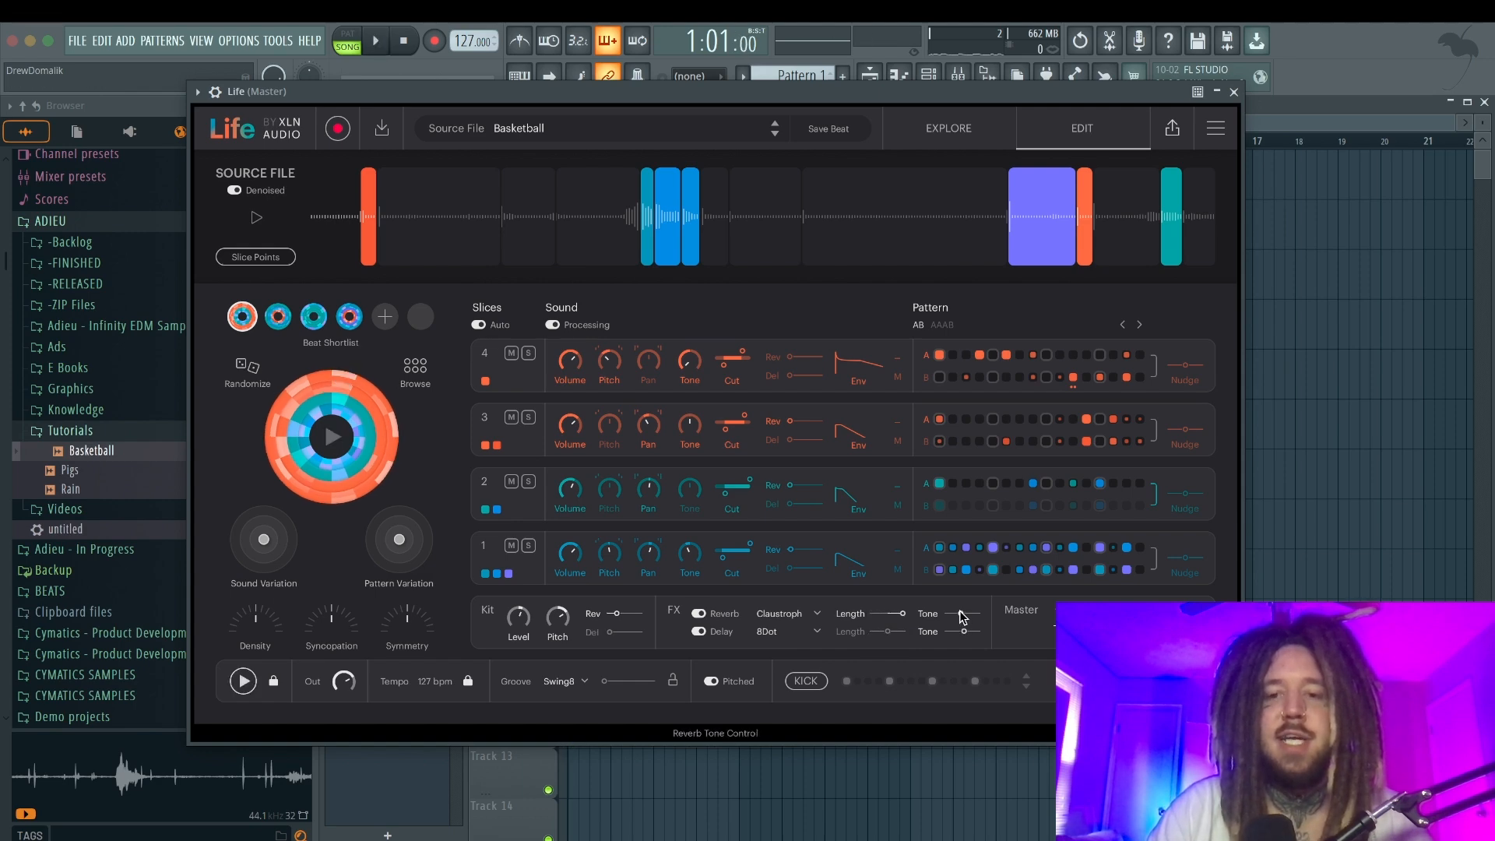
left_click_drag(963, 615, 952, 615)
key("space")
key("space")
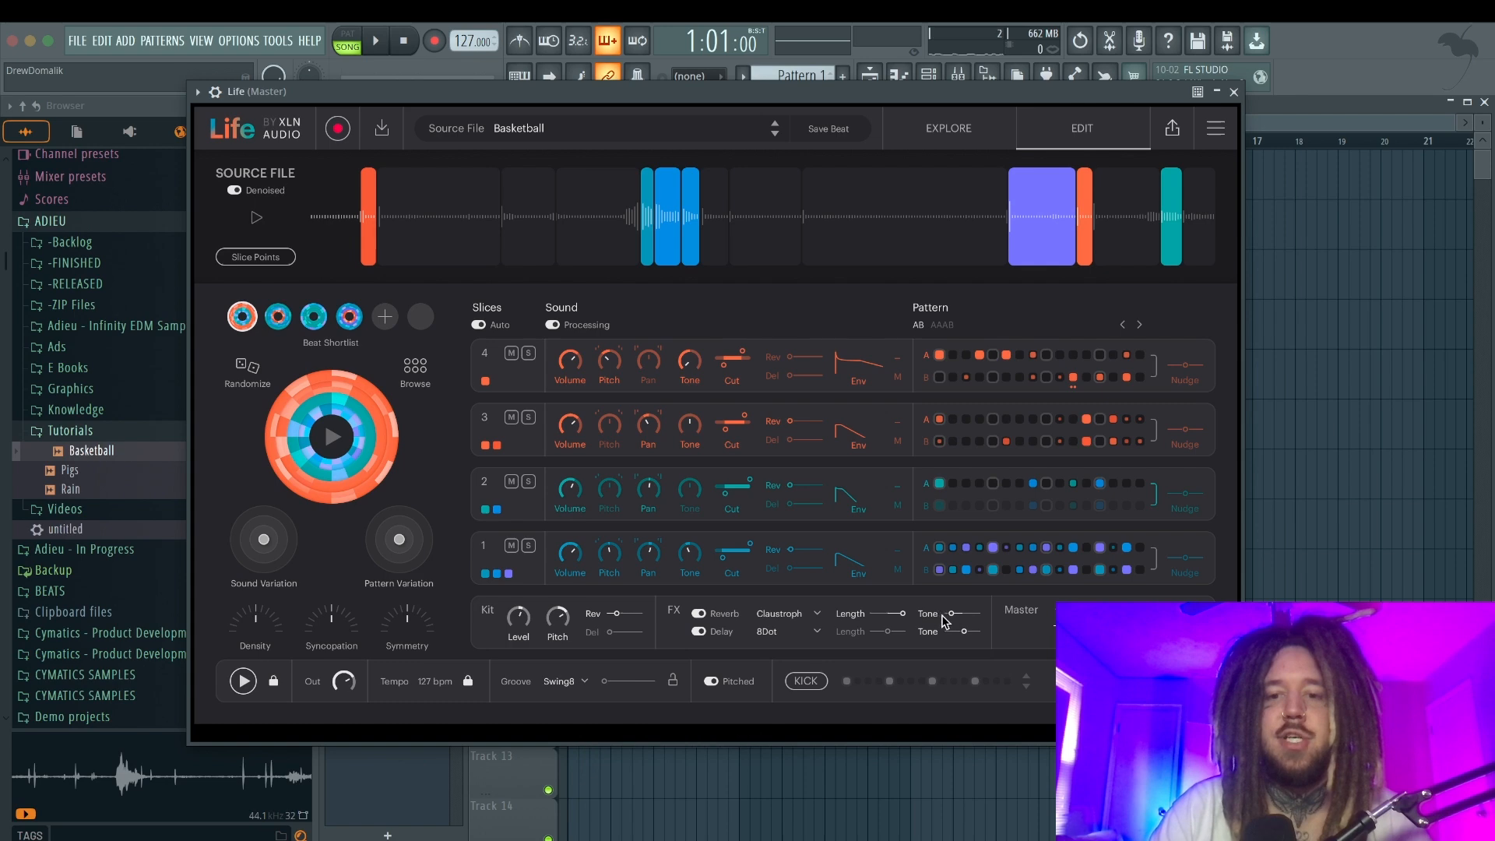
Set the kit's delay send to 50%, switch the delay type to Ping Pong, and play the beat.
left_click_drag(610, 632, 625, 631)
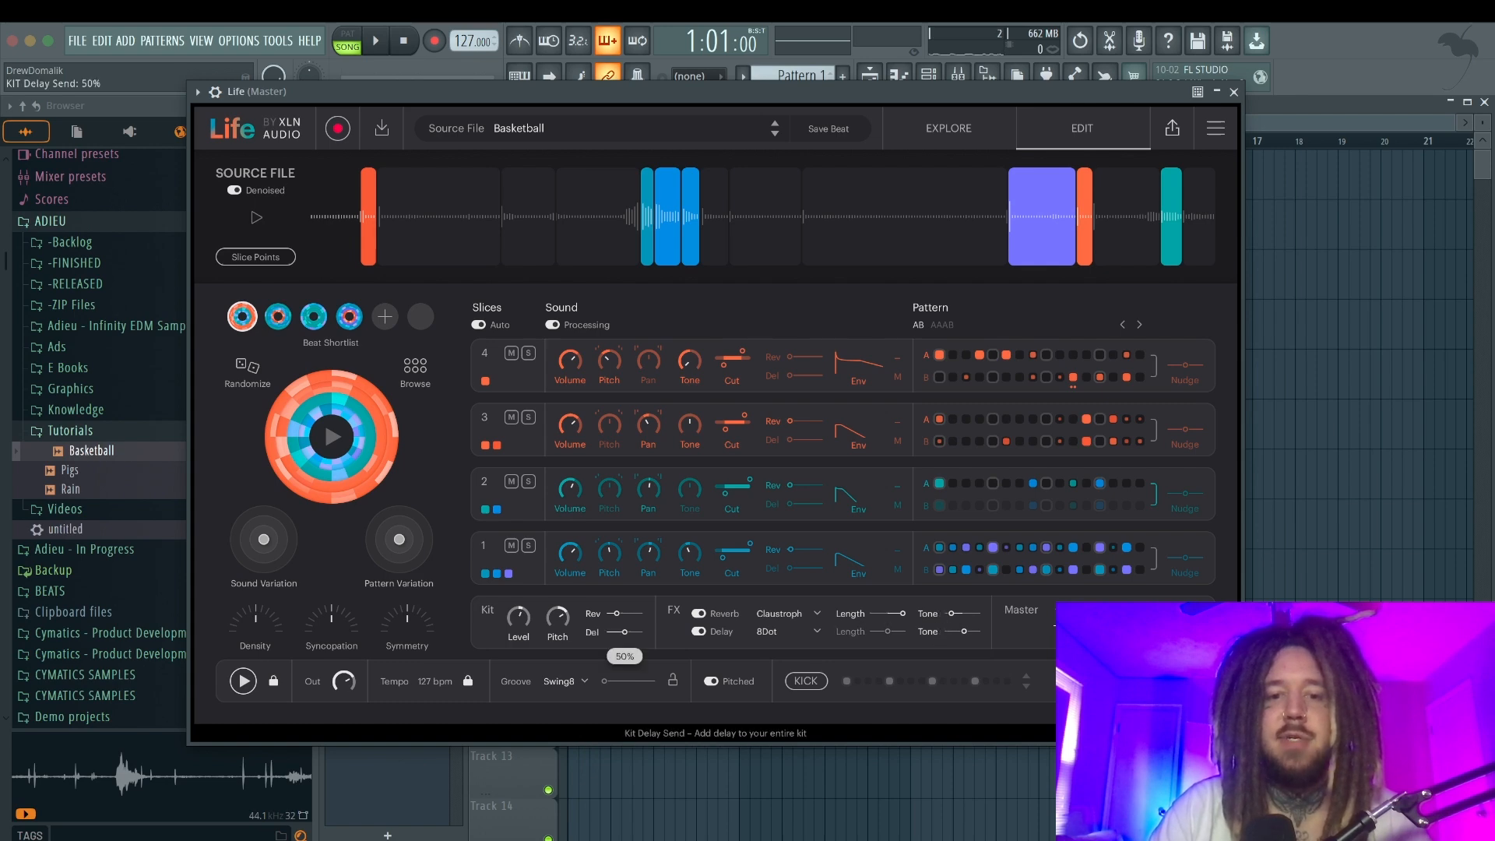
left_click(816, 632)
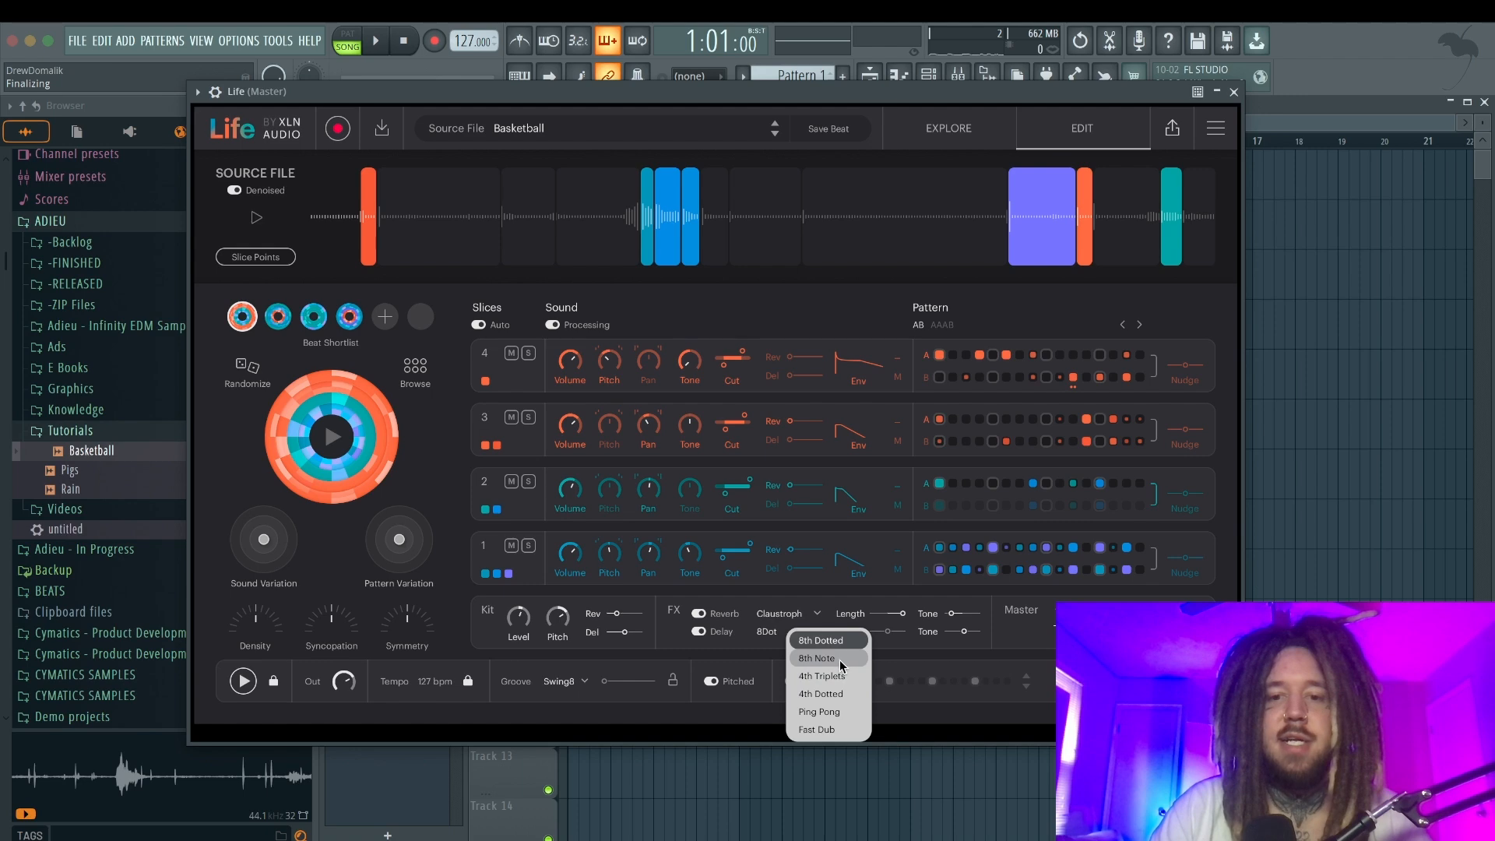
left_click(840, 717)
key("space")
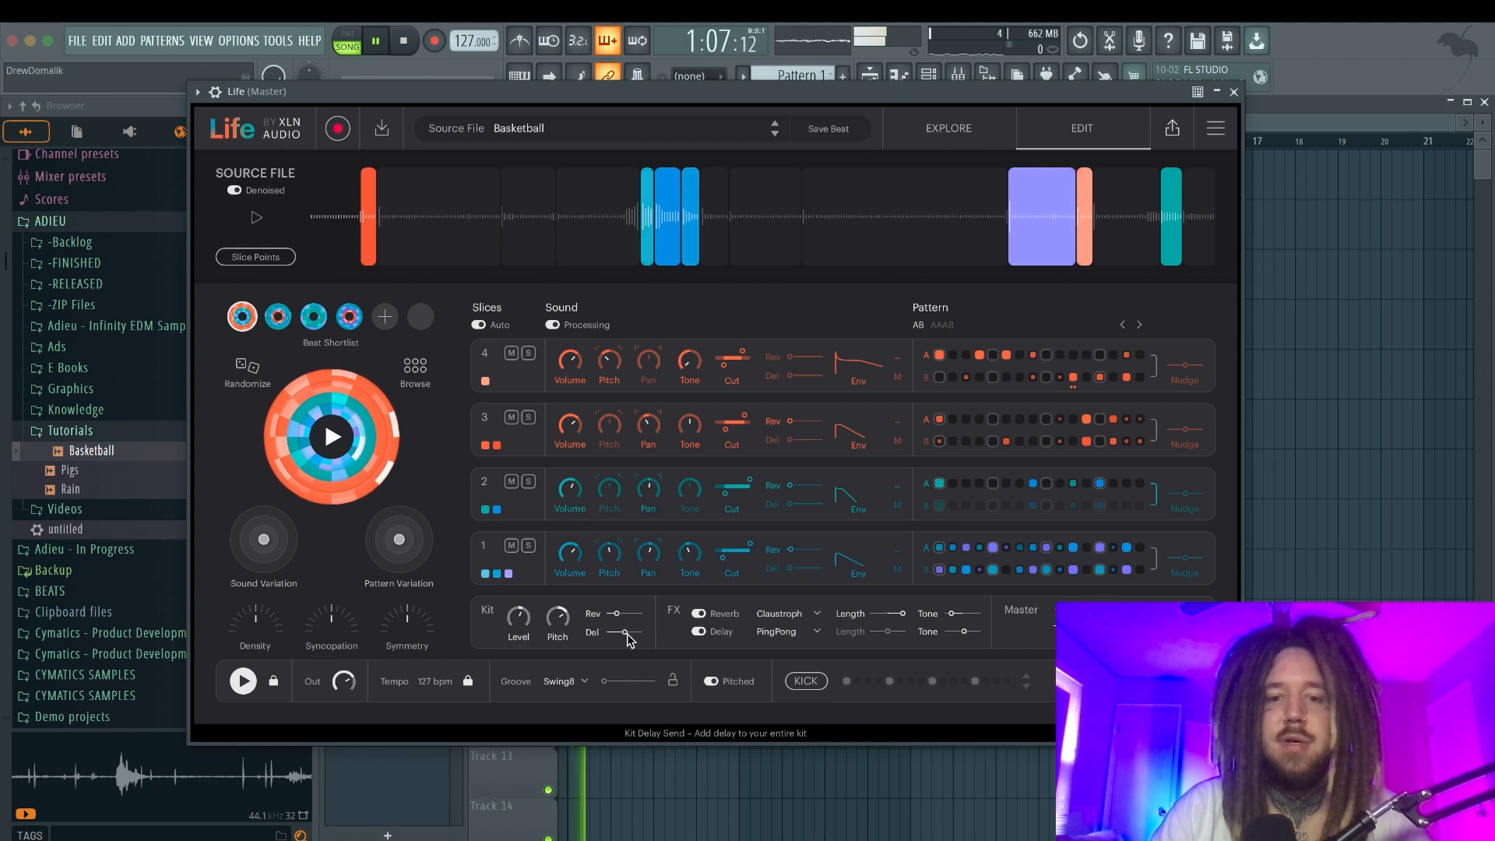
Raise the delay length to 165% during playback, increase it to 194%, and play the beat again.
left_click_drag(885, 632, 900, 635)
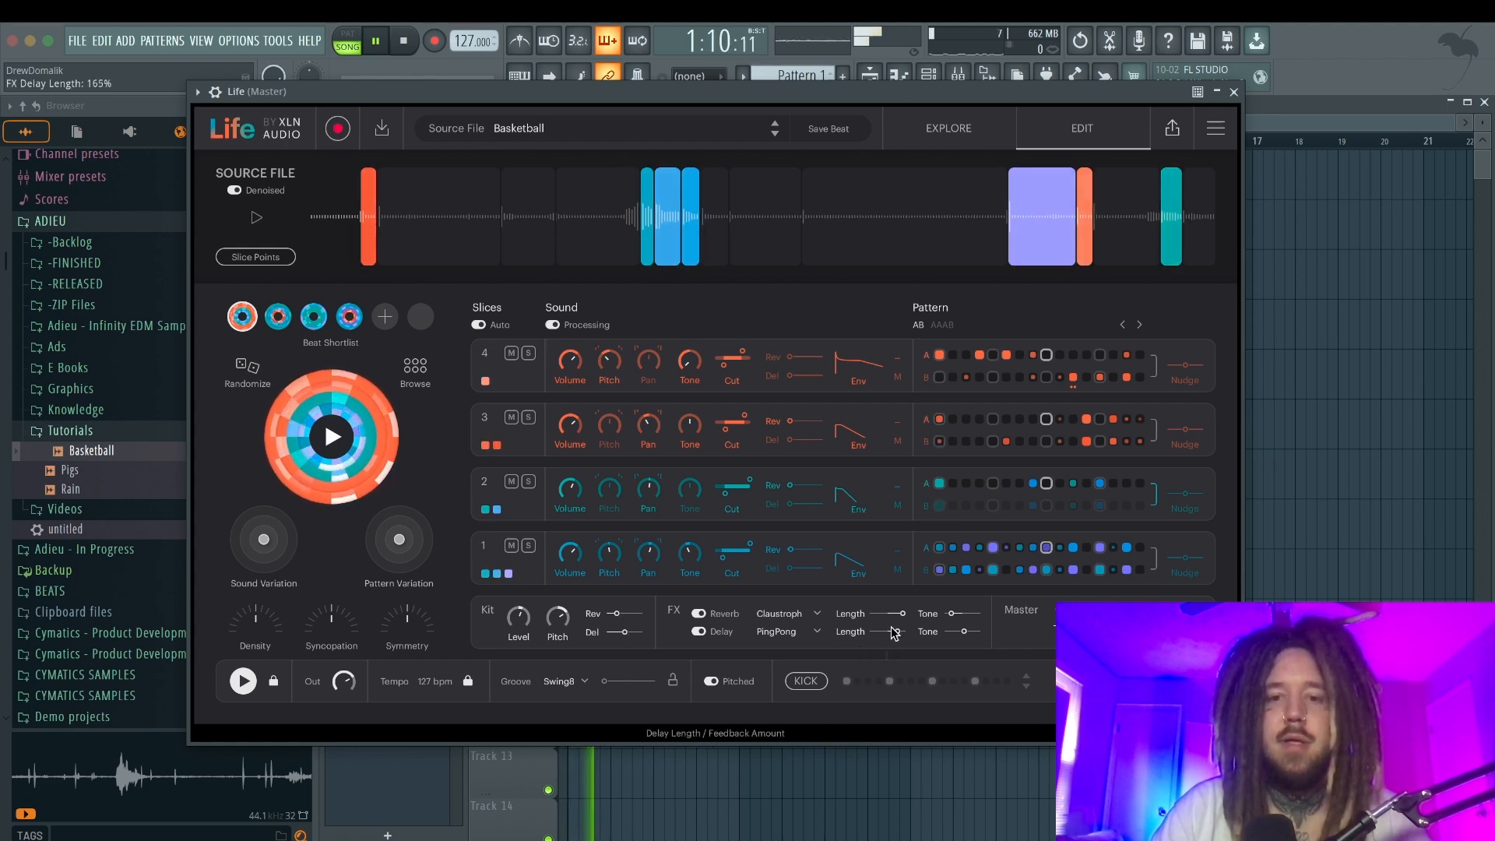
key("space")
left_click(899, 634)
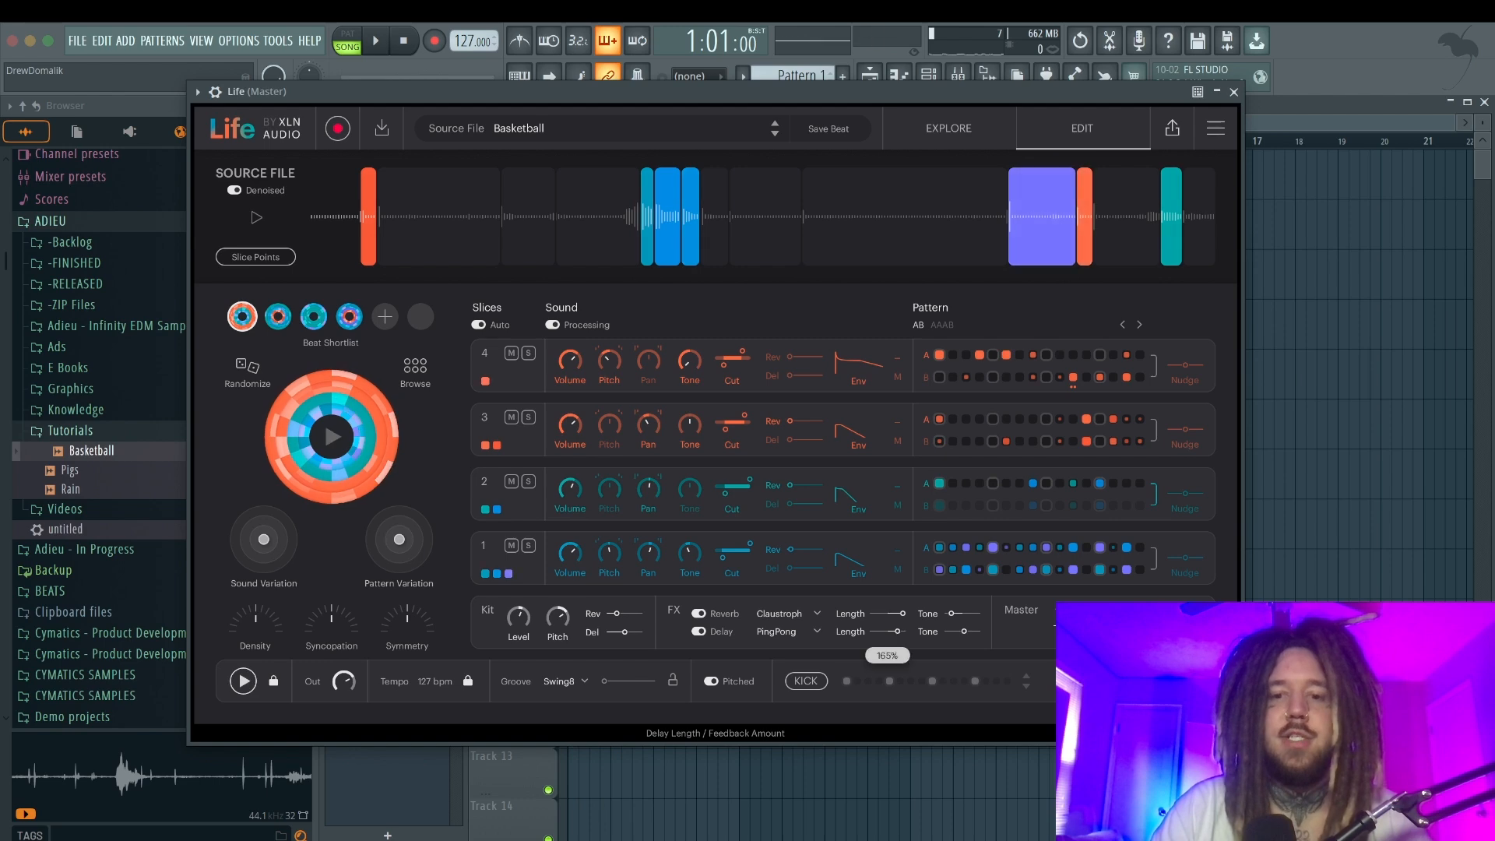
left_click_drag(899, 634, 900, 635)
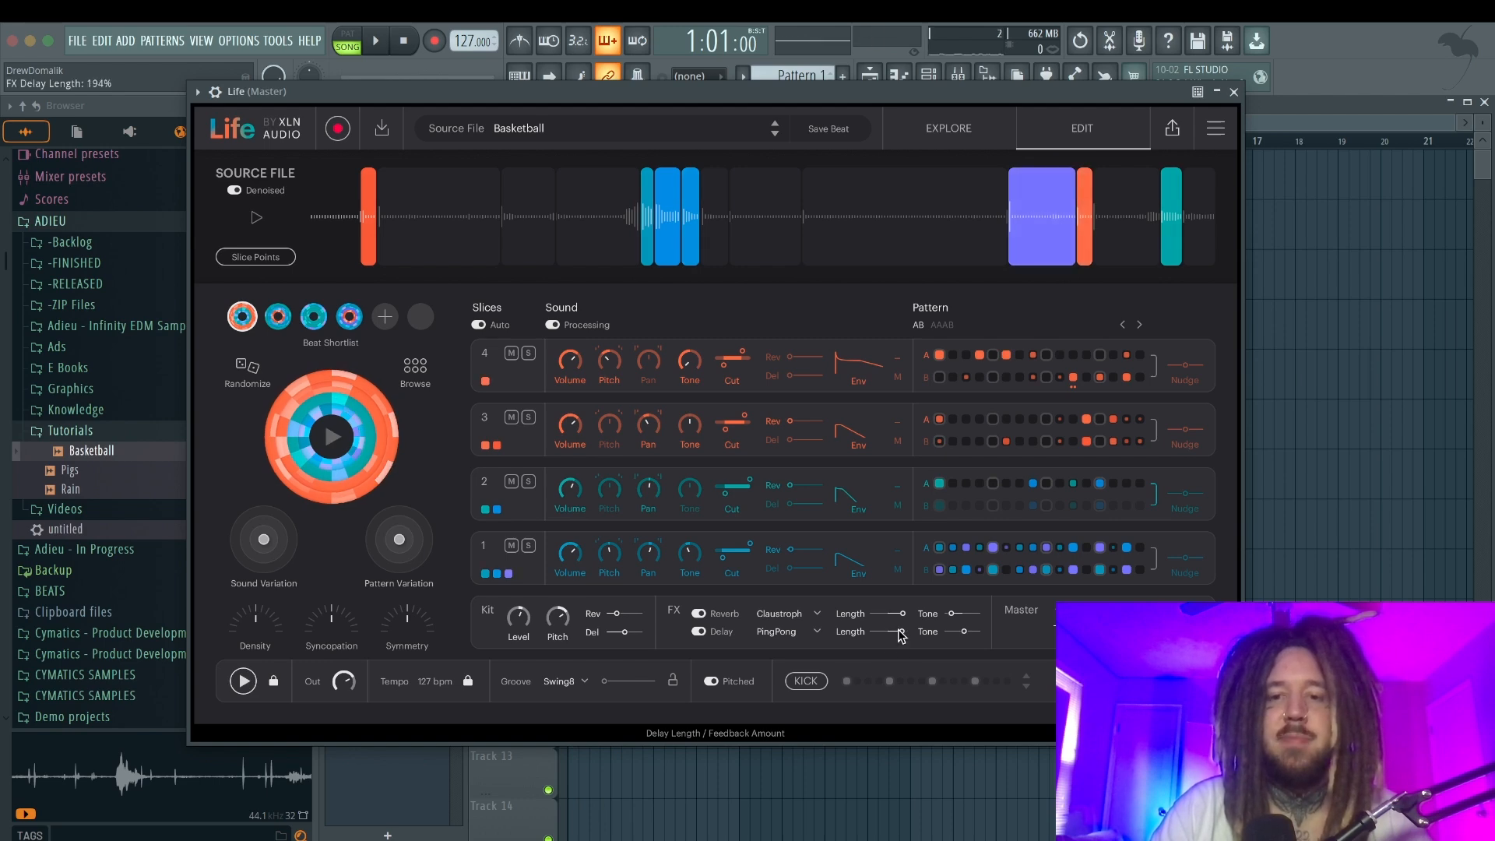
key("space")
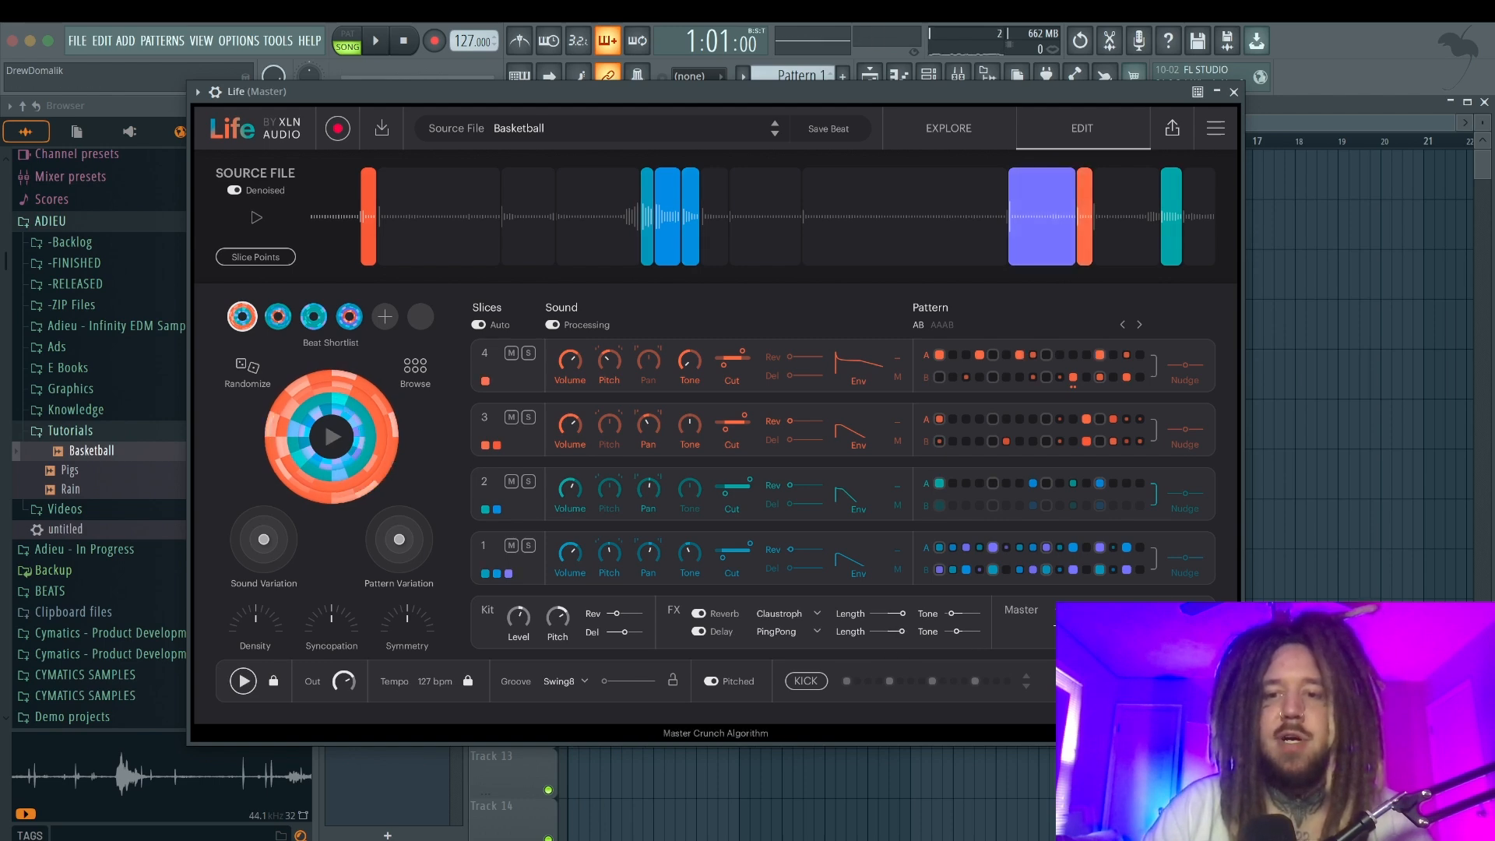
With the master crunch algorithm on RetroBit, try a crunch amount of 37% during playback and reduce it to 19%.
left_click(1115, 613)
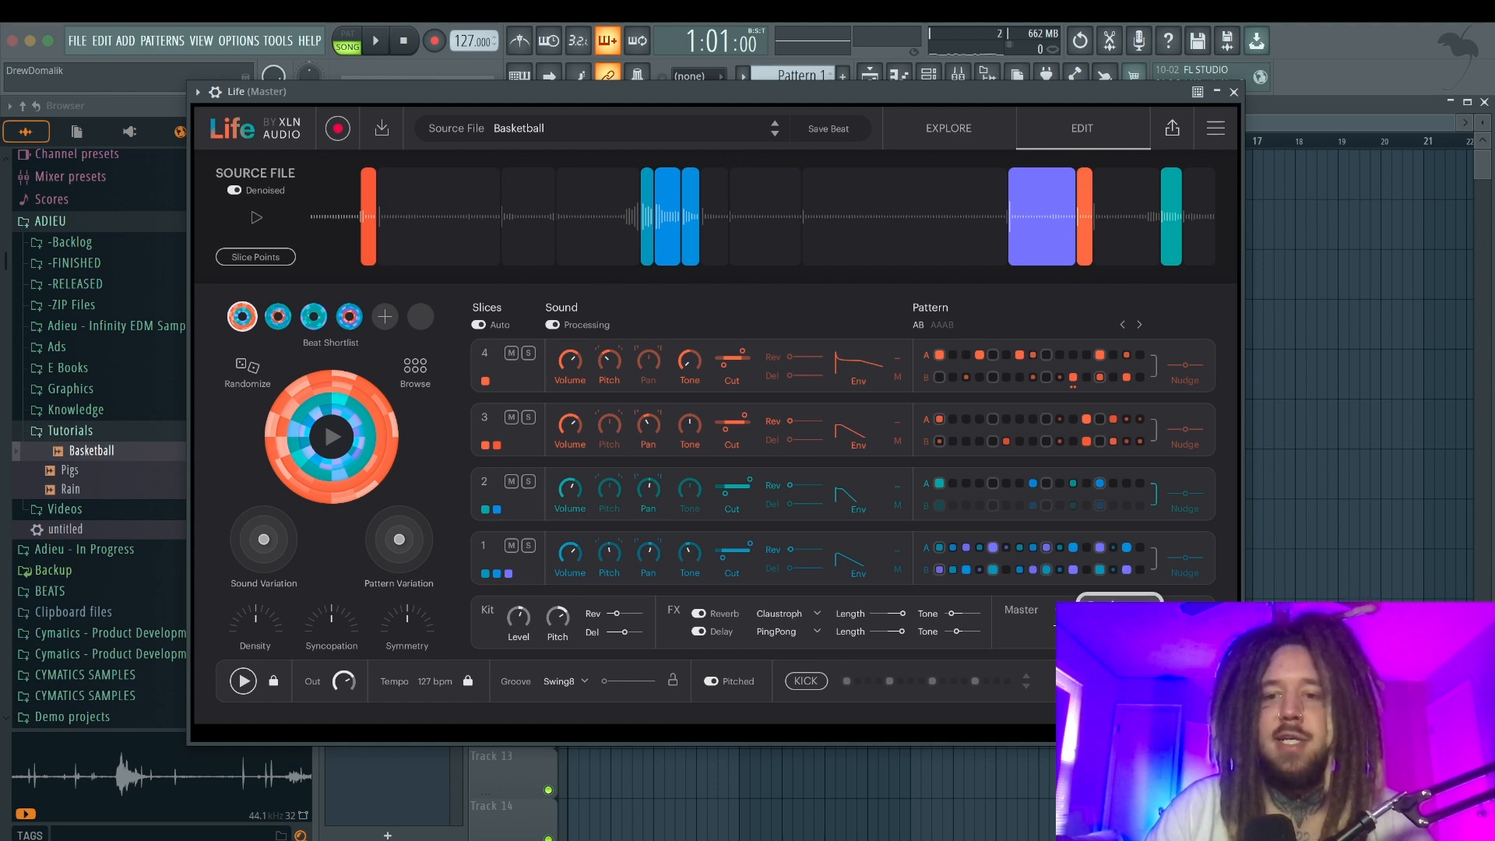
left_click(1115, 615)
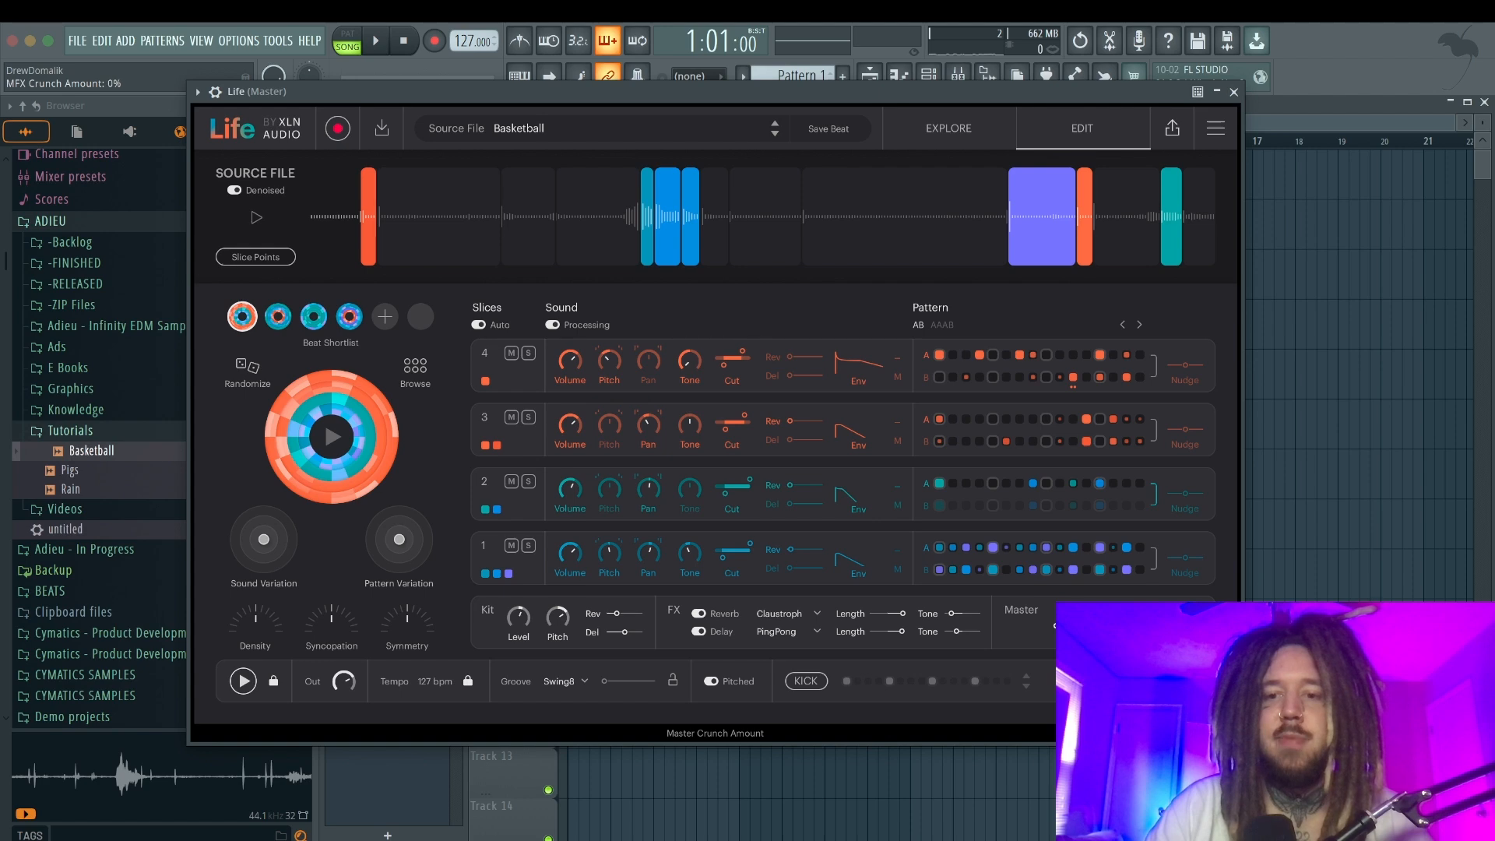
key("space")
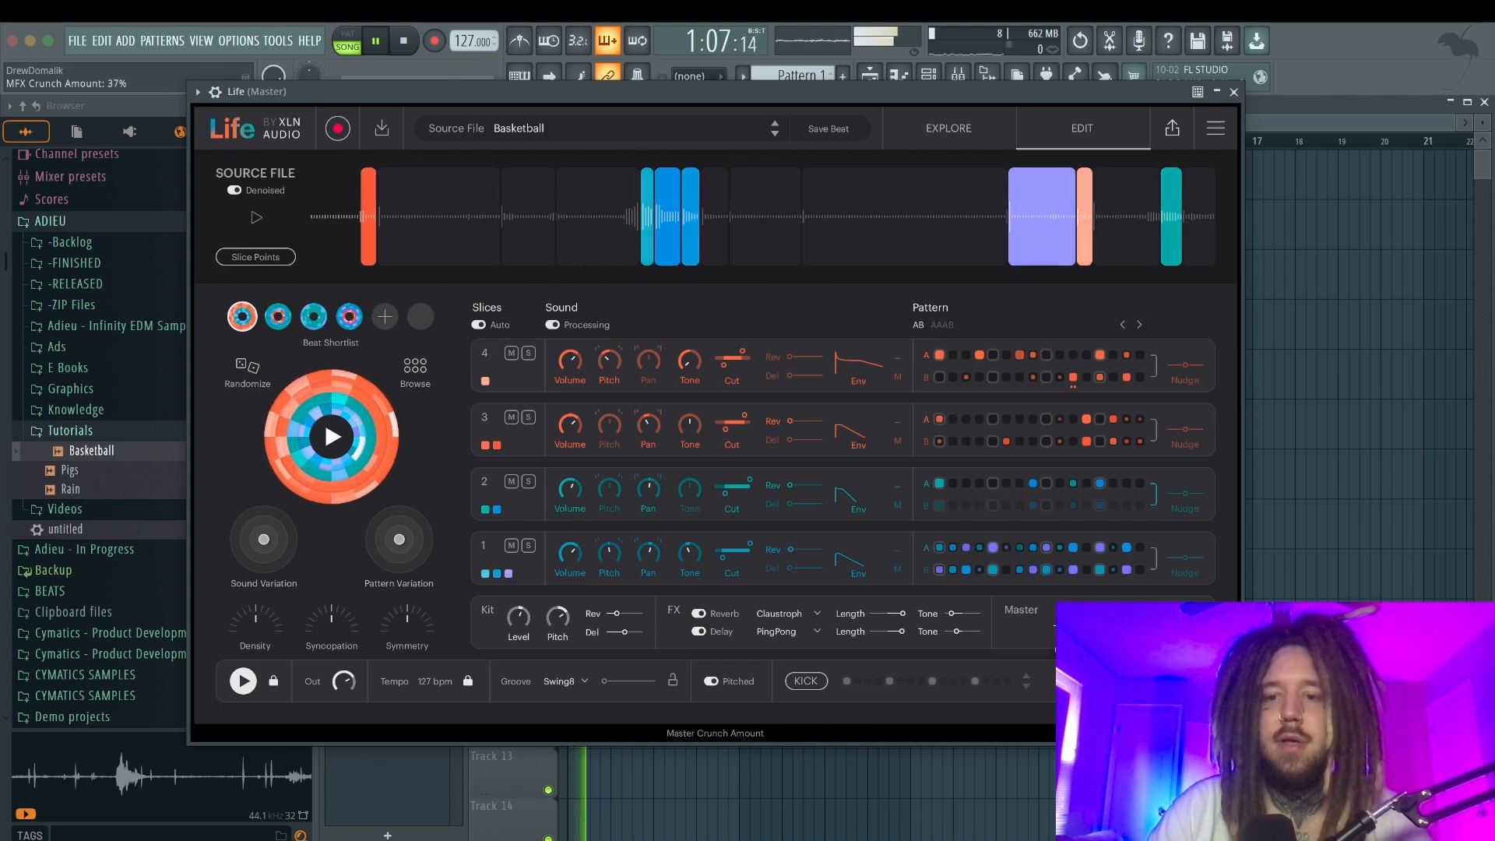
left_click_drag(1078, 625, 1079, 625)
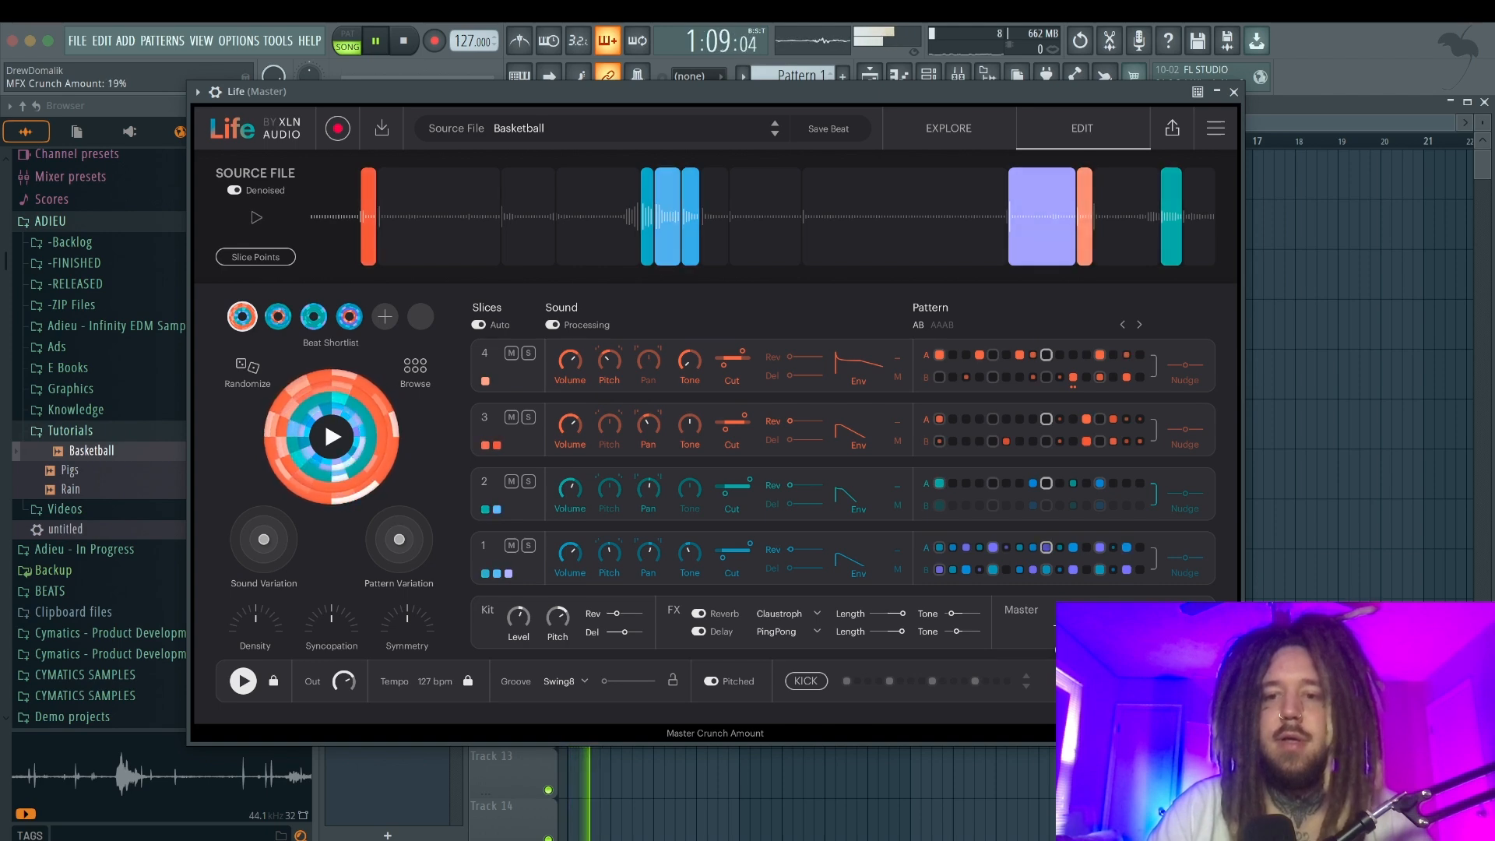
key("space")
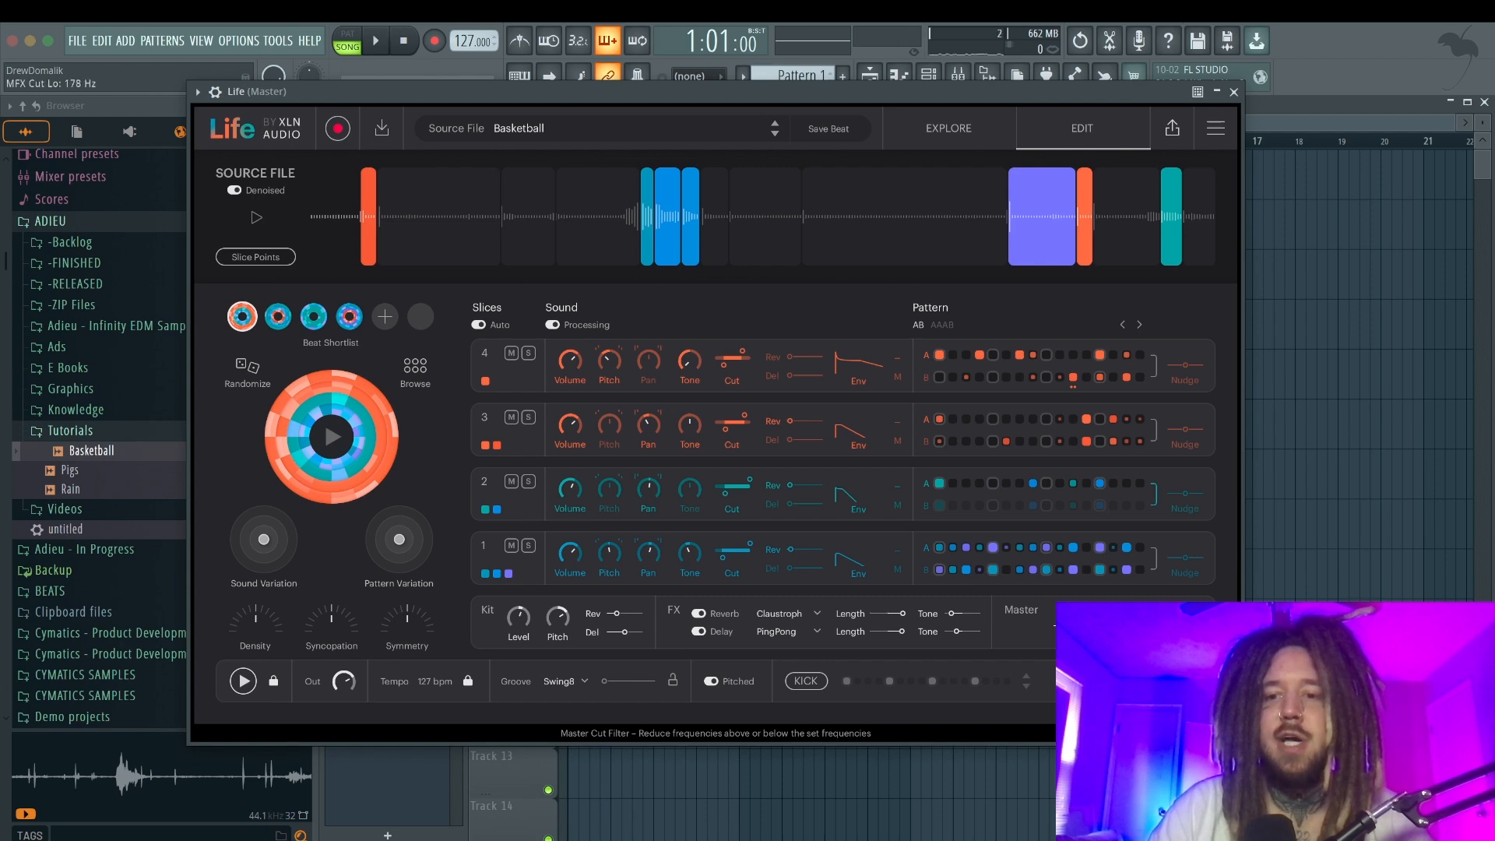
Play the beat while sweeping the master cut filter, including its high cut at 966 Hz.
key("space")
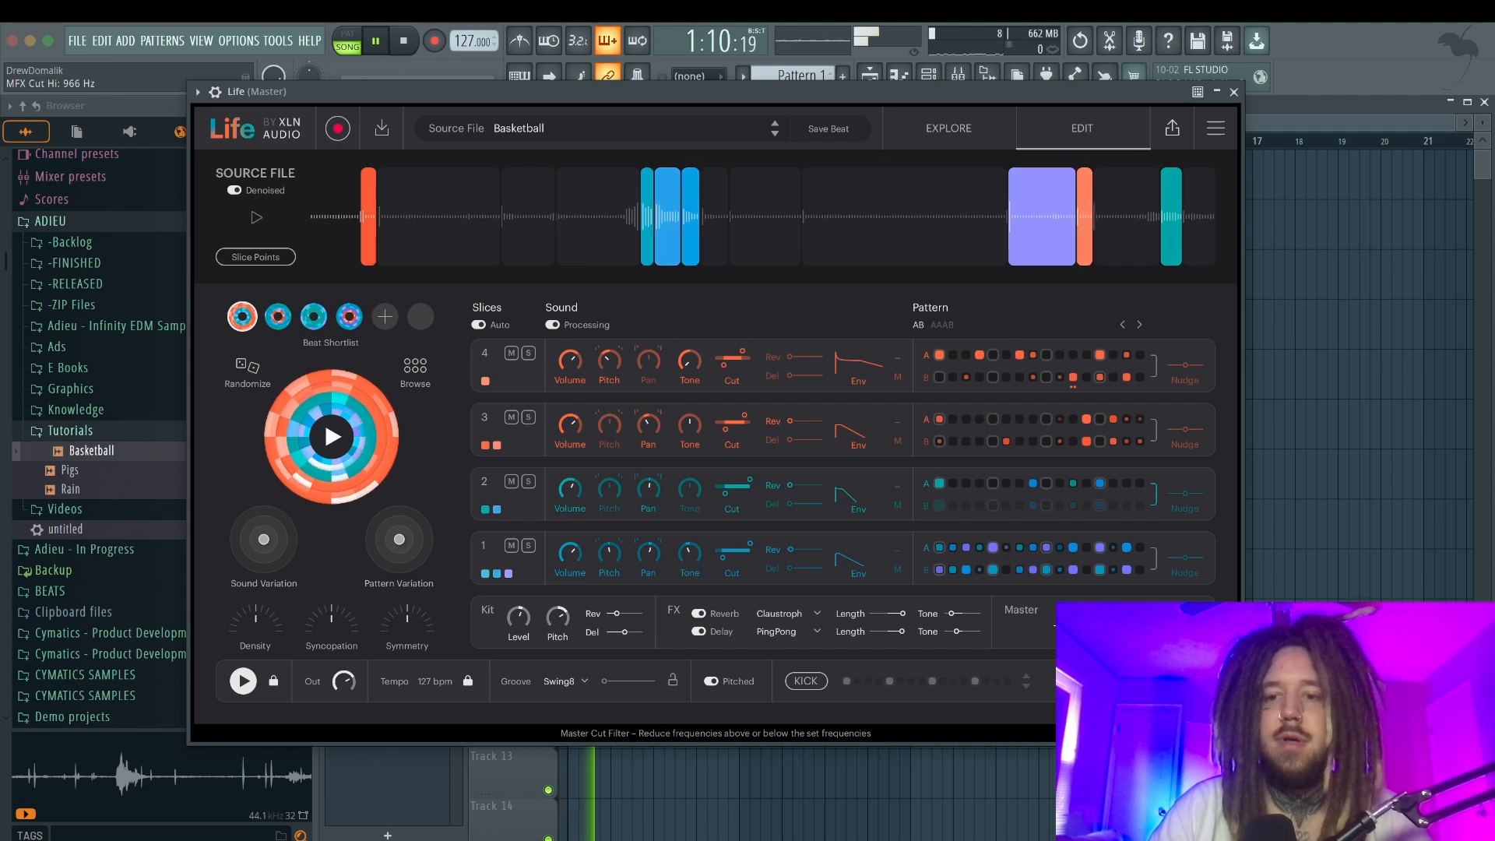
left_click_drag(1057, 632, 1084, 620)
key("space")
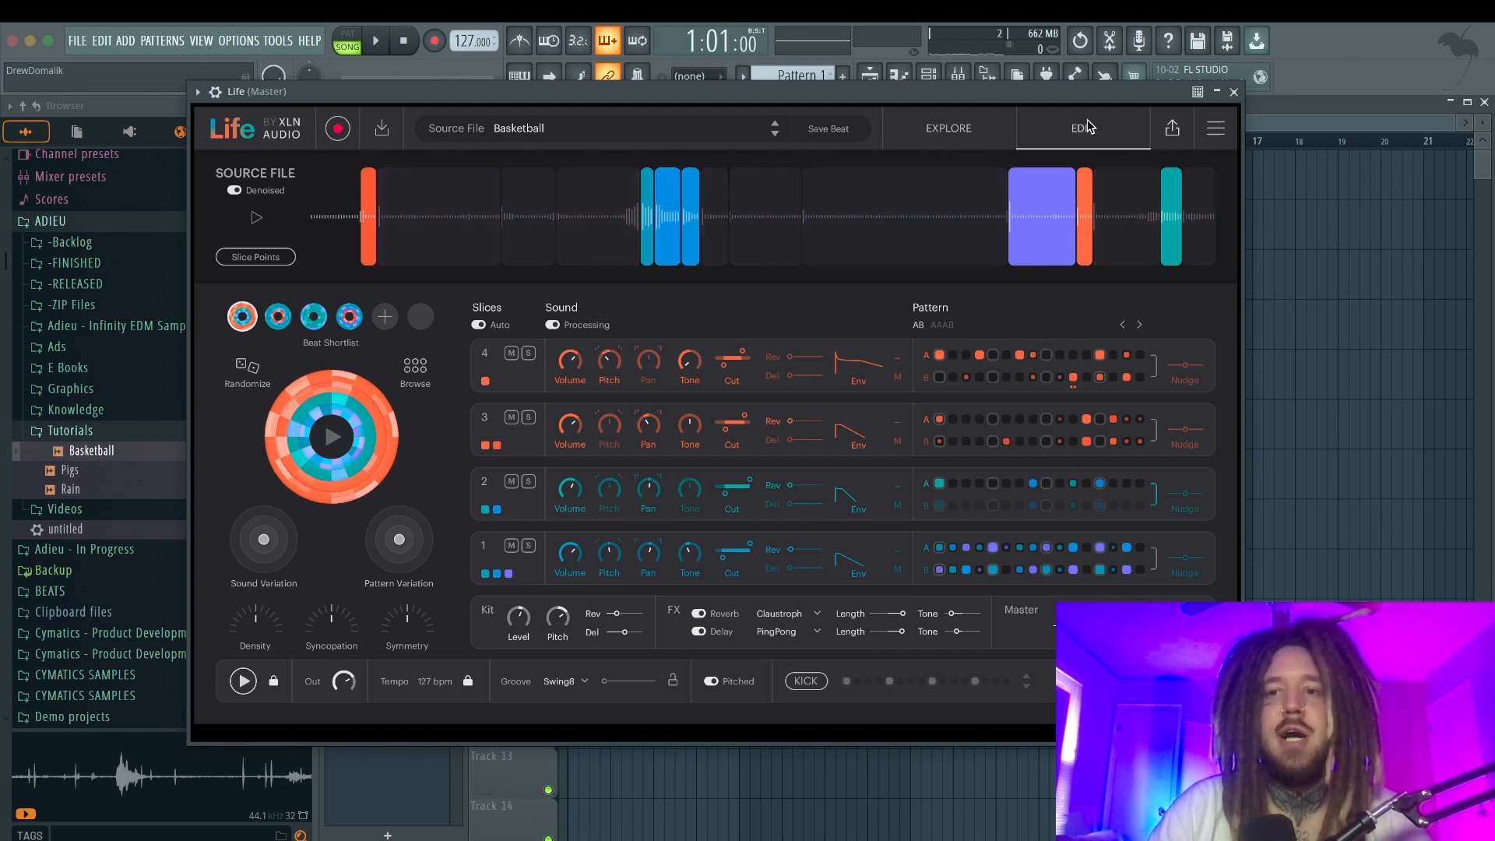
Render the beat as a WAV with Relative normalization, place it in the playlist at bar 17, and delete that clip.
left_click(1174, 132)
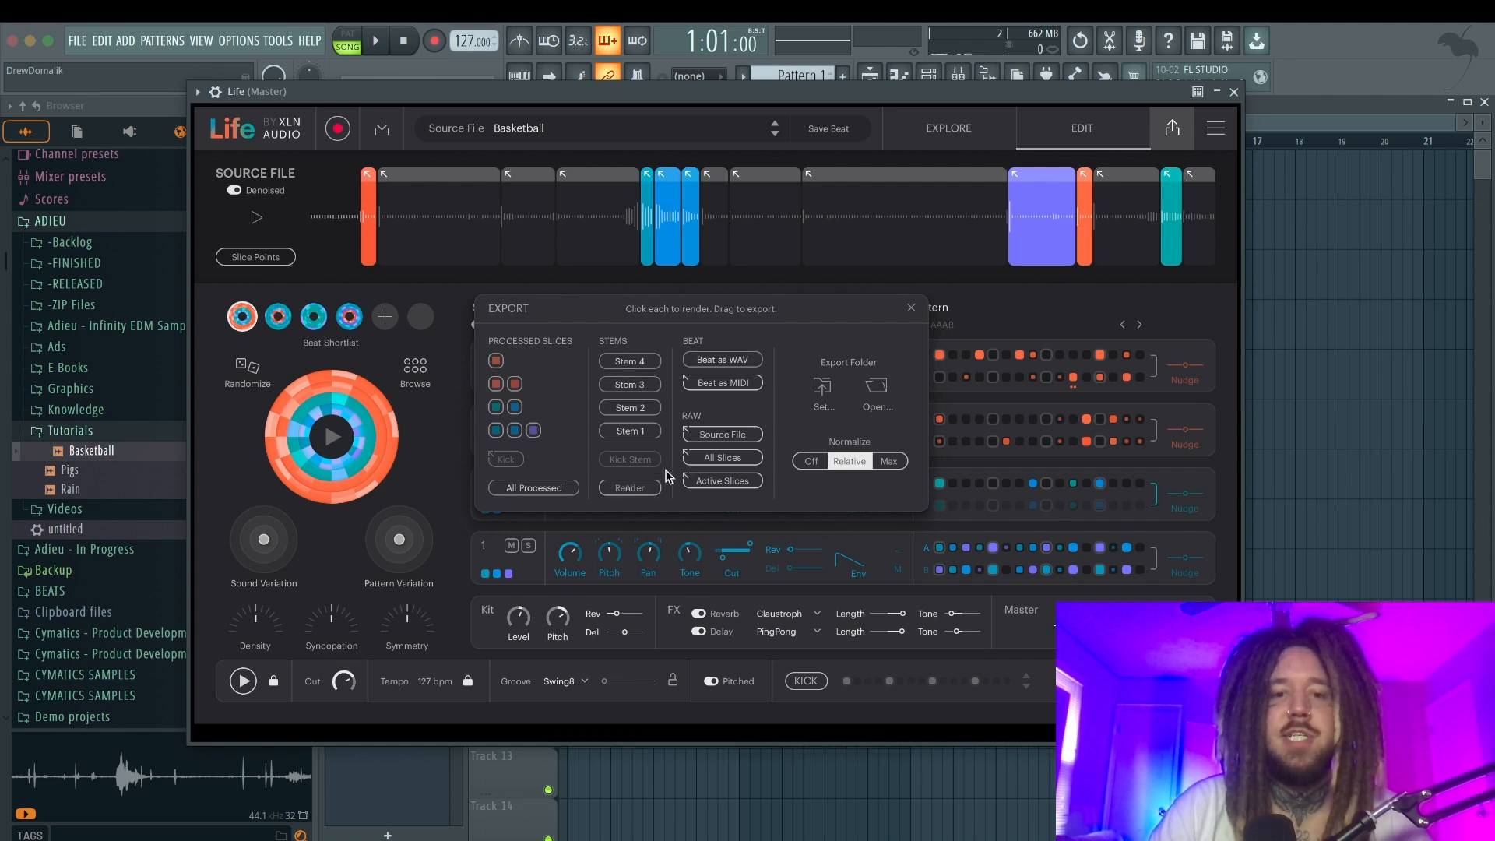
left_click(726, 358)
left_click_drag(726, 360, 1263, 240)
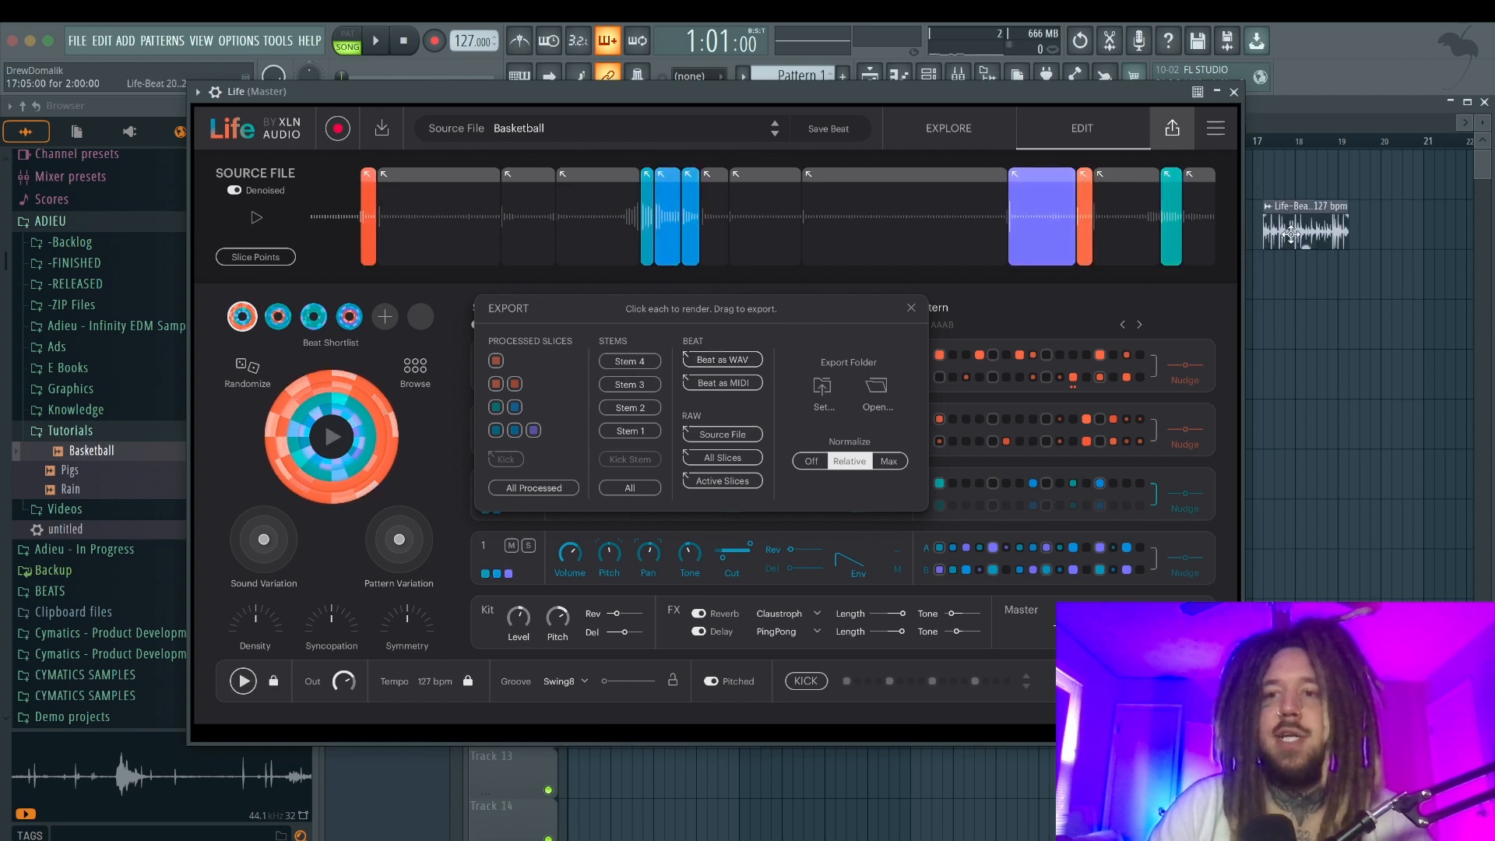
right_click(1298, 237)
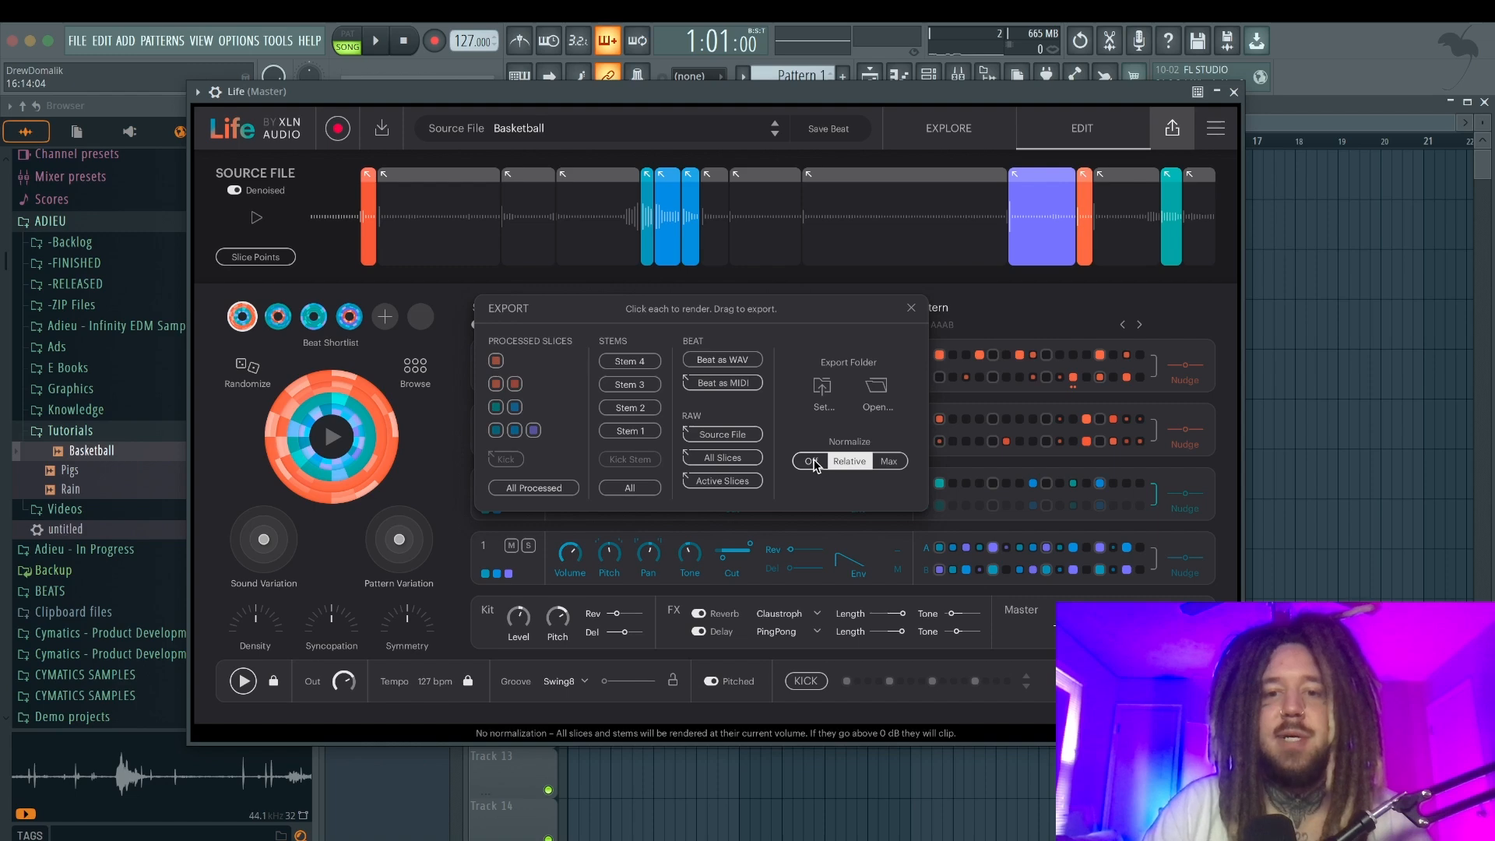
Turn export normalization off, render the beat as a WAV, and place the clip at bar 1 of playlist Track 1 for playback.
left_click(814, 465)
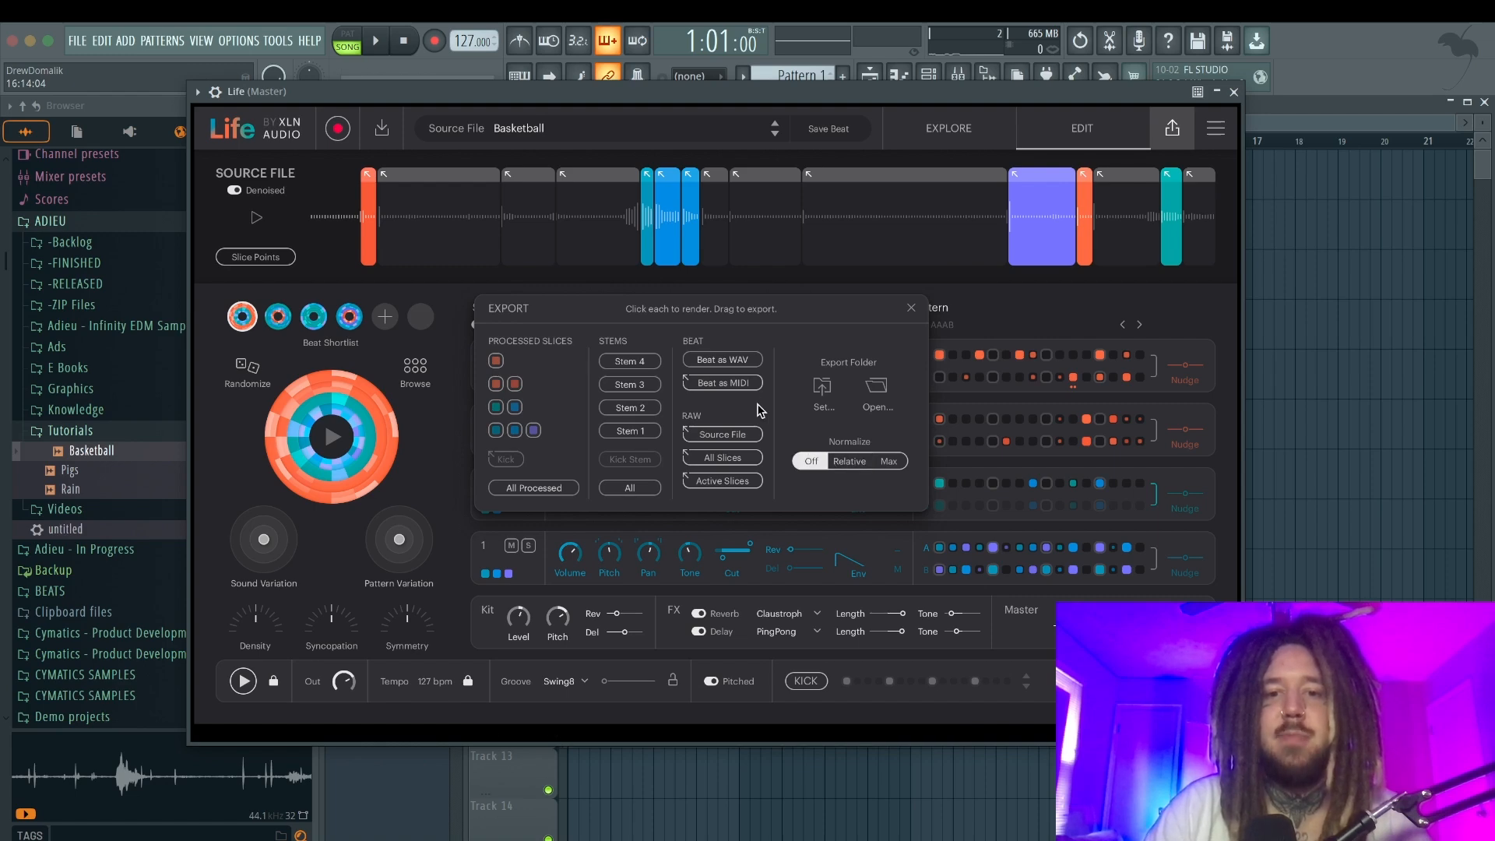
left_click(718, 363)
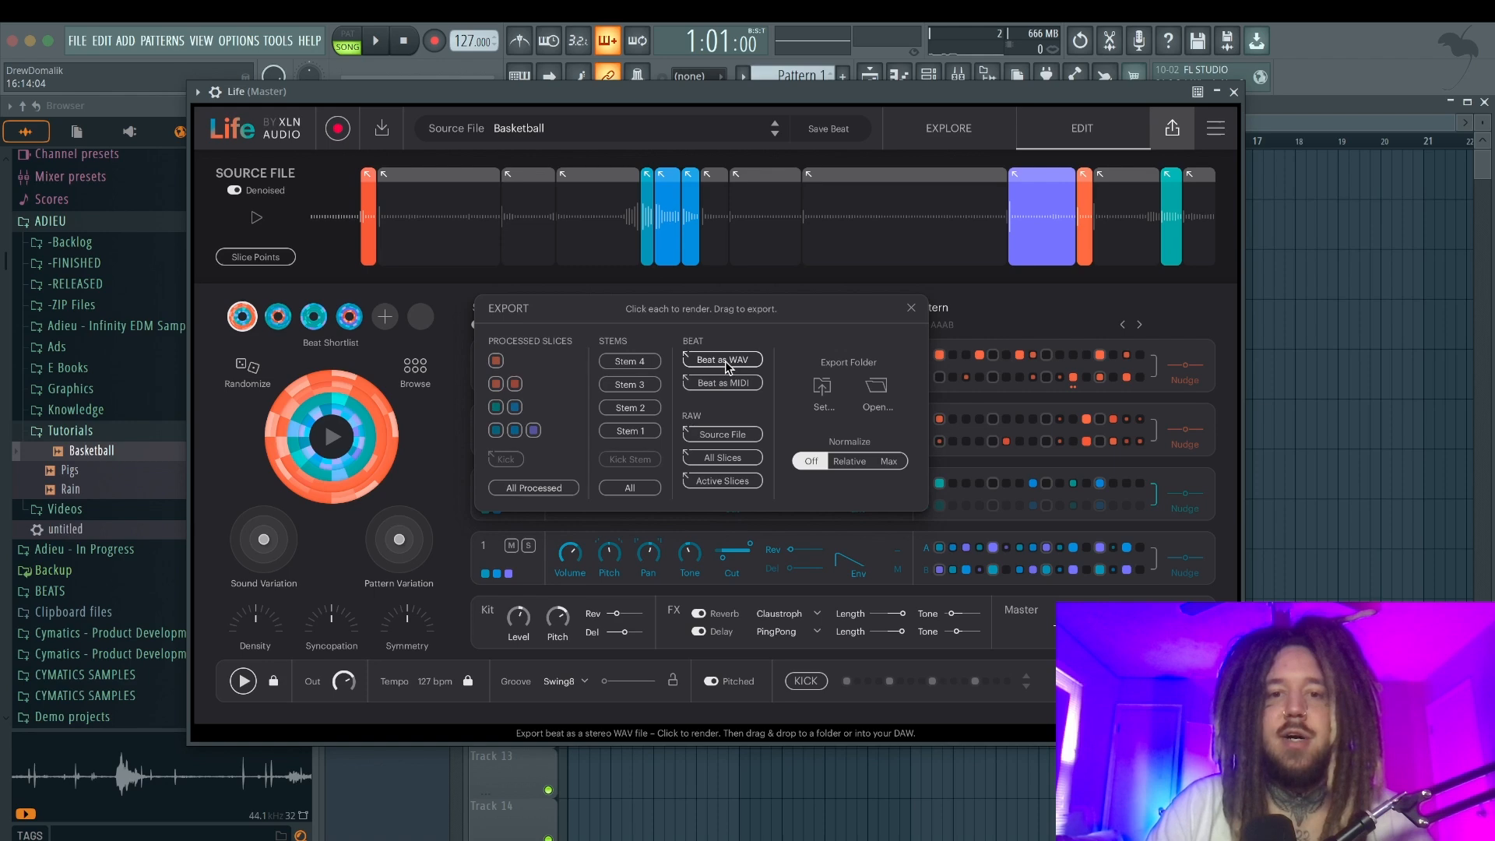
left_click_drag(718, 369, 1285, 178)
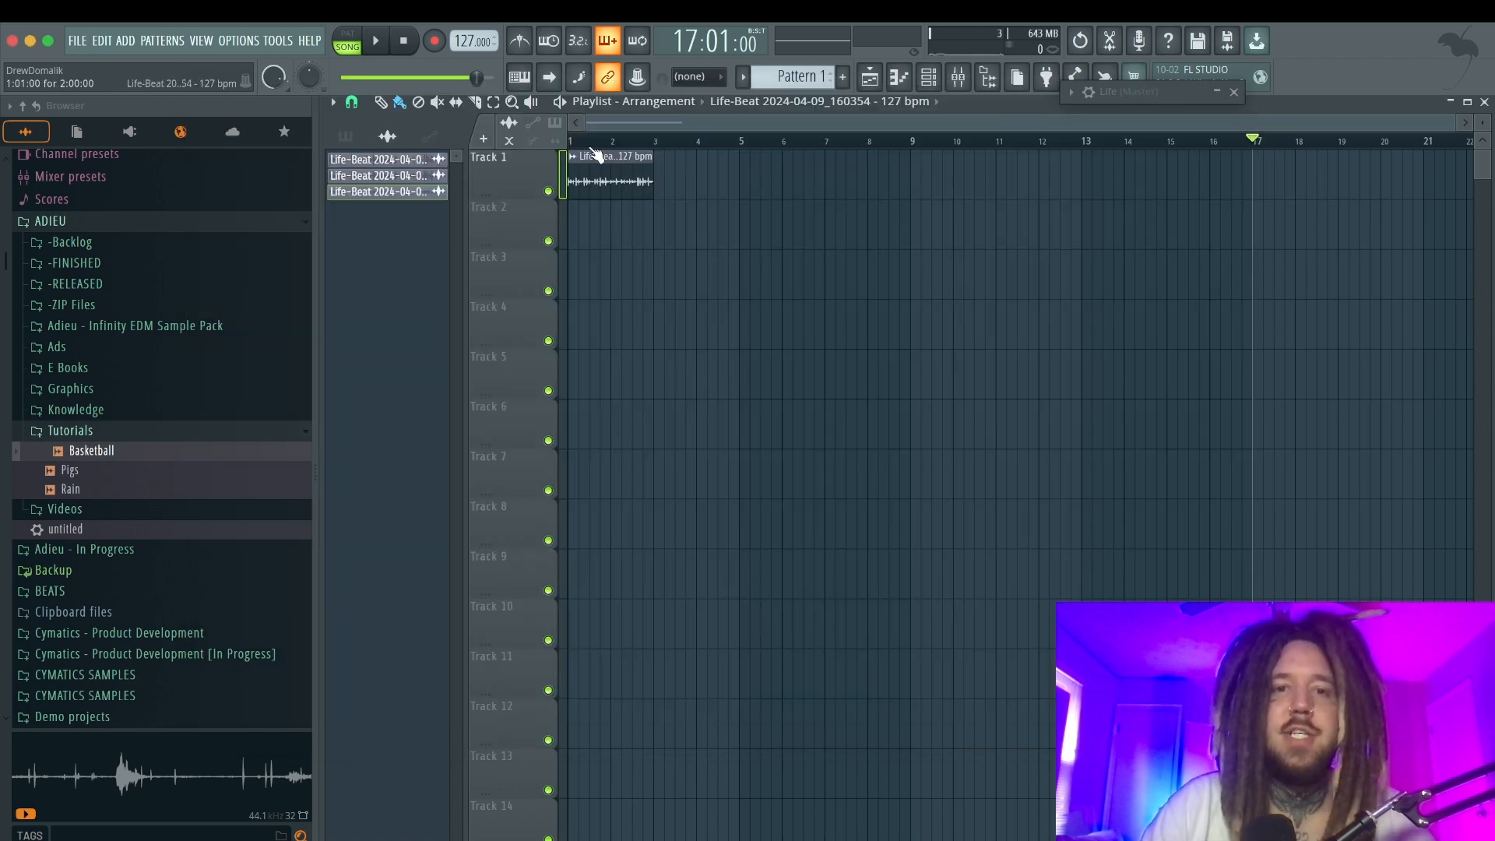
left_click_drag(593, 141, 551, 143)
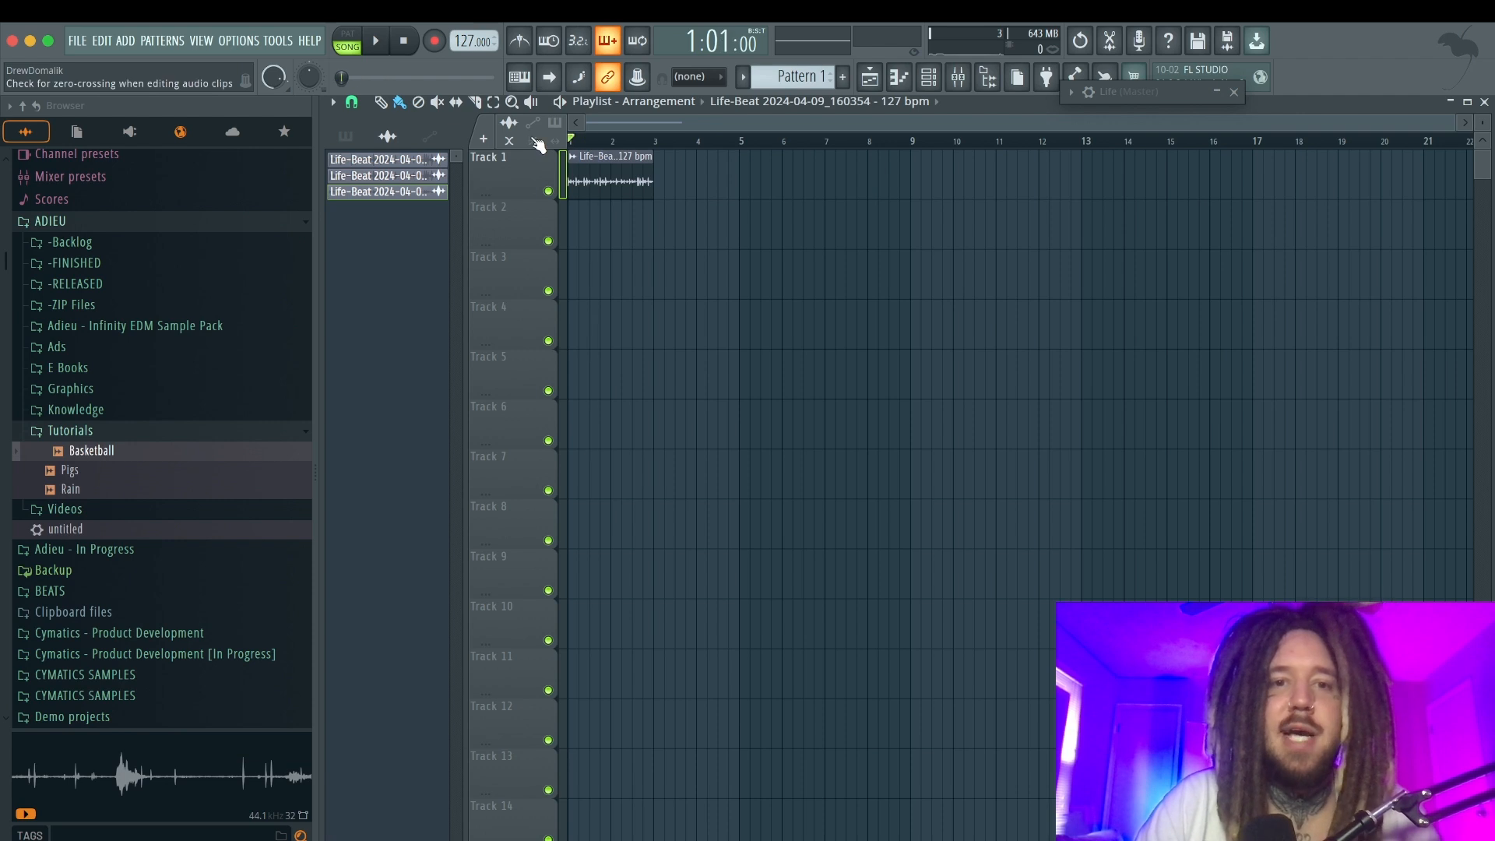
key("space")
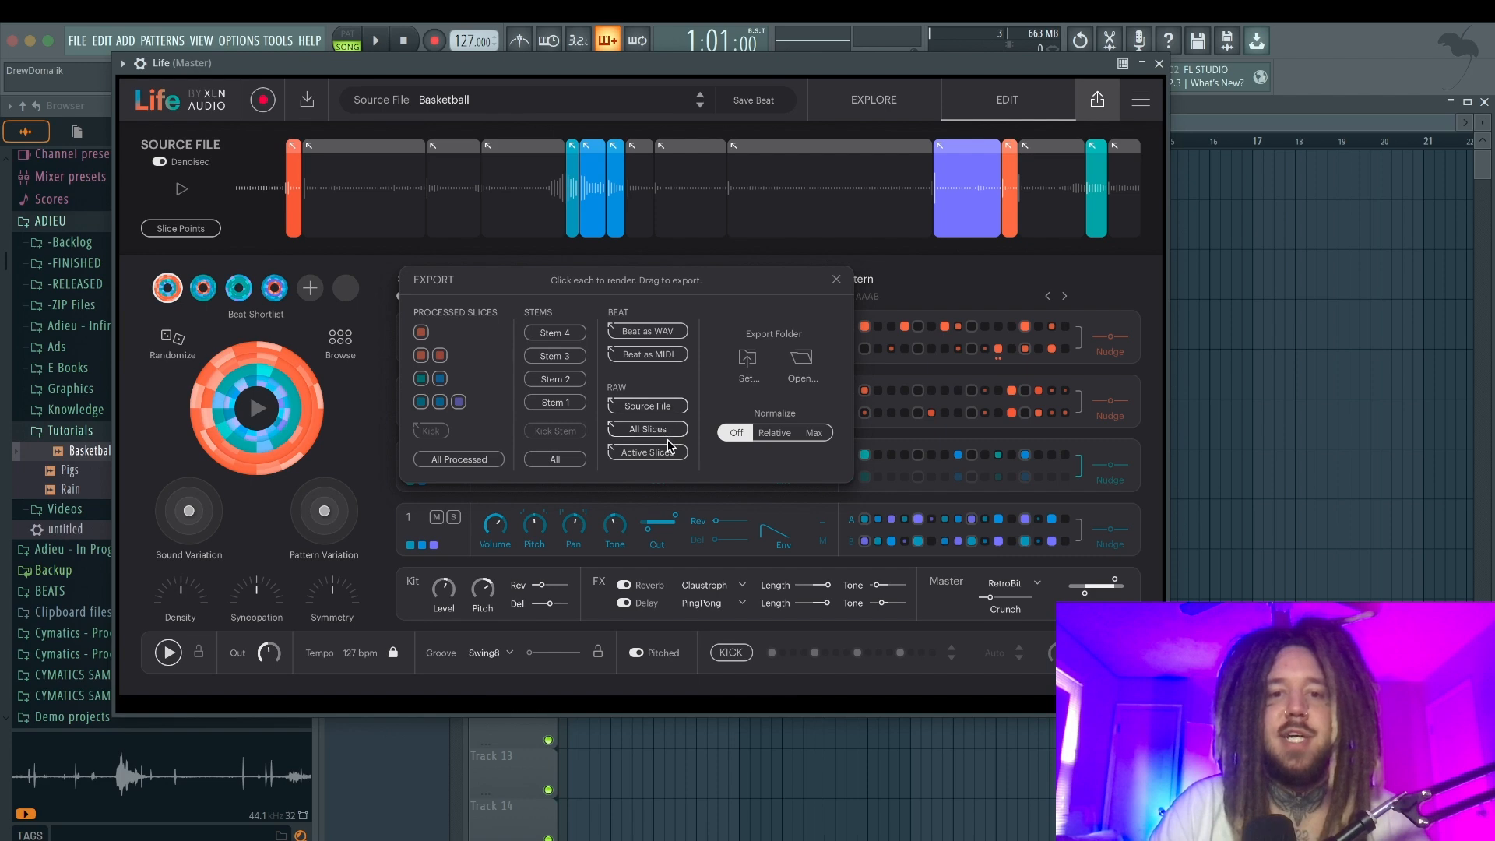
Look through the rendered WAV files in the Life Renders export folder and leave the folder setting as it is.
left_click(748, 360)
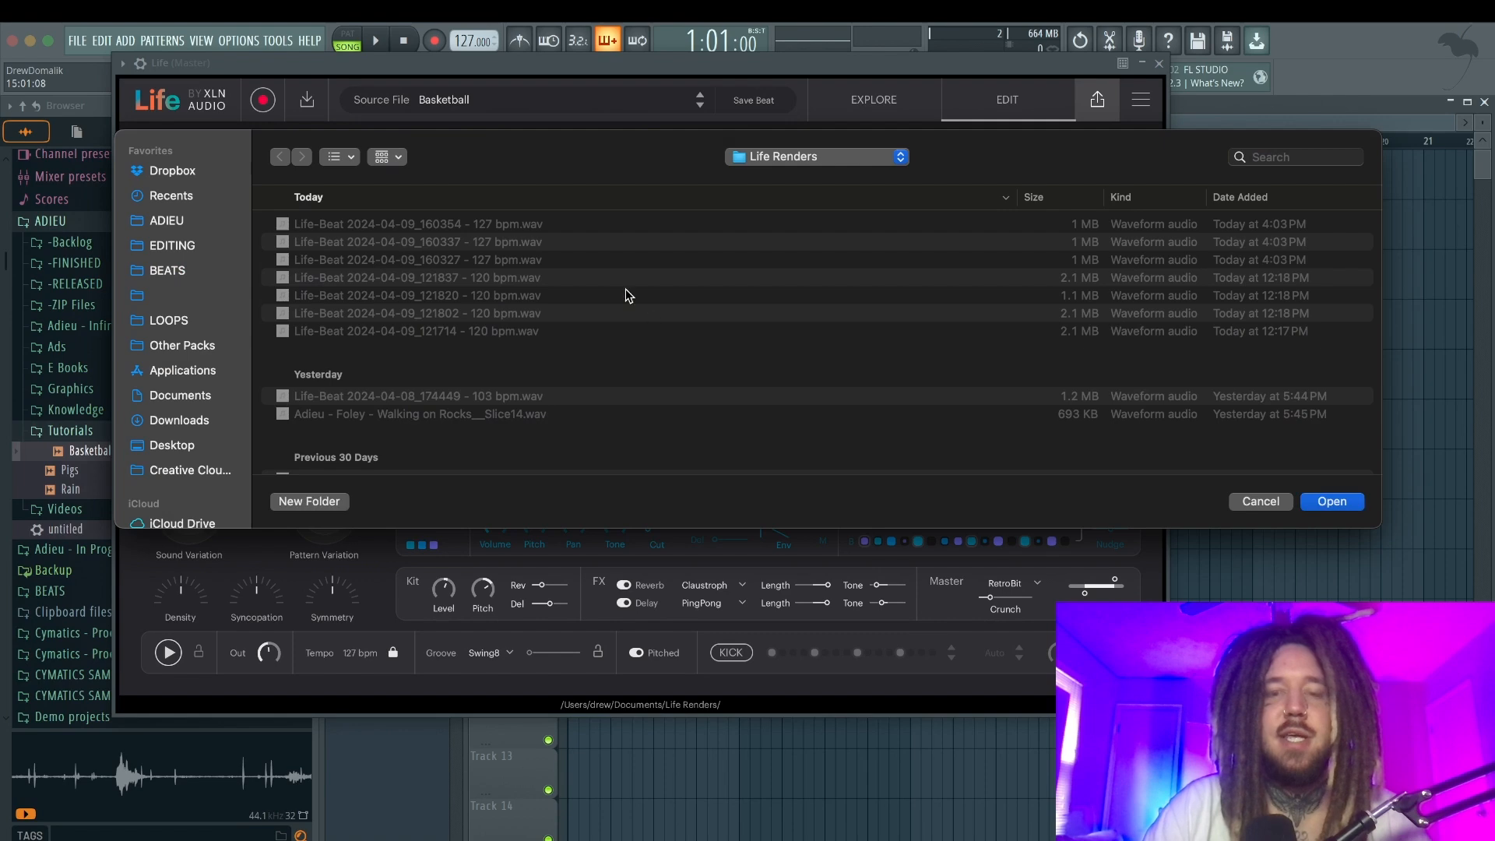
scroll(660, 258, "down", 2)
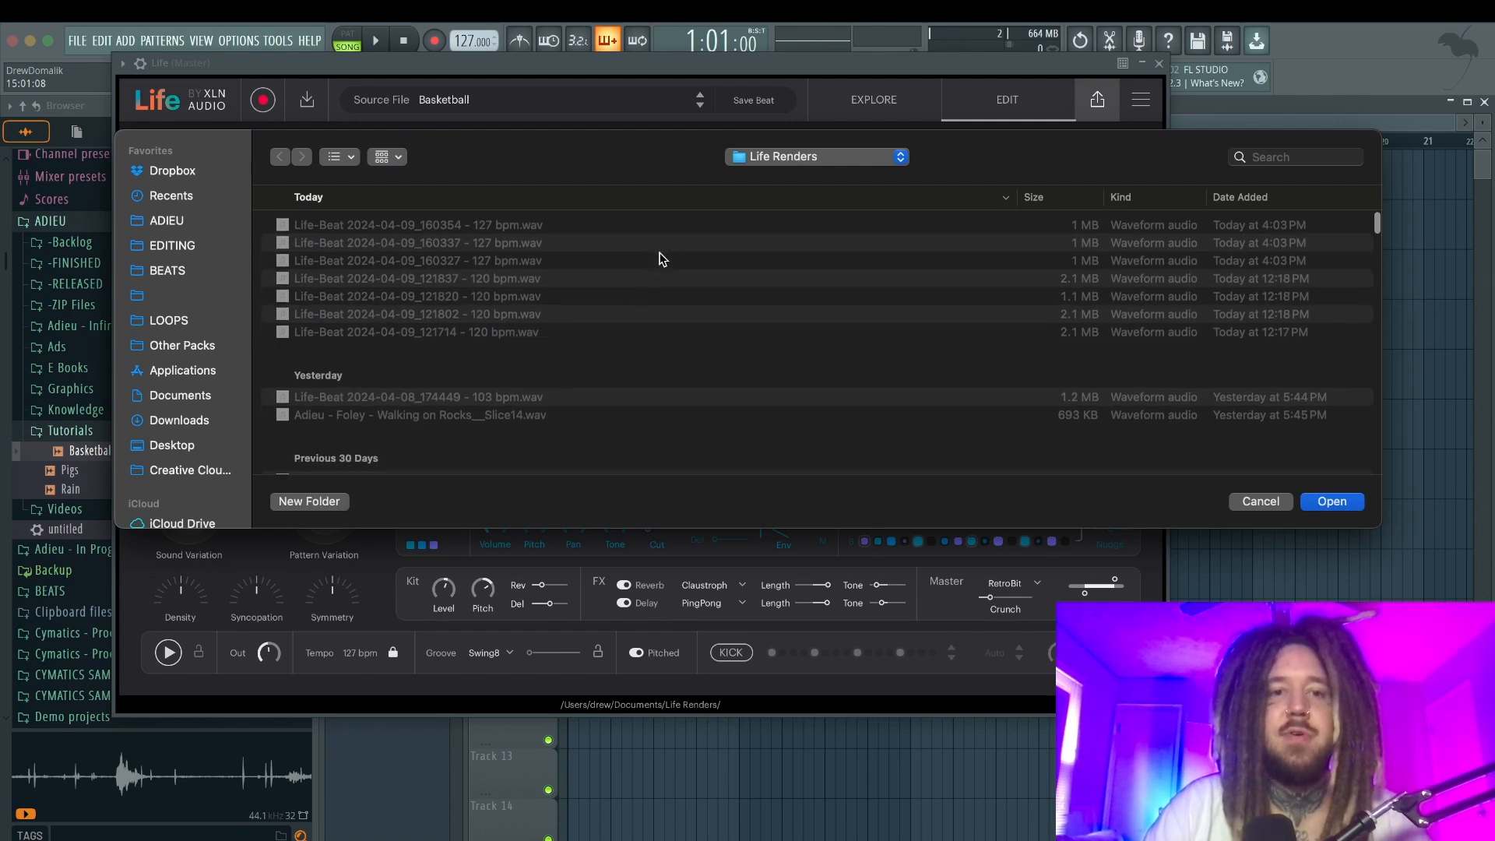
scroll(659, 258, "down", 5)
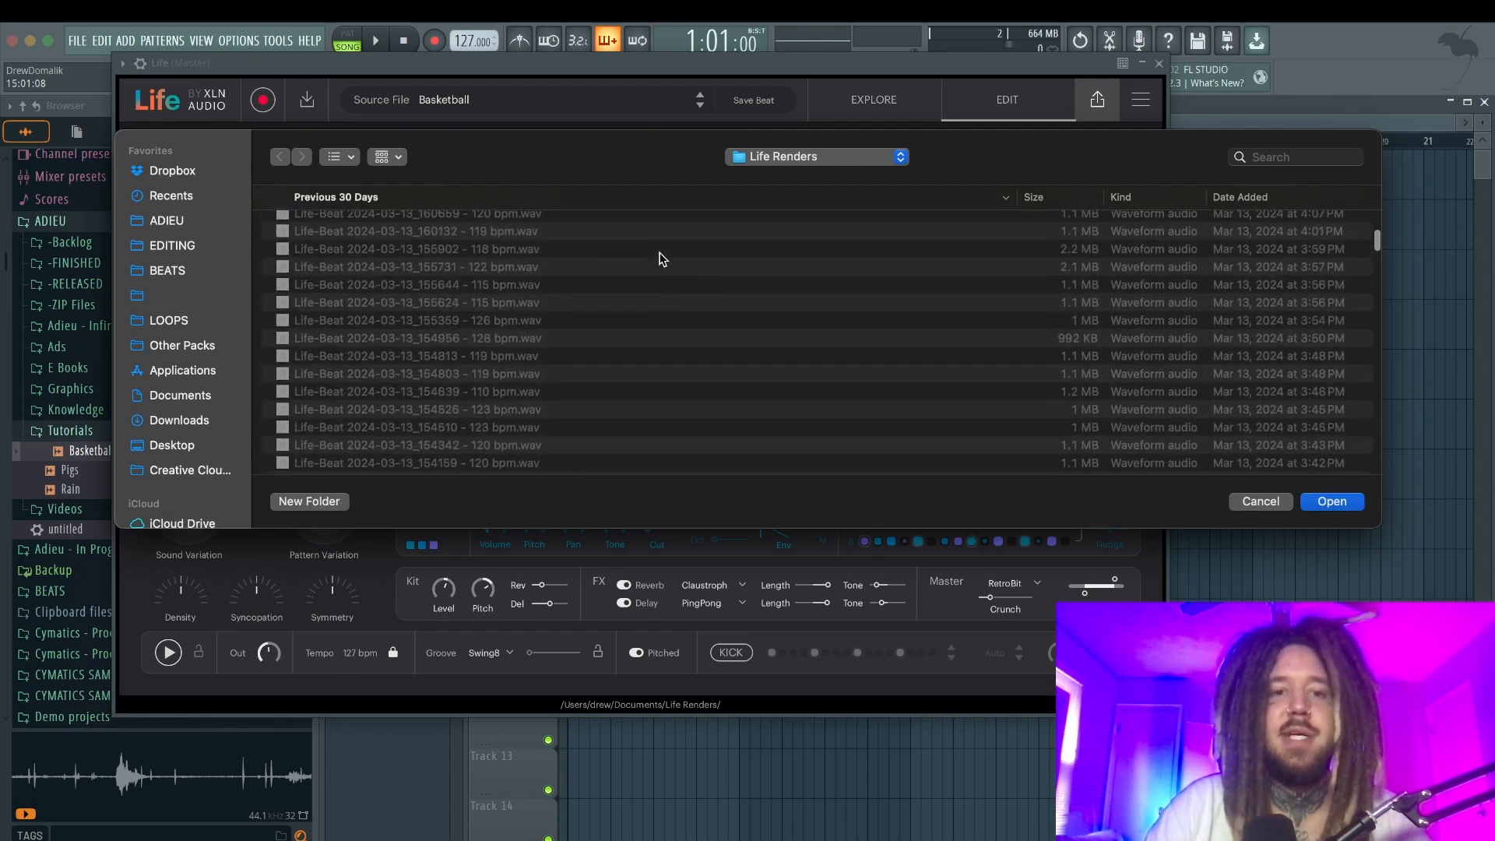
scroll(659, 258, "up", 6)
left_click(1259, 500)
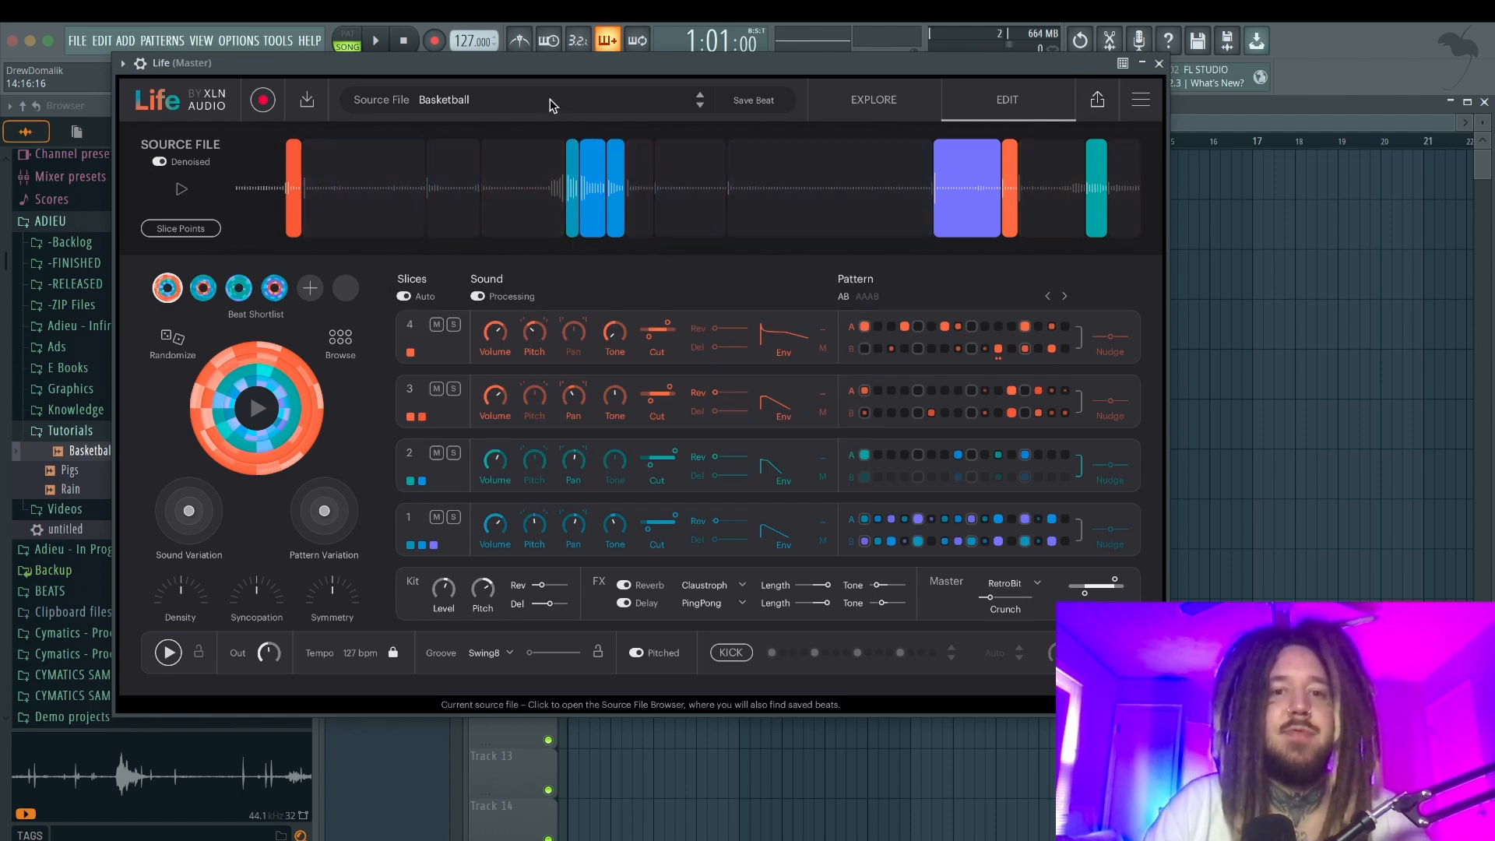
Load the Pigs recording from the Tutorials folder as the source file and show its beat in the Explore view.
left_click(77, 471)
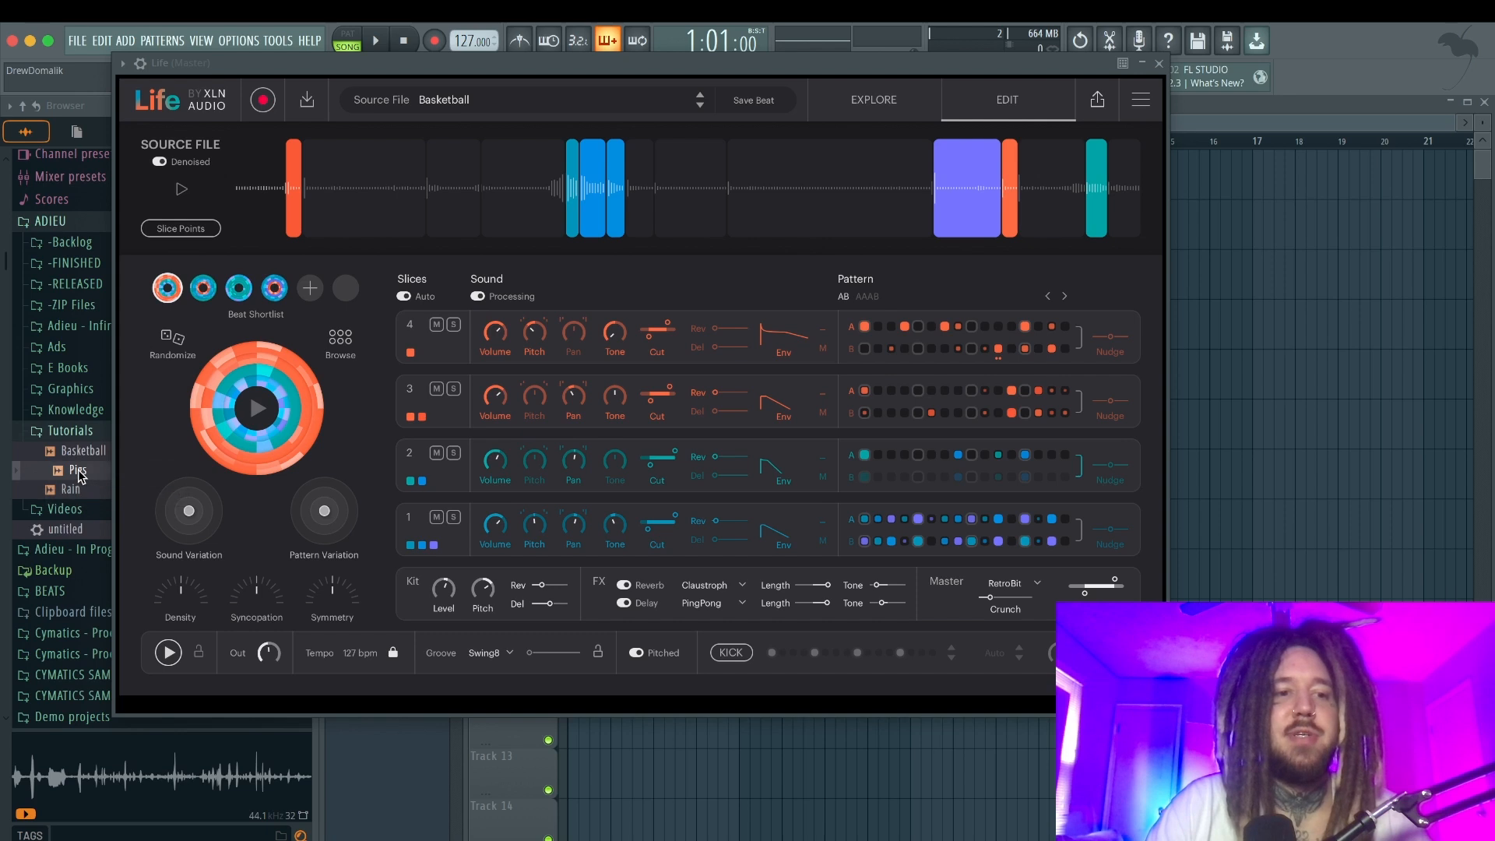
left_click_drag(78, 474, 81, 478)
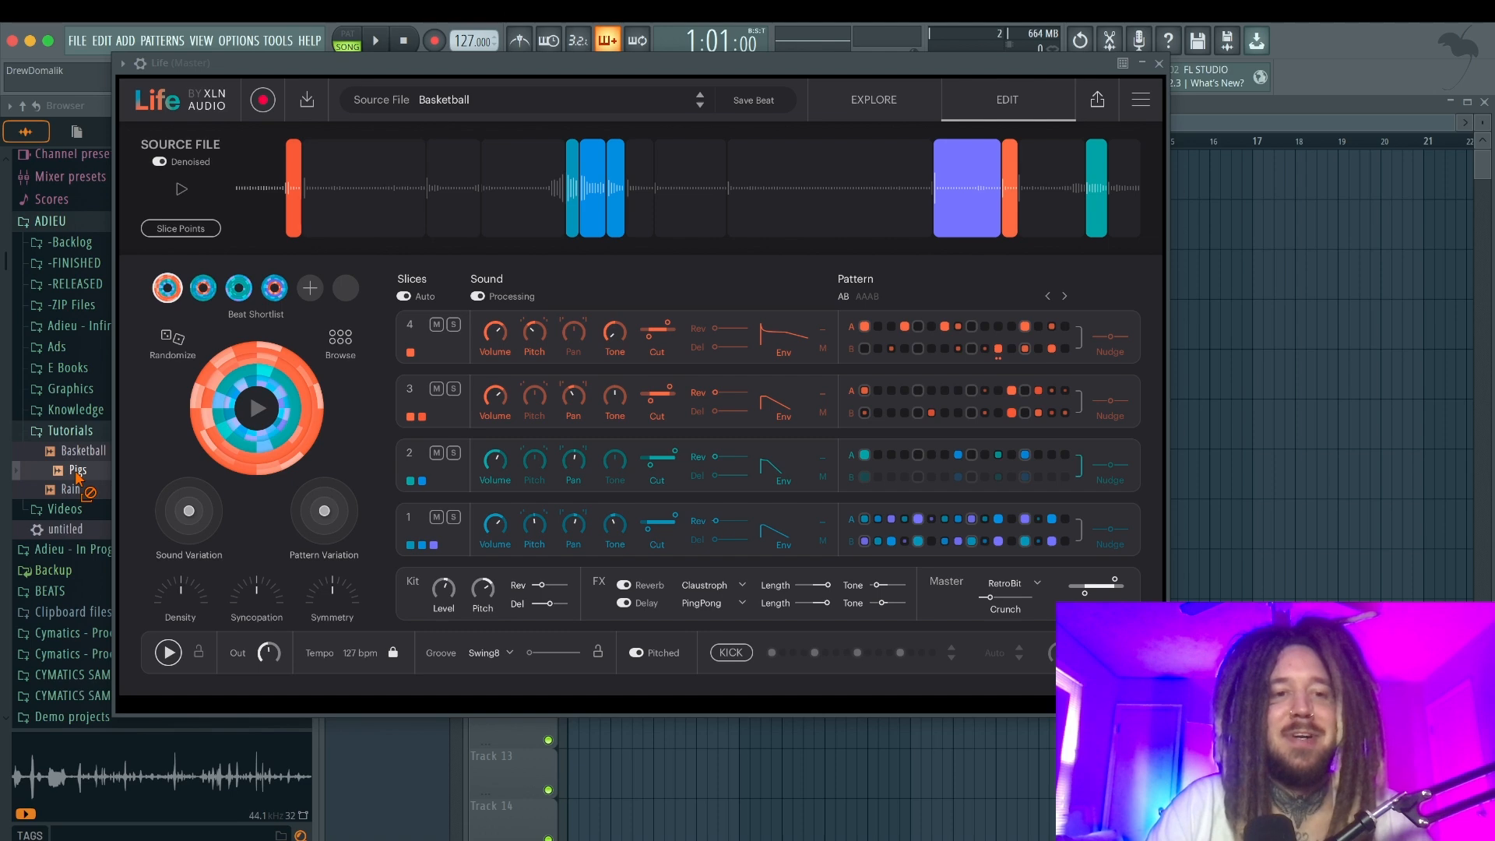
left_click_drag(78, 479, 619, 257)
left_click(786, 514)
left_click(873, 102)
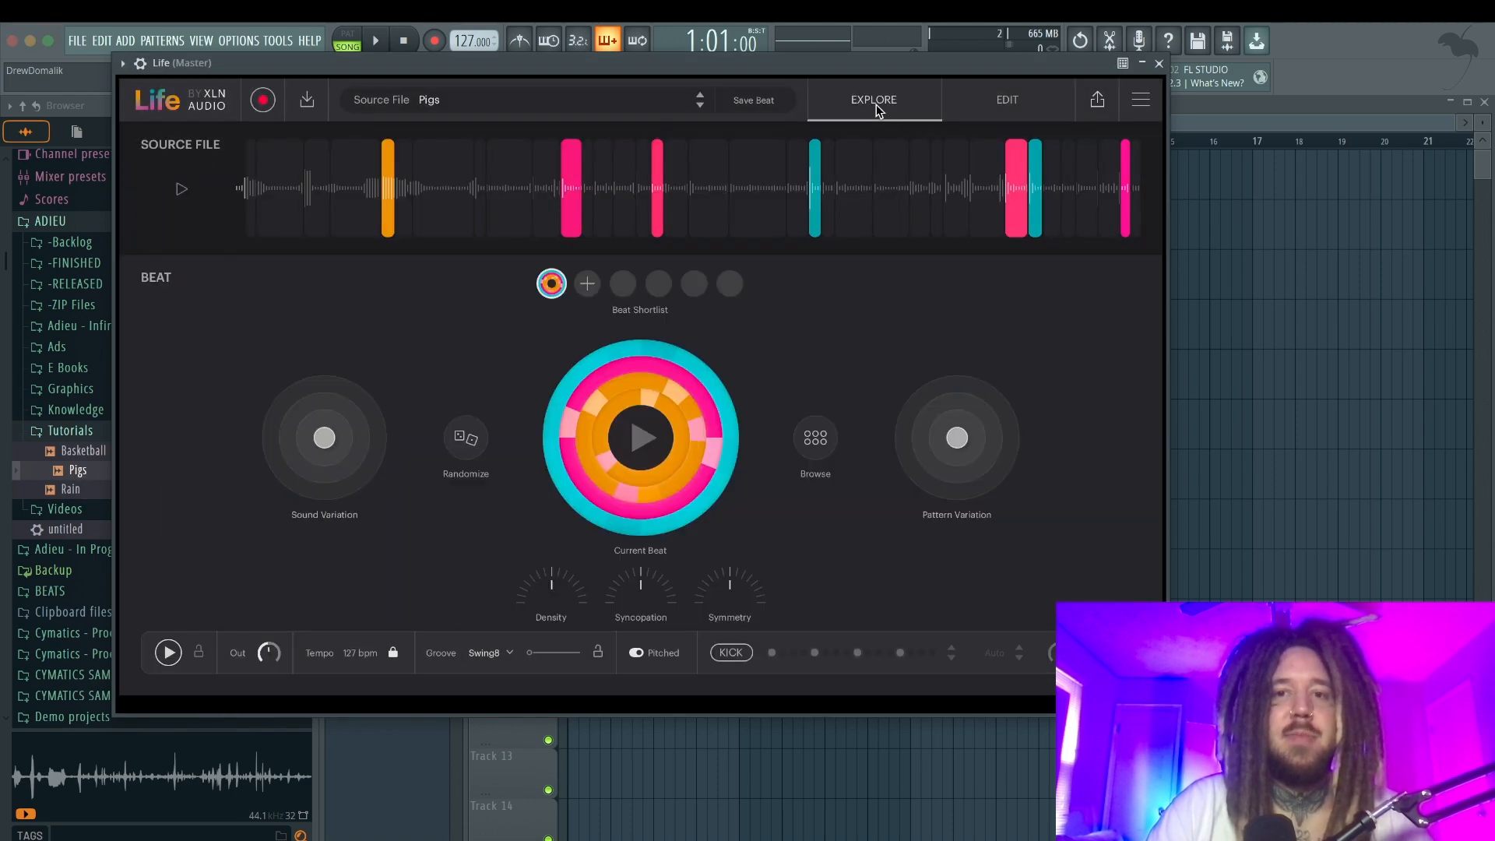
Play the beat made from the Pigs recording and randomize it several times.
left_click(653, 428)
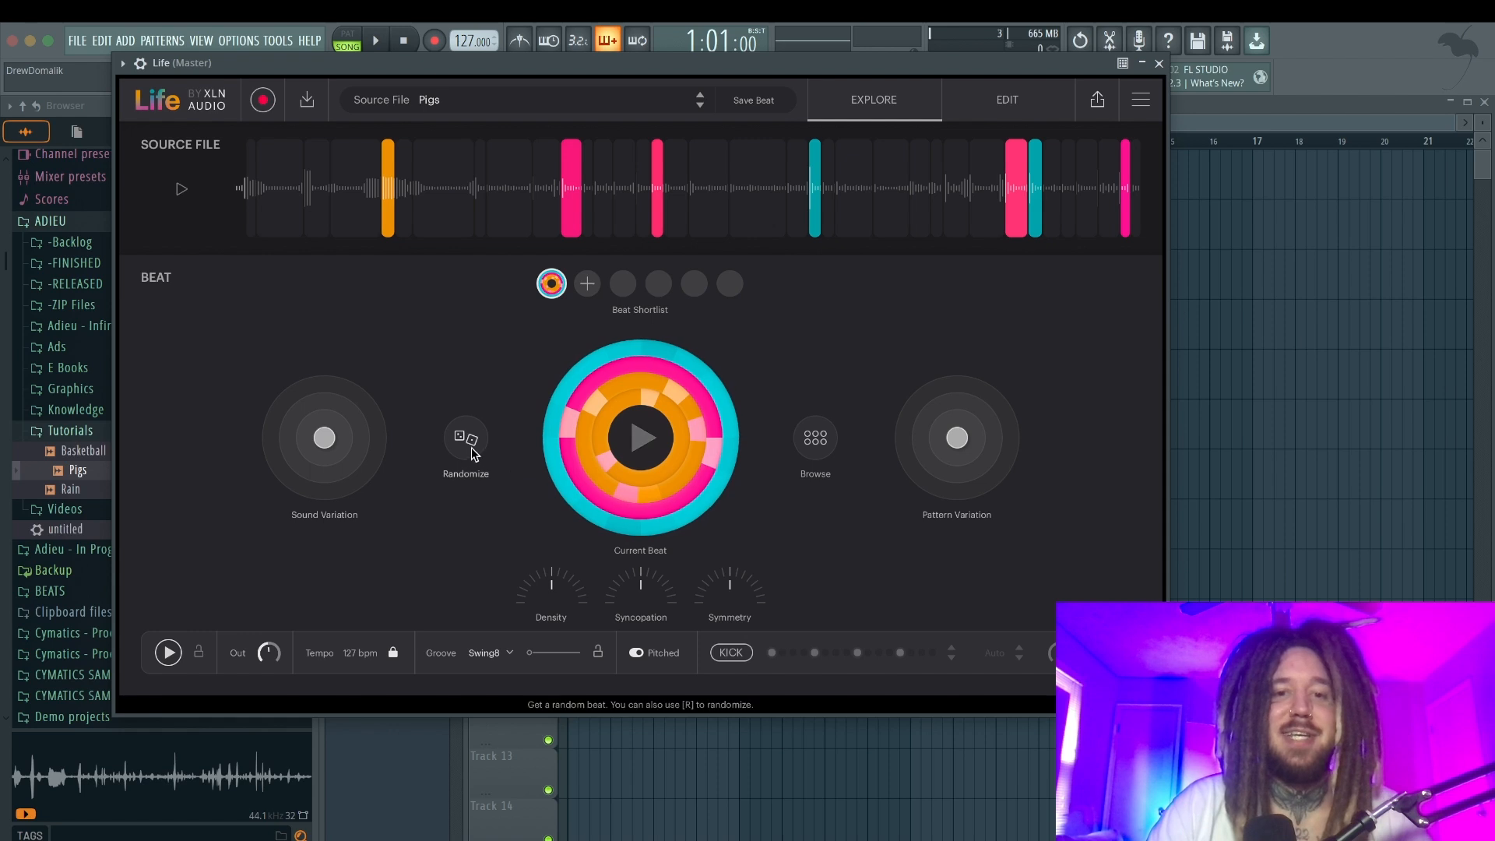
left_click(519, 437)
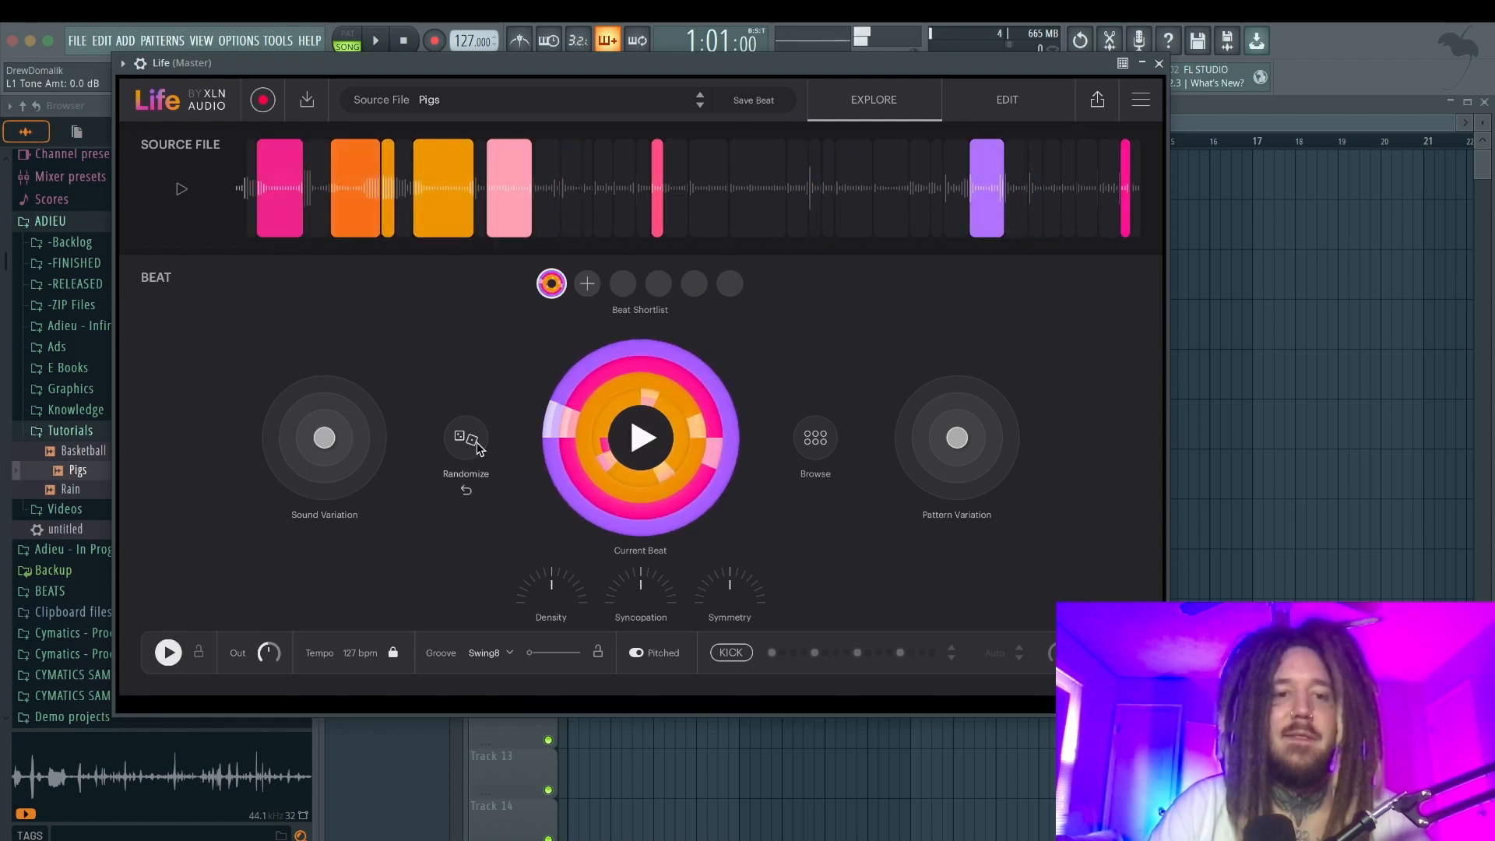
left_click(478, 443)
left_click(478, 443)
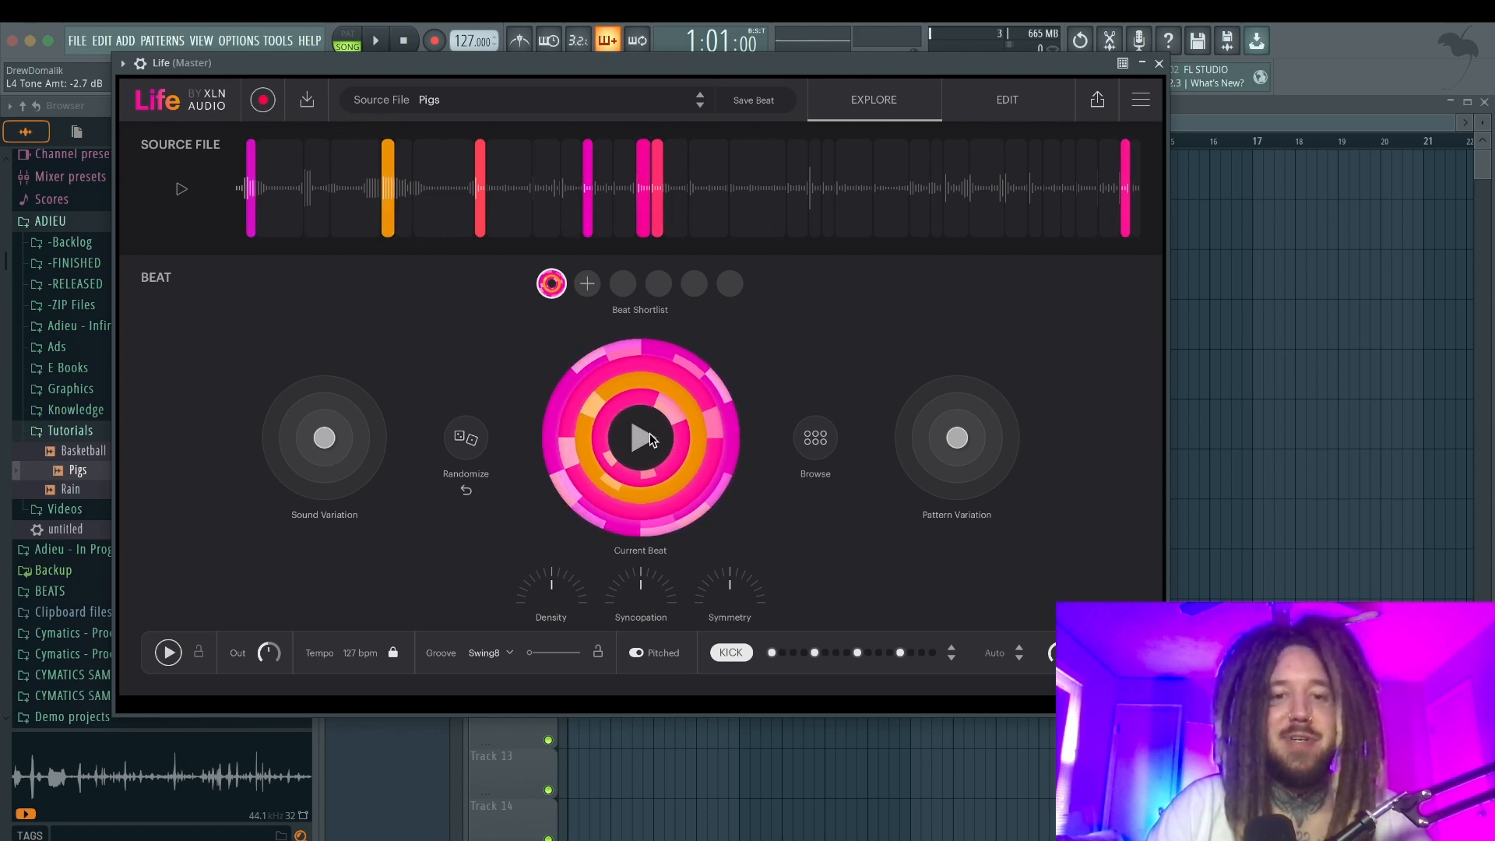
Render the Pigs beat as a WAV, place the clip at bar 1 of playlist Track 1, and return the playhead to the start.
left_click(1097, 98)
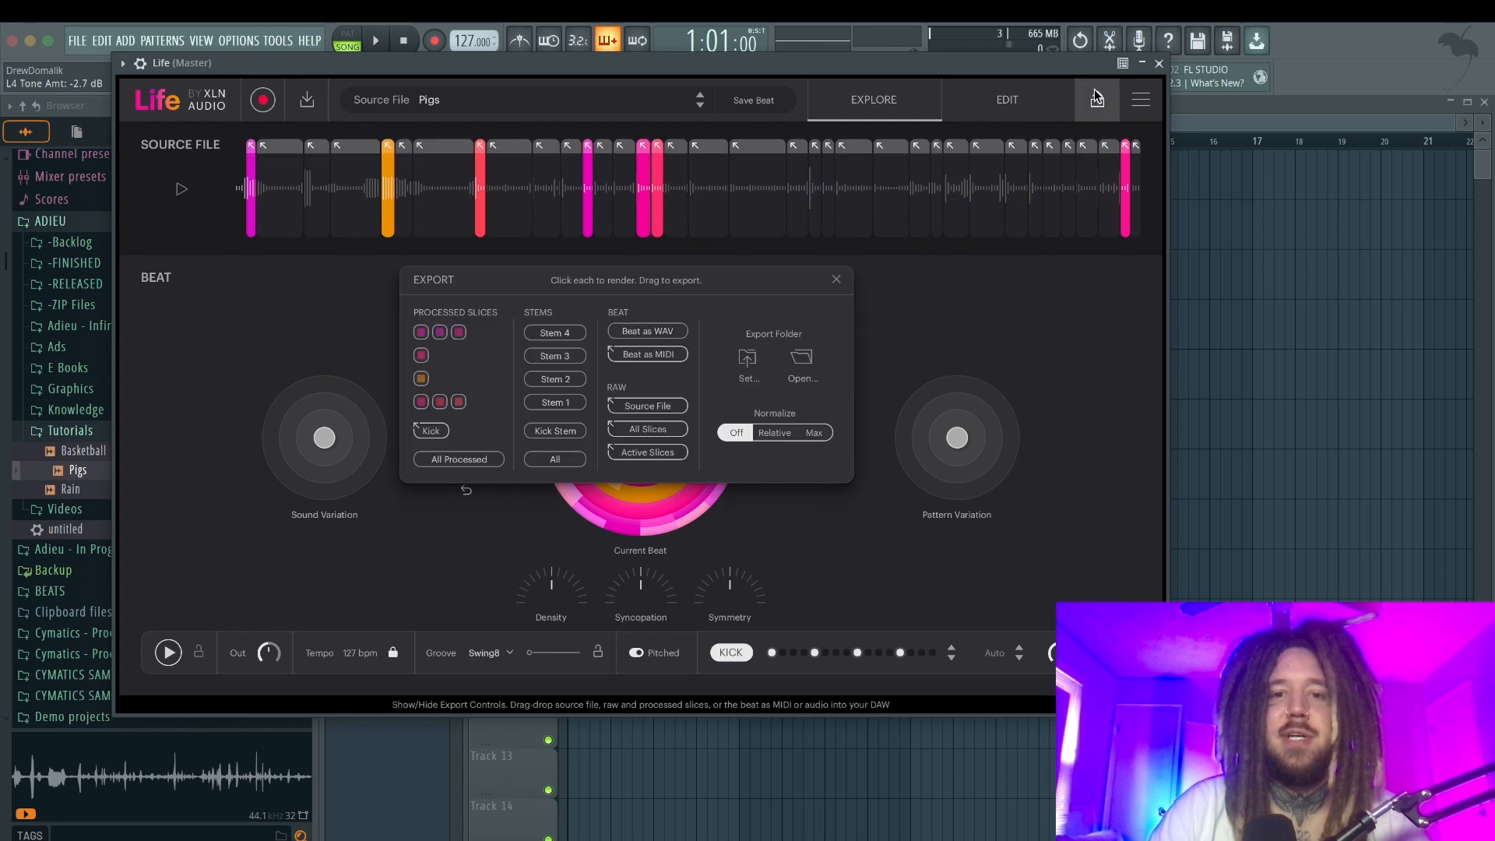
left_click(648, 333)
left_click_drag(648, 333, 1286, 218)
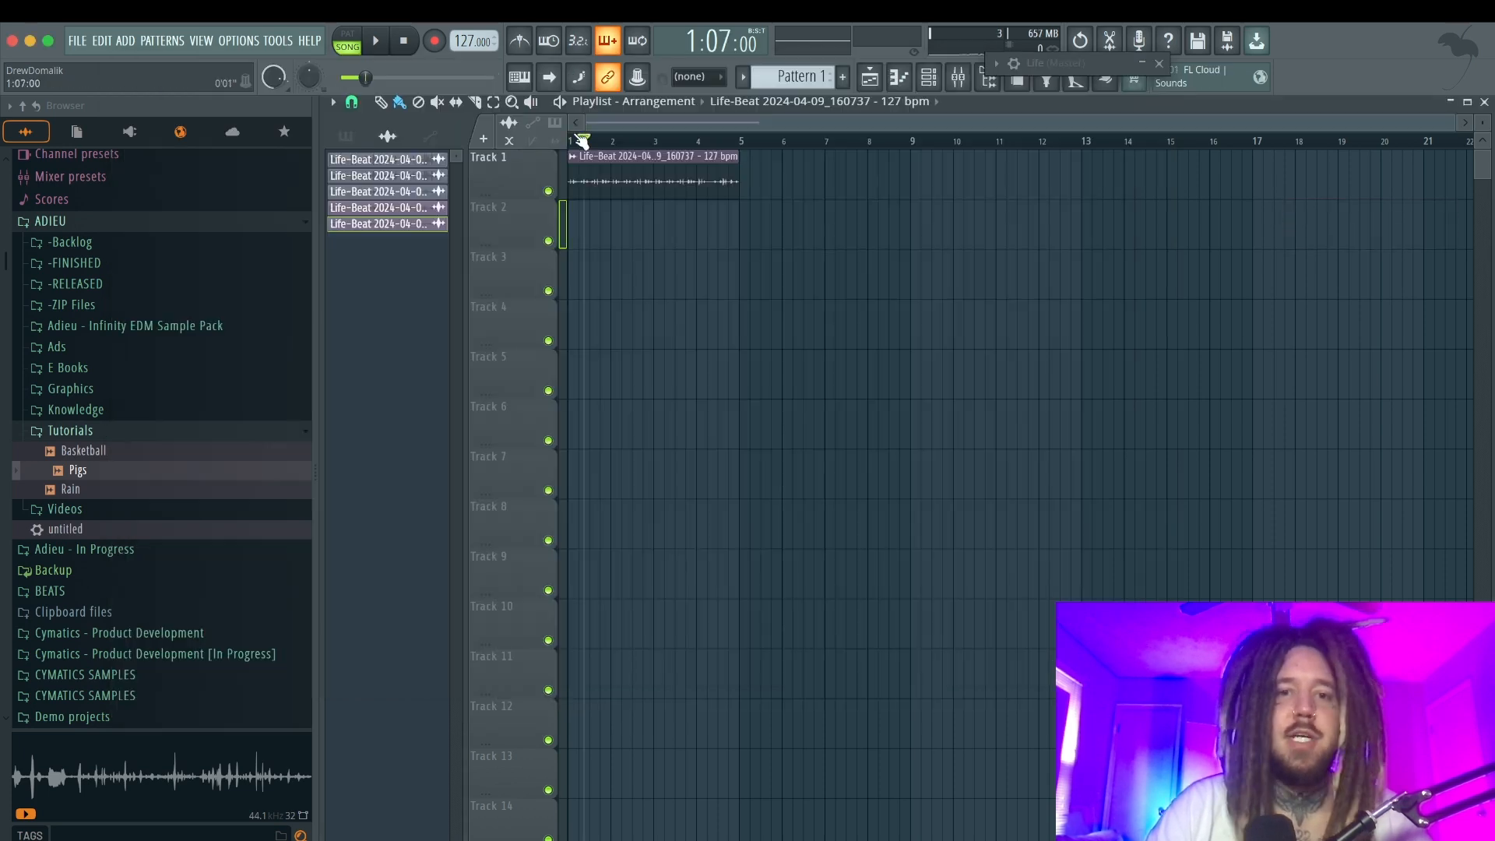
left_click_drag(582, 141, 570, 141)
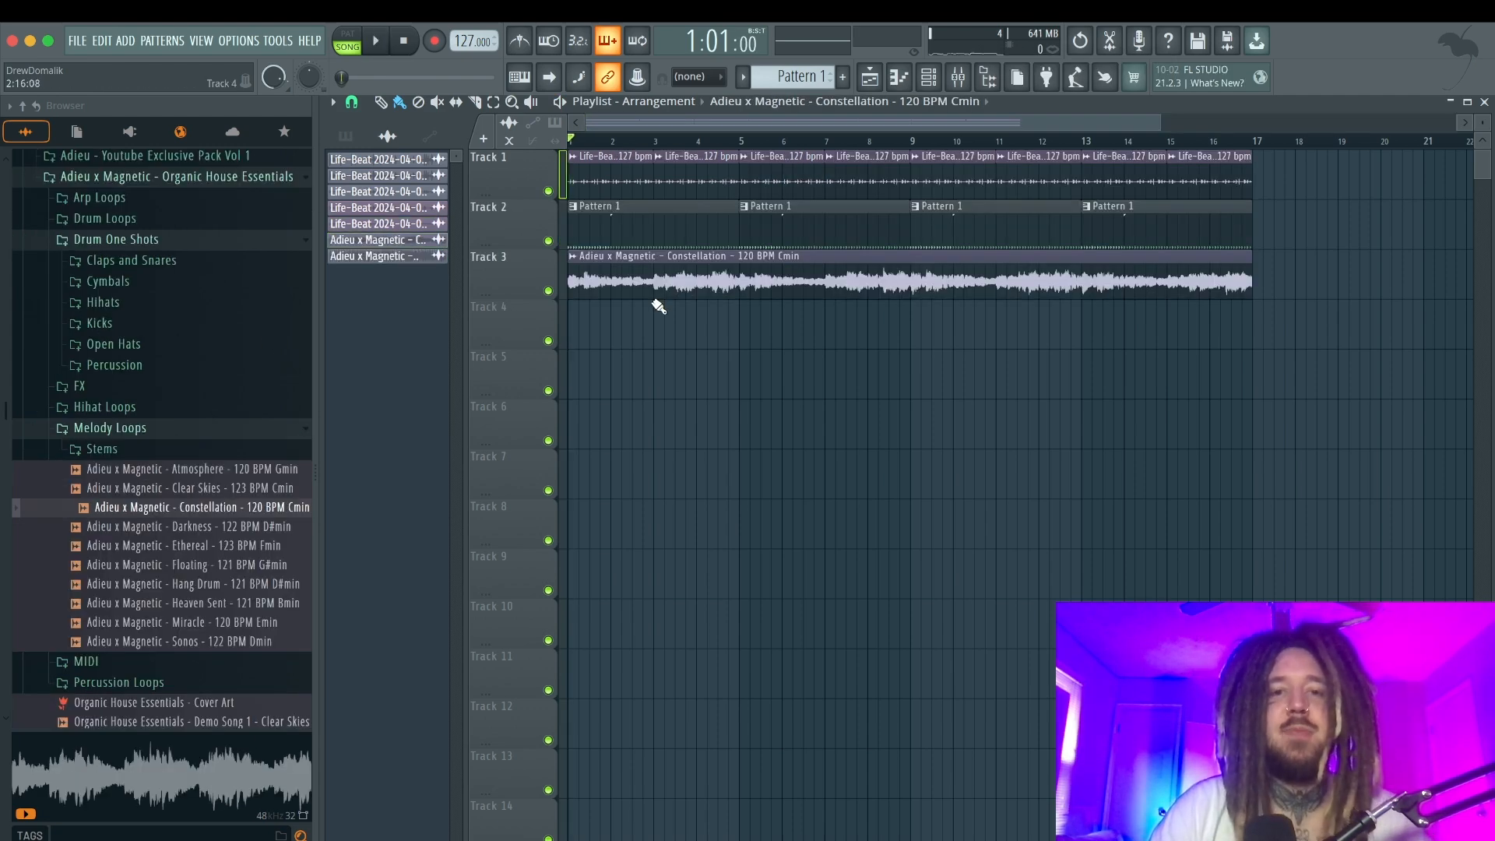
Check the Life beat clip's sample settings, close them, and play the arrangement with the Life beat, Pattern 1 and the Constellation melody.
double_click(645, 181)
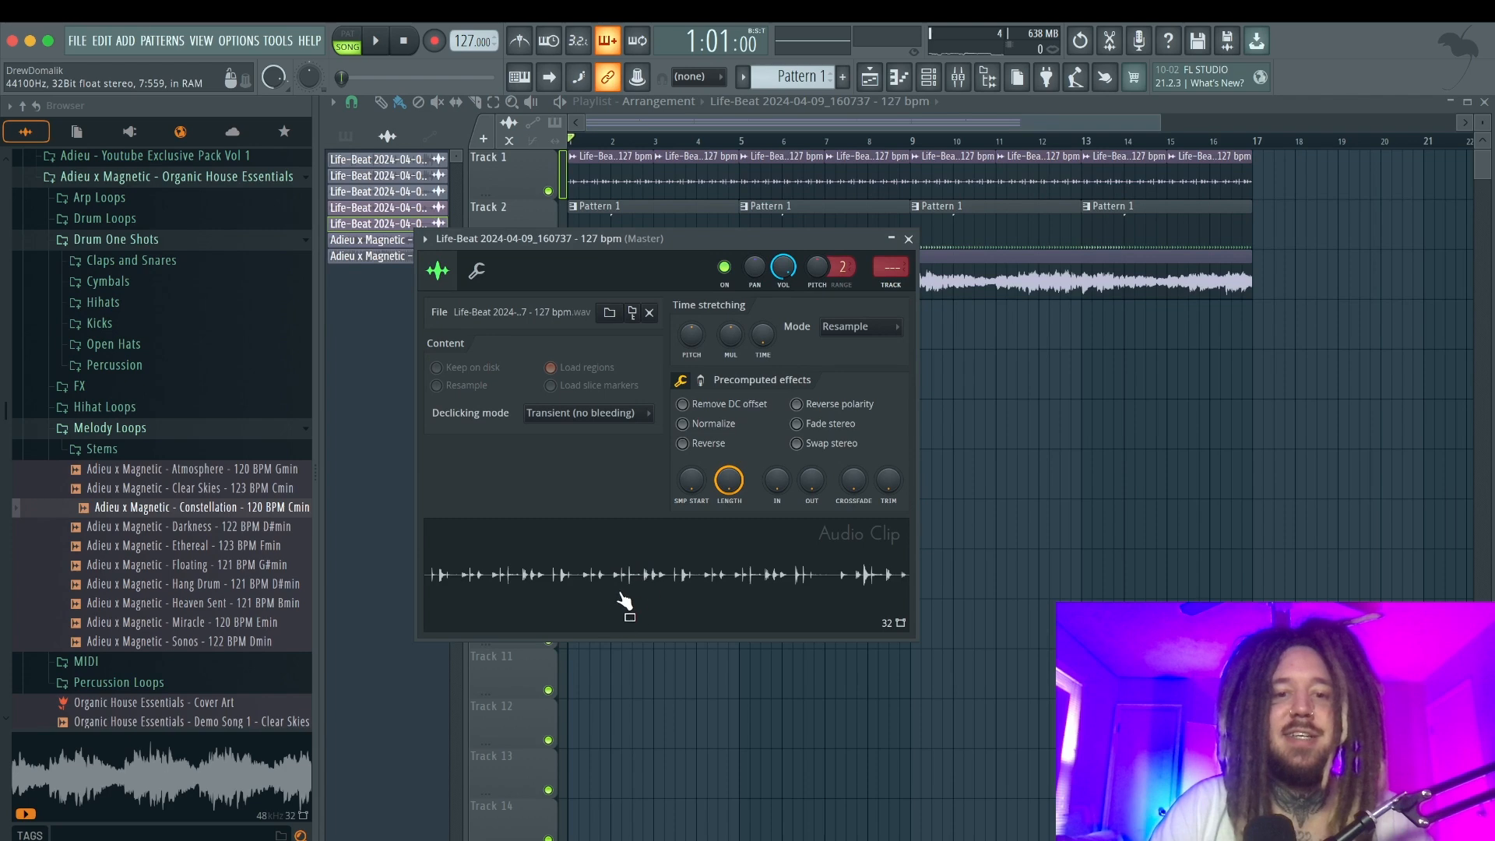
left_click(909, 240)
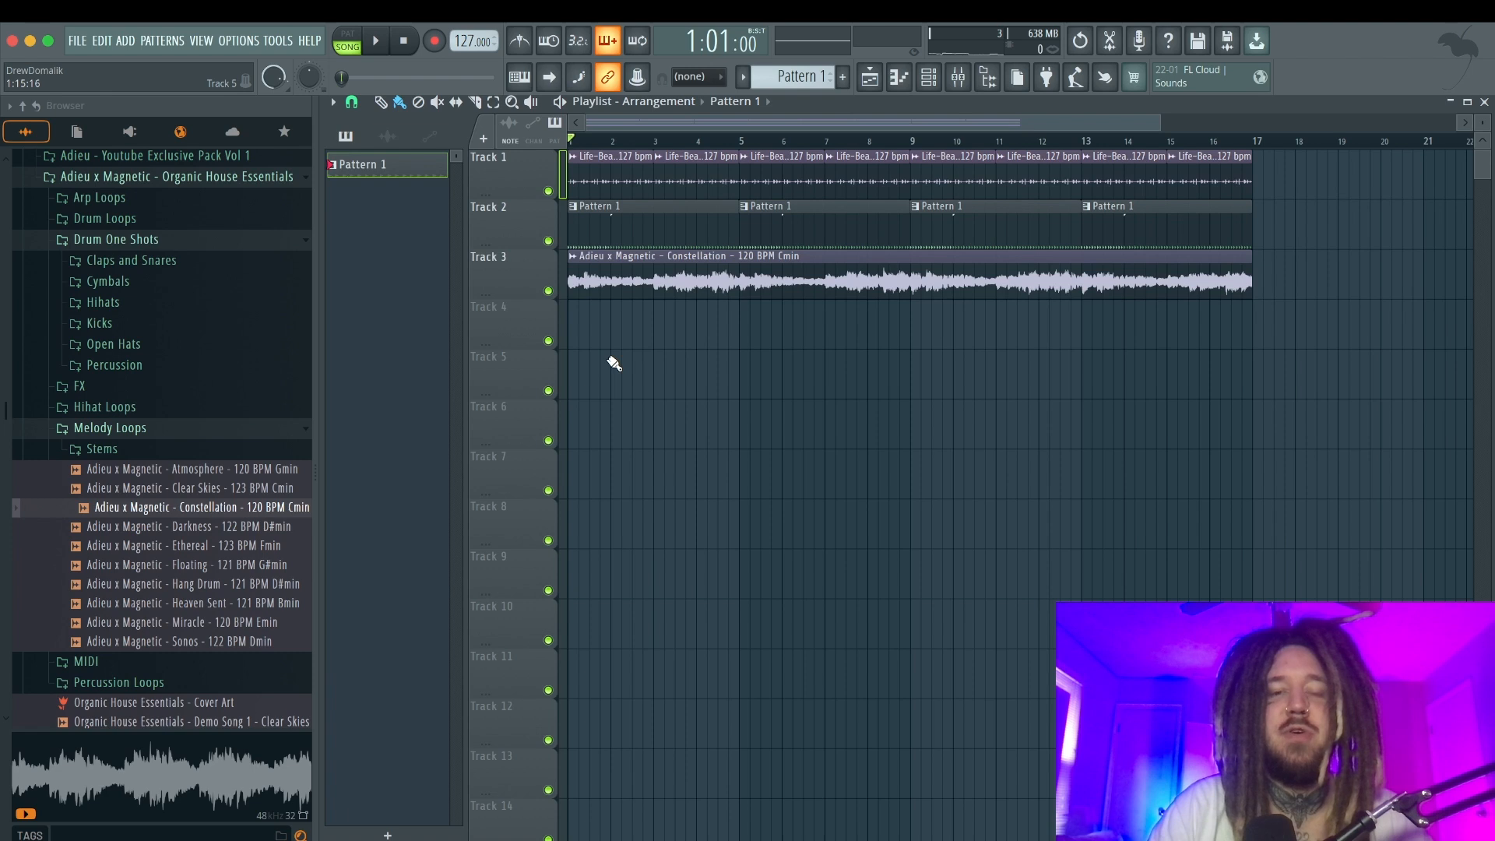
key("space")
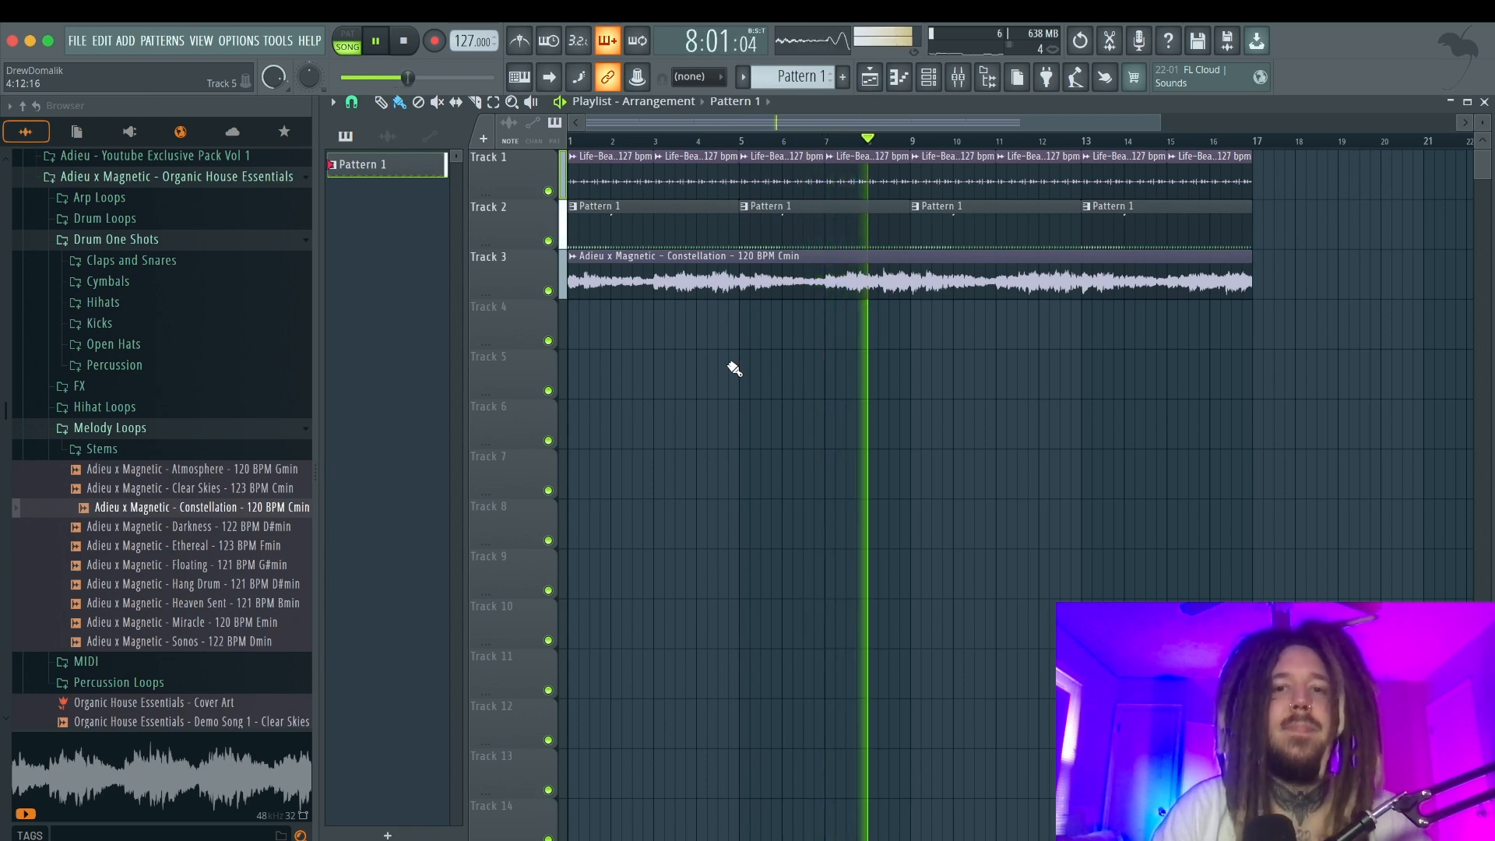
key("space")
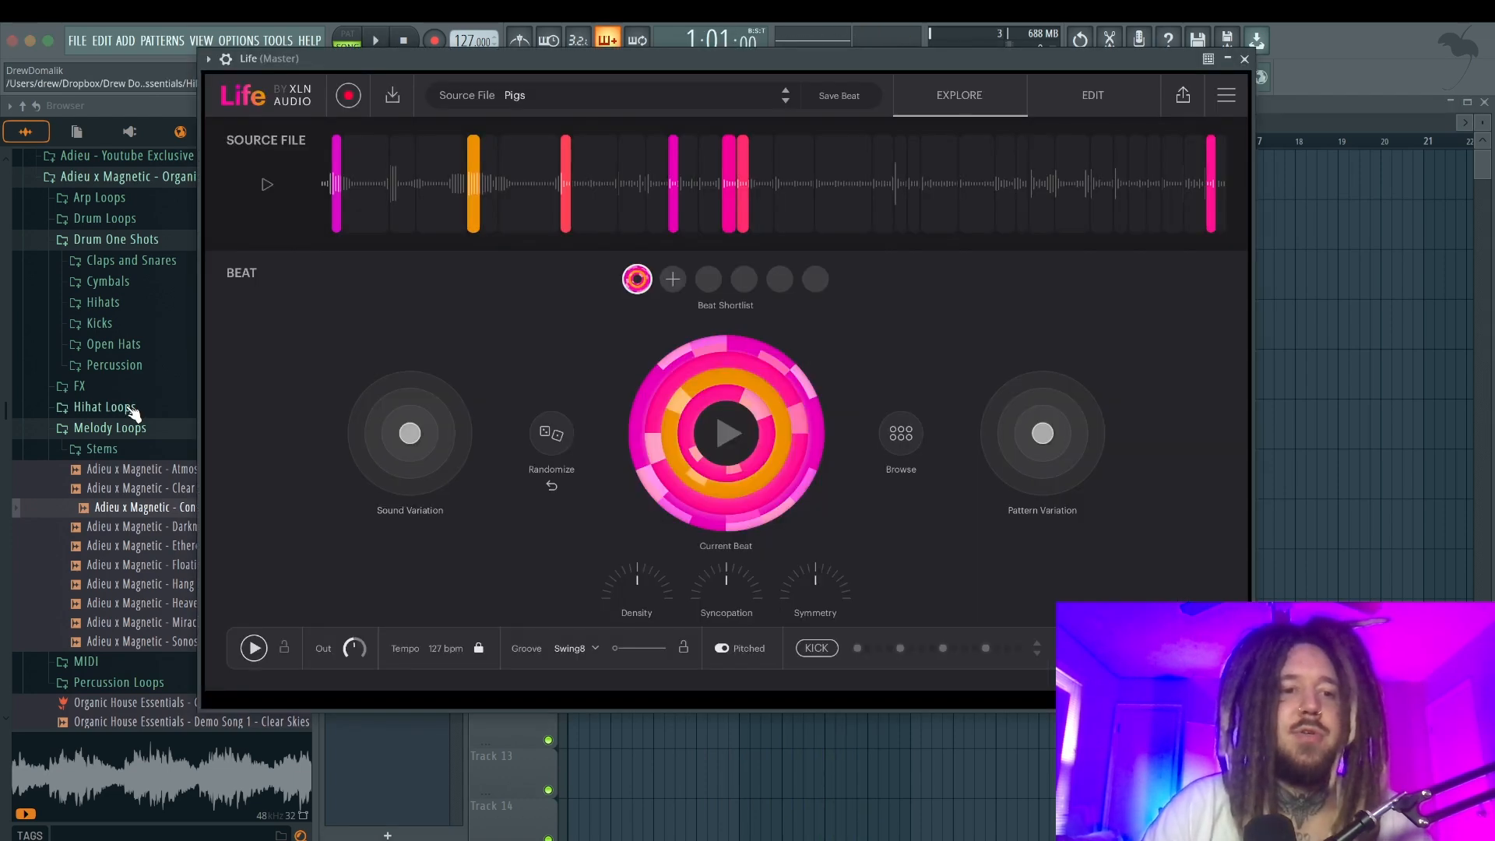
Preview several samples in the Hihat Loops folder and import the Mimosa Hihat Loop - 120 BPM as the source file, keeping its name.
left_click(131, 407)
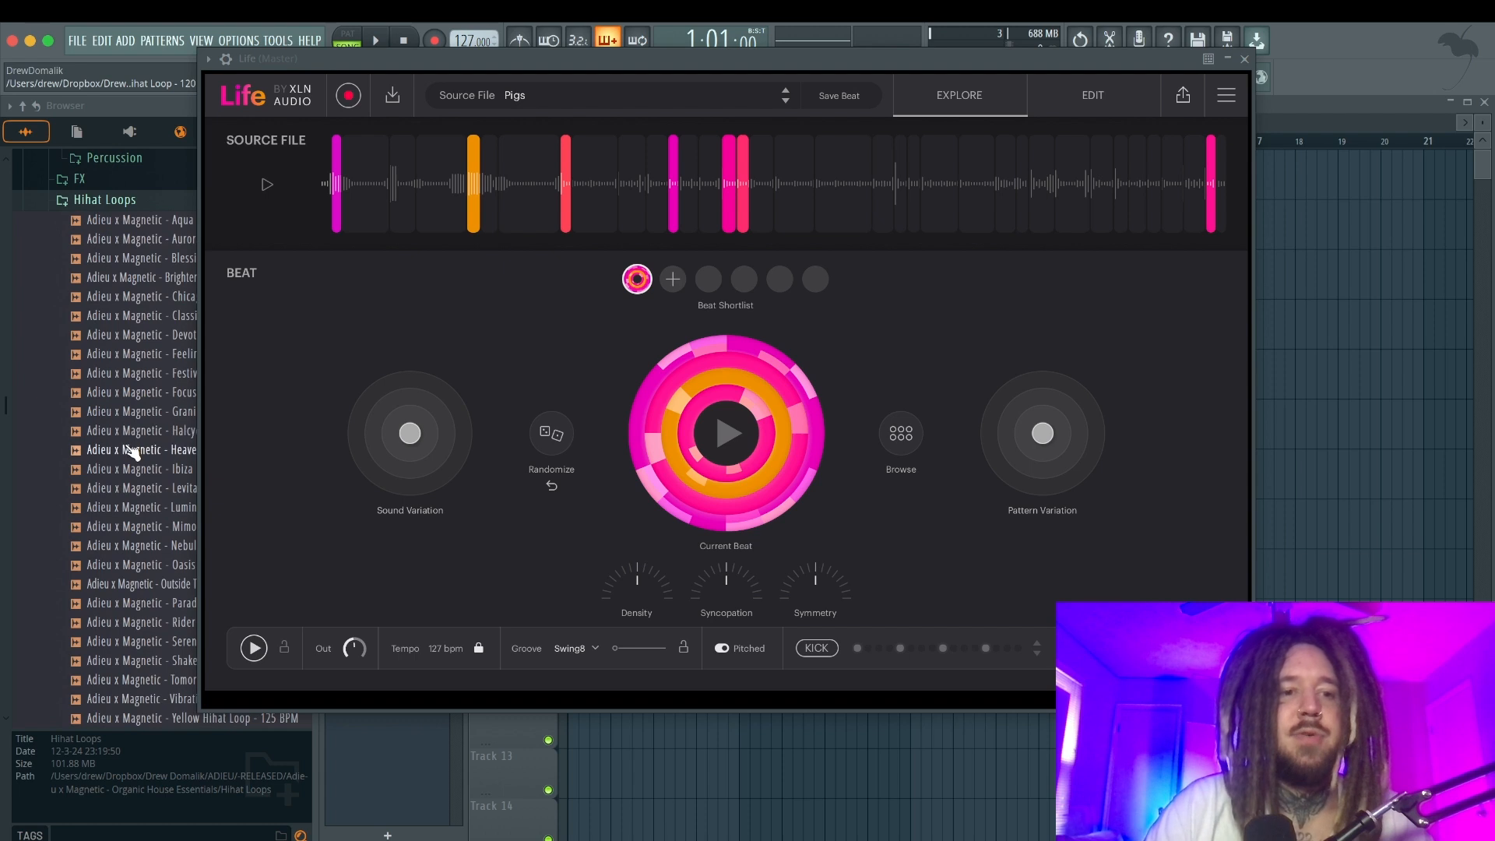
left_click(126, 450)
left_click(122, 471)
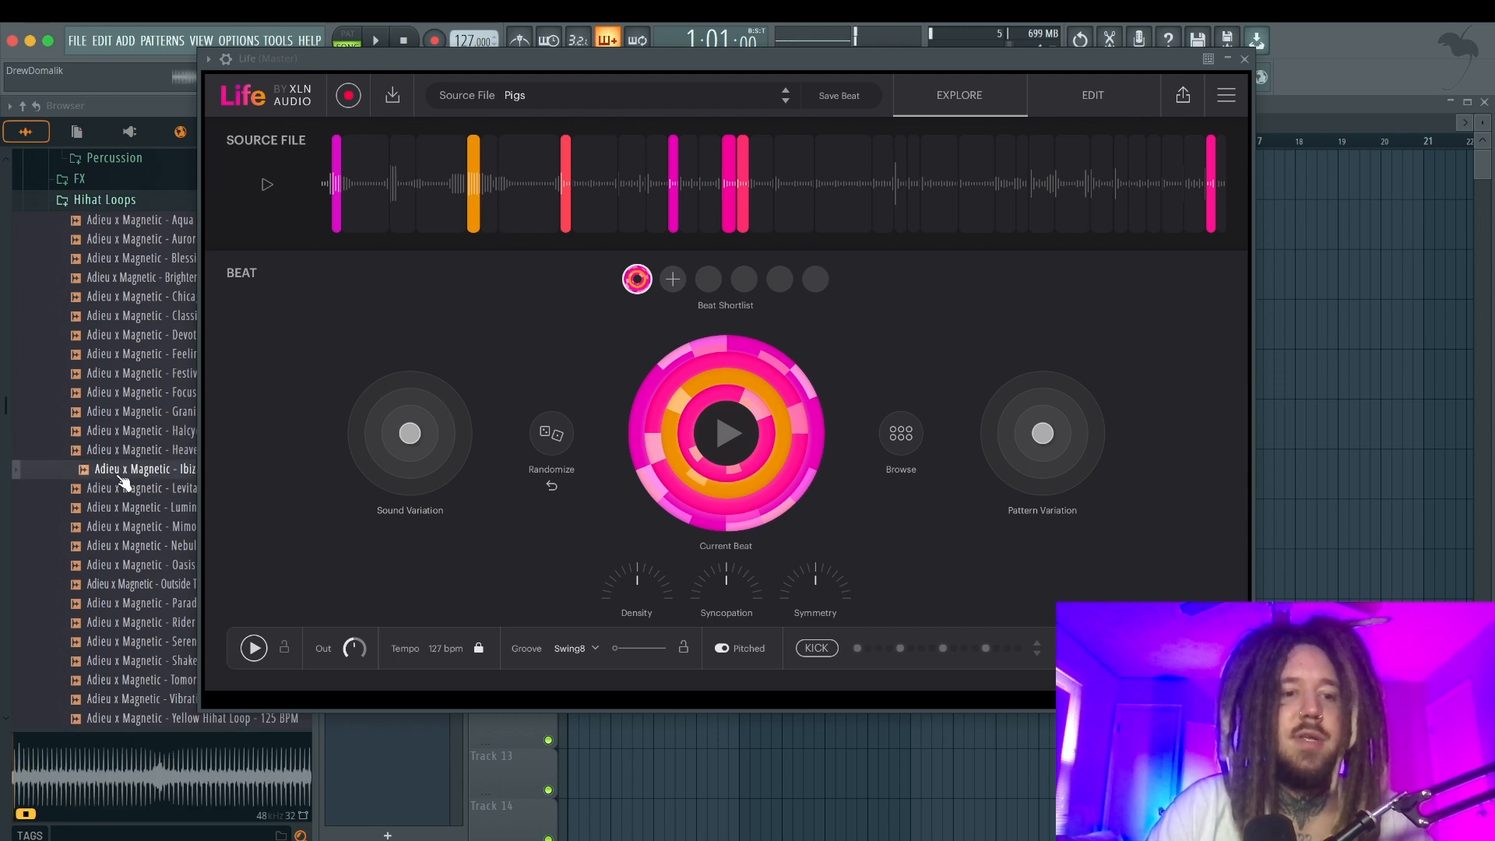
left_click(132, 507)
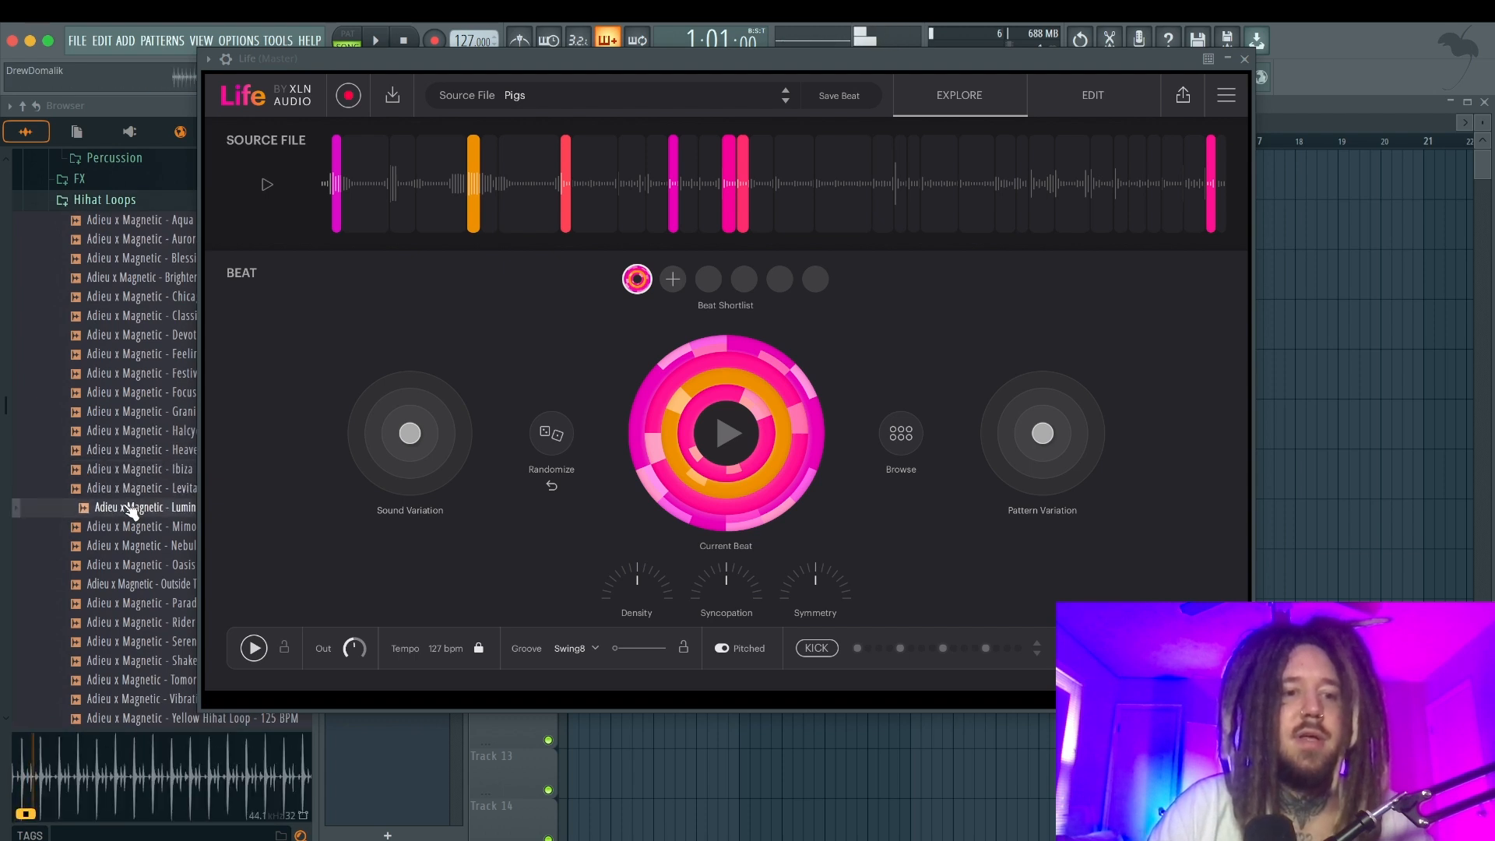
left_click(130, 527)
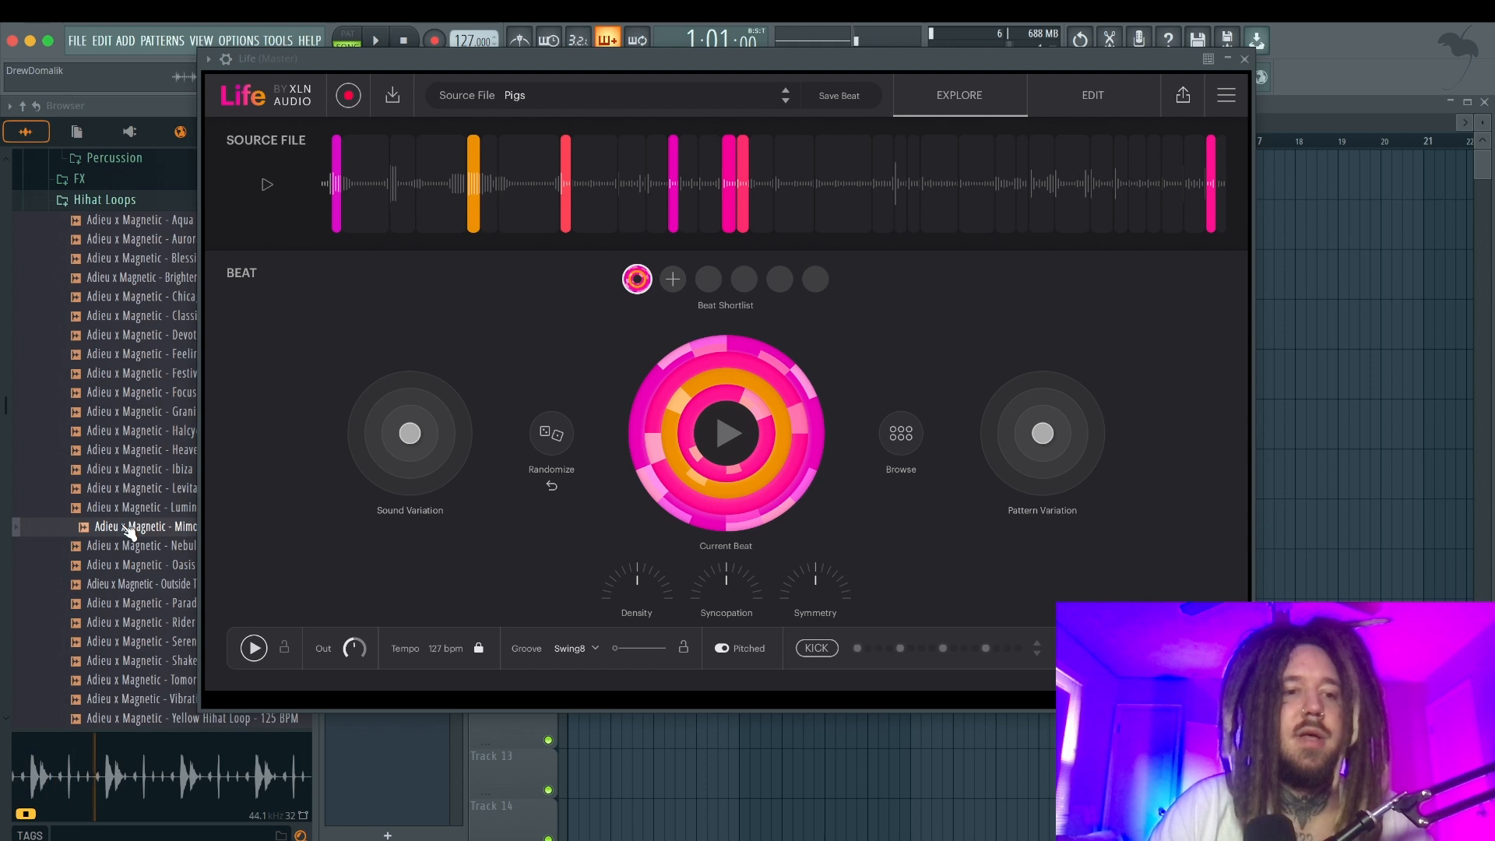
left_click_drag(130, 531, 501, 467)
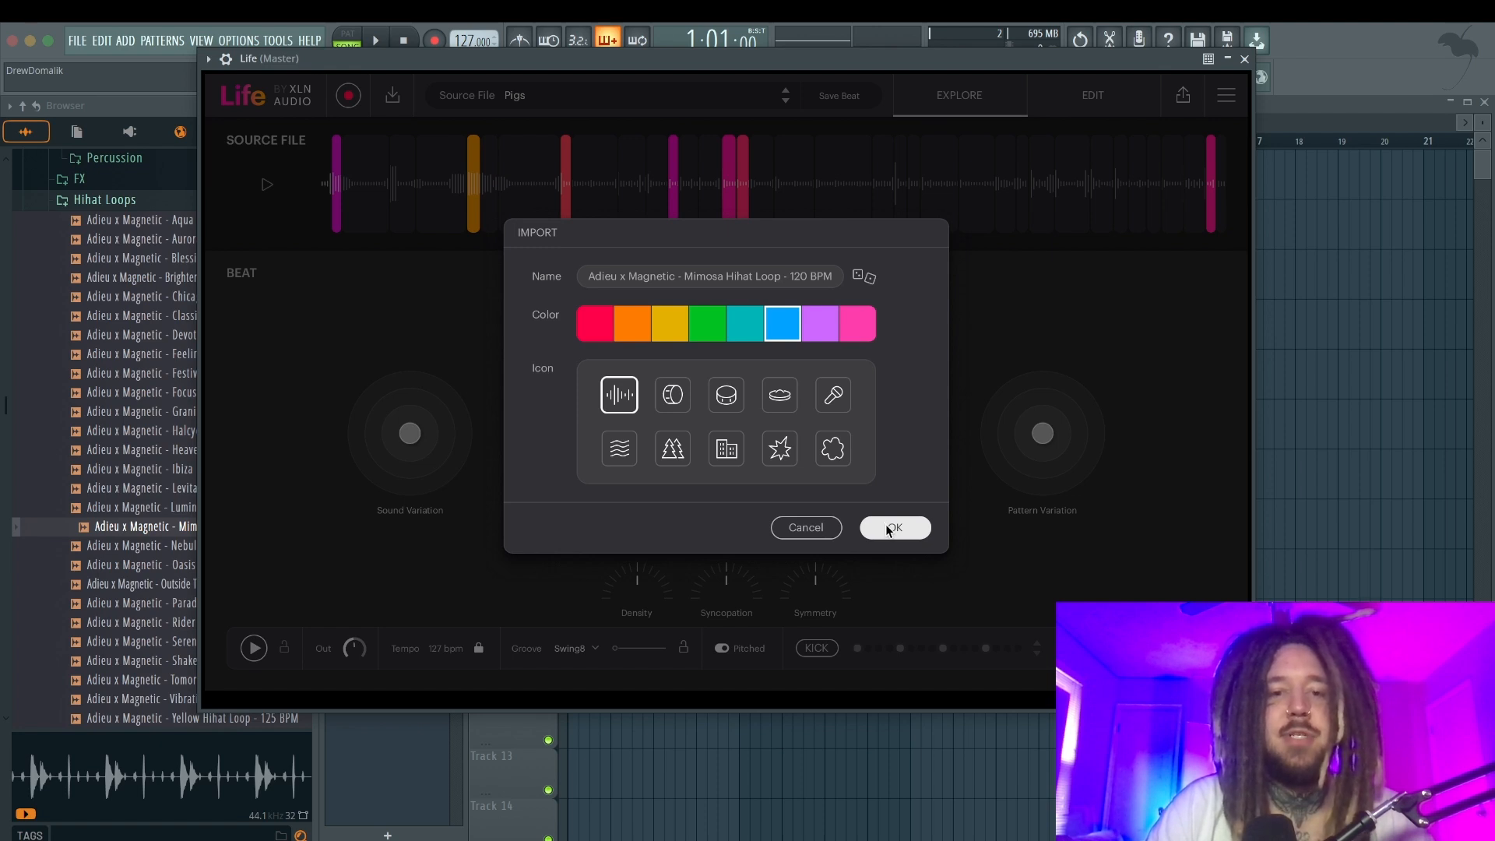
left_click(889, 528)
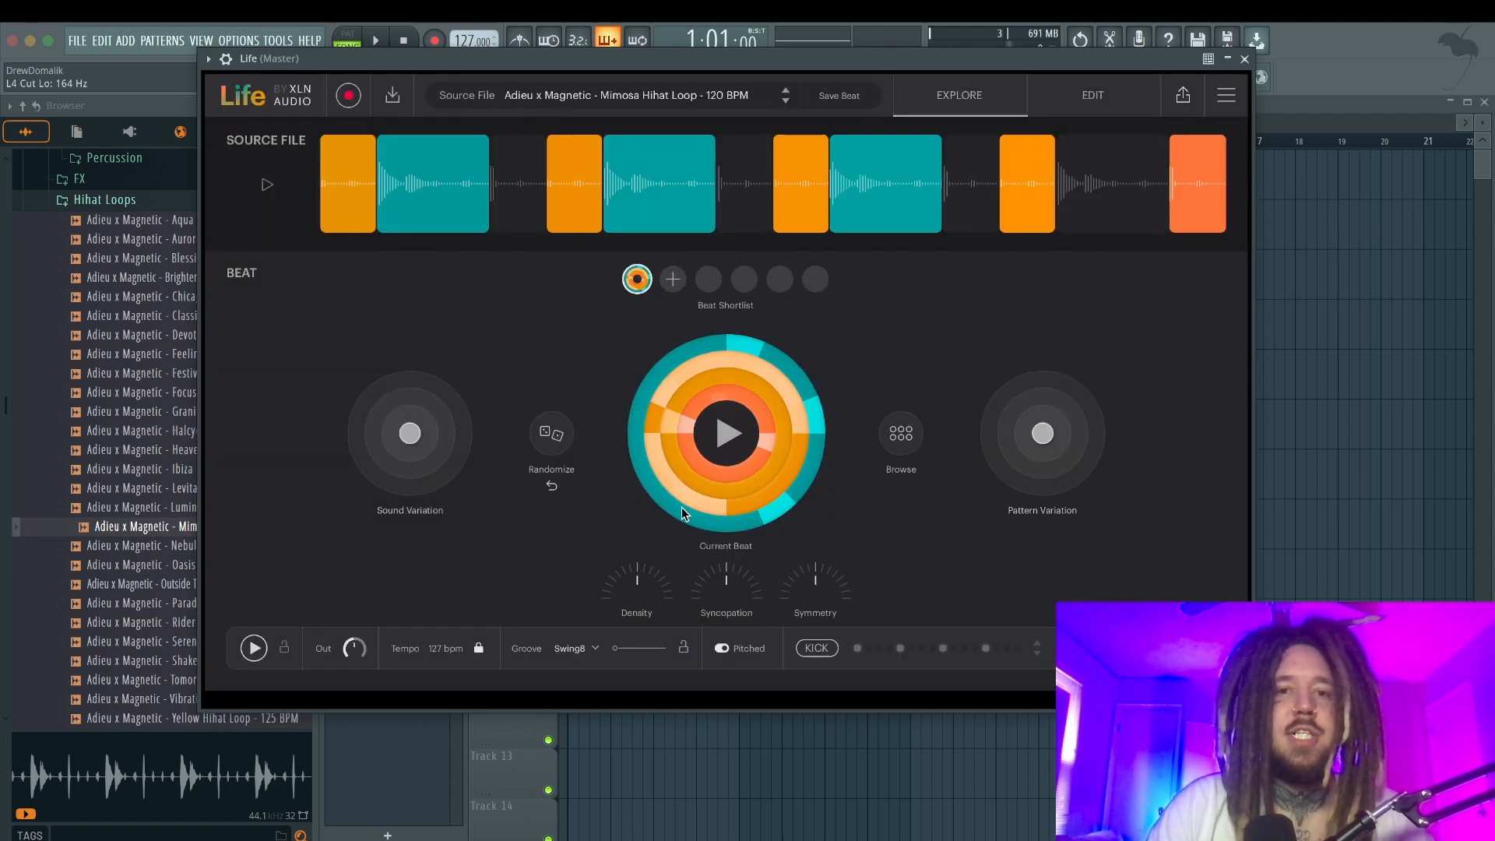
Randomize the Mimosa hihat beat several times, then shift its Sound Variation and Pattern Variation away from centre.
left_click(553, 434)
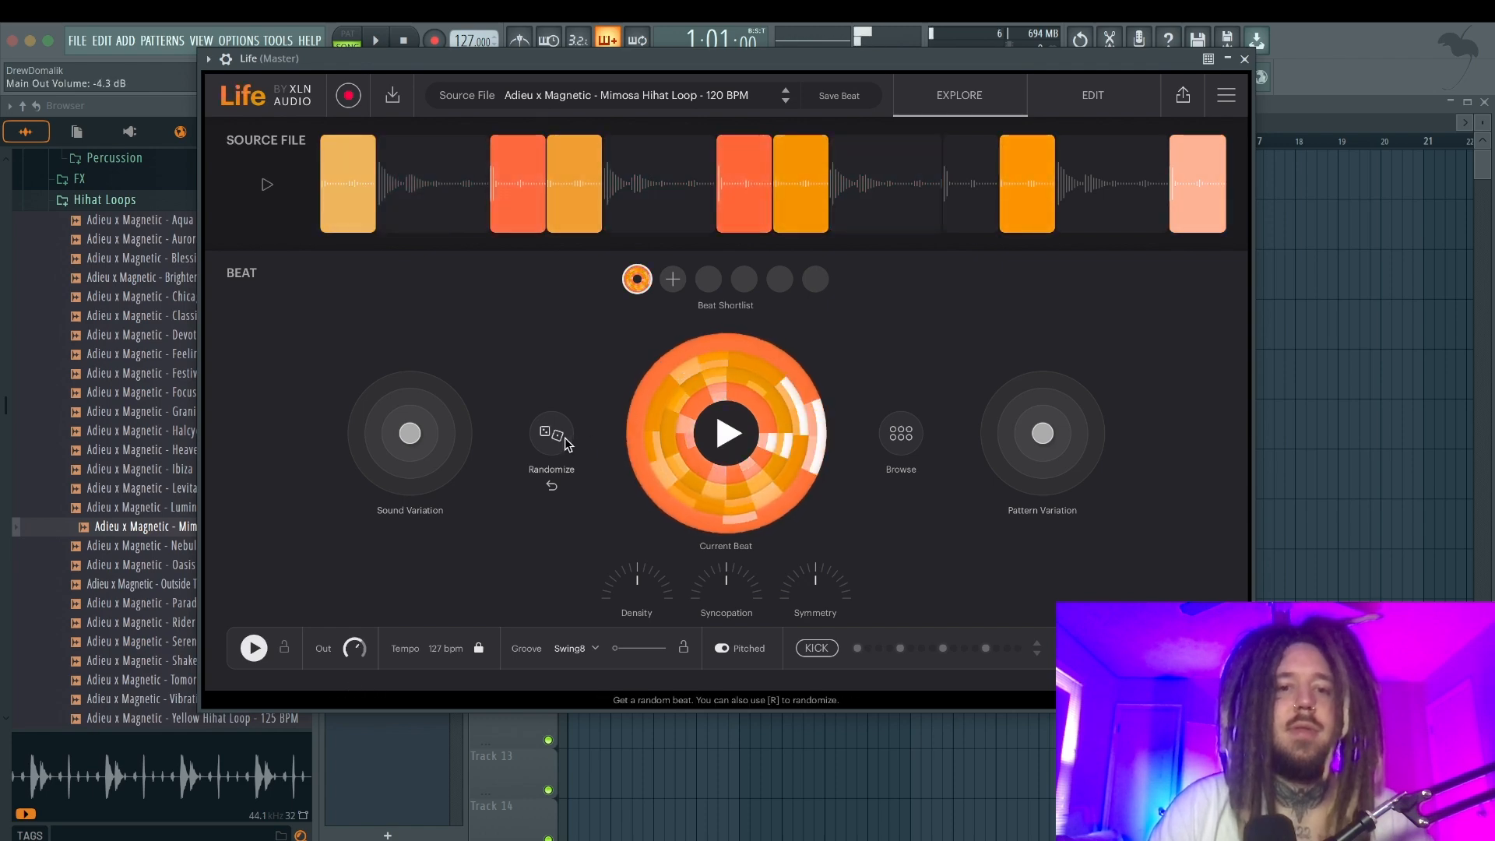
left_click(567, 444)
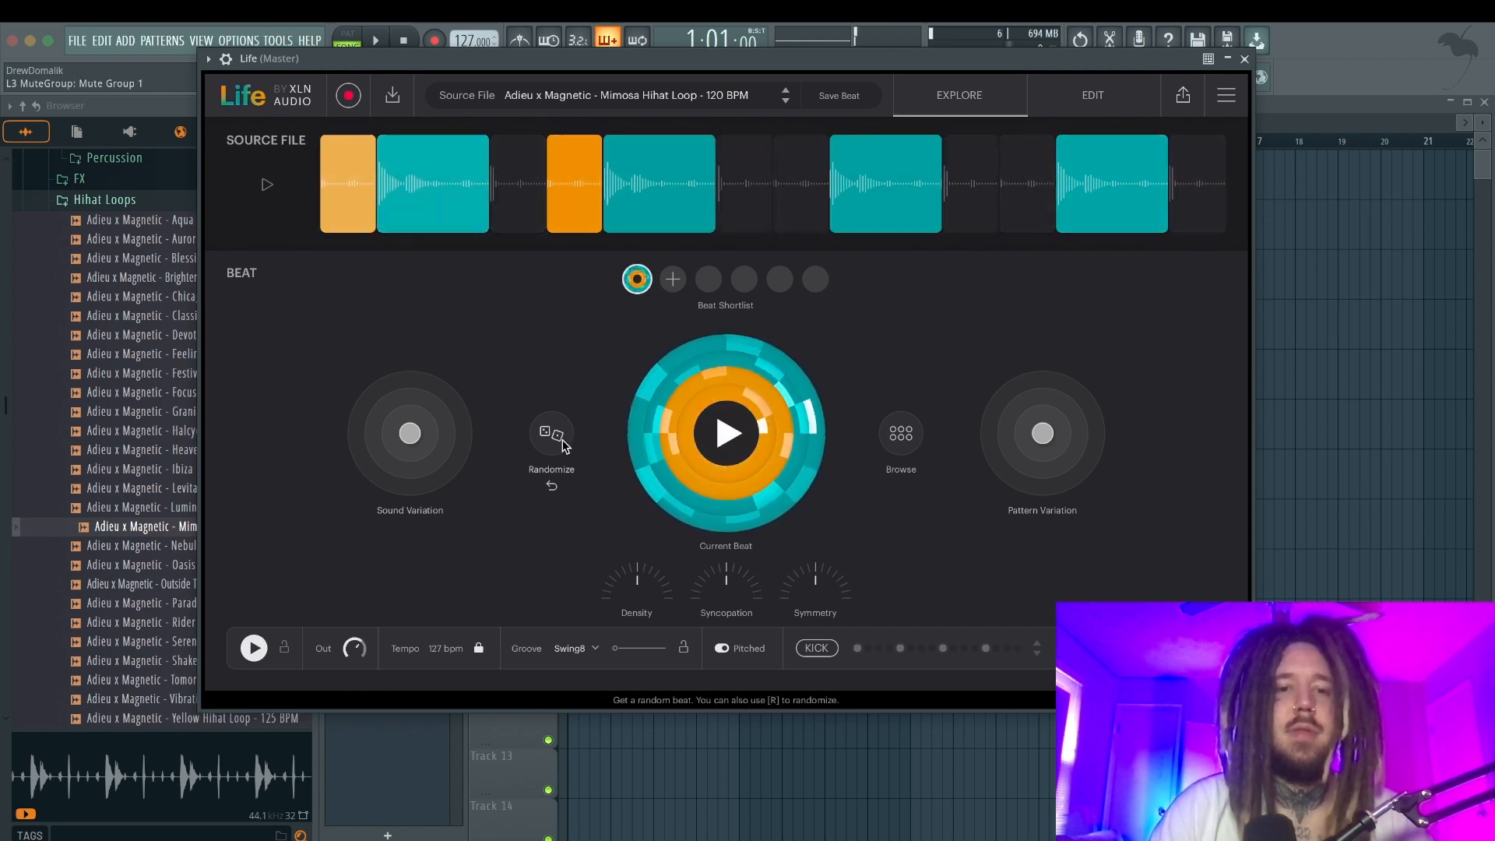
left_click(562, 445)
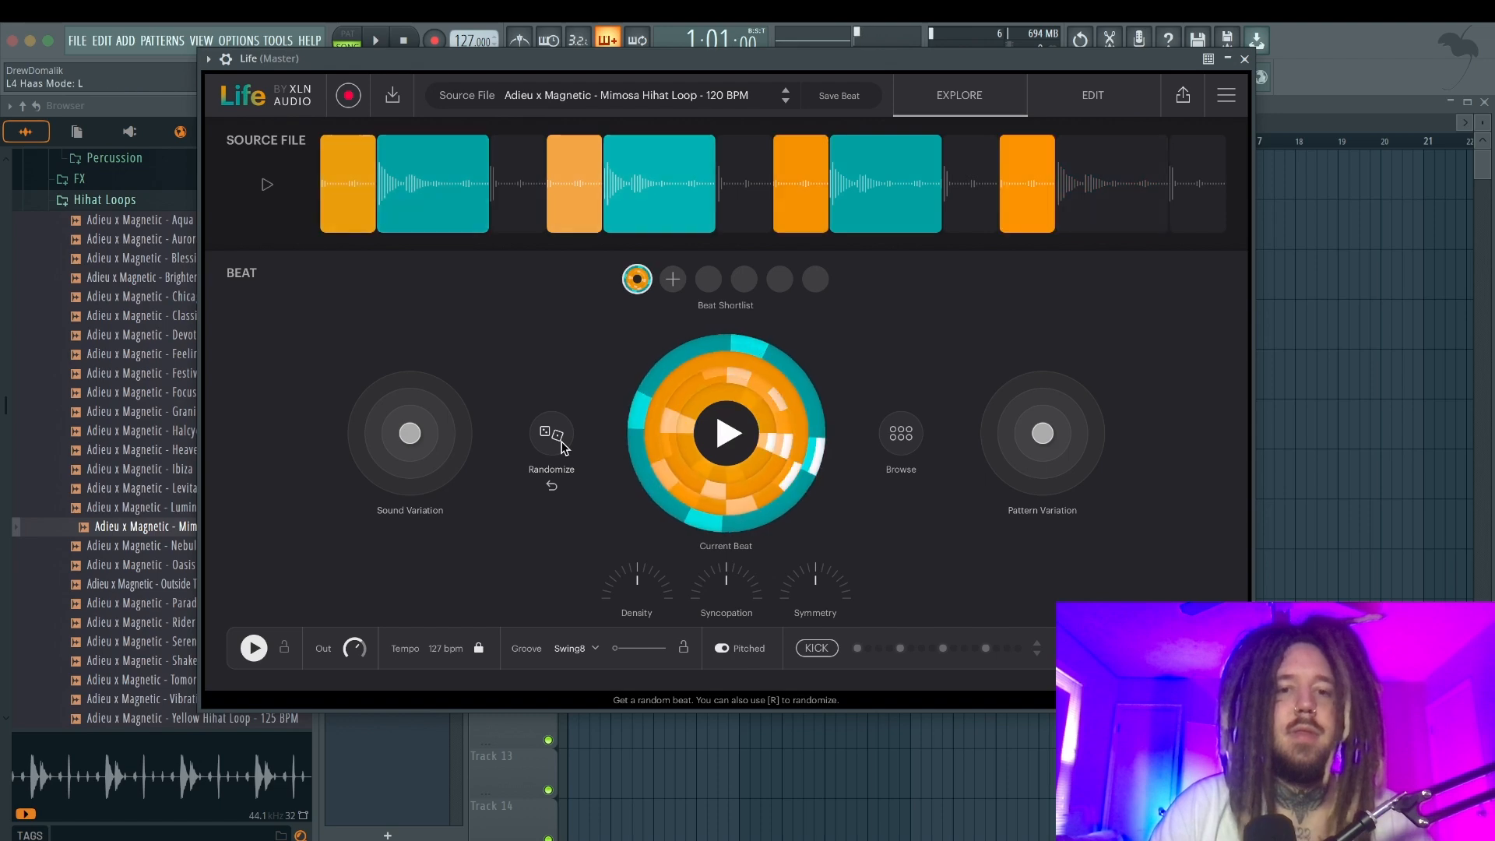
left_click(560, 442)
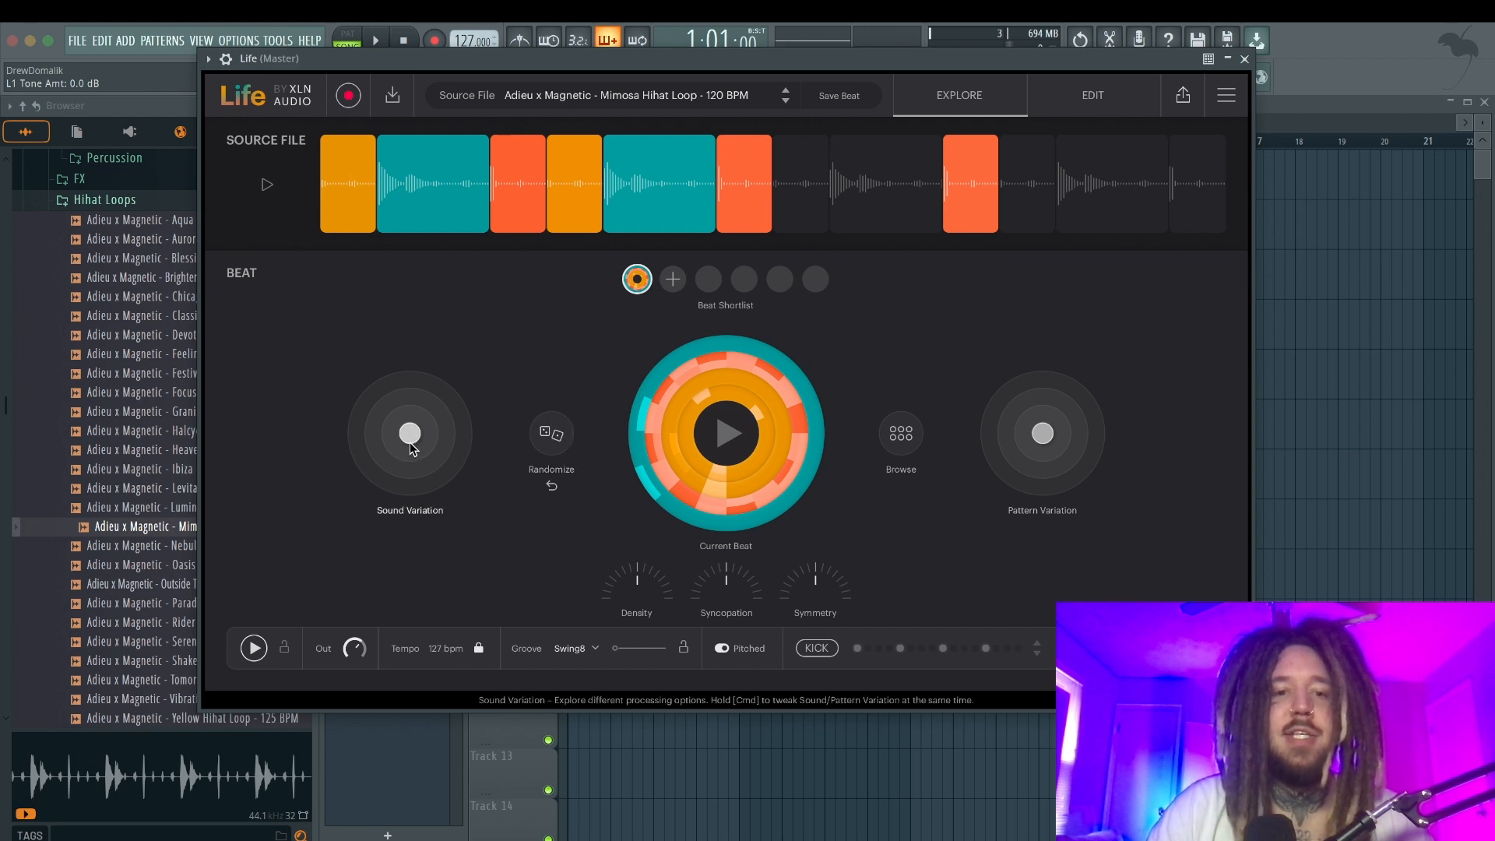
left_click_drag(410, 442, 389, 468)
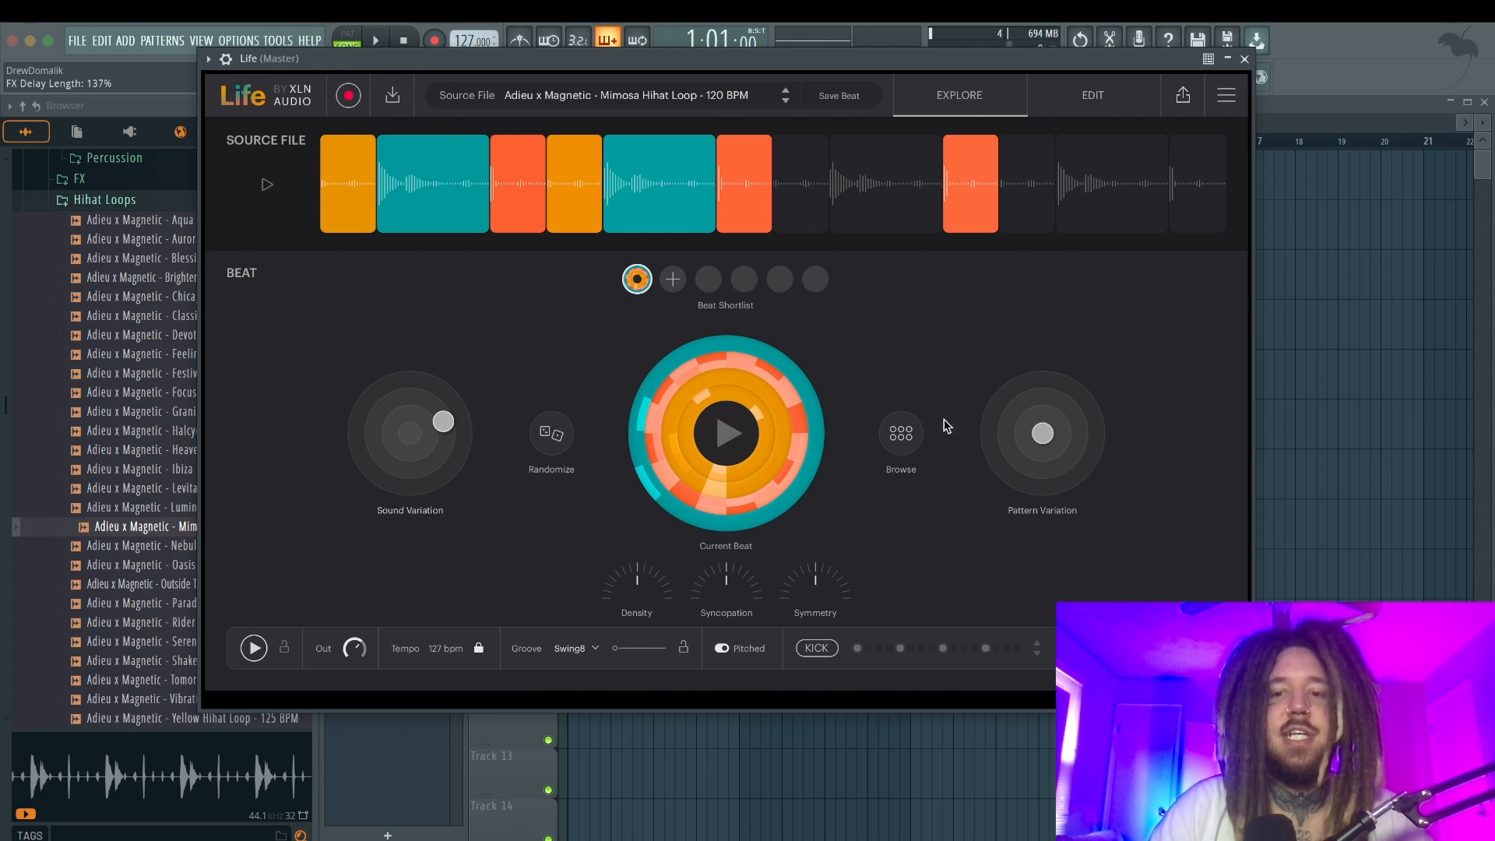
left_click_drag(1042, 433, 1026, 483)
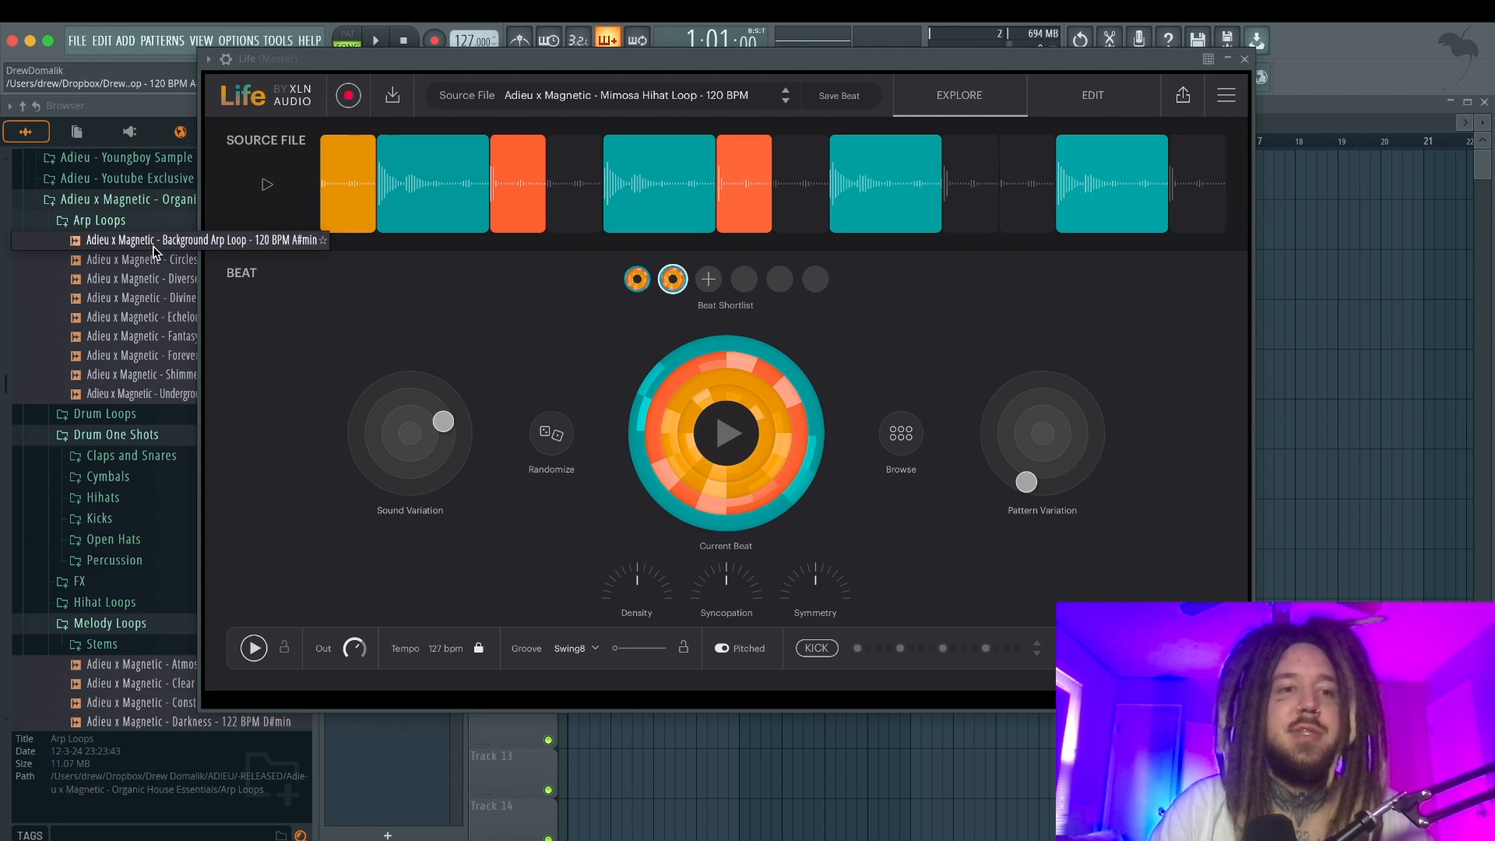
Load the Circles Arp Loop as the source, replace it with the Forever Arp Loop - 110 BPM, and play its beat.
left_click_drag(153, 261, 146, 272)
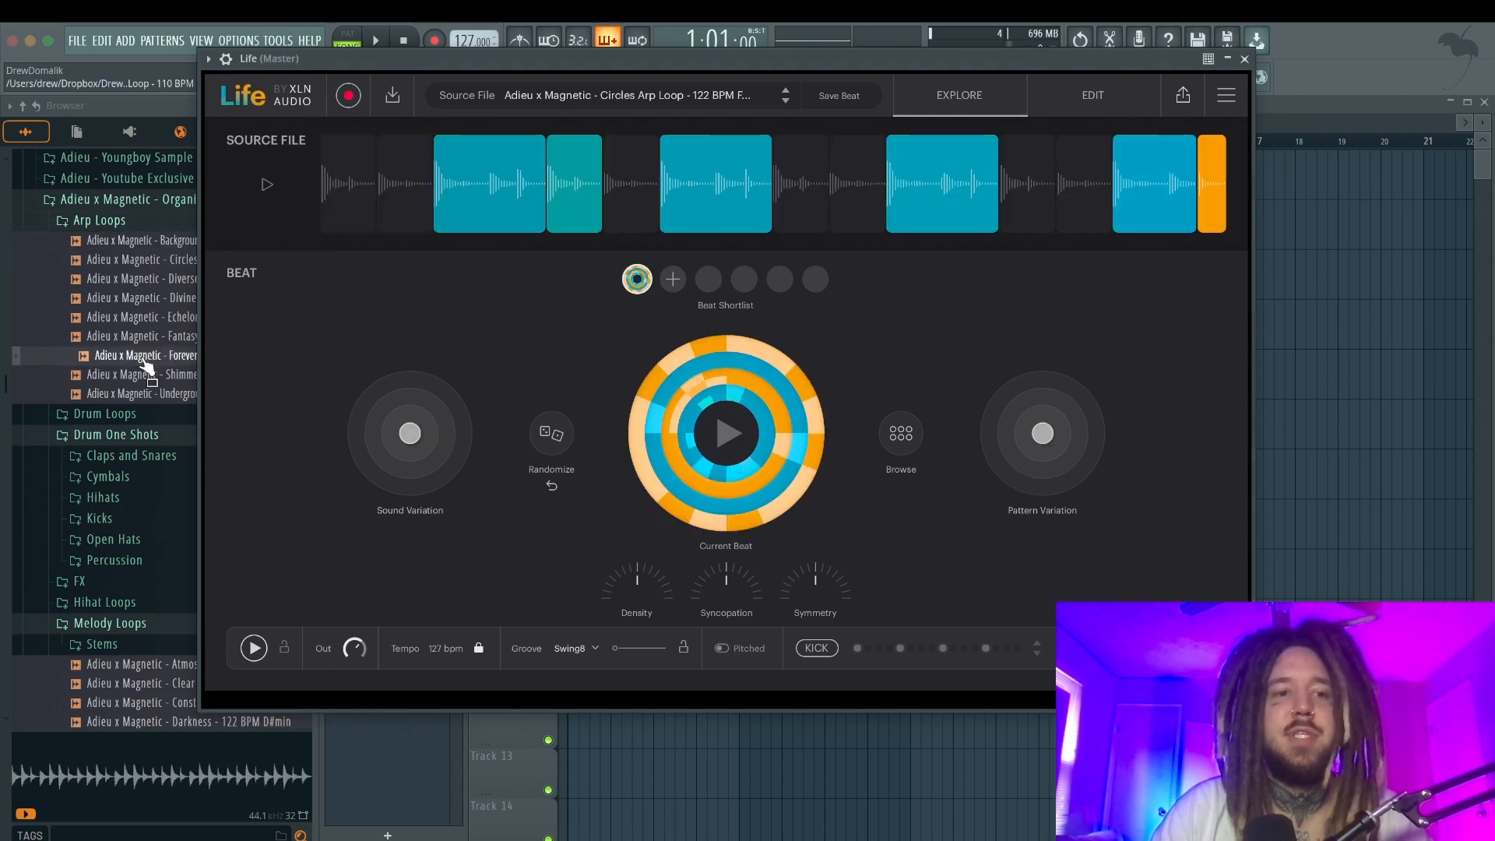
left_click_drag(145, 366, 407, 350)
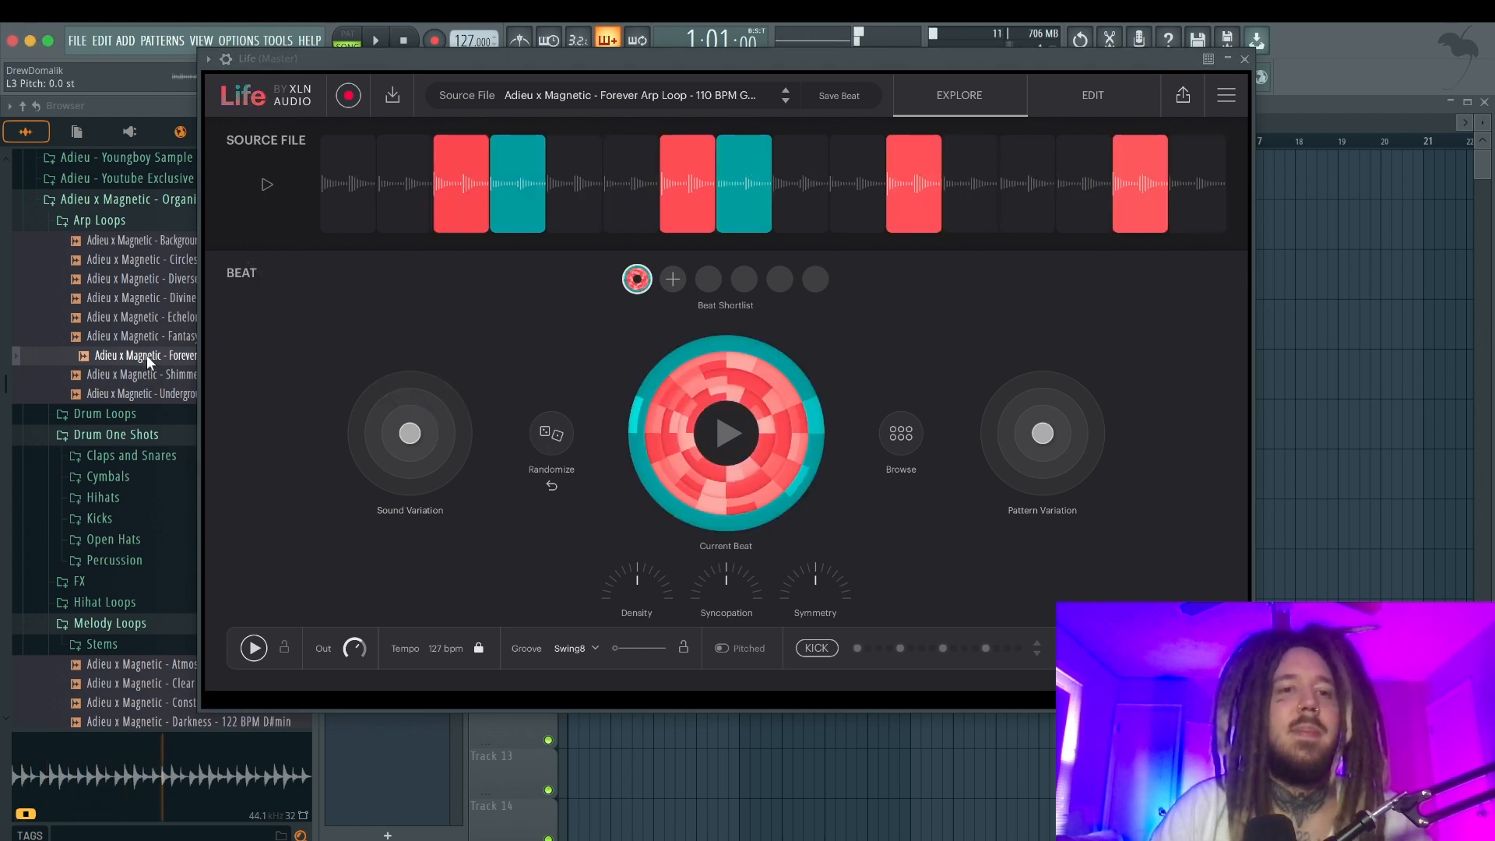
left_click(722, 433)
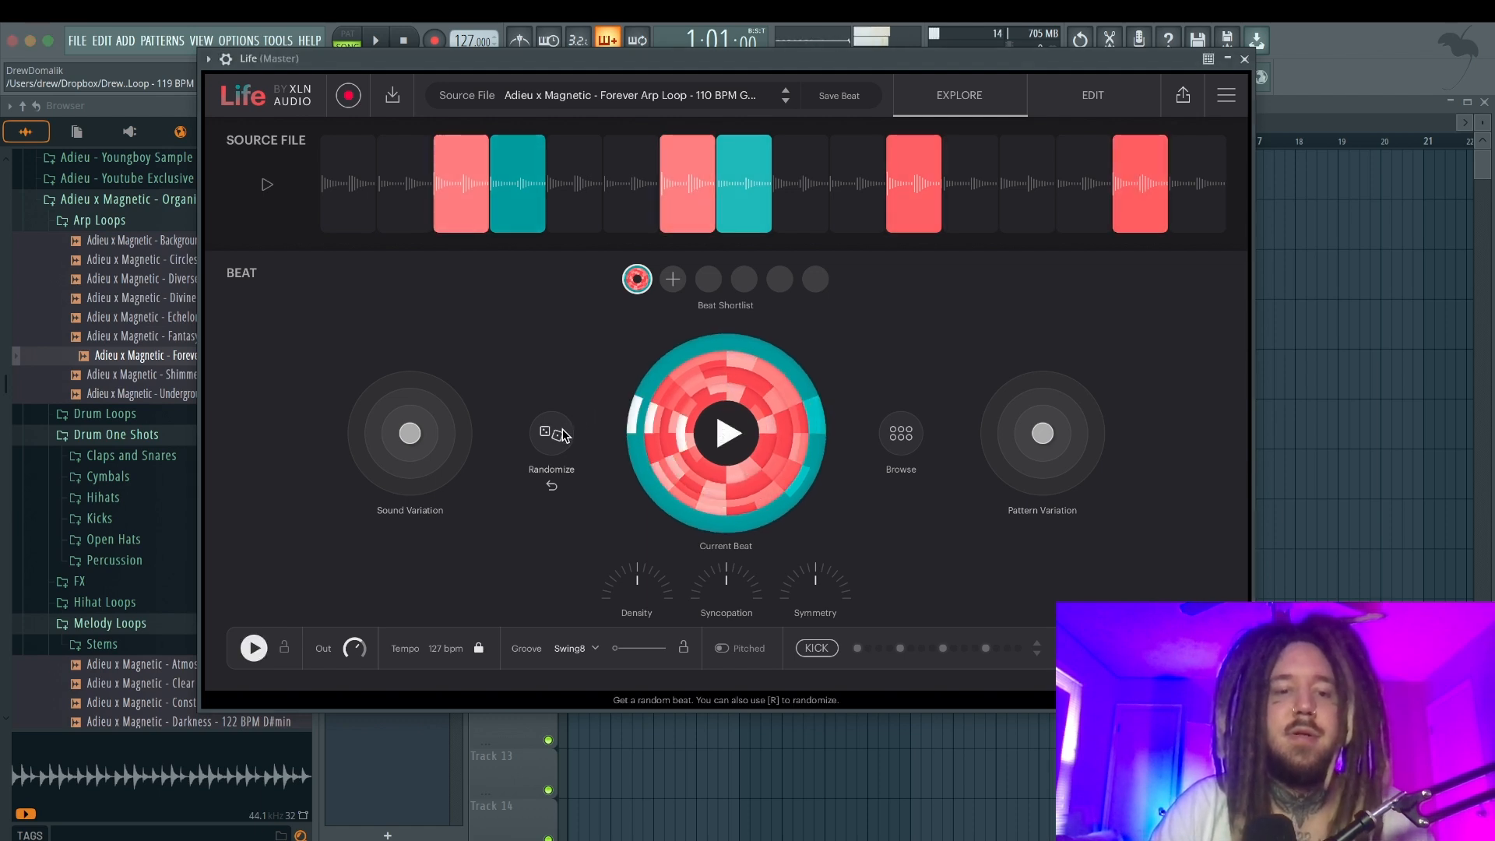
Enable the kick under the Forever Arp beat and set the Swing8 groove amount to 9%.
mouse_move(615, 647)
left_mouse_down()
mouse_move(640, 648)
mouse_move(627, 647)
left_mouse_up()
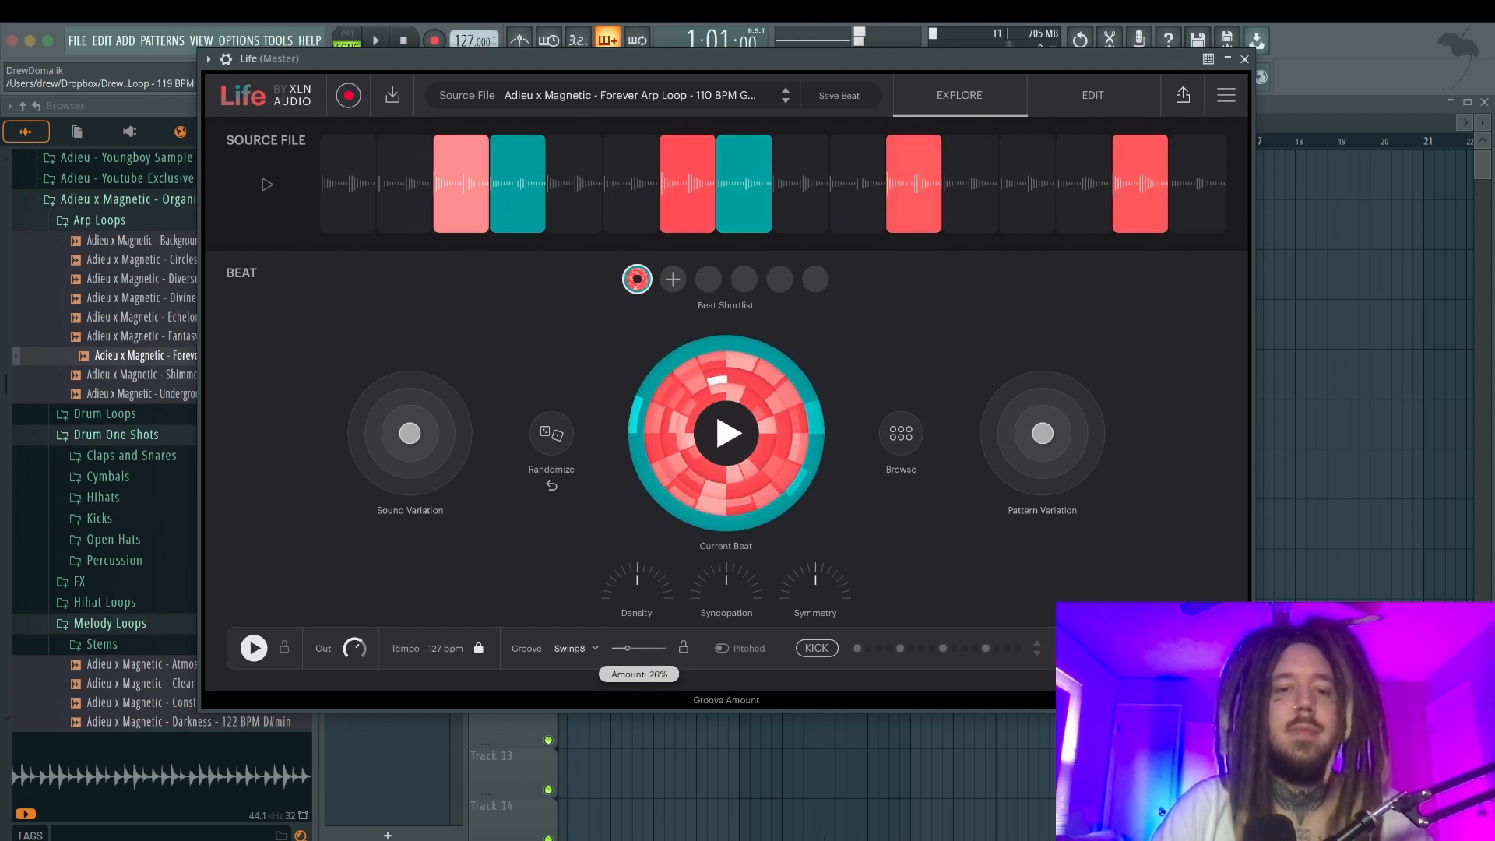
left_click(816, 648)
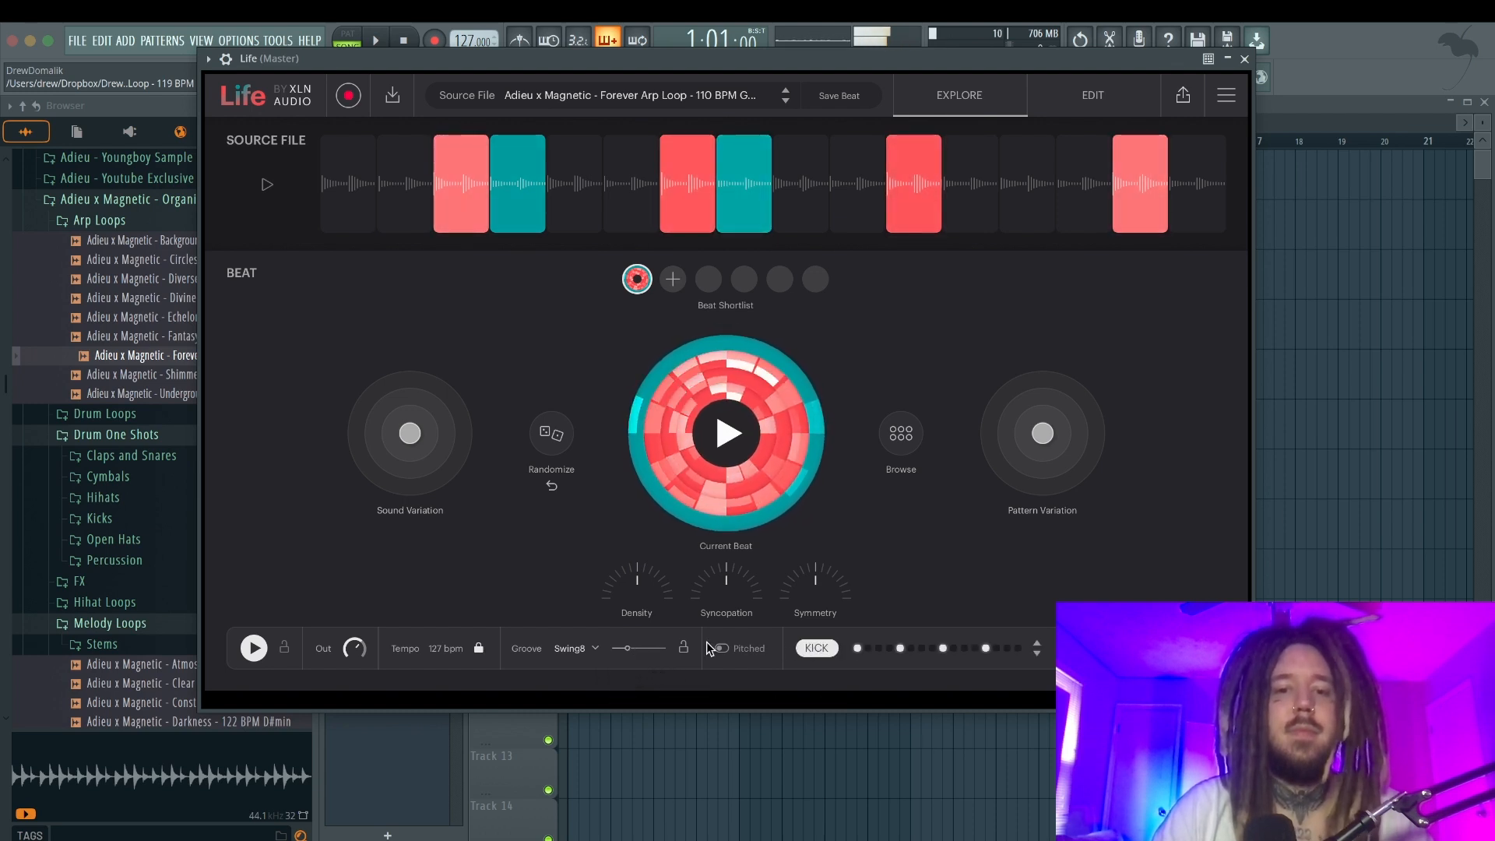
left_click_drag(626, 648, 621, 651)
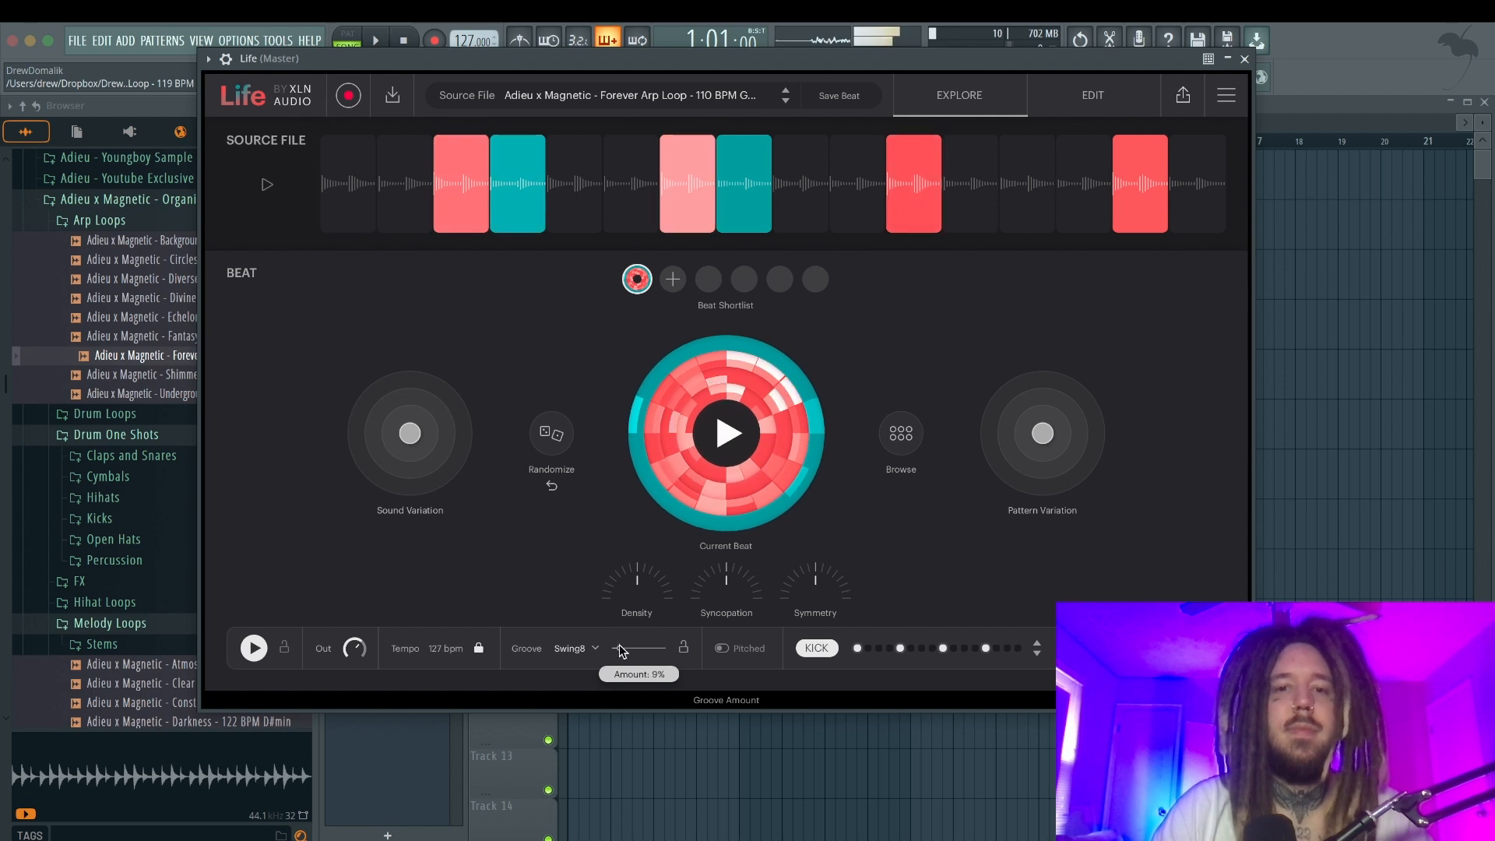
left_click(660, 459)
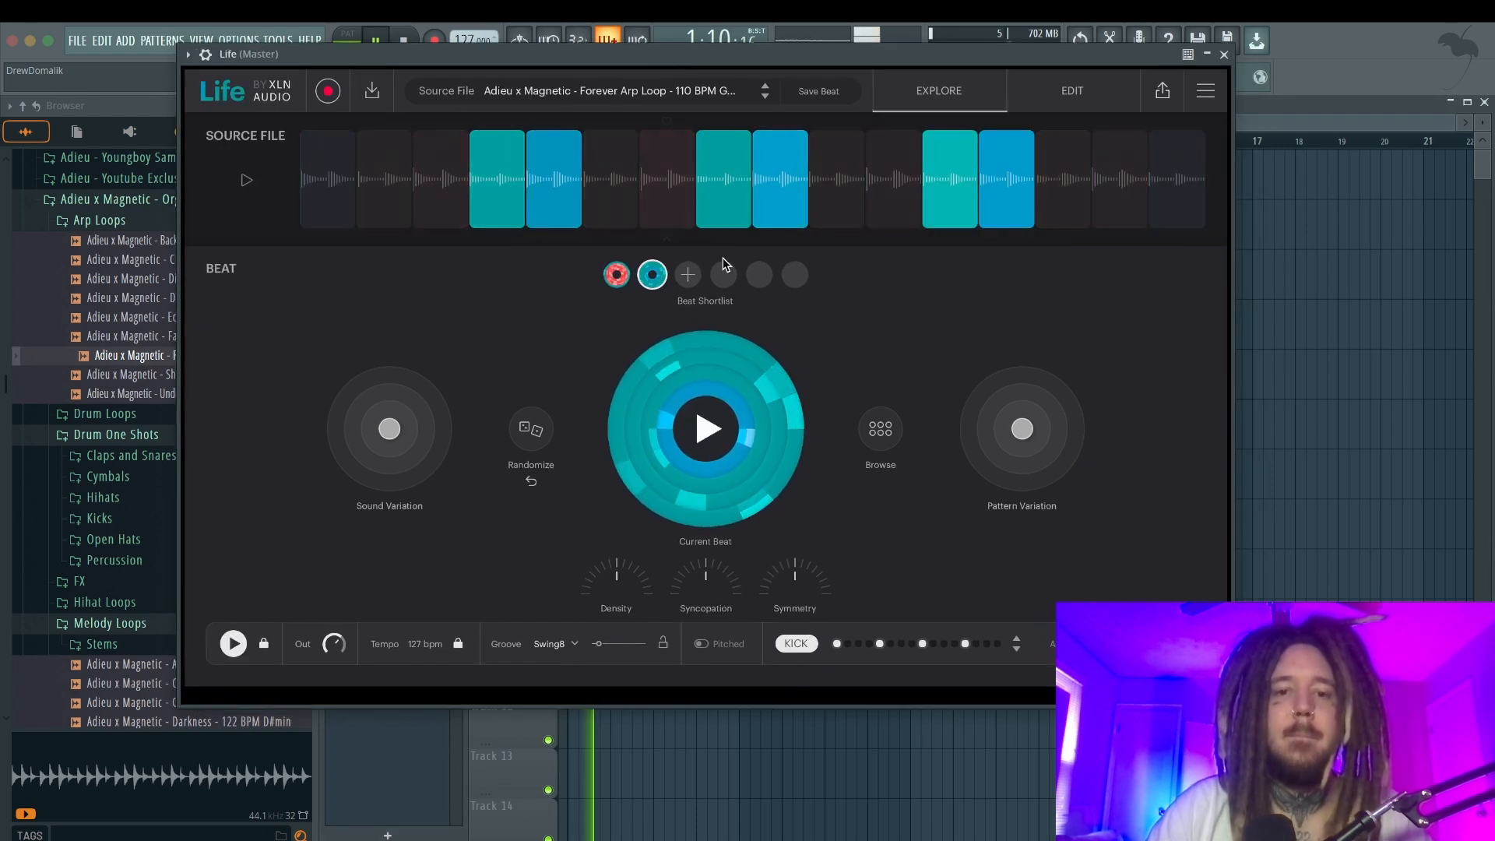
Randomize the second shortlist beat until it suits, then add a third shortlist beat and randomize that one too.
left_click(547, 438)
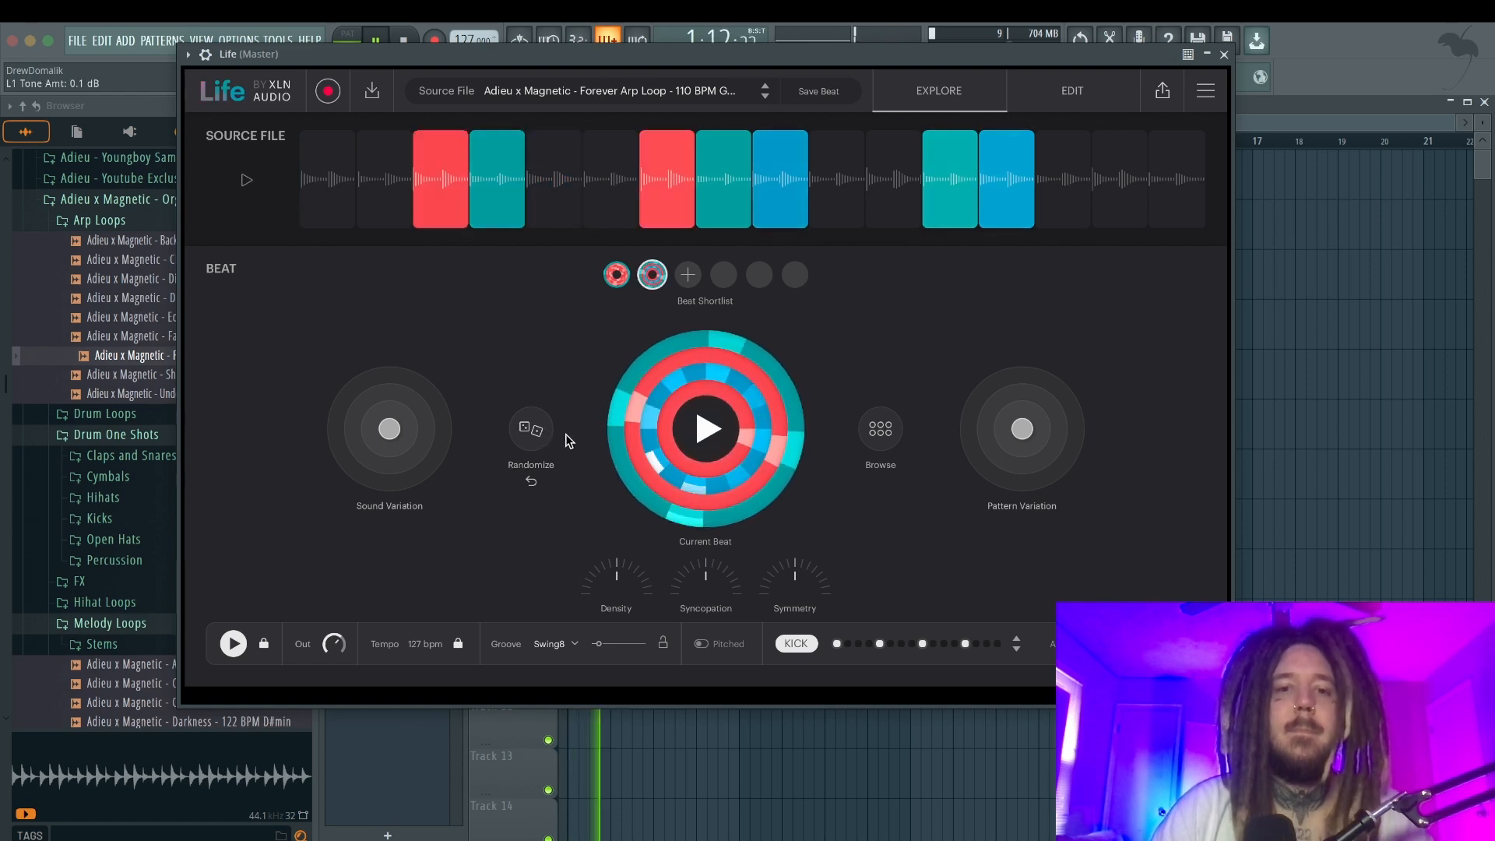
left_click(552, 440)
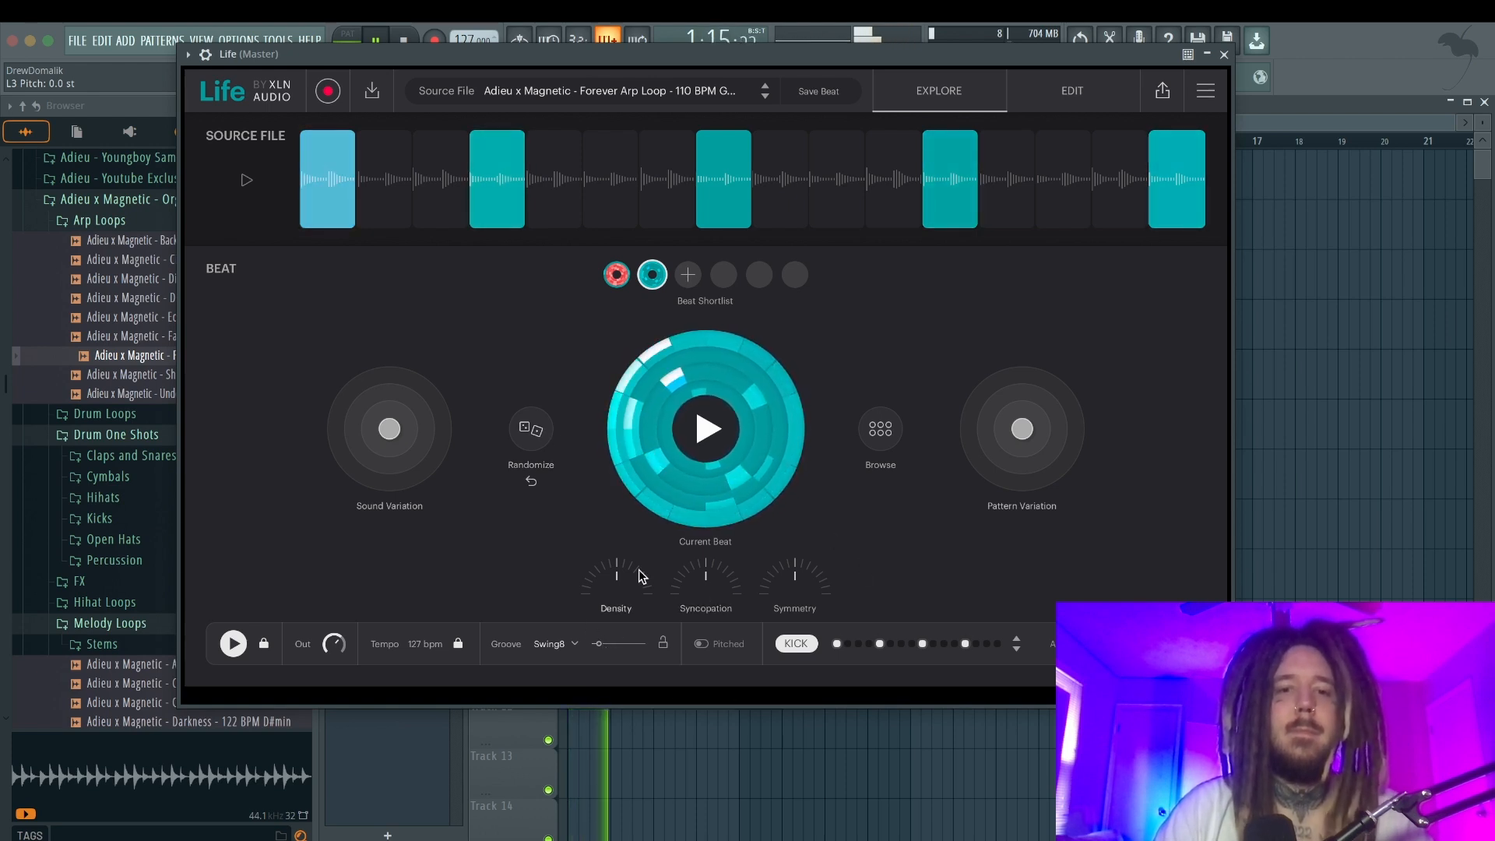
left_click(726, 429)
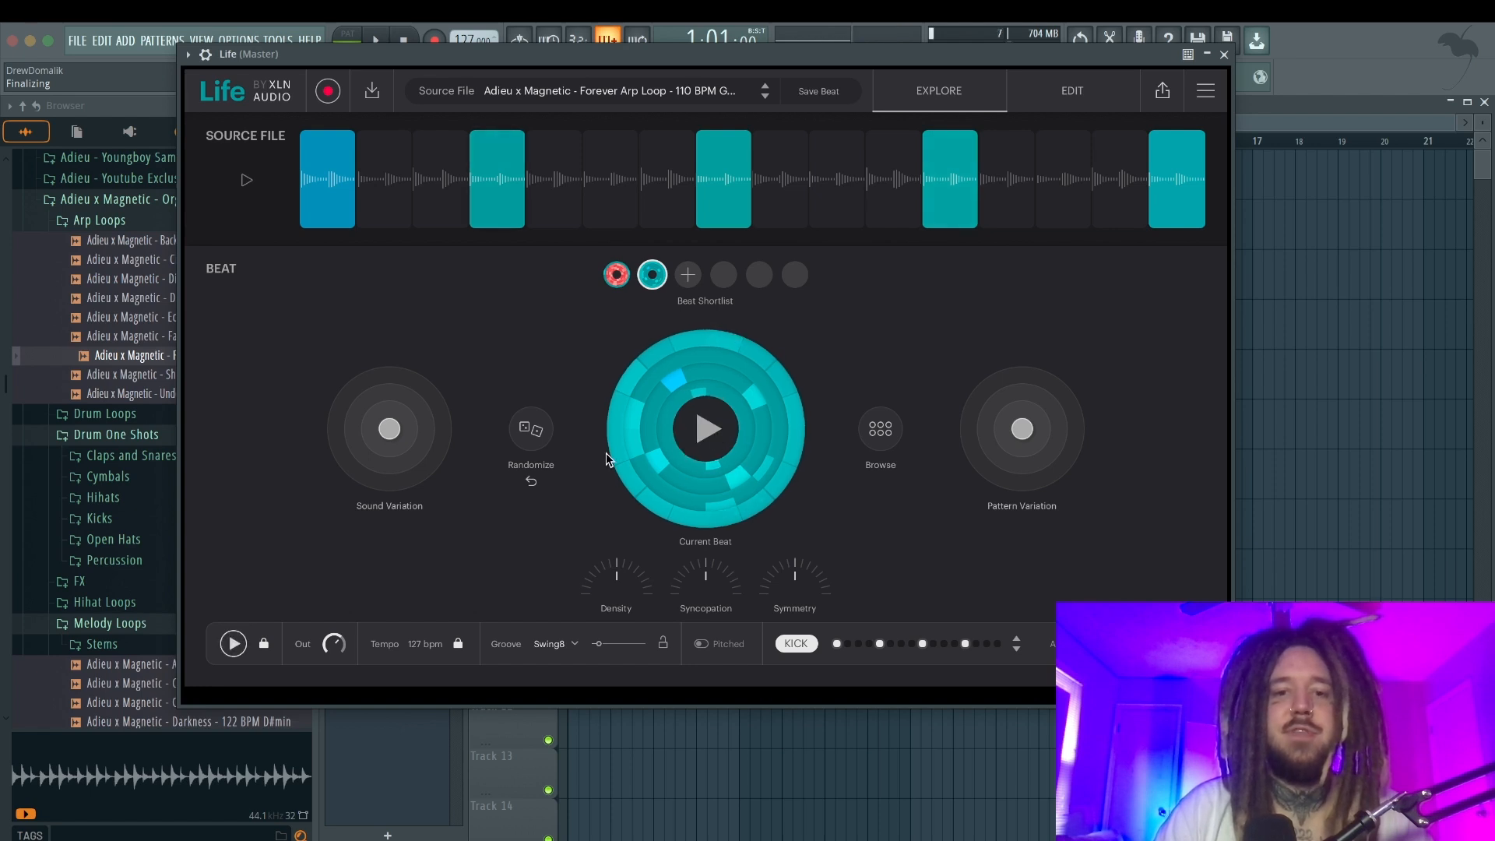
left_click(556, 425)
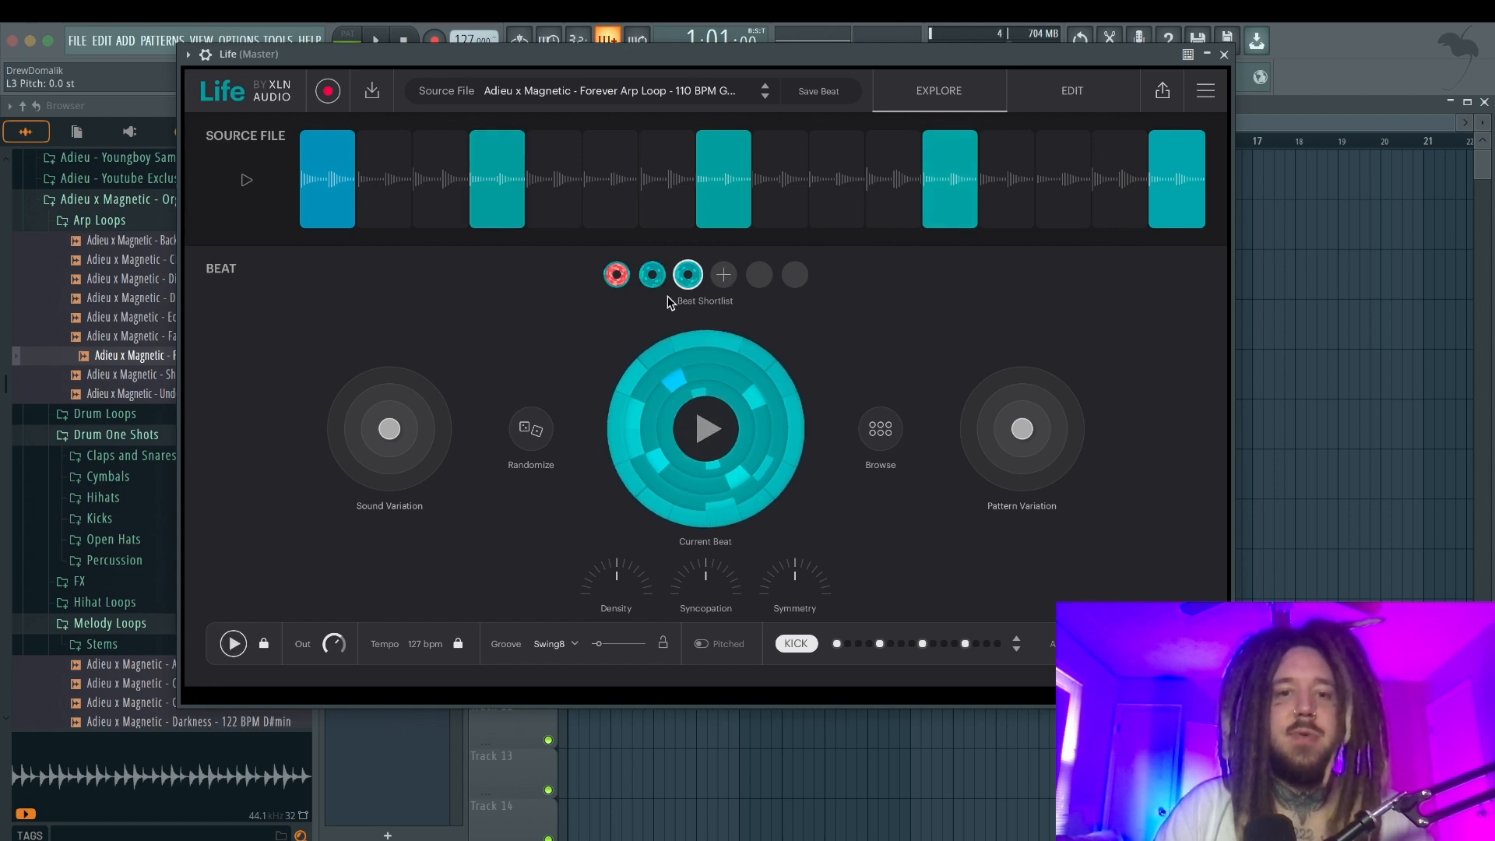
left_click(545, 426)
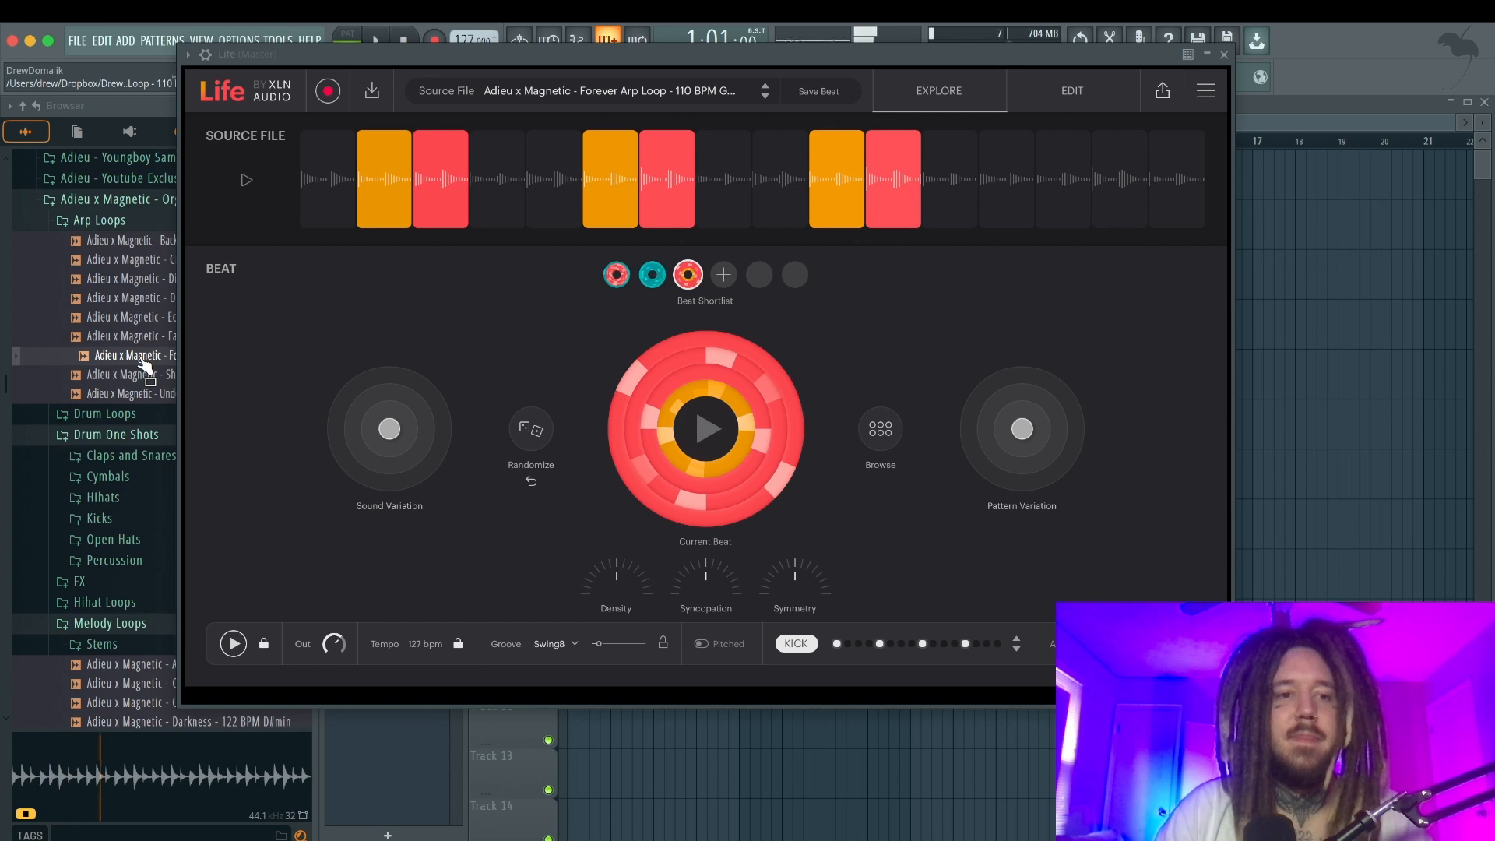
Play and compare the three beats in the Beat Shortlist, ending on the third one.
key("space")
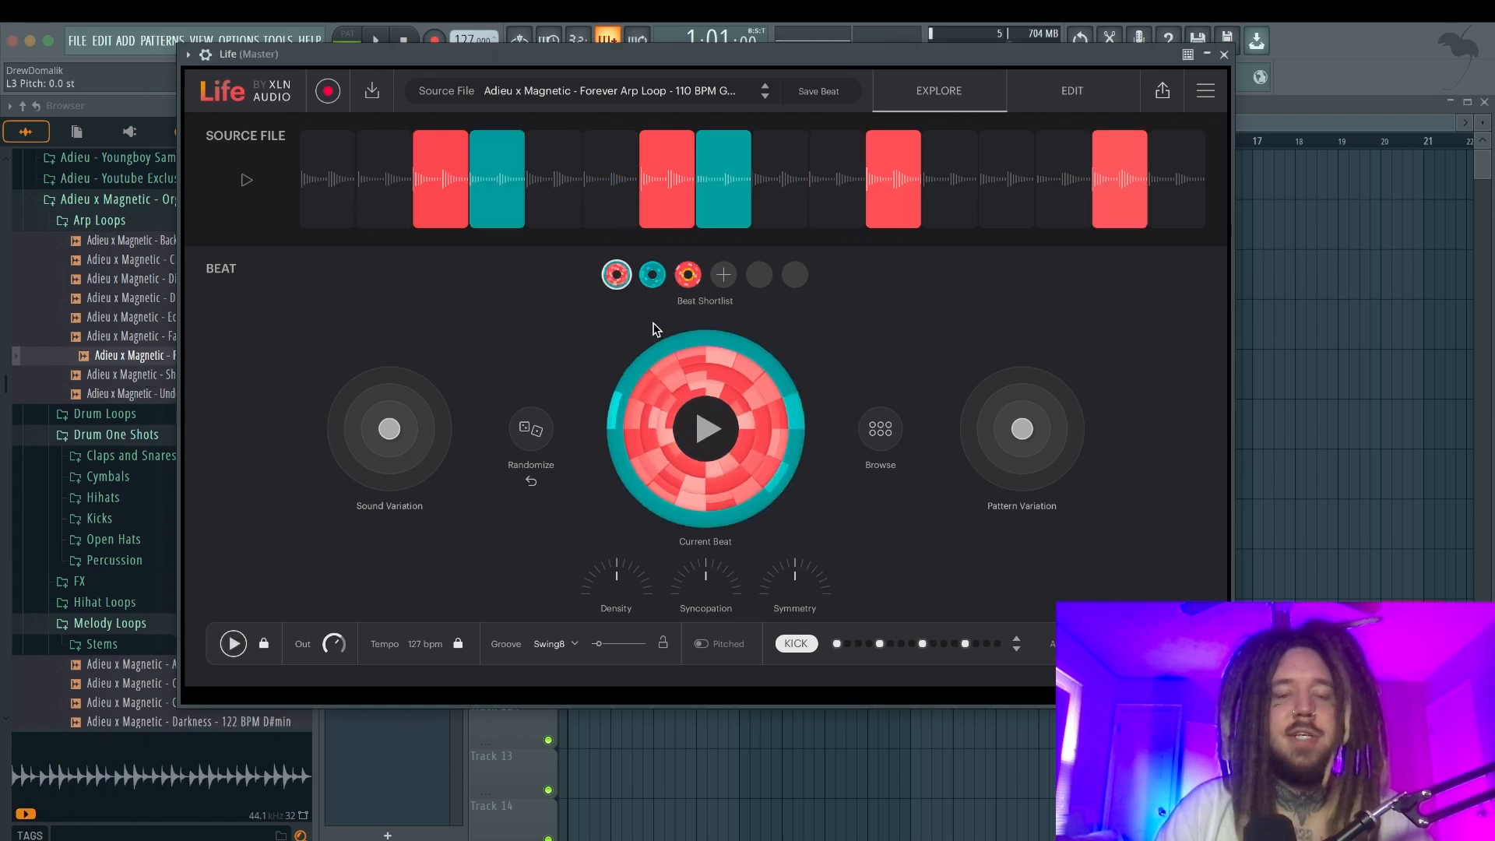
left_click(700, 427)
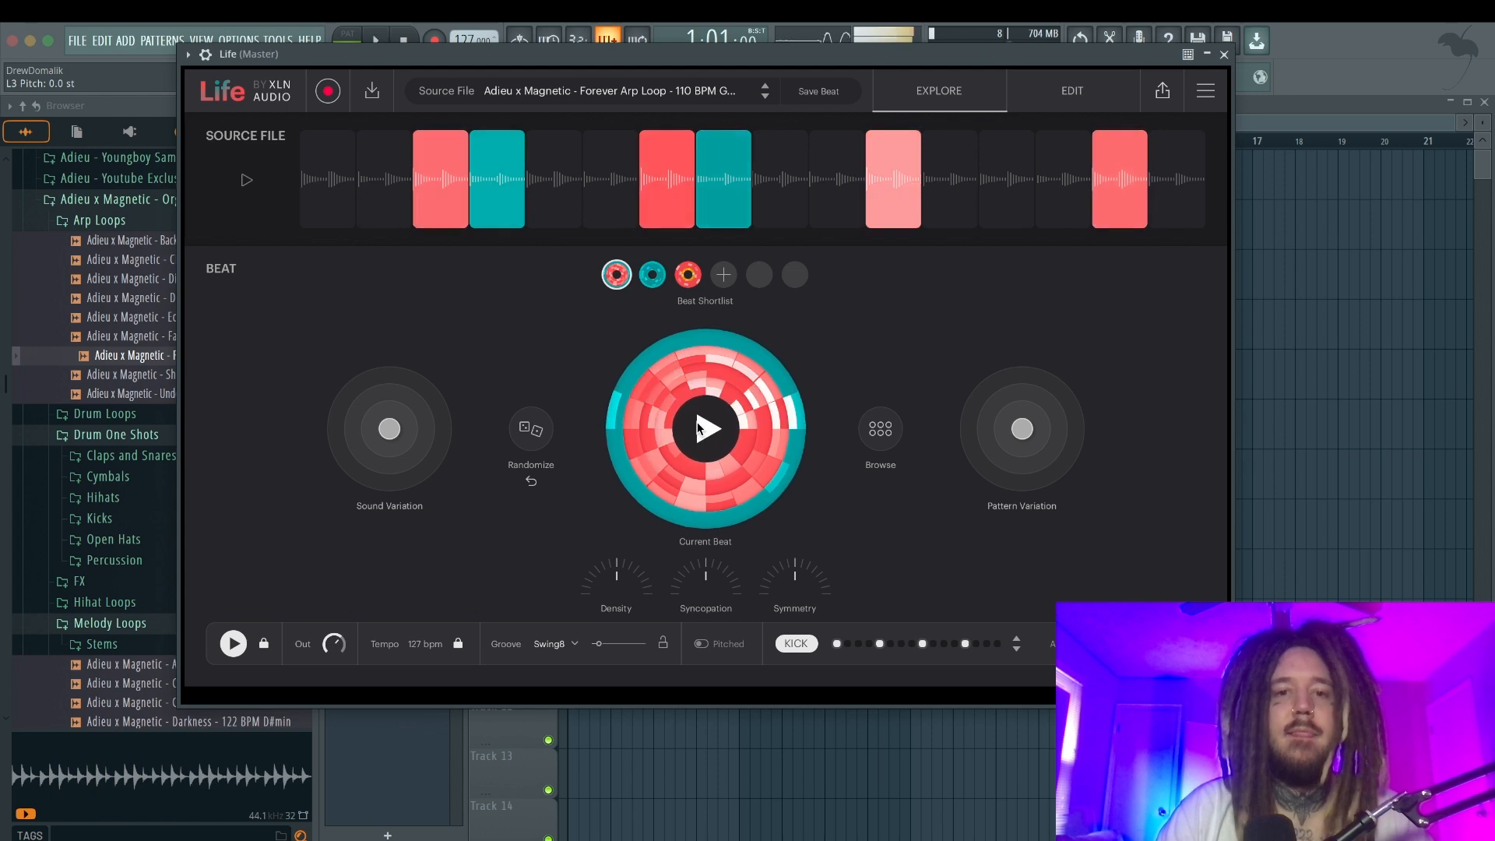
left_click(652, 278)
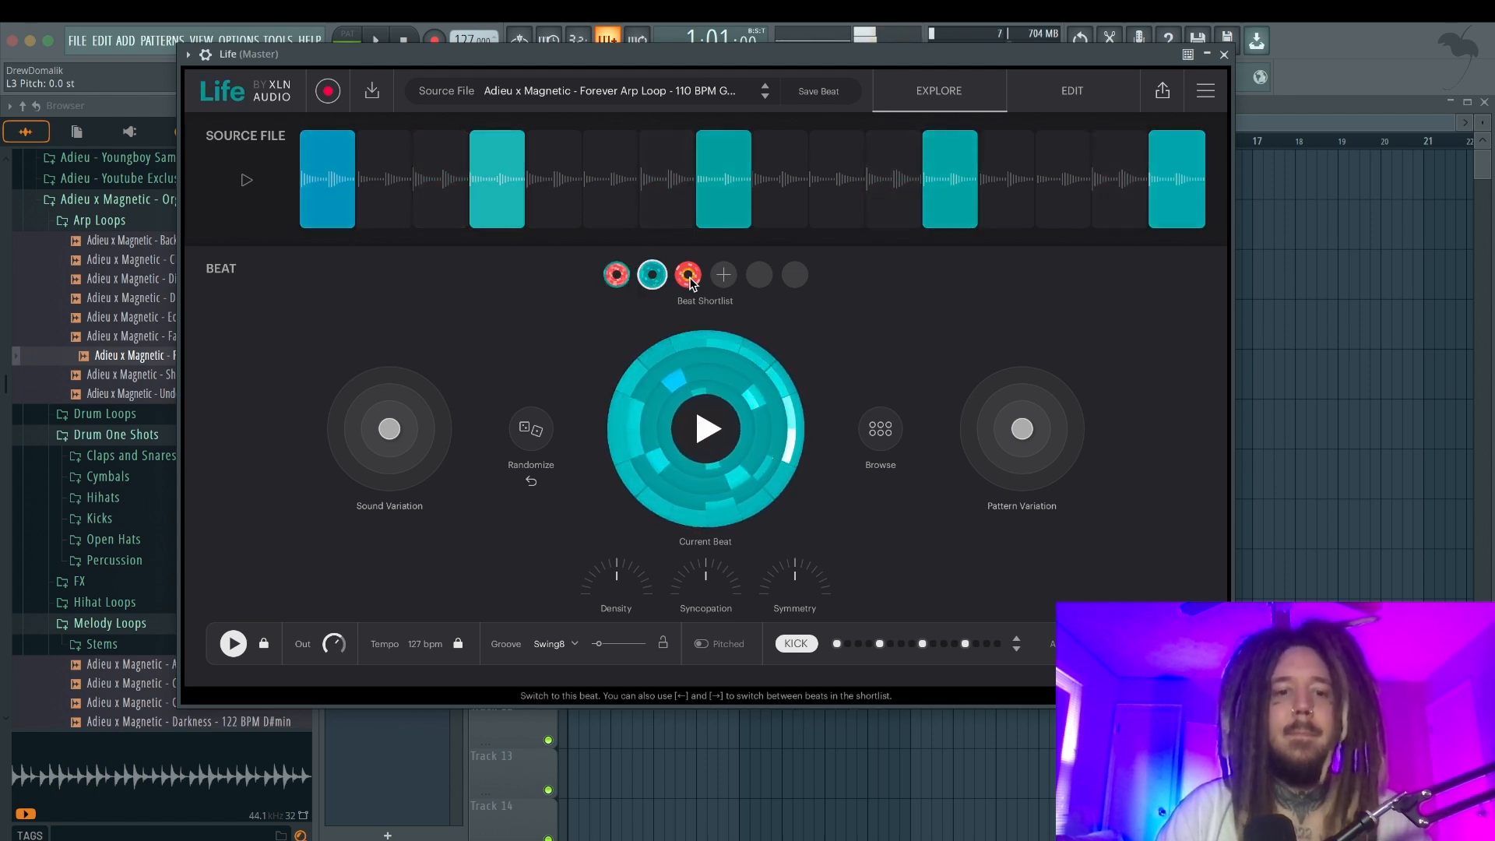
left_click(690, 280)
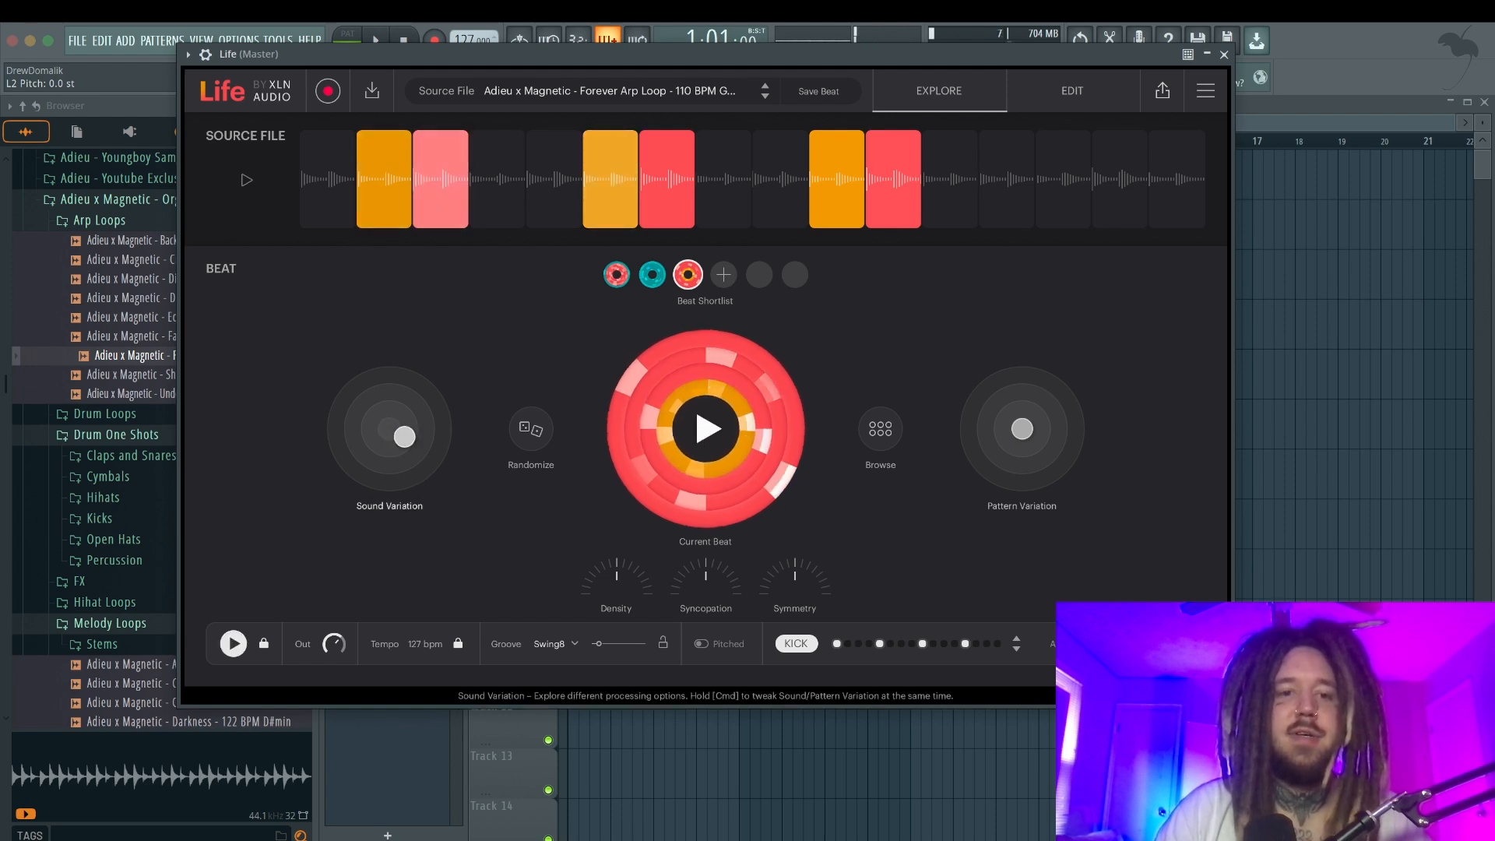
Shift the third beat's Sound Variation and Pattern Variation to their outer edges, and raise its Density.
left_click_drag(389, 428, 389, 379)
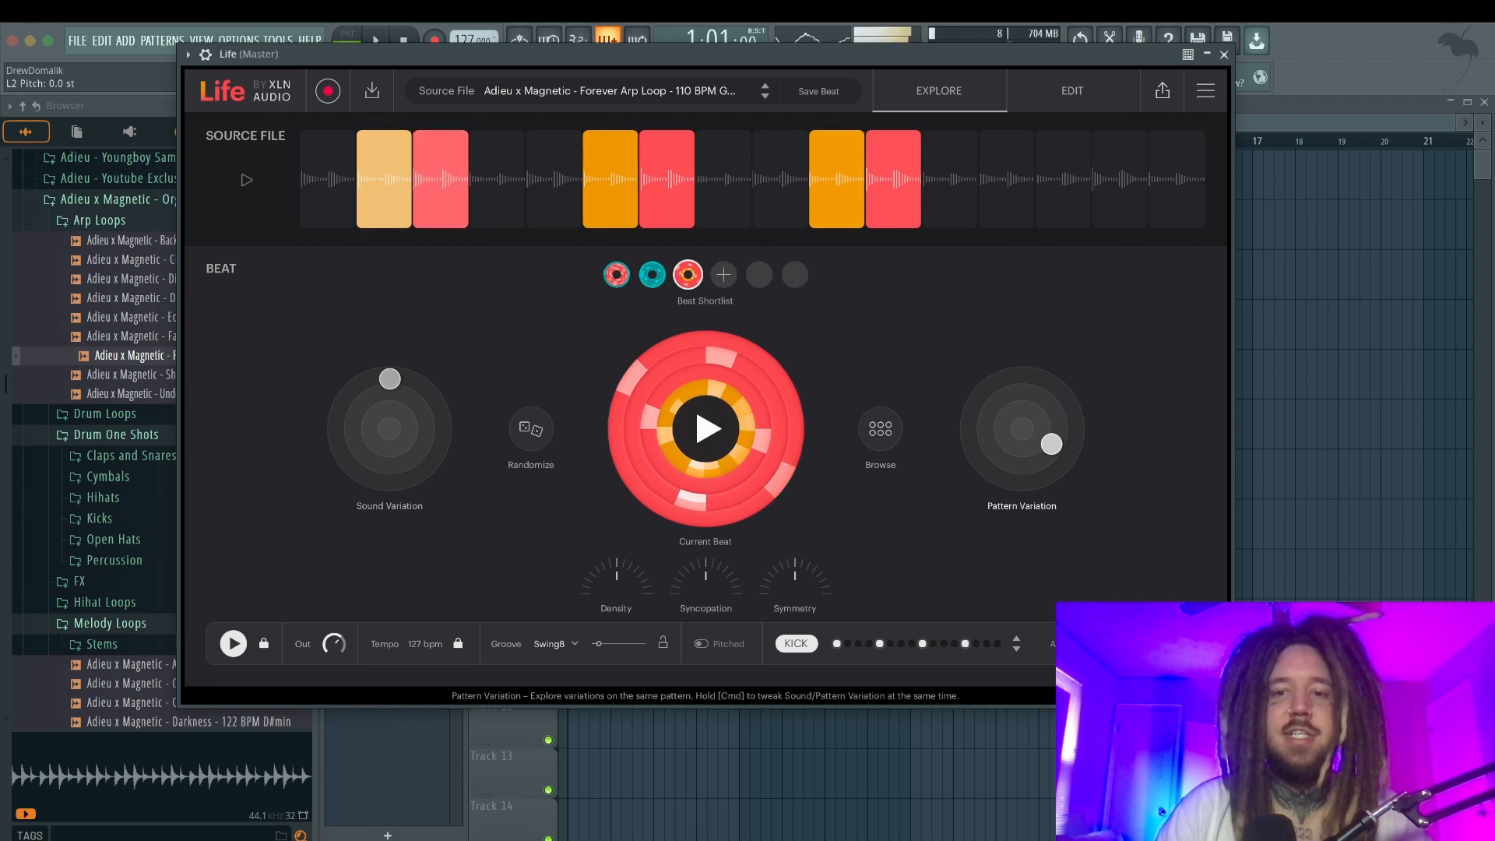
mouse_move(1051, 444)
left_mouse_down()
mouse_move(1000, 470)
mouse_move(980, 433)
mouse_move(1036, 395)
mouse_move(1063, 408)
mouse_move(1056, 434)
left_mouse_up()
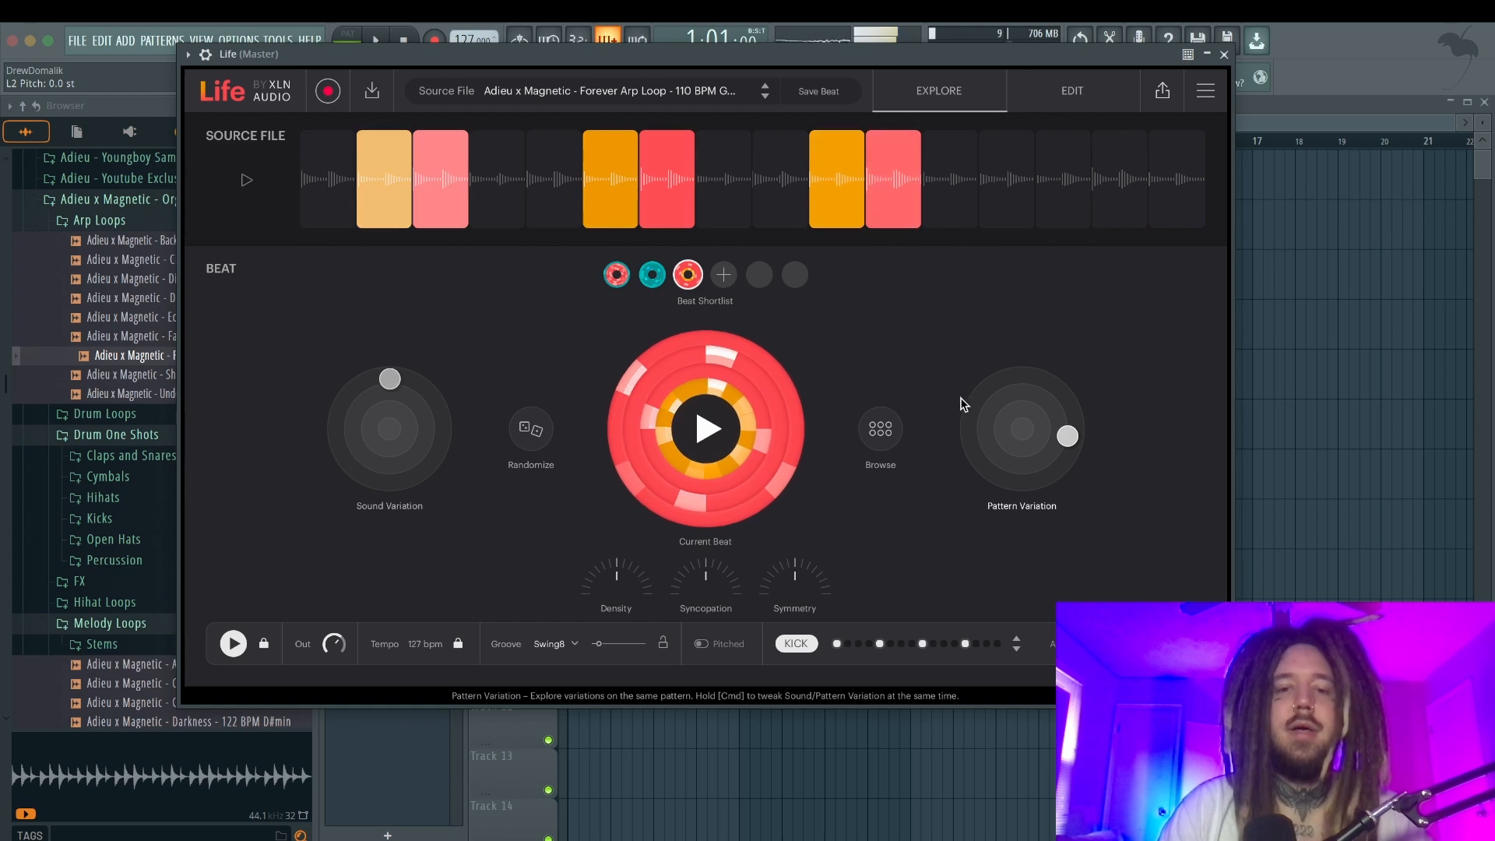
left_click_drag(645, 587, 644, 555)
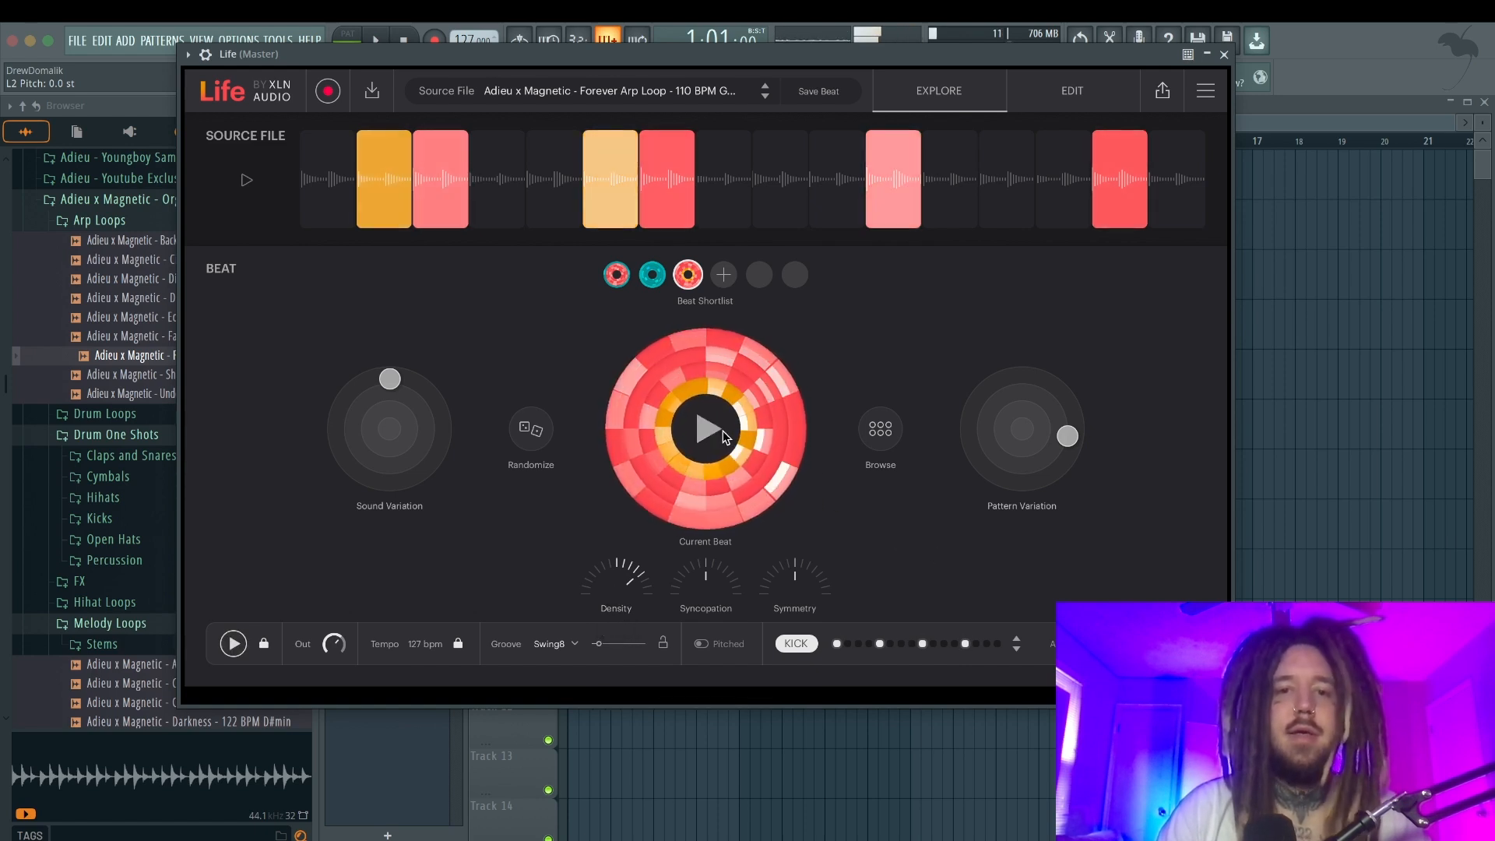
Export the Forever Arp beat as a WAV to bar 1 of playlist Track 1, then stop playback after auditioning it.
left_click(1161, 91)
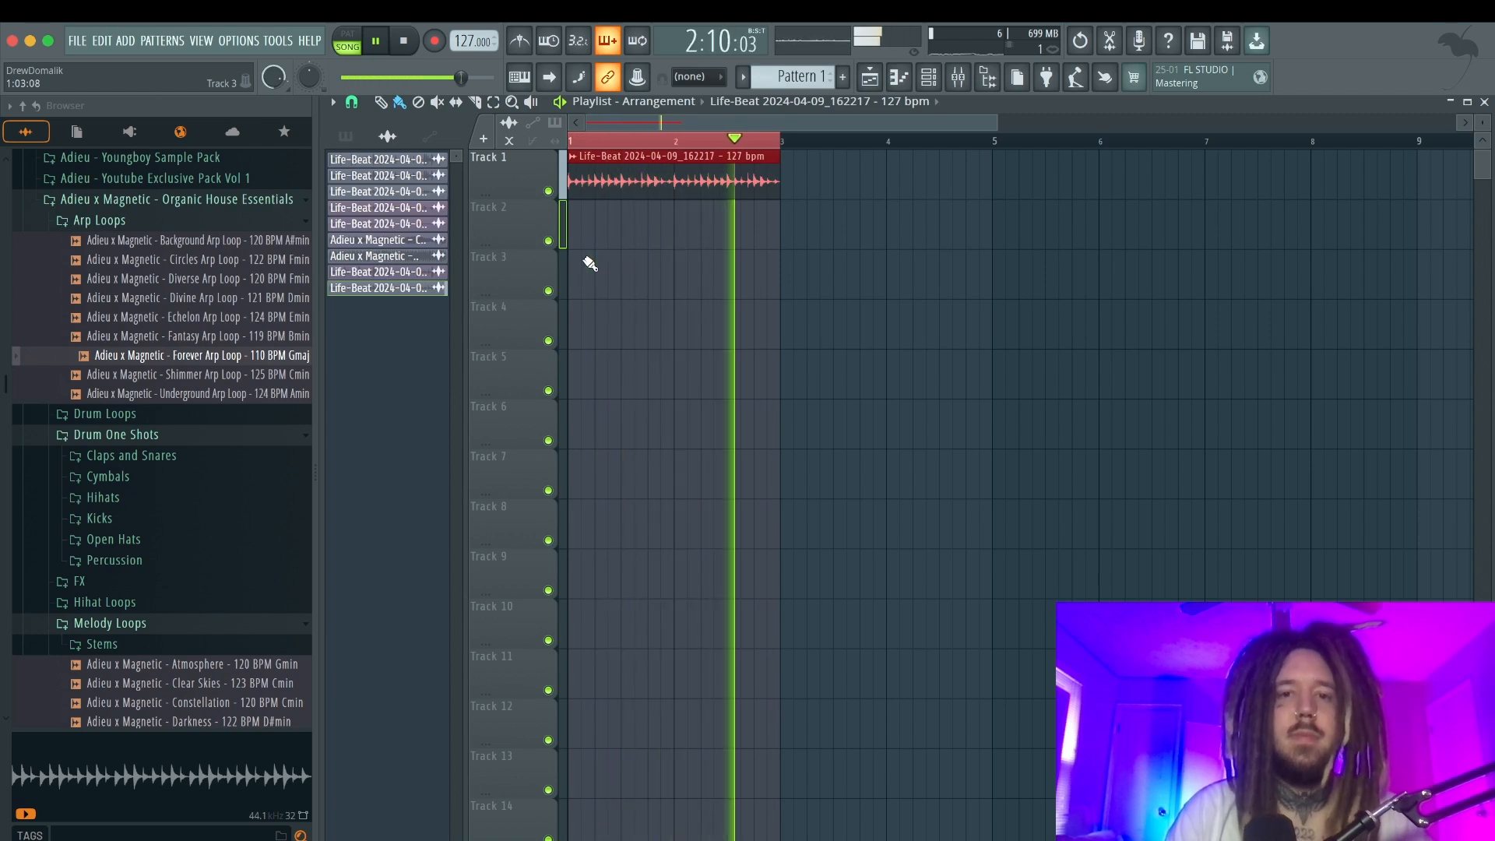
key("space")
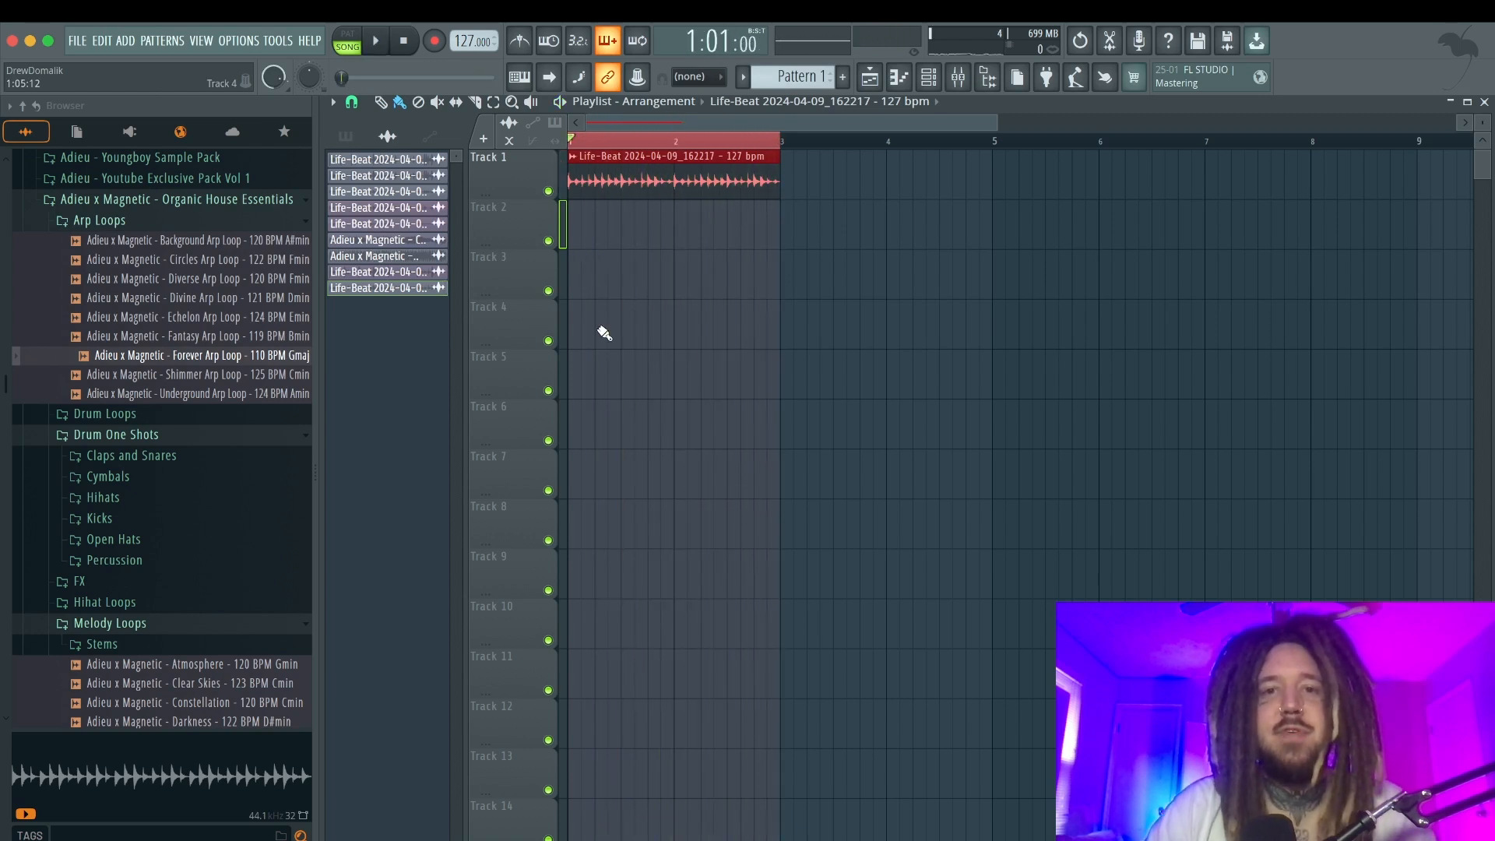